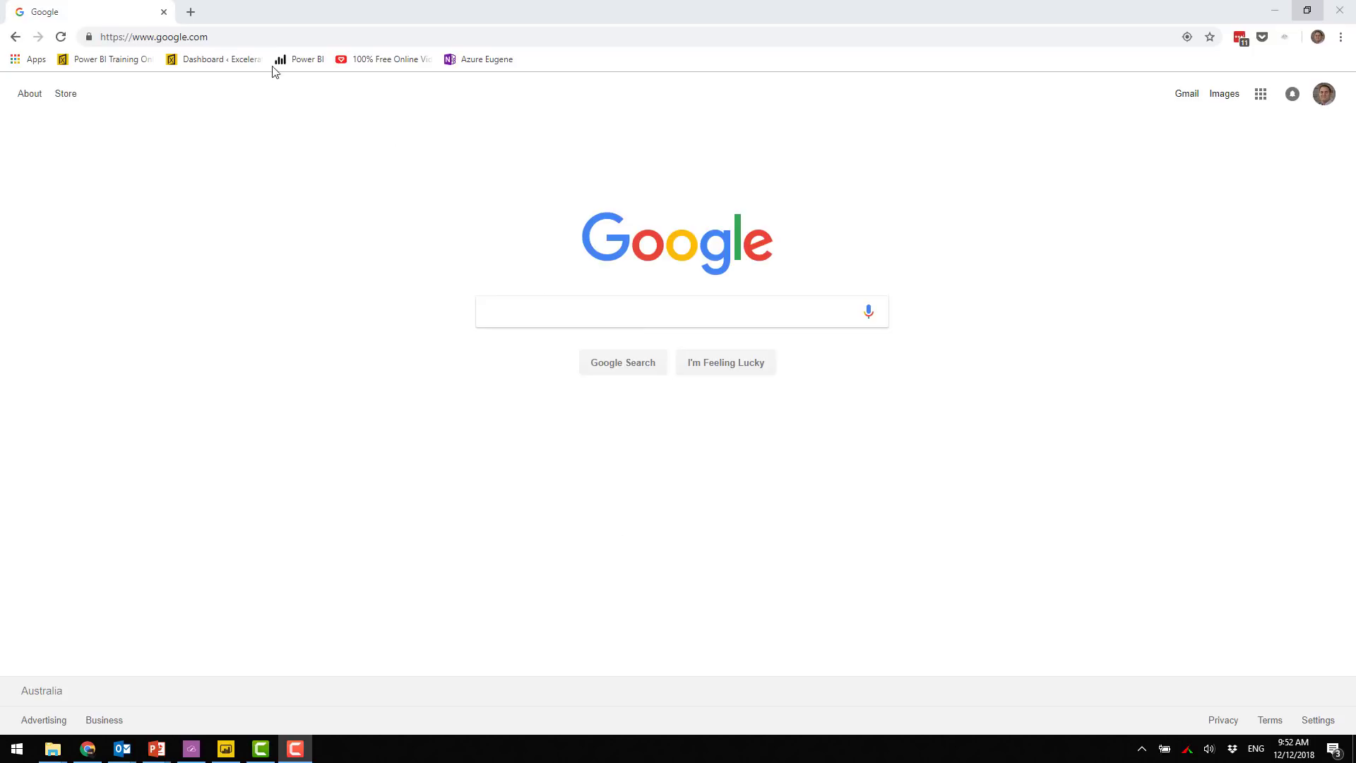
Step: Search Google for 'power bi blog' and open the Microsoft Power BI Blog result
{"action": "left_click", "coordinate": [238, 39]}
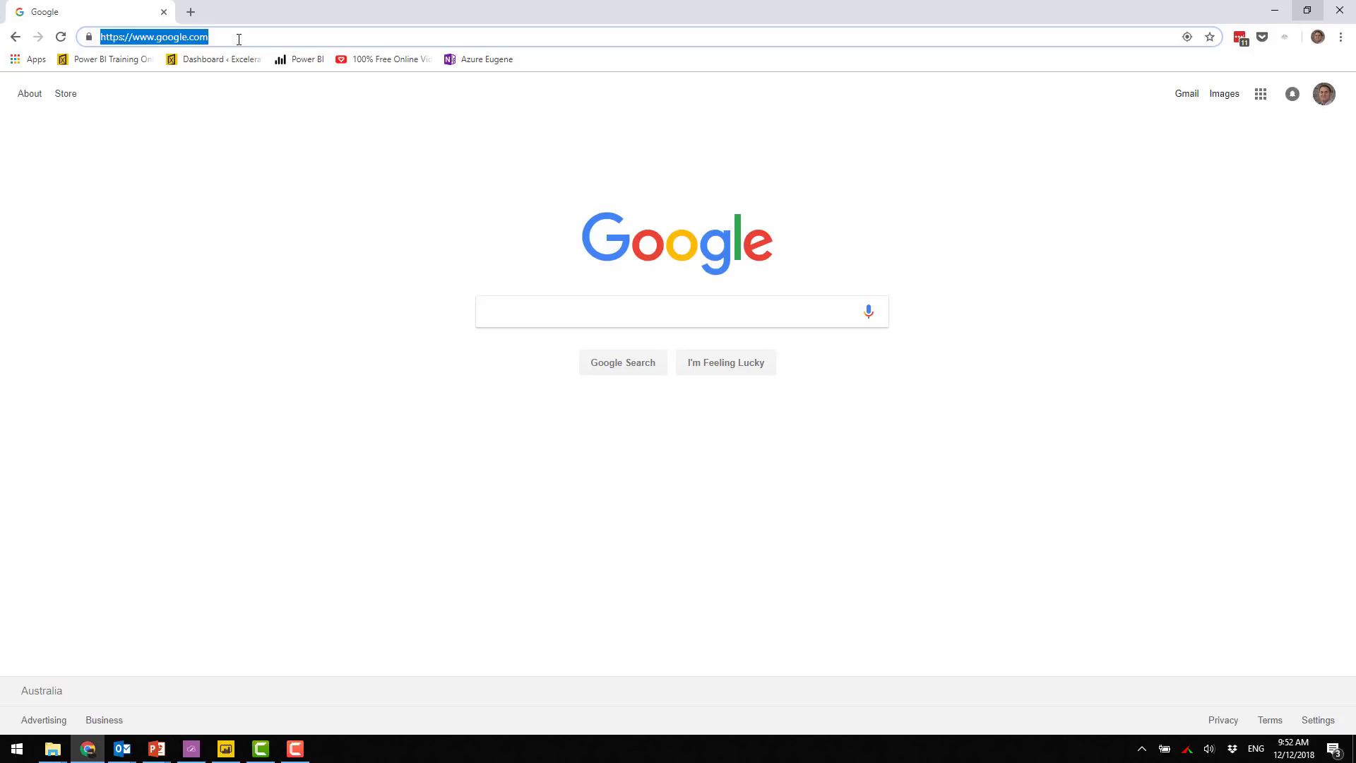
{"action": "left_click", "coordinate": [503, 318]}
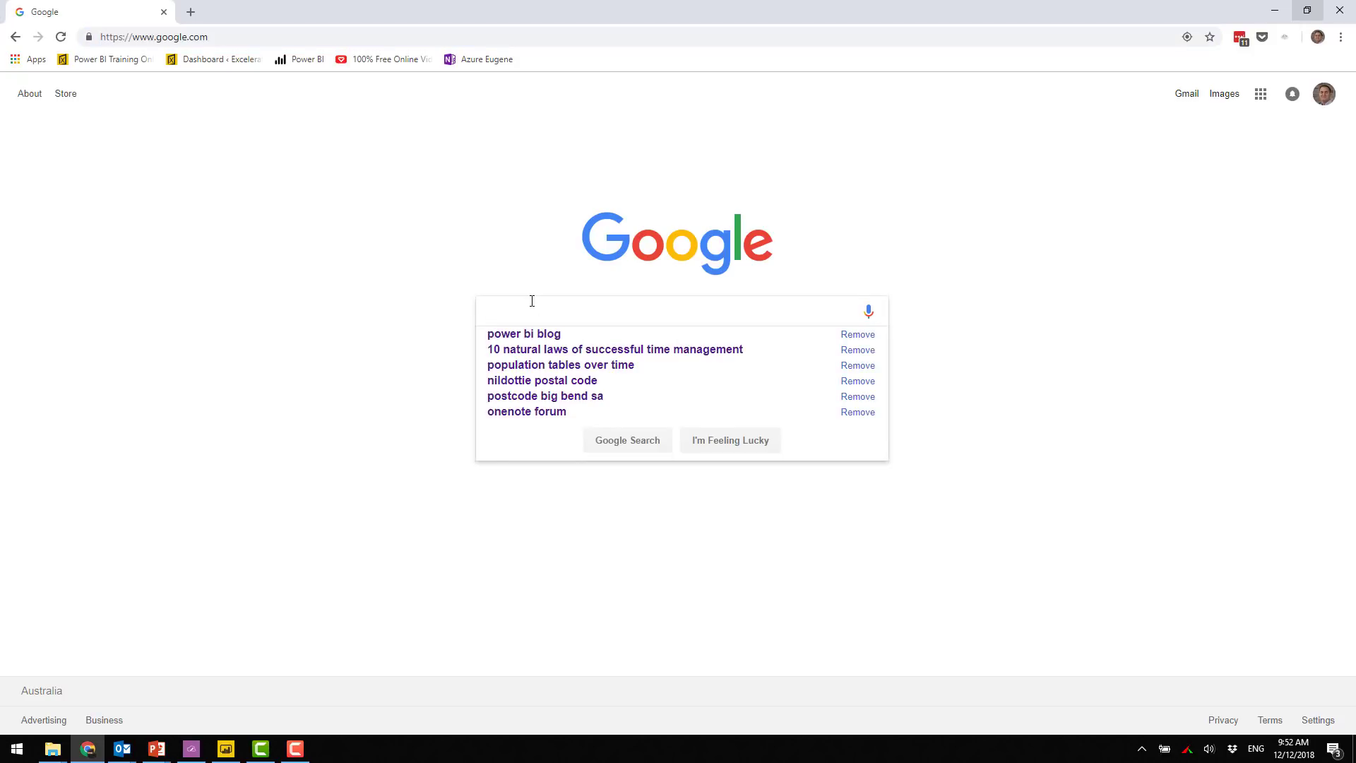
{"action": "type", "text": "power"}
{"action": "key", "text": "Down"}
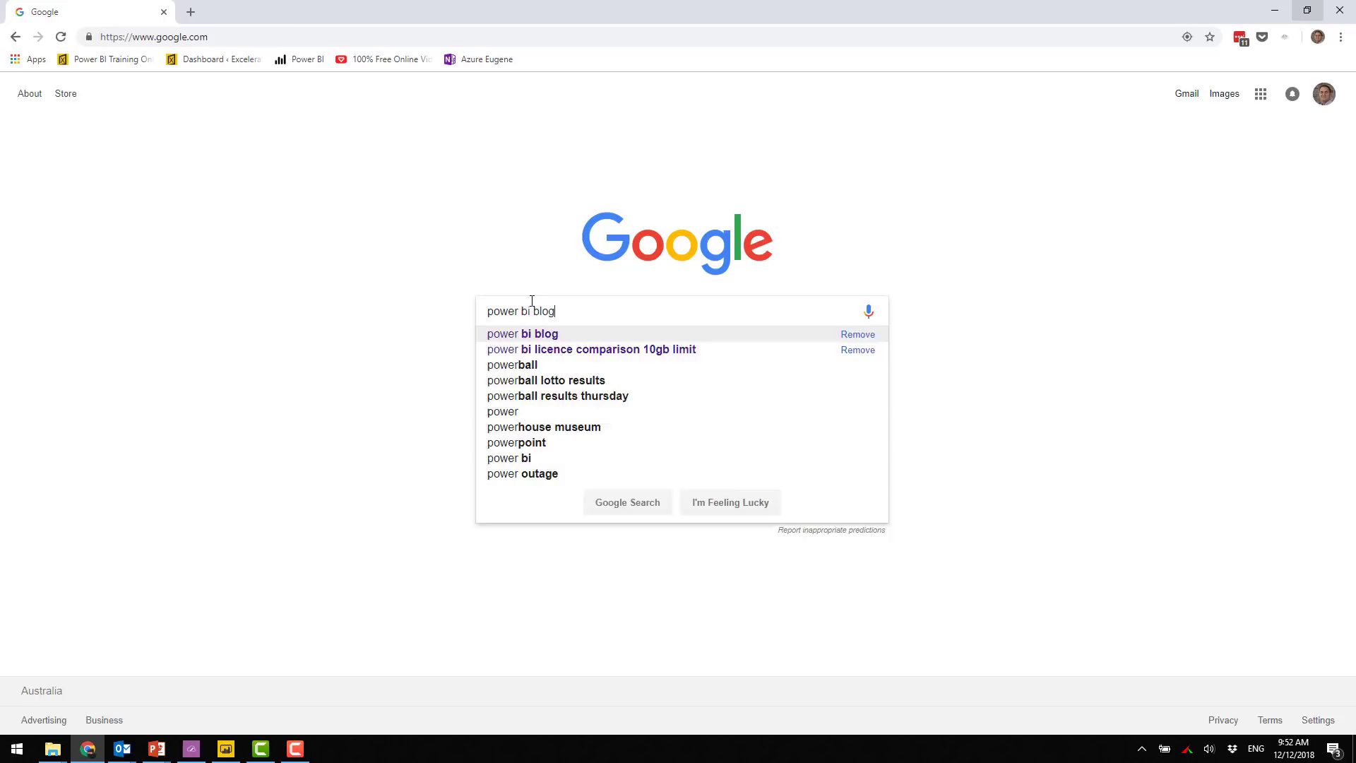
{"action": "key", "text": "Return"}
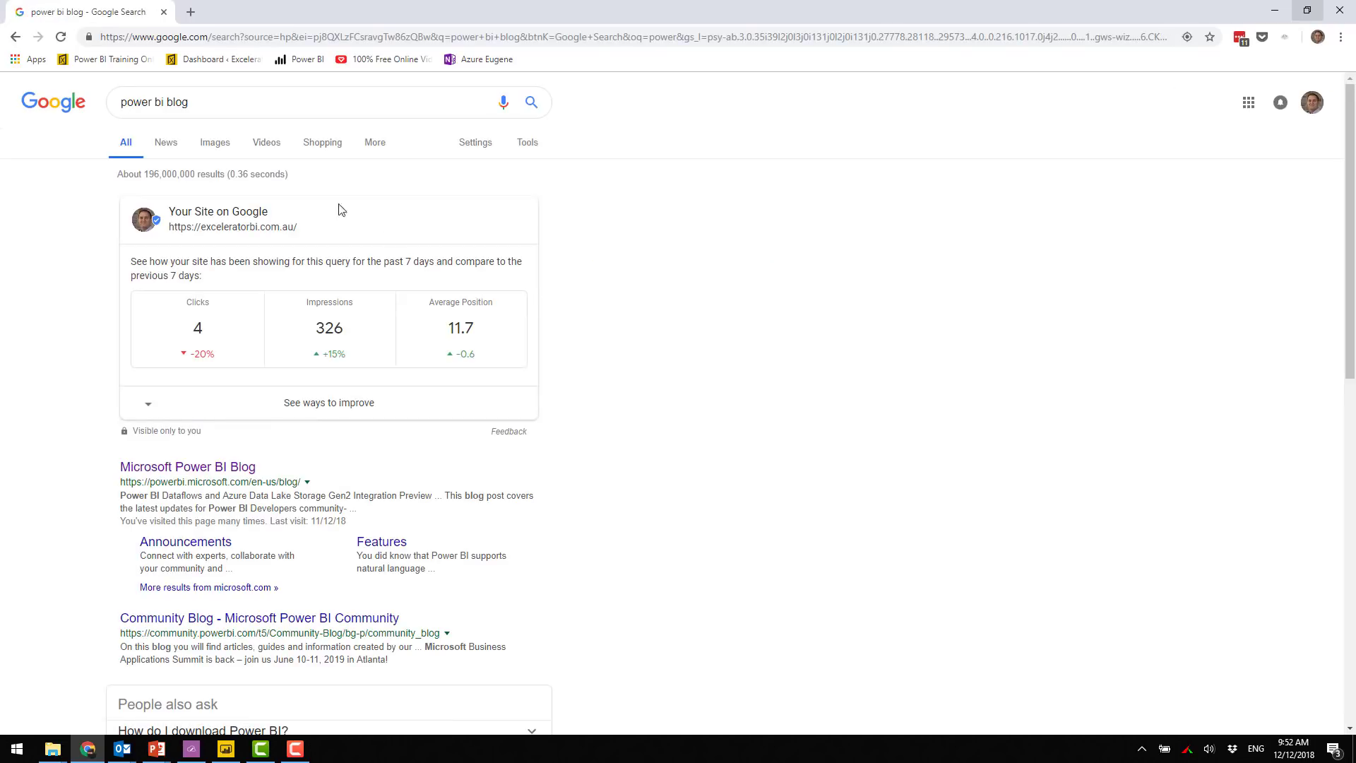
{"action": "left_click", "coordinate": [200, 468]}
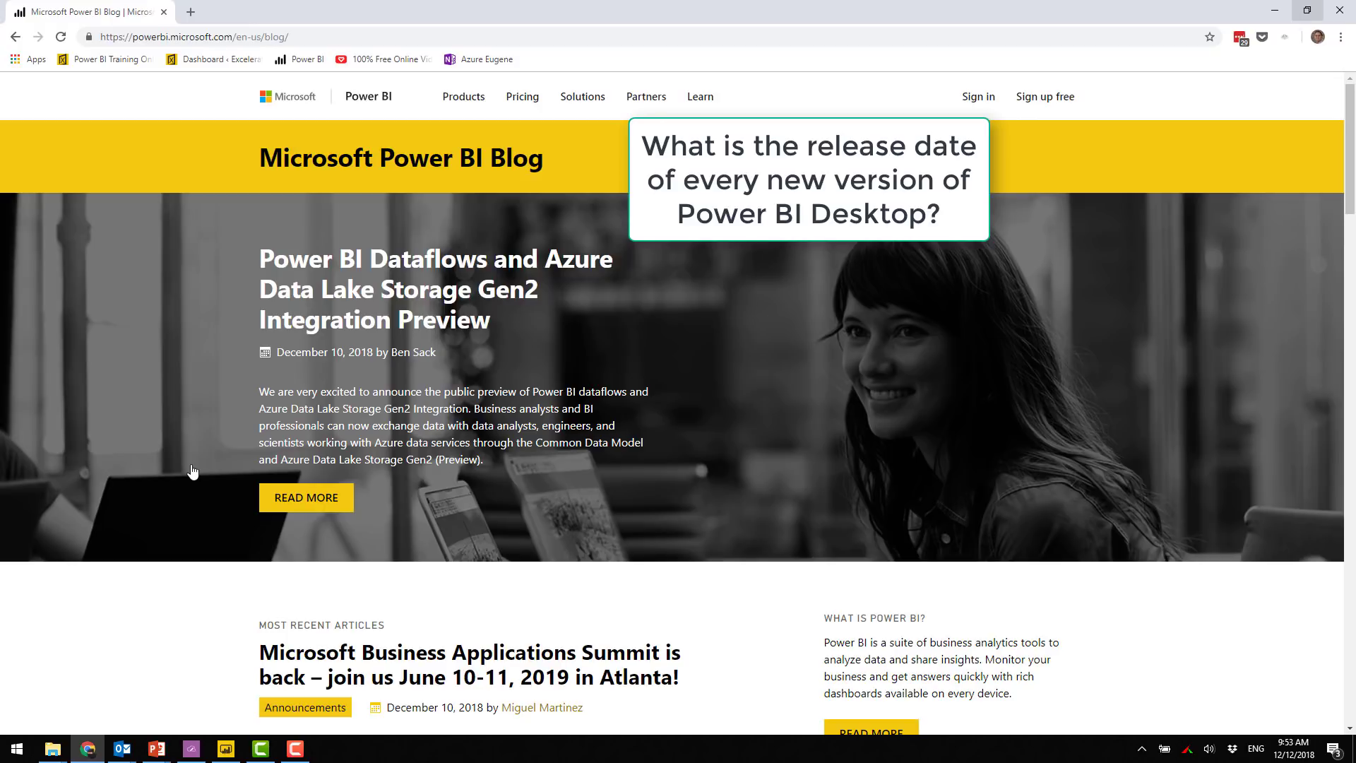
Step: Scroll through the blog's articles and move to page 2 of the listing
{"action": "scroll", "coordinate": [540, 484], "scroll_direction": "down", "scroll_amount": 7}
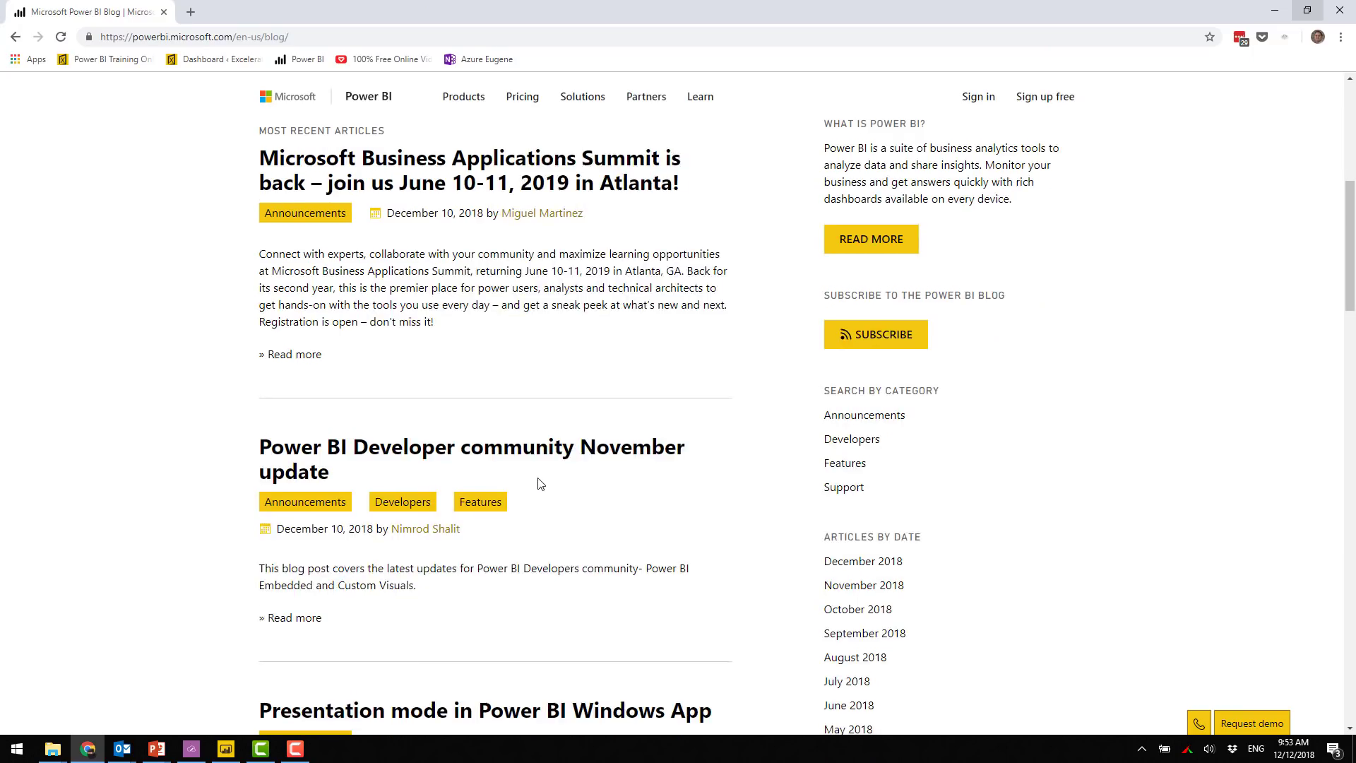
{"action": "scroll", "coordinate": [541, 484], "scroll_direction": "down", "scroll_amount": 11}
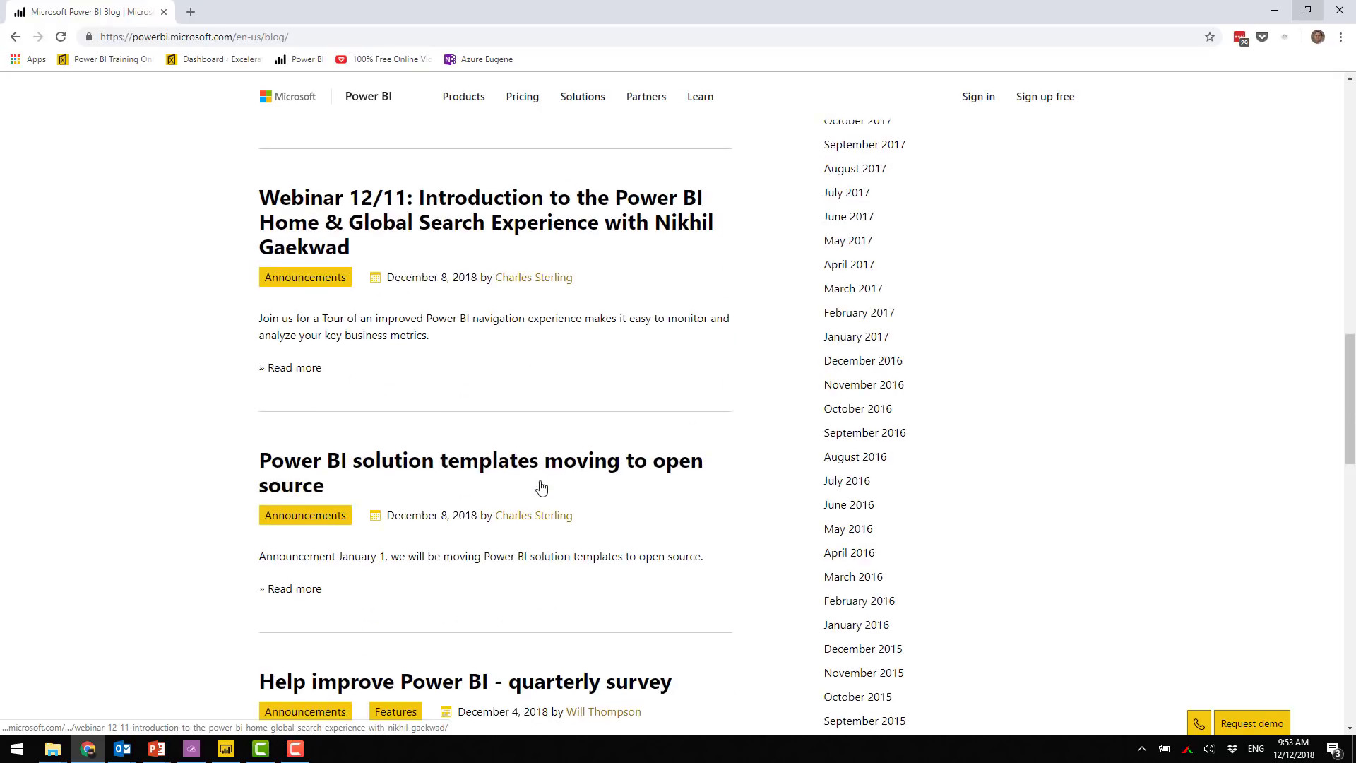
{"action": "scroll", "coordinate": [541, 486], "scroll_direction": "down", "scroll_amount": 10}
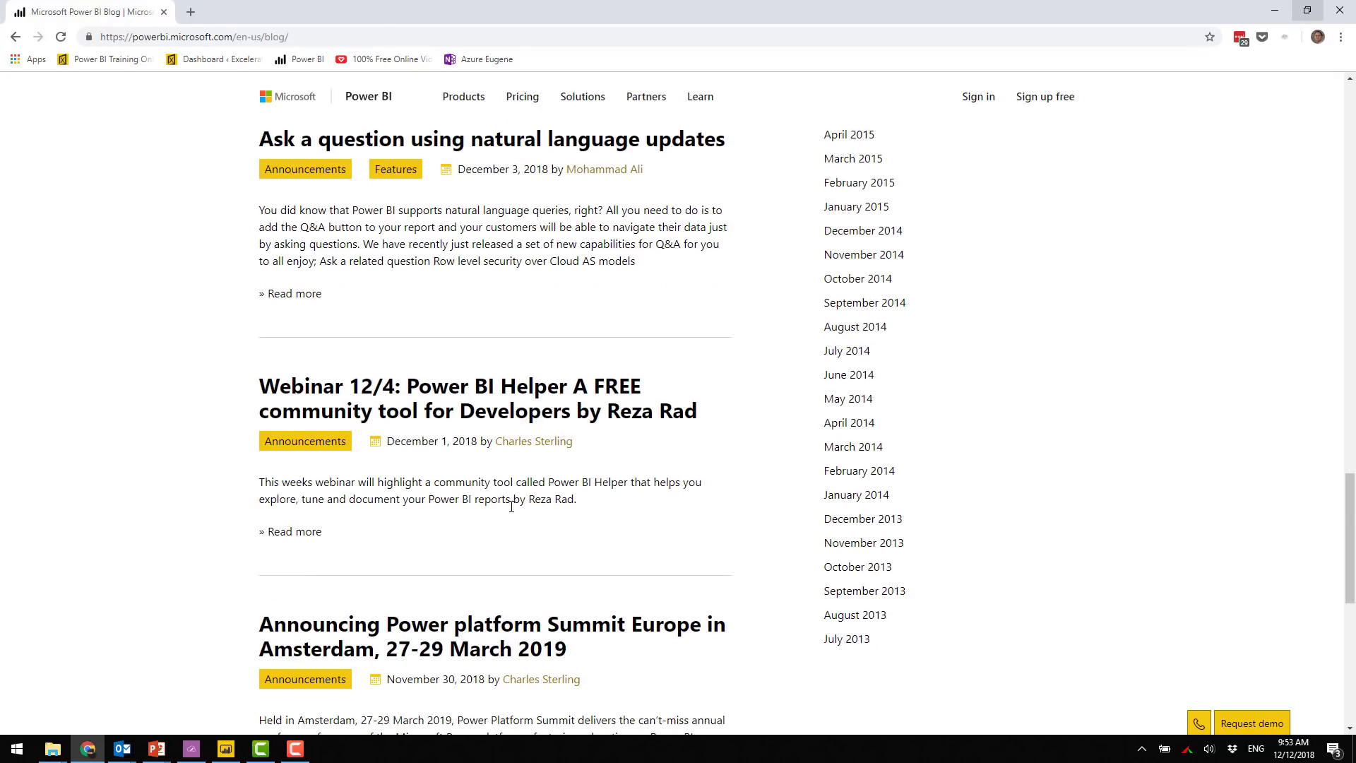
{"action": "scroll", "coordinate": [512, 506], "scroll_direction": "down", "scroll_amount": 6}
{"action": "left_click", "coordinate": [282, 510]}
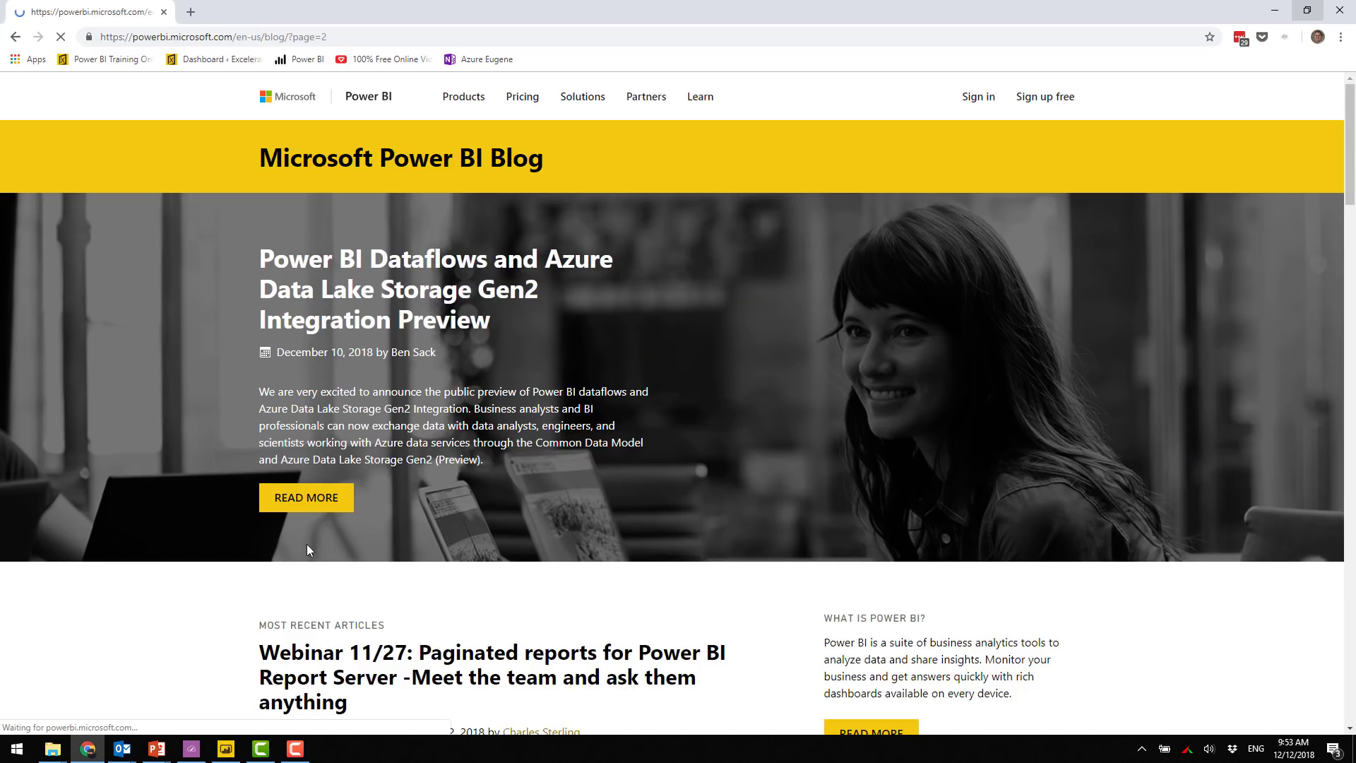
{"action": "scroll", "coordinate": [417, 473], "scroll_direction": "down", "scroll_amount": 18}
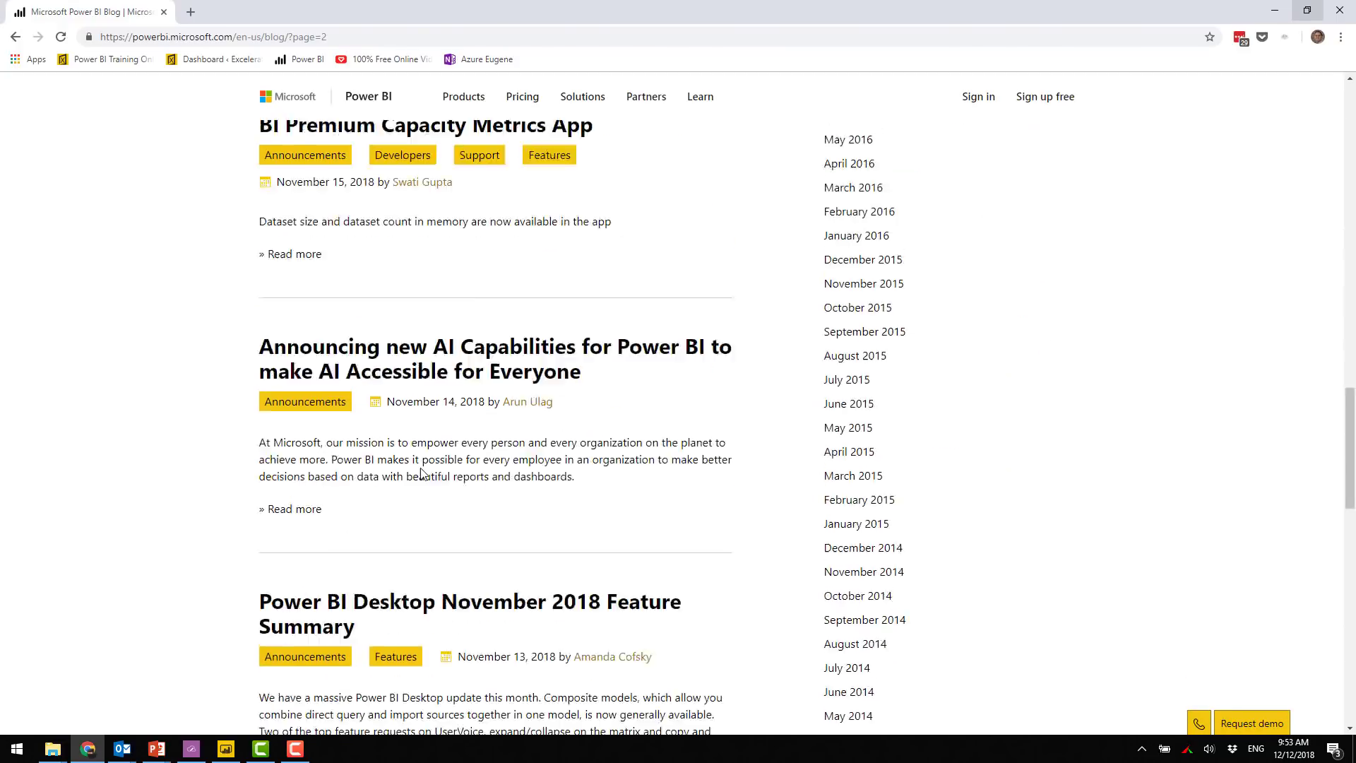
{"action": "scroll", "coordinate": [422, 474], "scroll_direction": "down", "scroll_amount": 3}
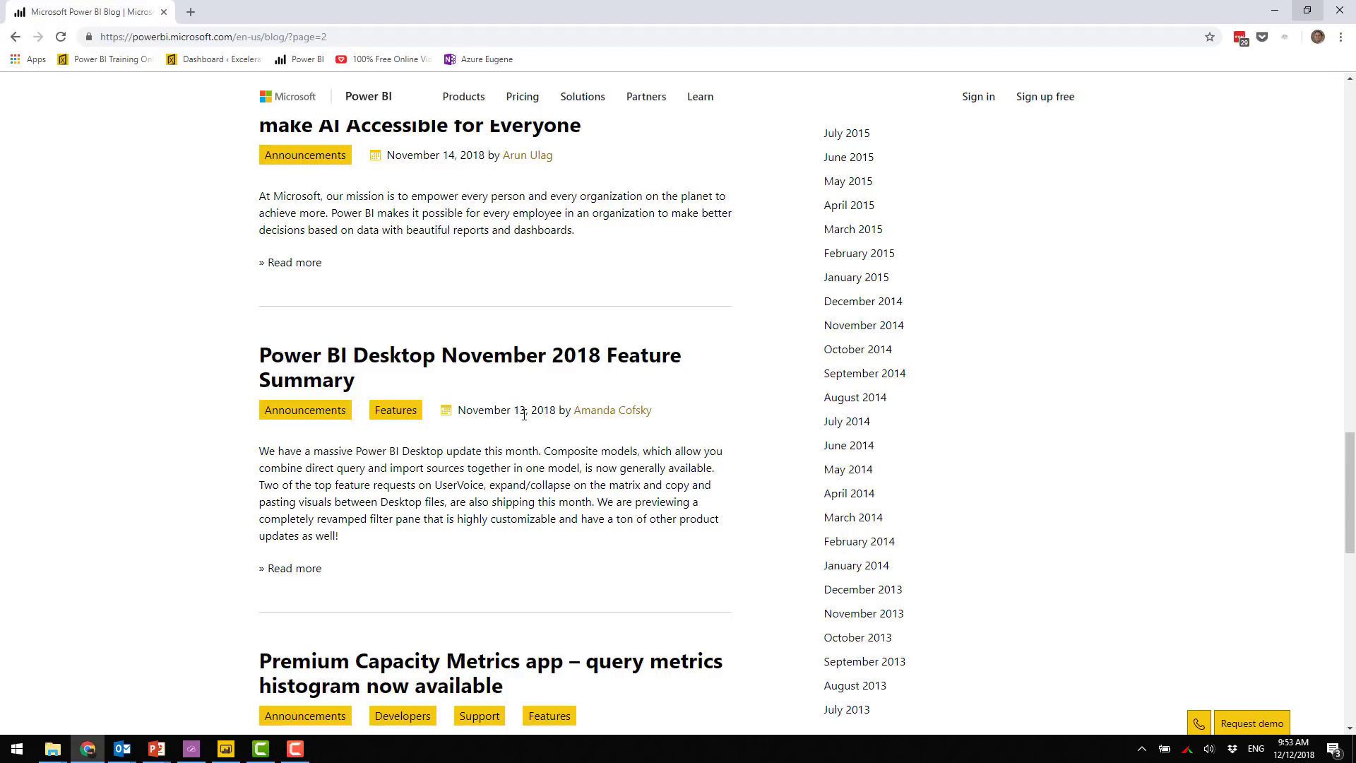
Step: Trim the address back to /en-us/blog/, load the blog home page, and select its URL
{"action": "left_click", "coordinate": [344, 36]}
{"action": "left_click", "coordinate": [344, 36]}
{"action": "key", "text": "BackSpace"}
{"action": "key", "text": "BackSpace"}
{"action": "key", "text": "BackSpace"}
{"action": "key", "text": "BackSpace"}
{"action": "key", "text": "BackSpace"}
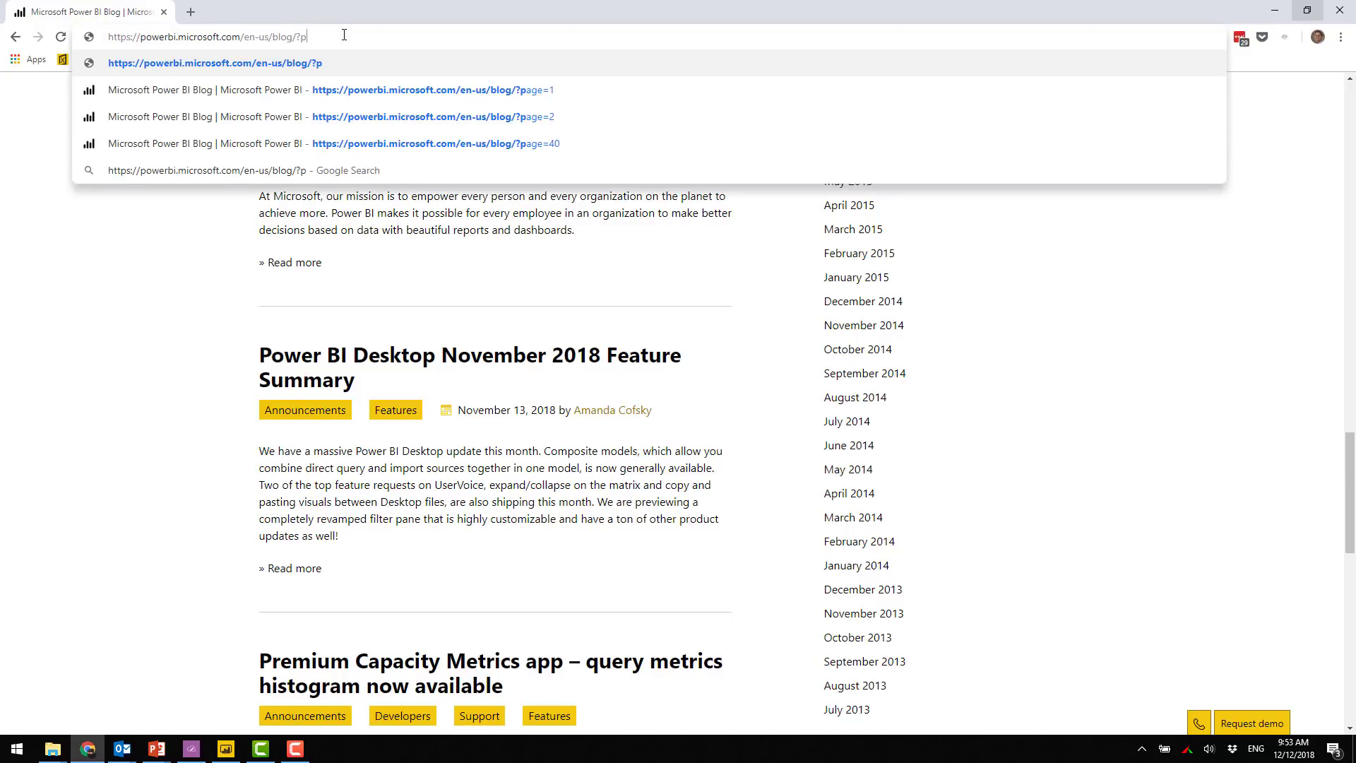
{"action": "key", "text": "BackSpace"}
{"action": "key", "text": "BackSpace"}
{"action": "key", "text": "Return"}
{"action": "left_click", "coordinate": [344, 36]}
{"action": "key", "text": "ctrl+c"}
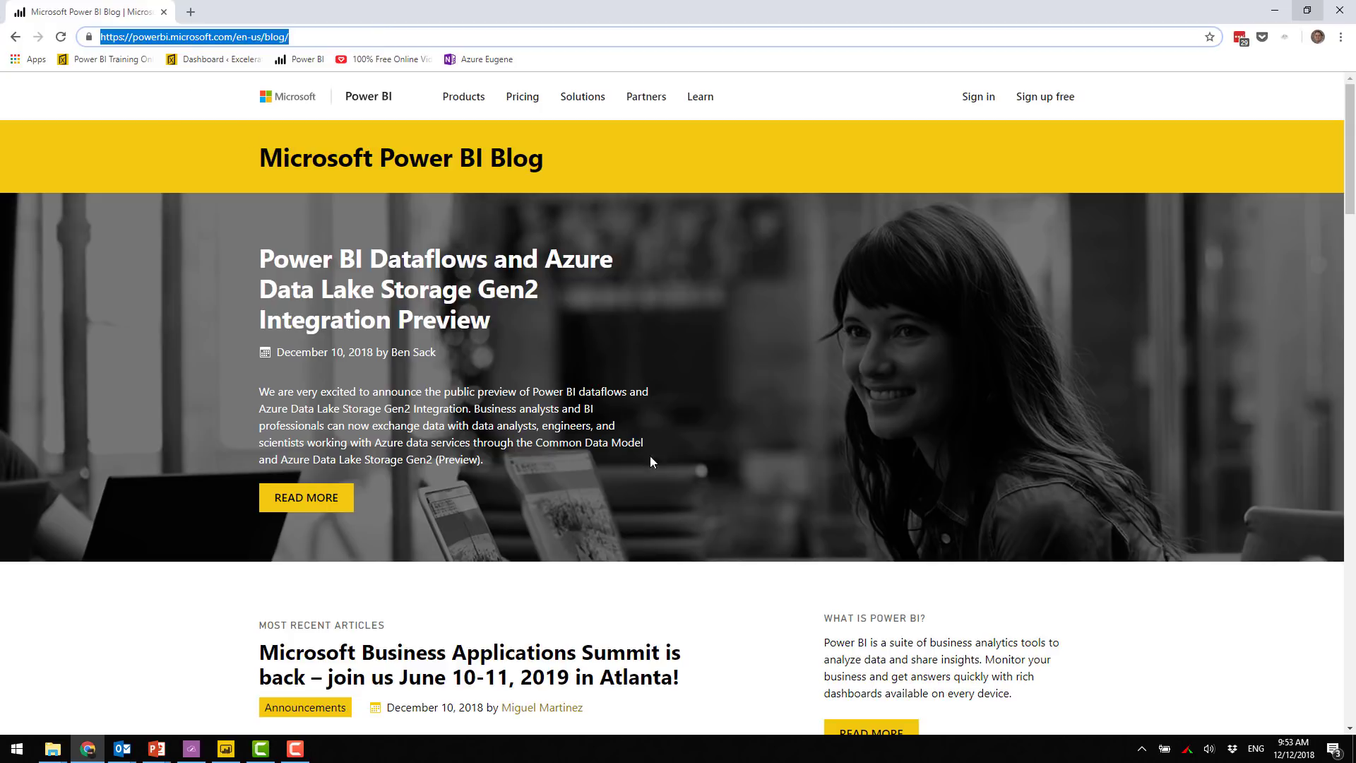
Step: In Power BI Desktop, connect a Web data source using the pasted blog home page URL
{"action": "left_click", "coordinate": [226, 748]}
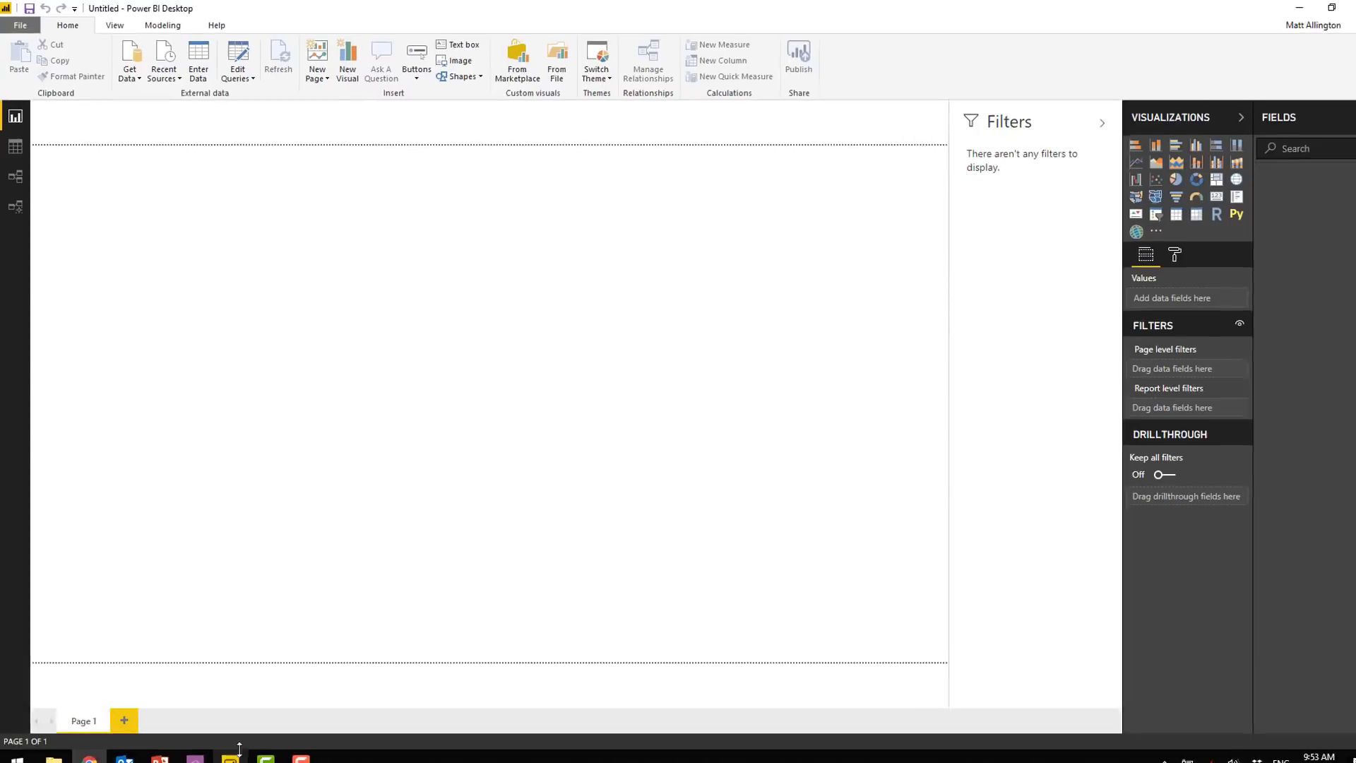
{"action": "left_click", "coordinate": [192, 123]}
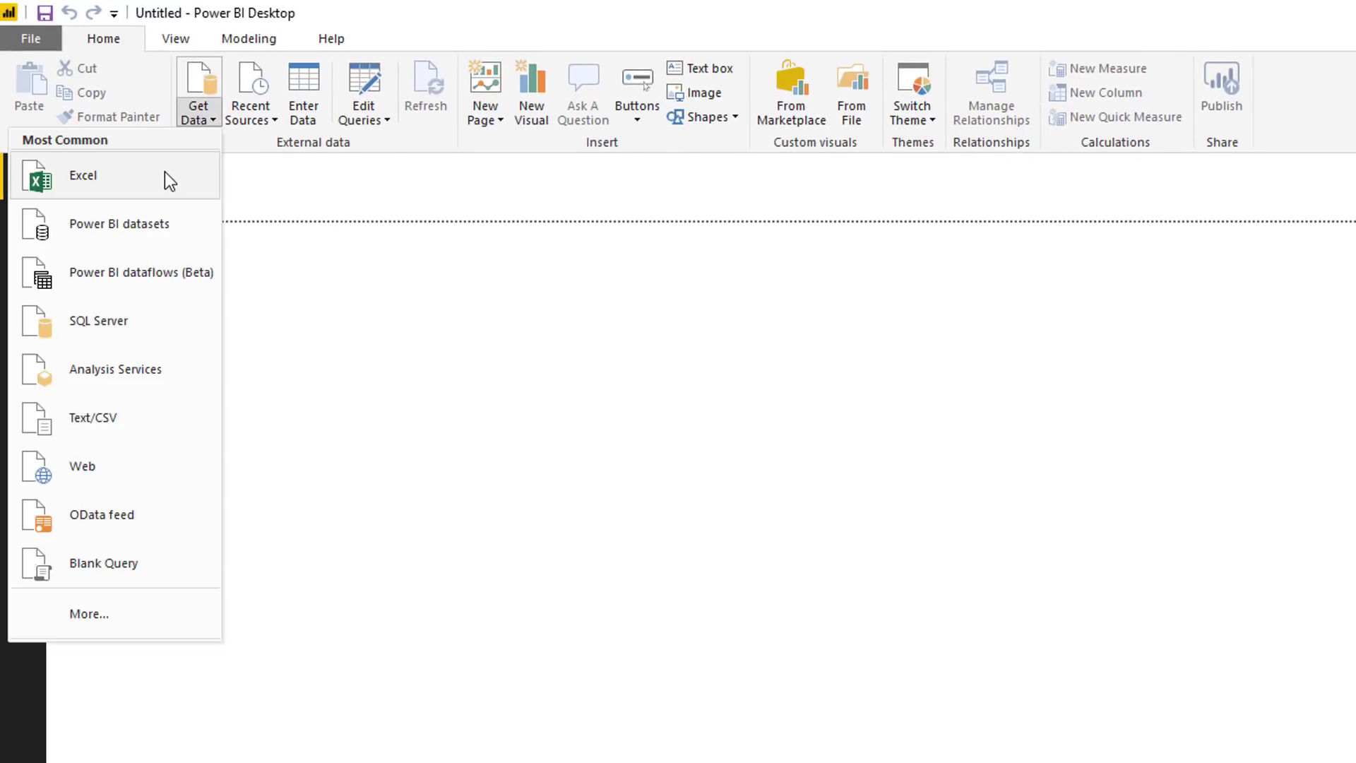
{"action": "left_click", "coordinate": [136, 468]}
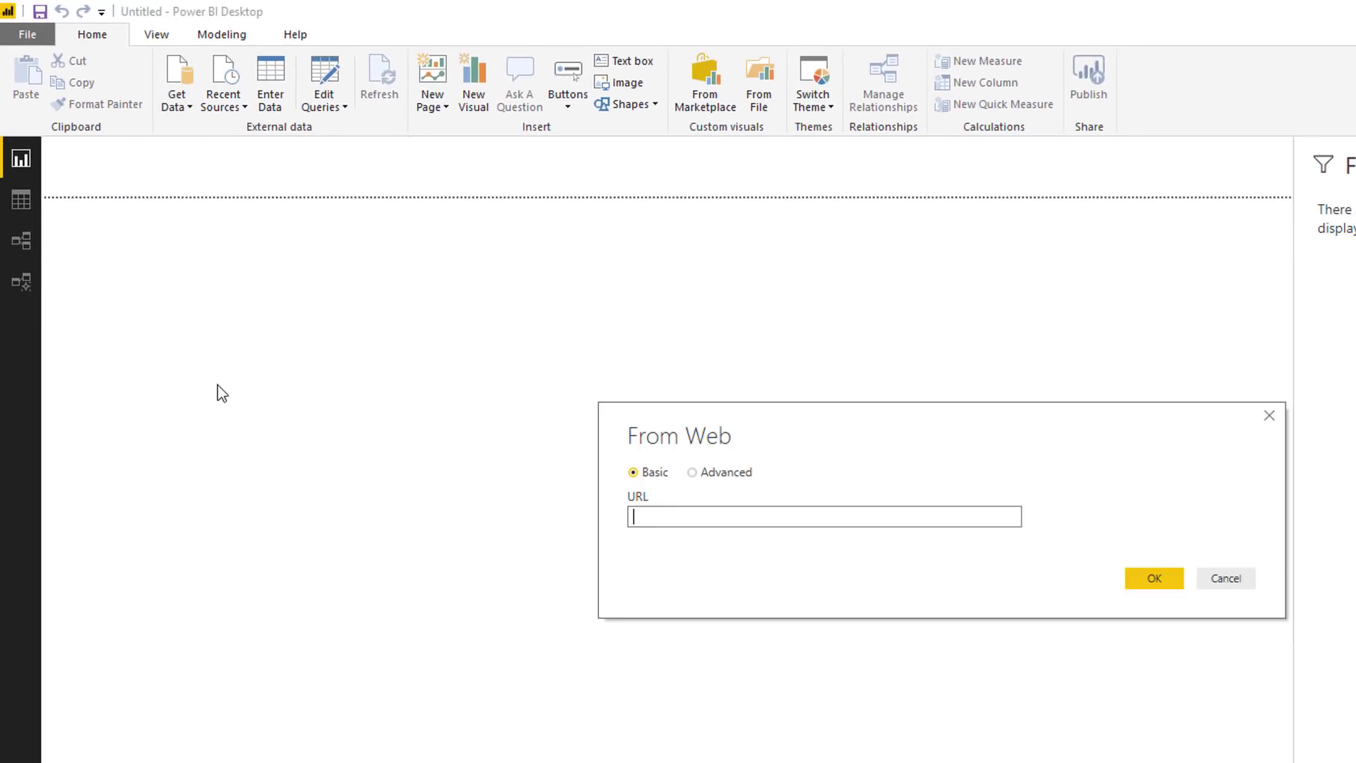
{"action": "key", "text": "ctrl+v"}
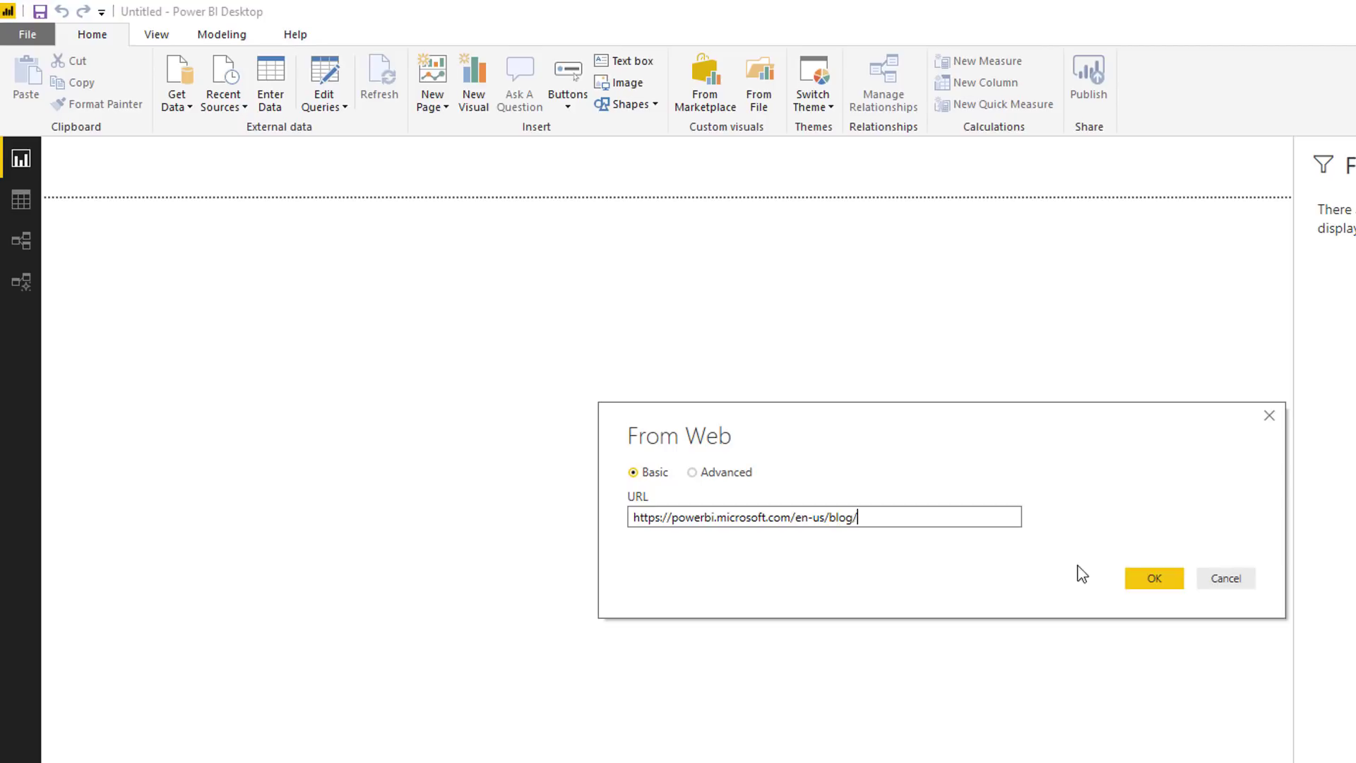
{"action": "left_click", "coordinate": [1149, 578]}
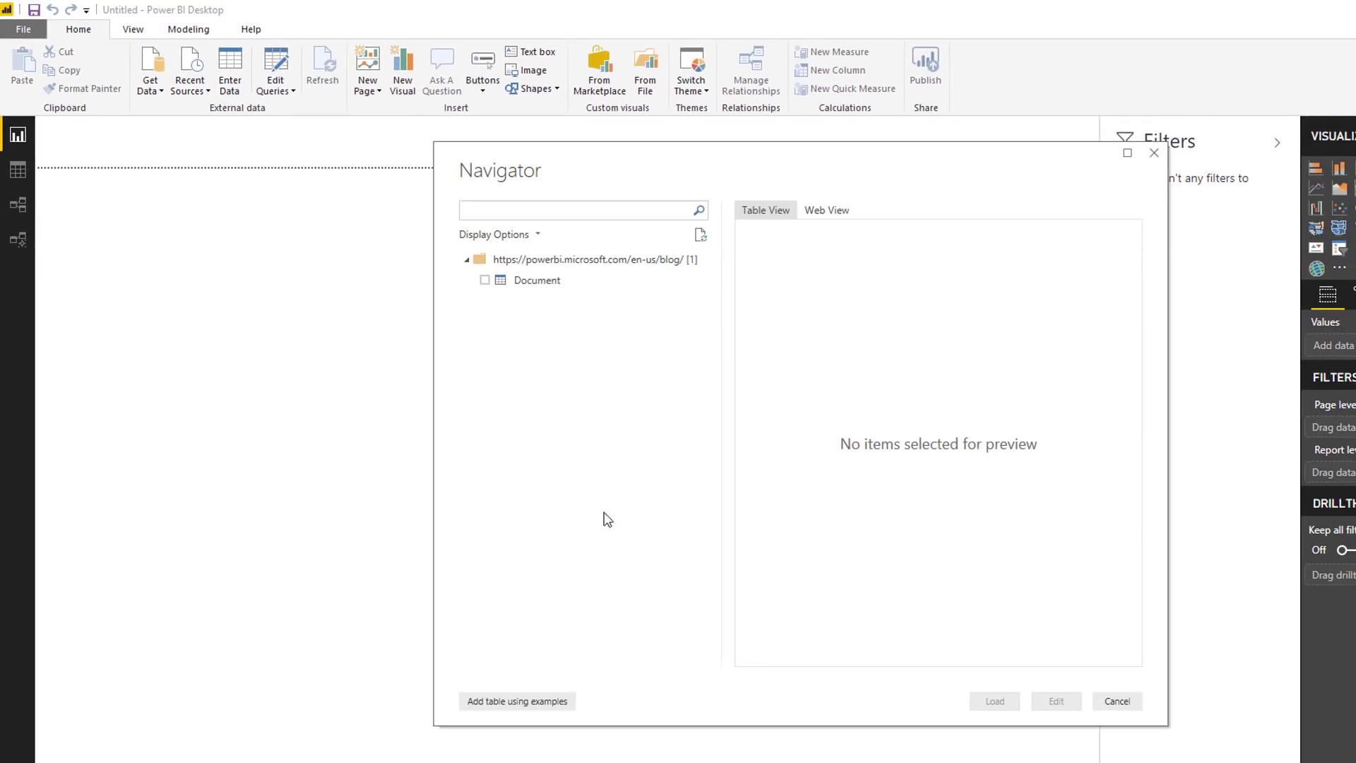
Step: Preview the blog page's Document table in Navigator and start 'Add table using examples'
{"action": "left_click", "coordinate": [558, 282]}
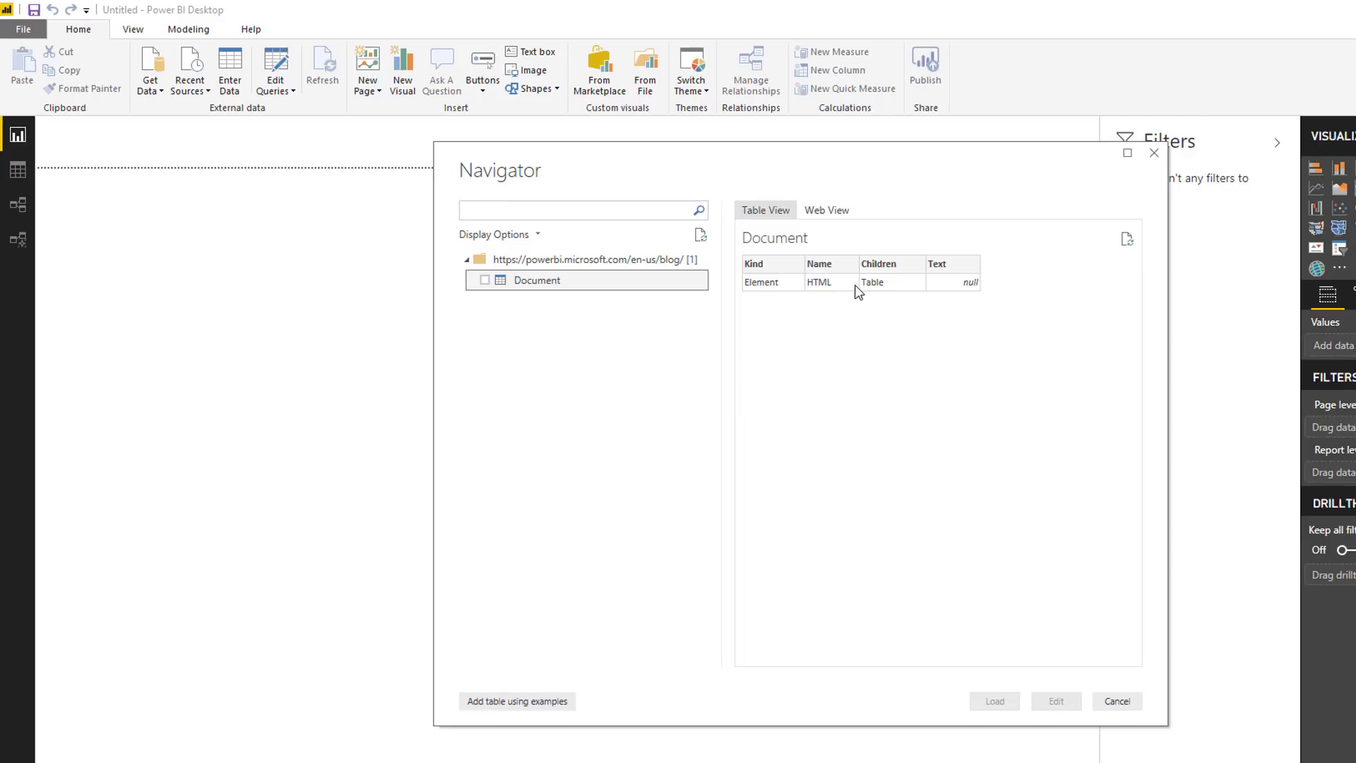
{"action": "left_click", "coordinate": [500, 707]}
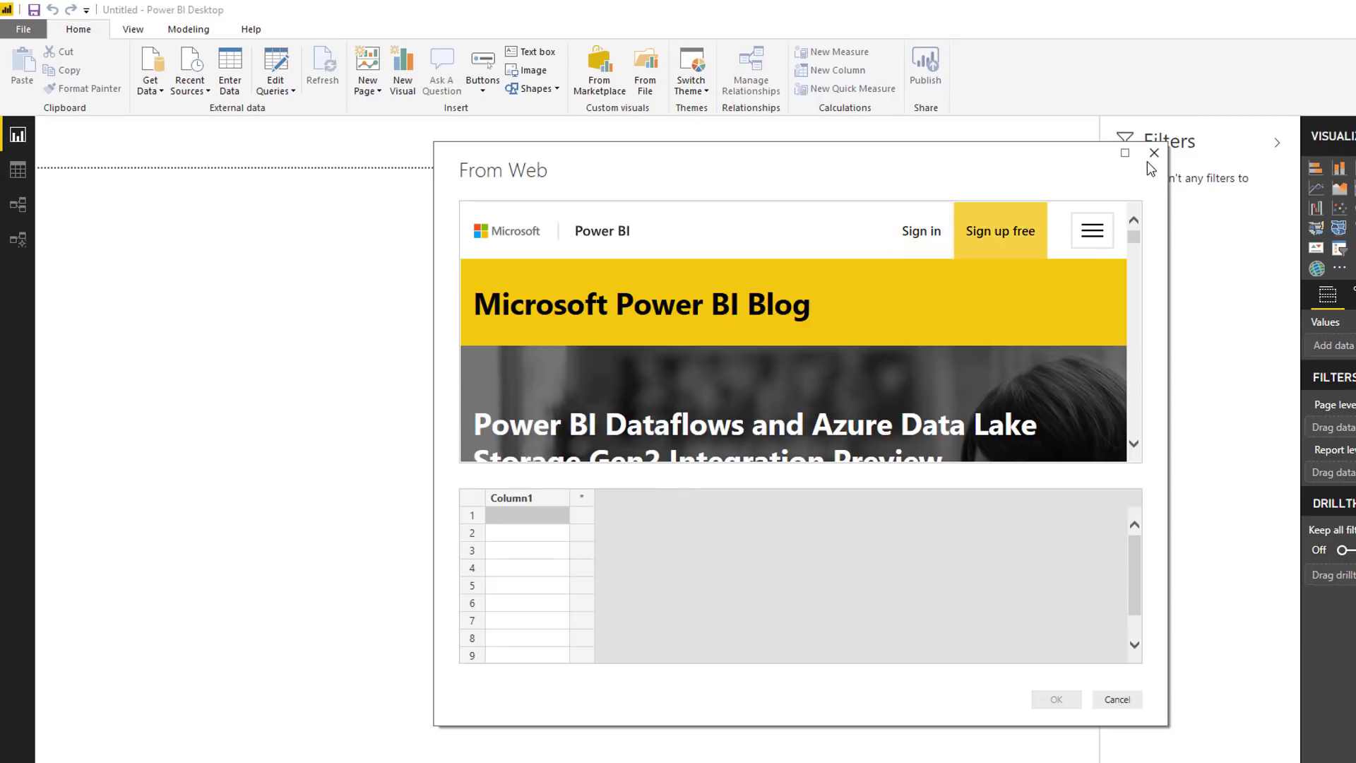
Step: Enter the Dataflows and Azure Data Lake Storage Gen2 post title as Column1's first example, widening the column
{"action": "left_click", "coordinate": [1125, 157]}
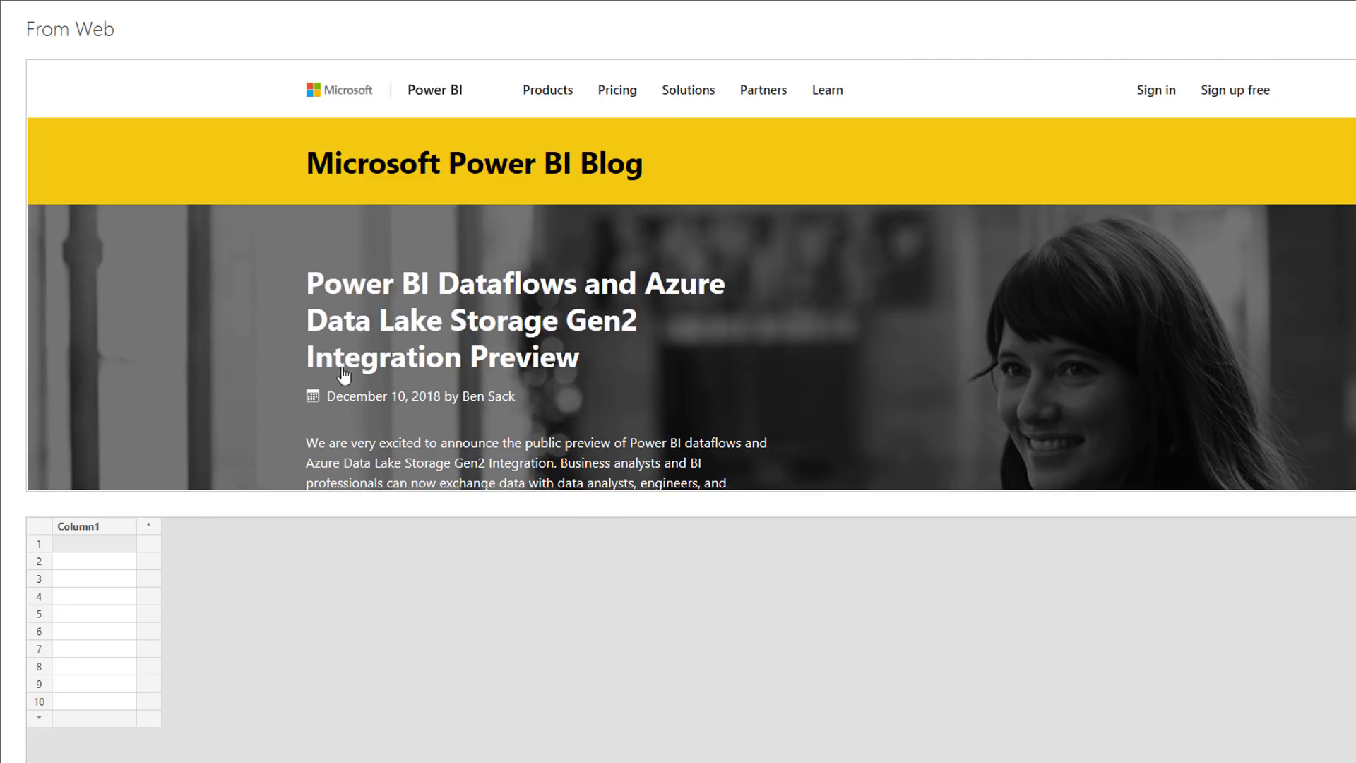
{"action": "scroll", "coordinate": [483, 368], "scroll_direction": "down", "scroll_amount": 5}
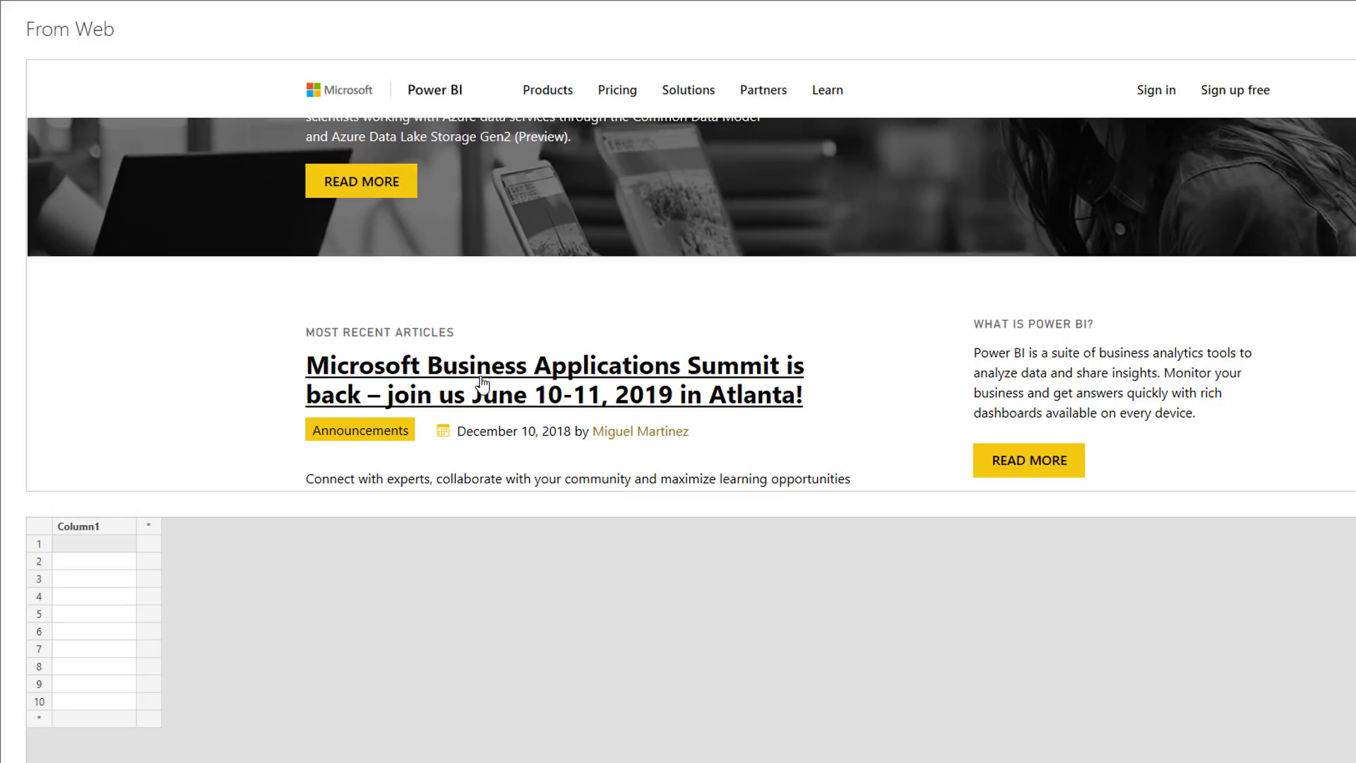
{"action": "scroll", "coordinate": [486, 403], "scroll_direction": "up", "scroll_amount": 5}
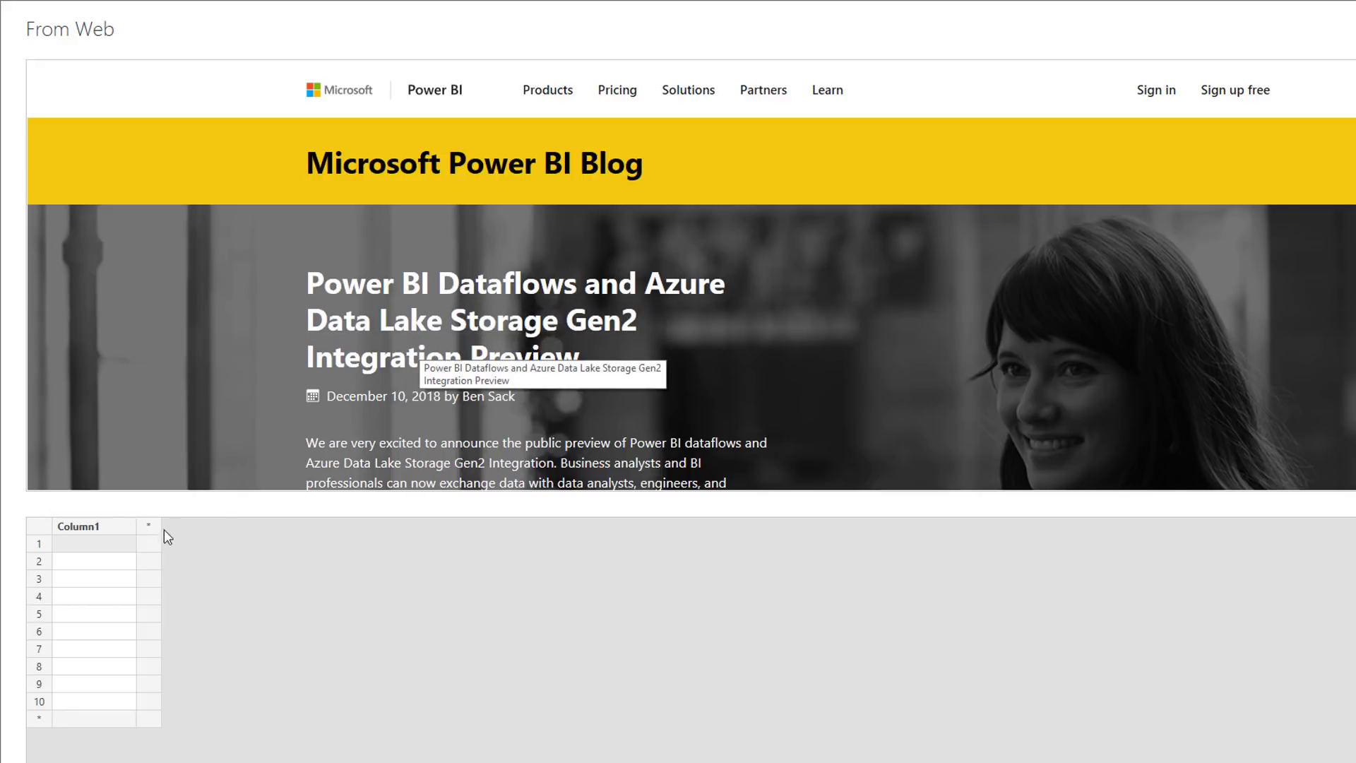
{"action": "left_click", "coordinate": [104, 546]}
{"action": "type", "text": "power bi"}
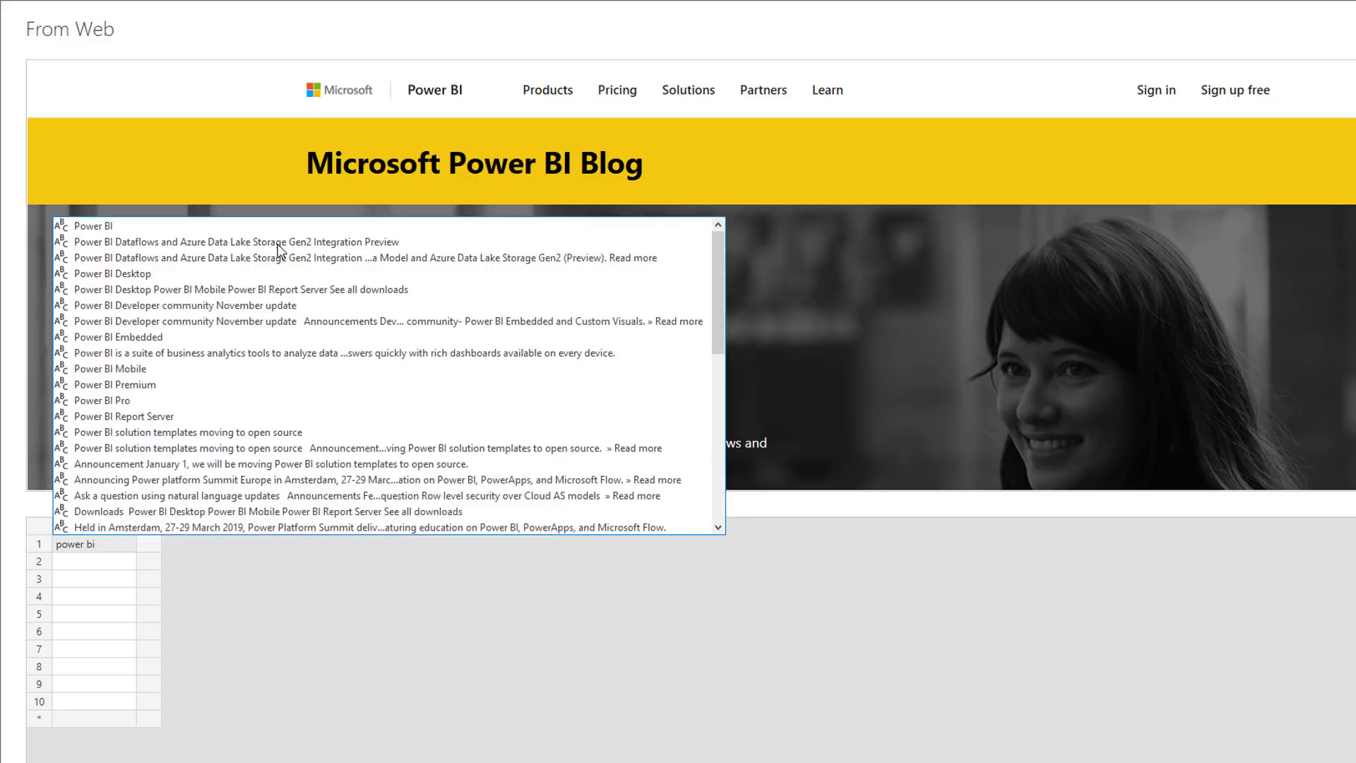
{"action": "key", "text": "Return"}
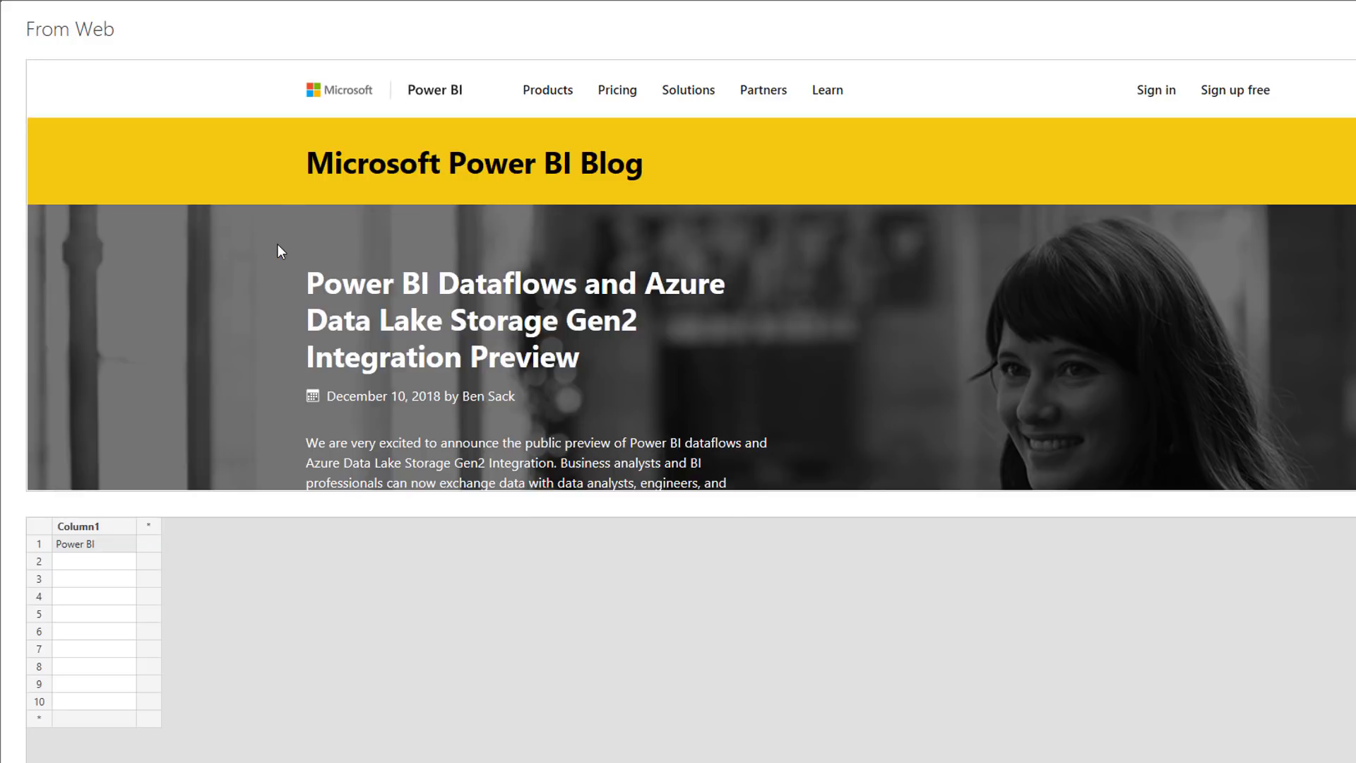
{"action": "left_click", "coordinate": [105, 541]}
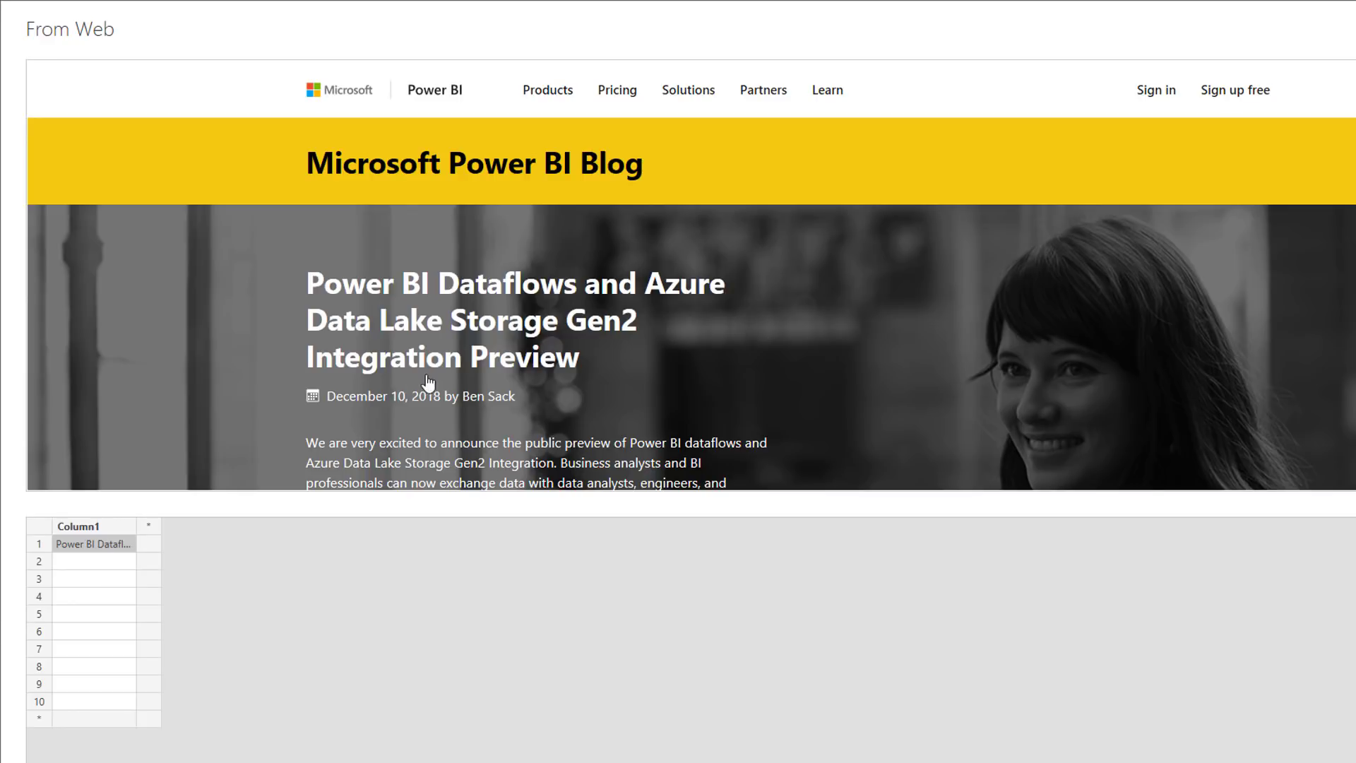
{"action": "left_click_drag", "start_coordinate": [136, 525], "coordinate": [744, 544]}
Step: Add Column2 with the featured post's December date-and-author line as its first-row example
{"action": "left_click", "coordinate": [730, 544]}
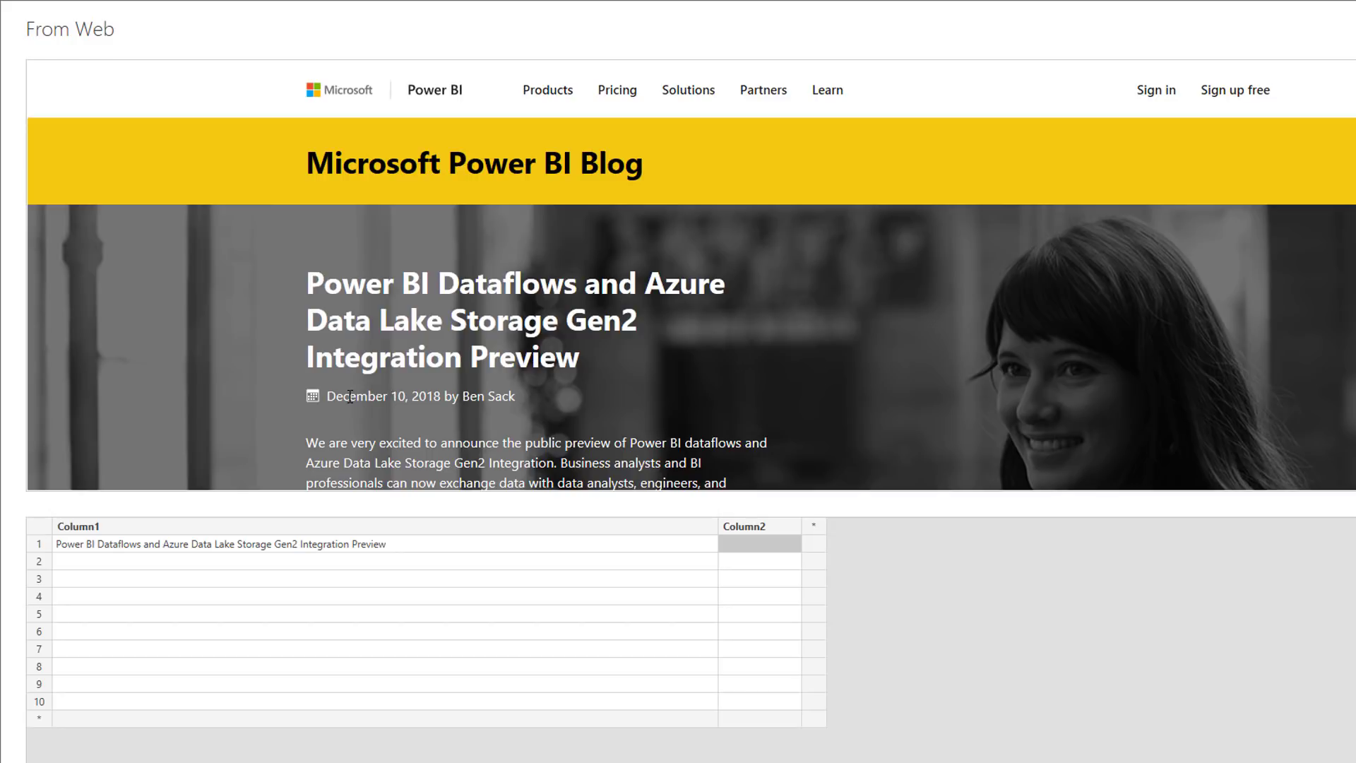
{"action": "left_click", "coordinate": [737, 545]}
{"action": "type", "text": "Dec"}
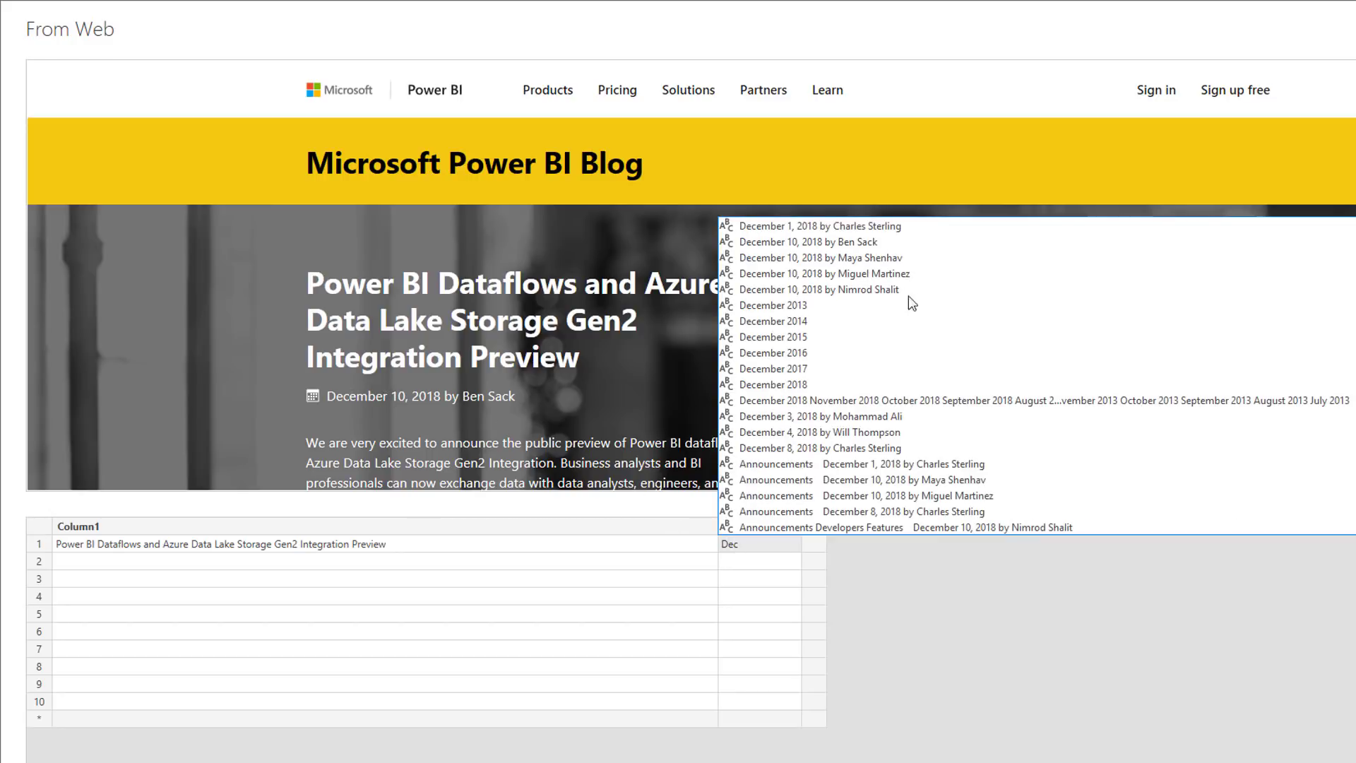
{"action": "left_click", "coordinate": [870, 244]}
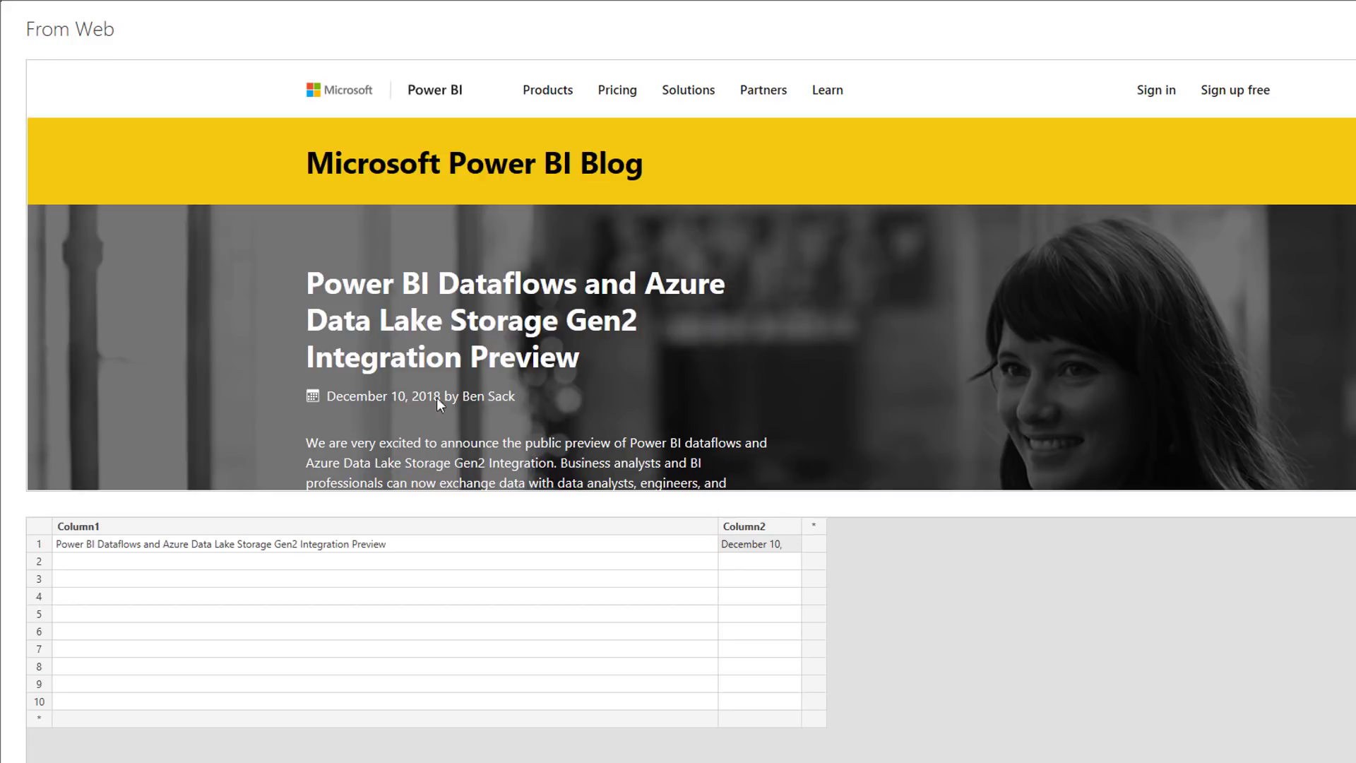
{"action": "left_click", "coordinate": [136, 561]}
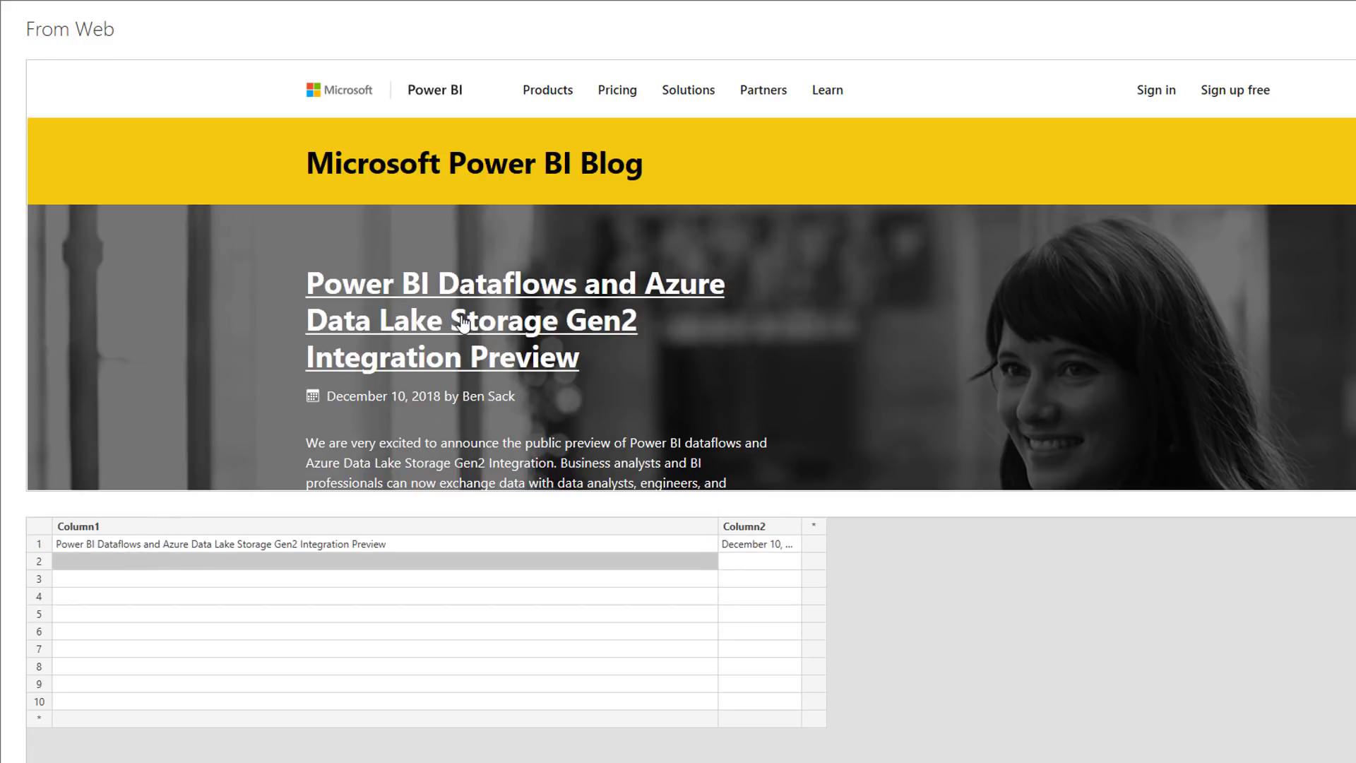
{"action": "scroll", "coordinate": [460, 316], "scroll_direction": "down", "scroll_amount": 3}
{"action": "scroll", "coordinate": [459, 316], "scroll_direction": "down", "scroll_amount": 3}
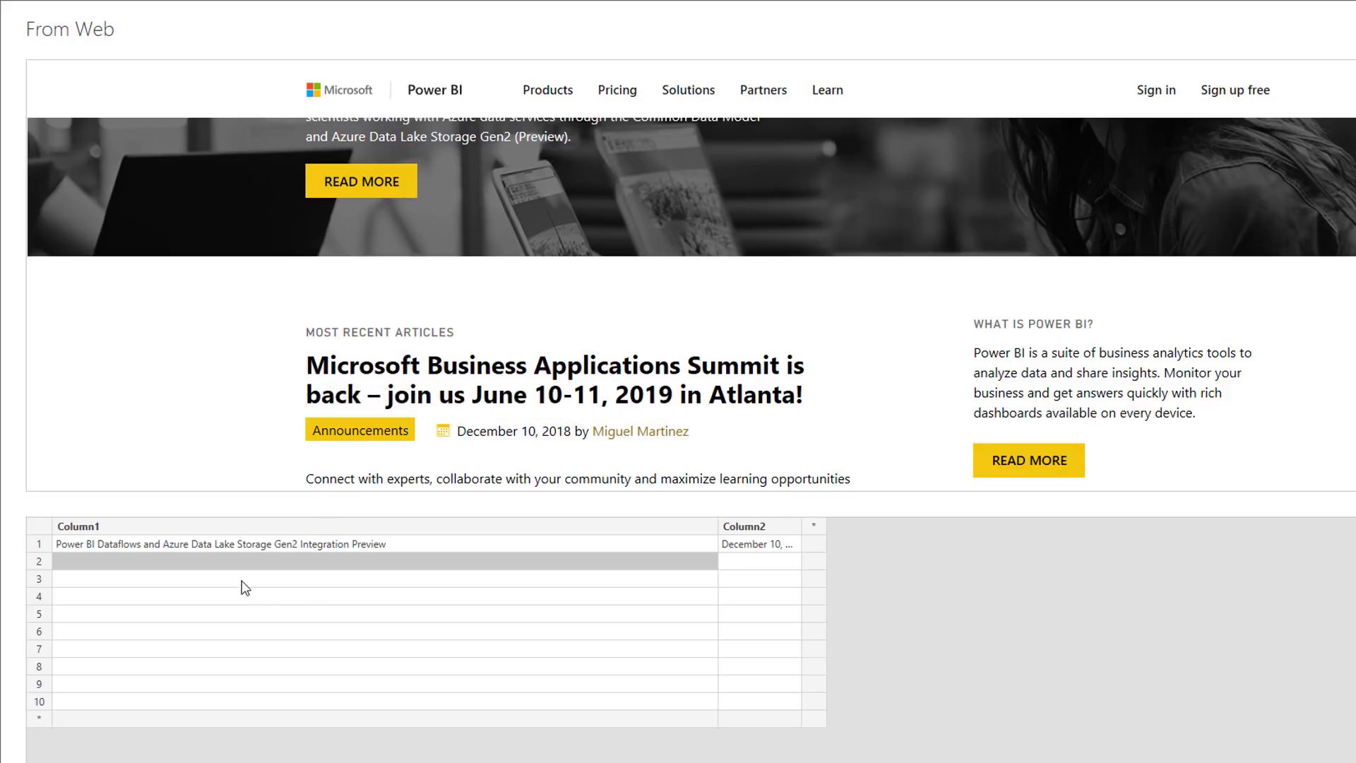
Step: Give row 2 the Business Applications Summit title and its December date line, then accept the table
{"action": "type", "text": "Micro"}
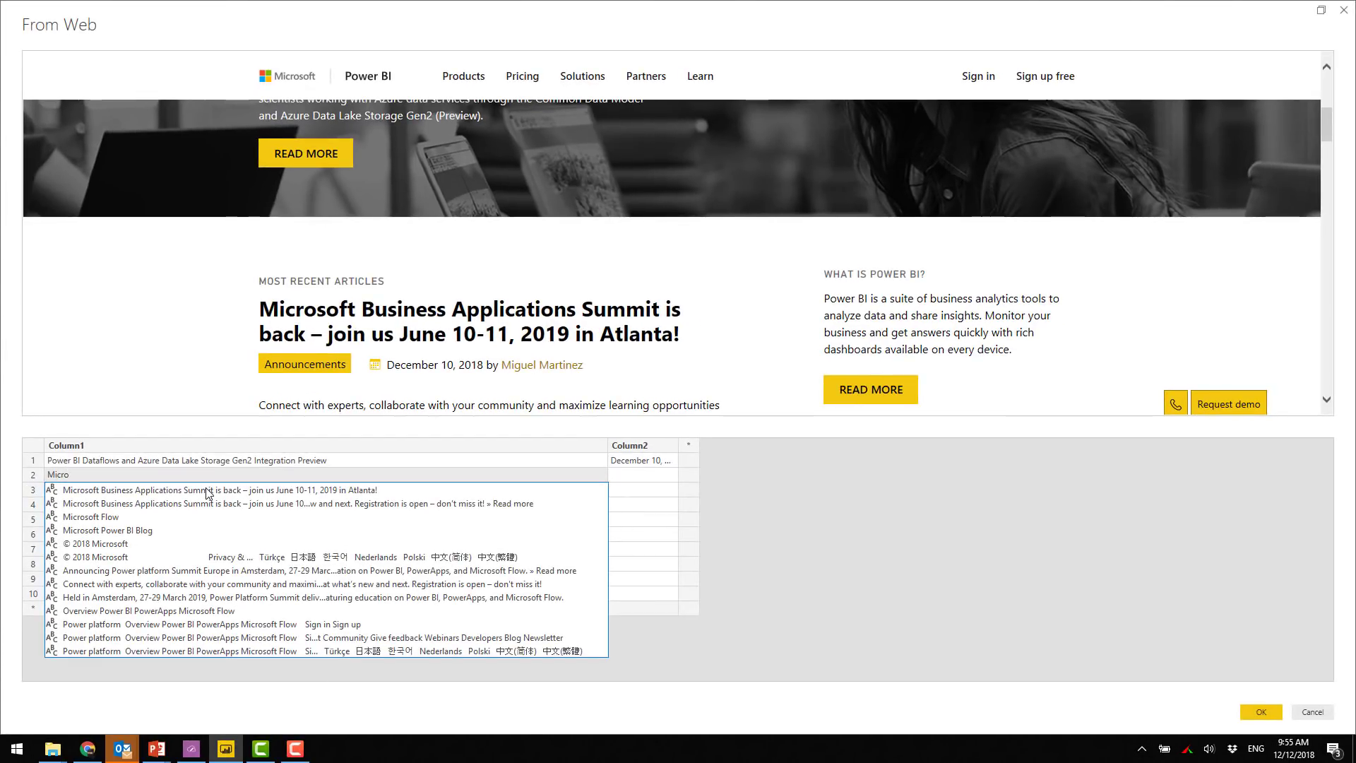
{"action": "left_click", "coordinate": [208, 492]}
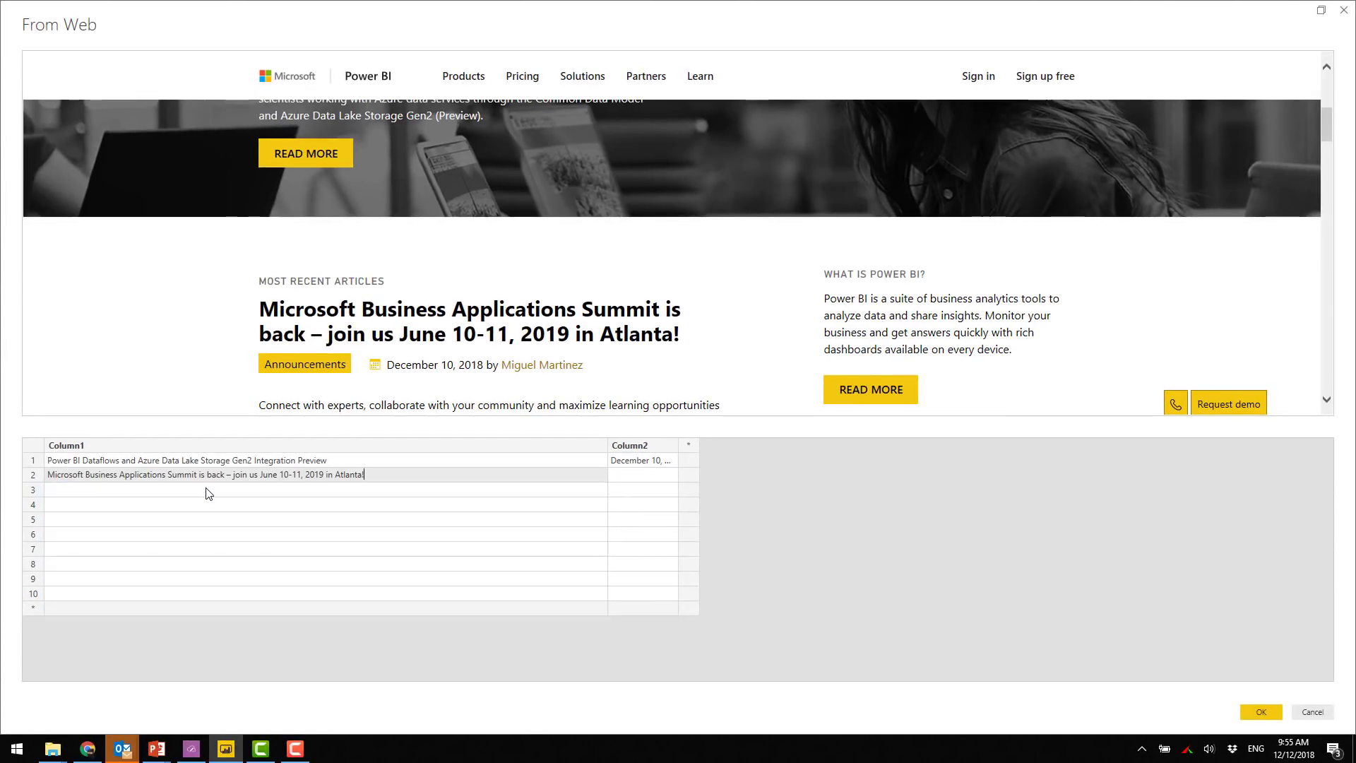
{"action": "left_click", "coordinate": [618, 477]}
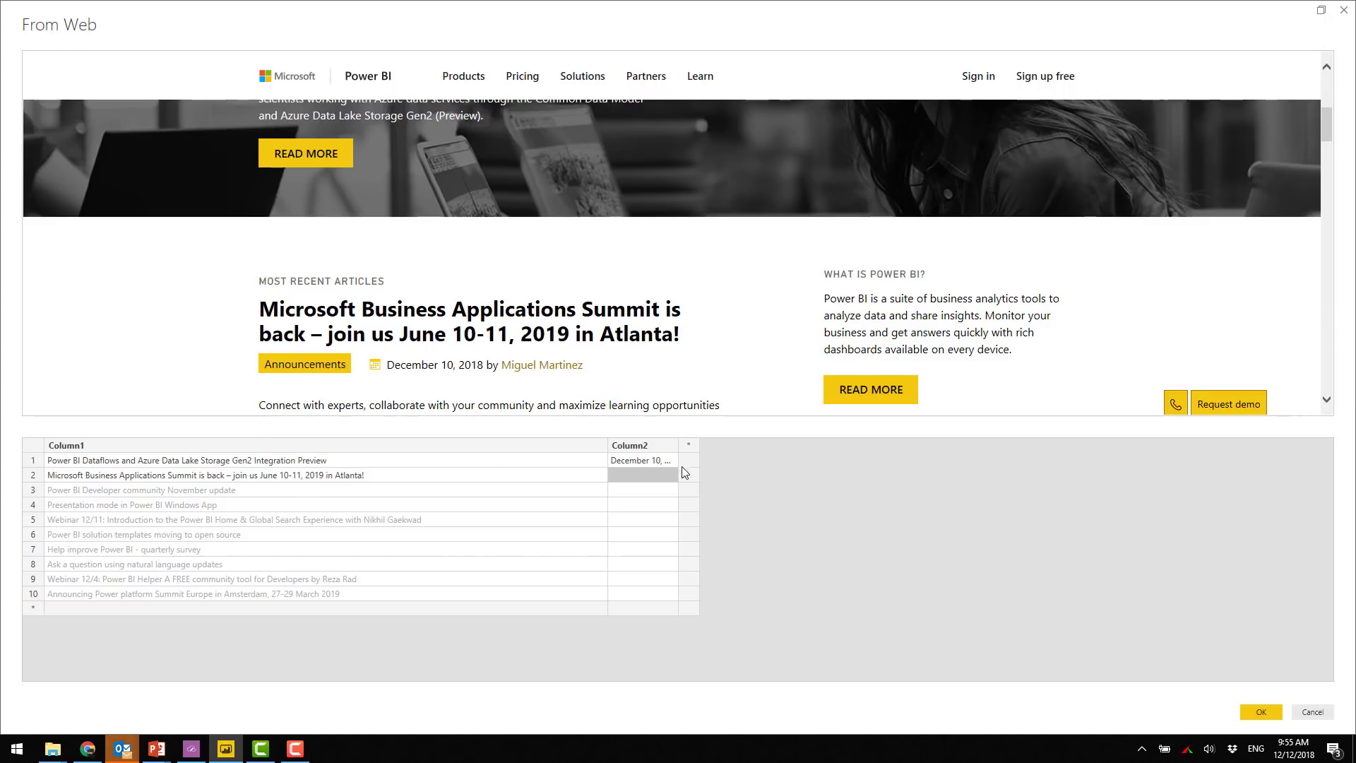
{"action": "type", "text": "De"}
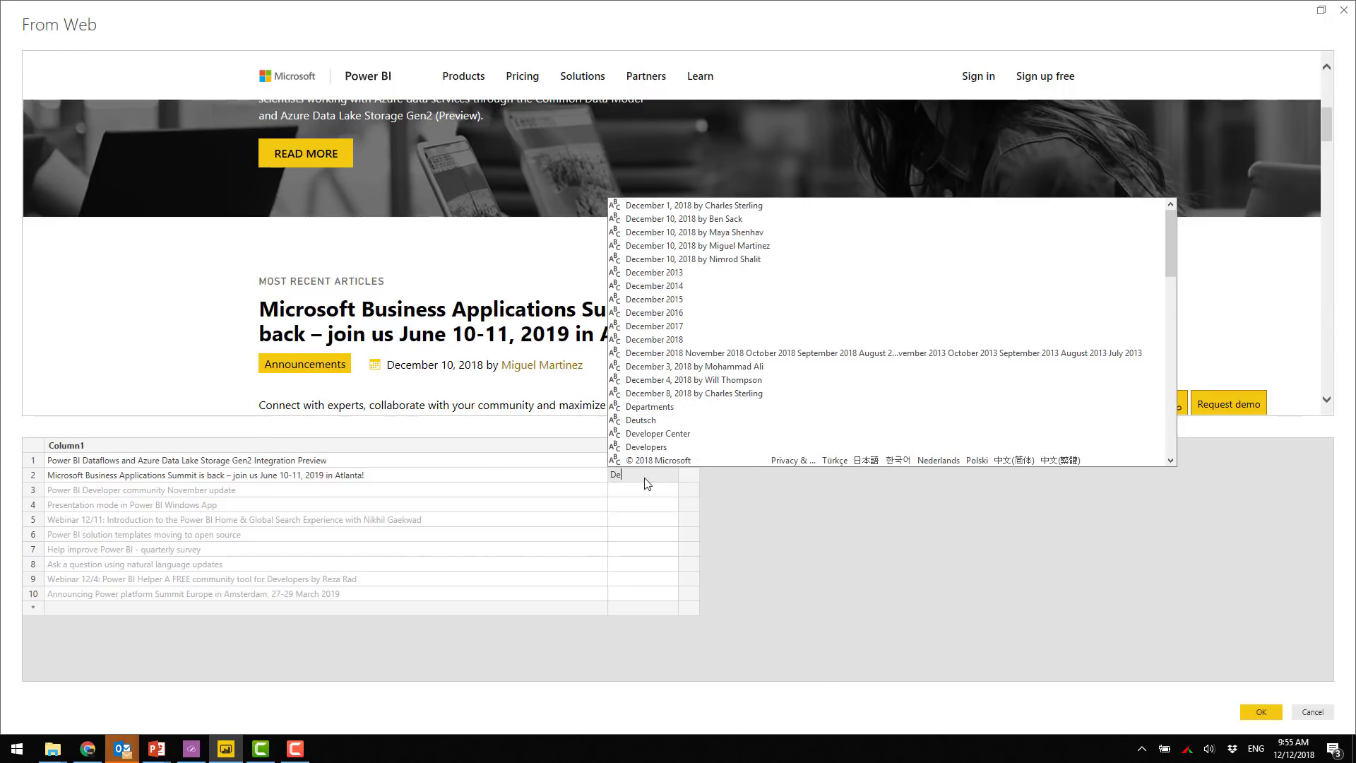
{"action": "left_click", "coordinate": [739, 247]}
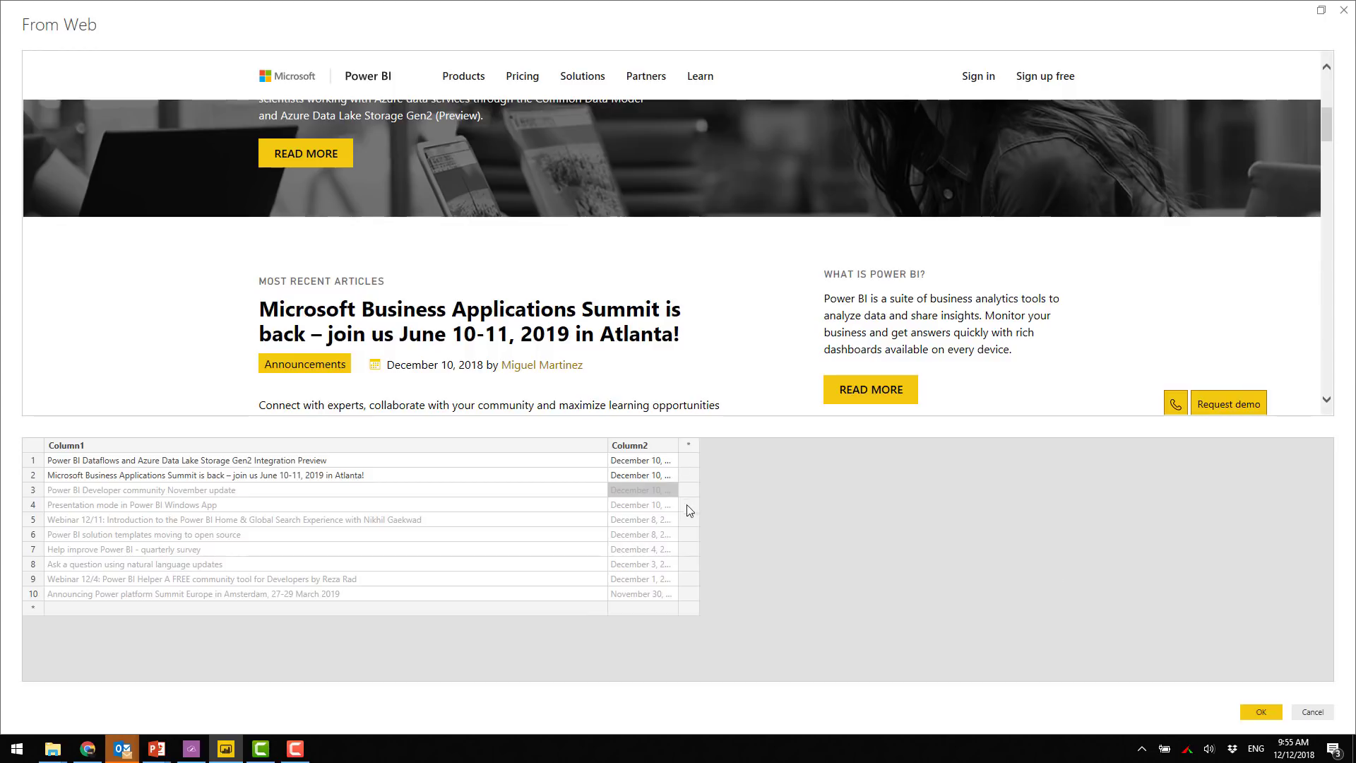
{"action": "left_click", "coordinate": [1261, 711]}
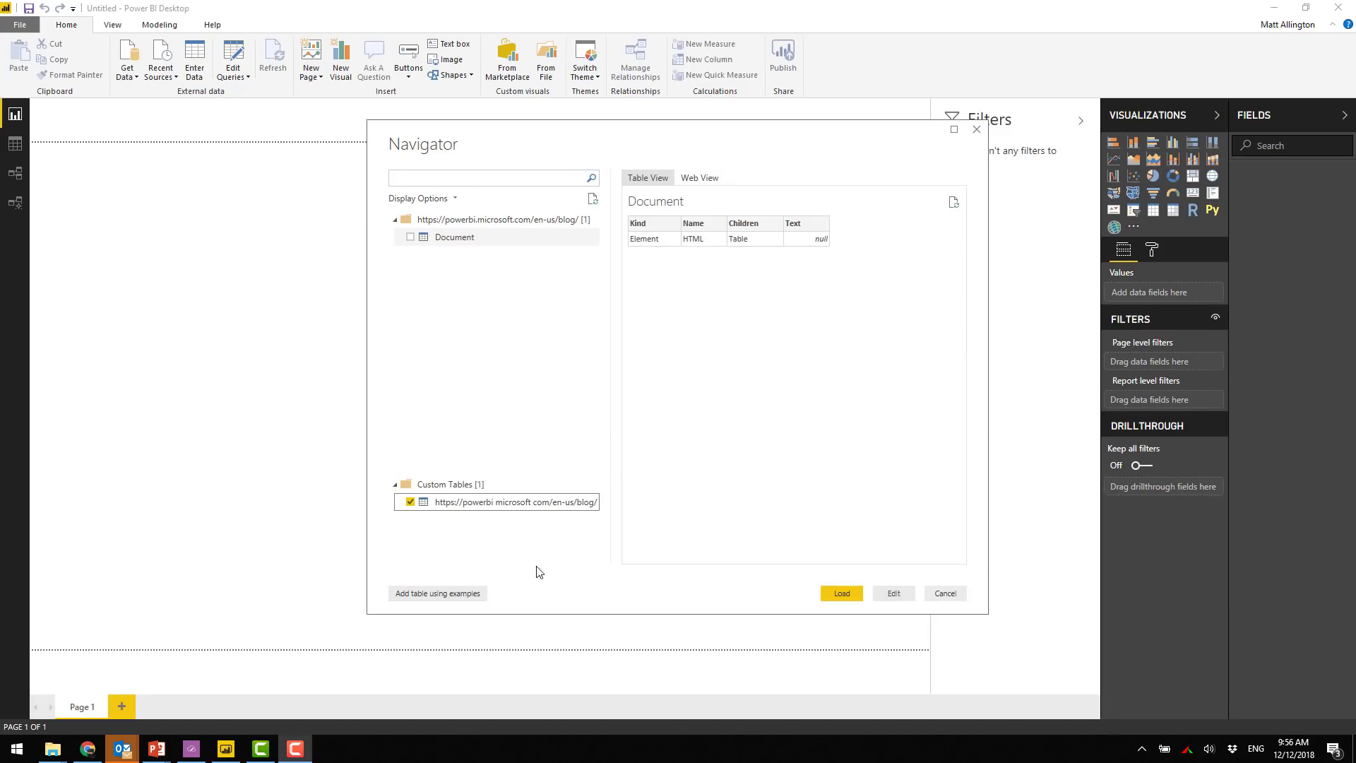
Step: Open the custom blog articles table in the Power Query Editor for editing
{"action": "left_click", "coordinate": [892, 594]}
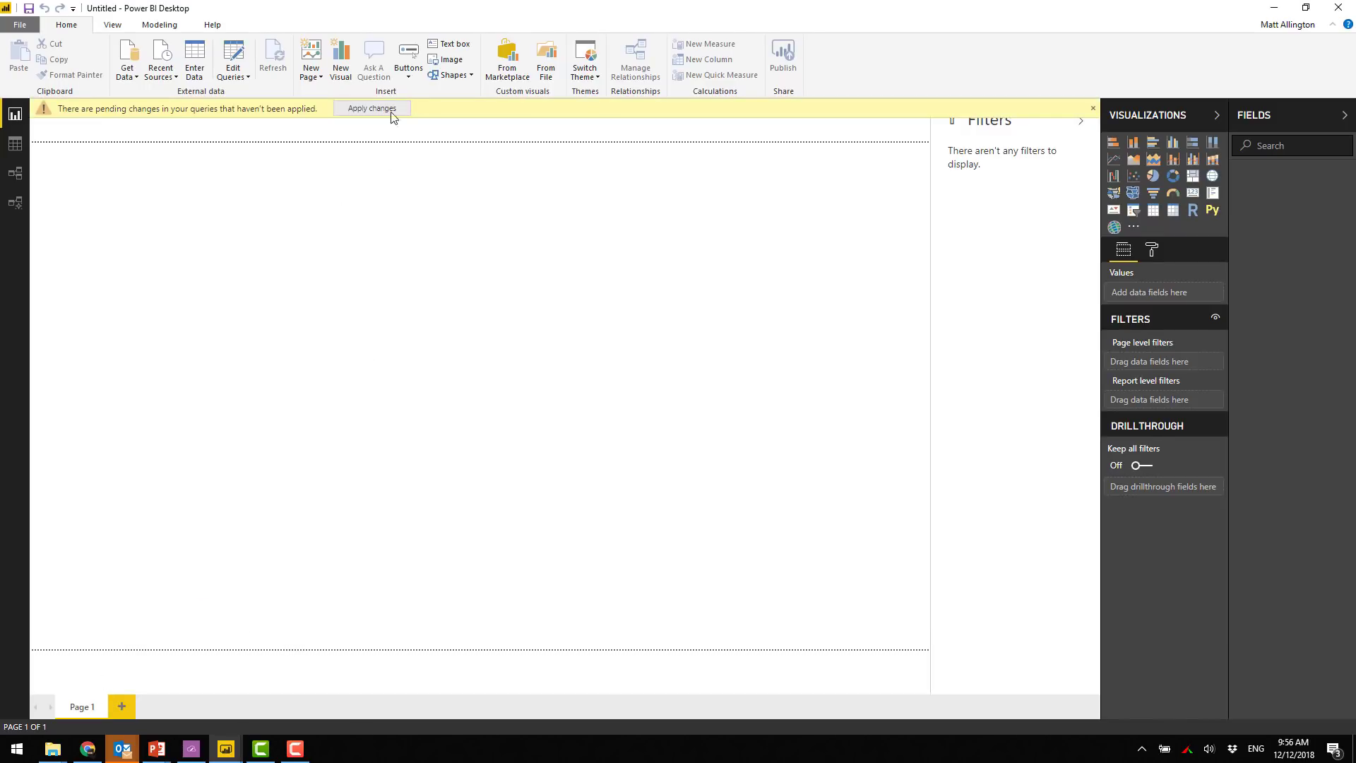
{"action": "mouse_move", "coordinate": [224, 746]}
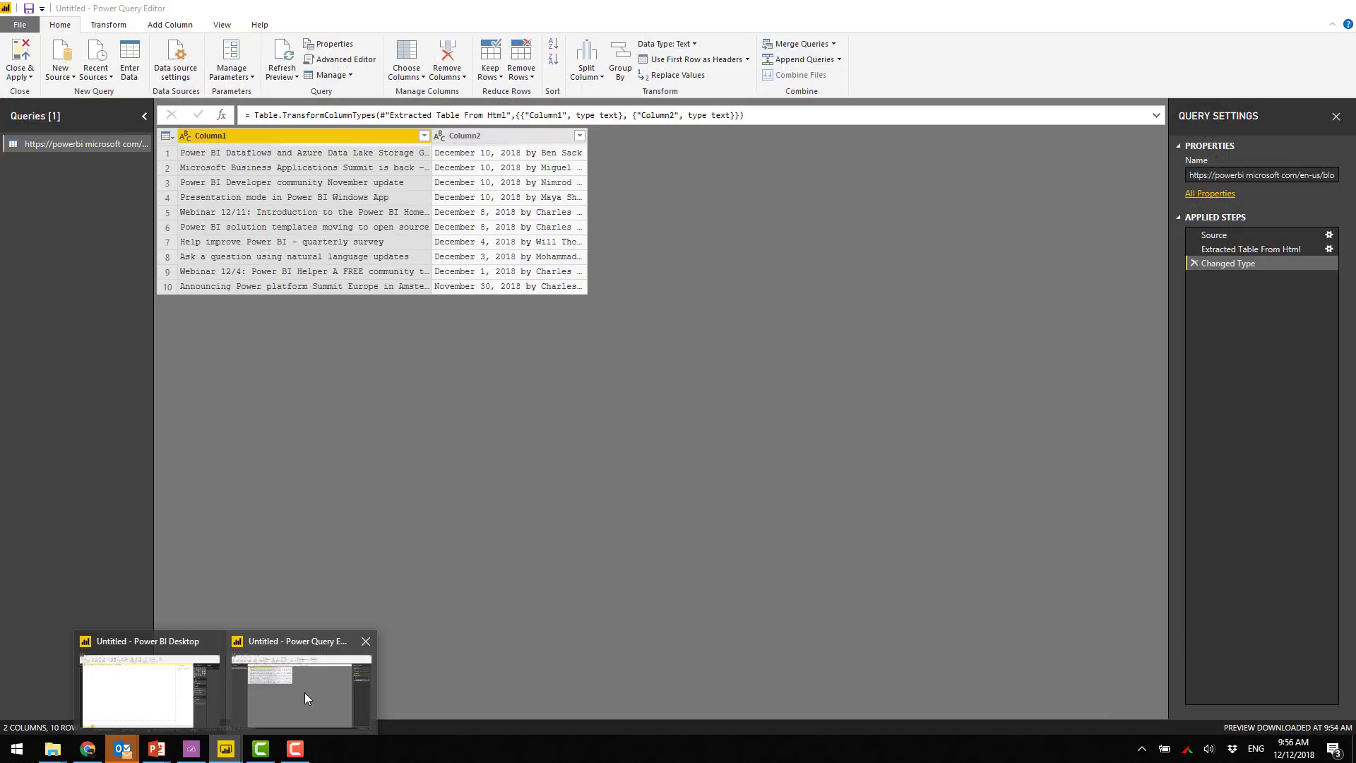
{"action": "left_click", "coordinate": [303, 689]}
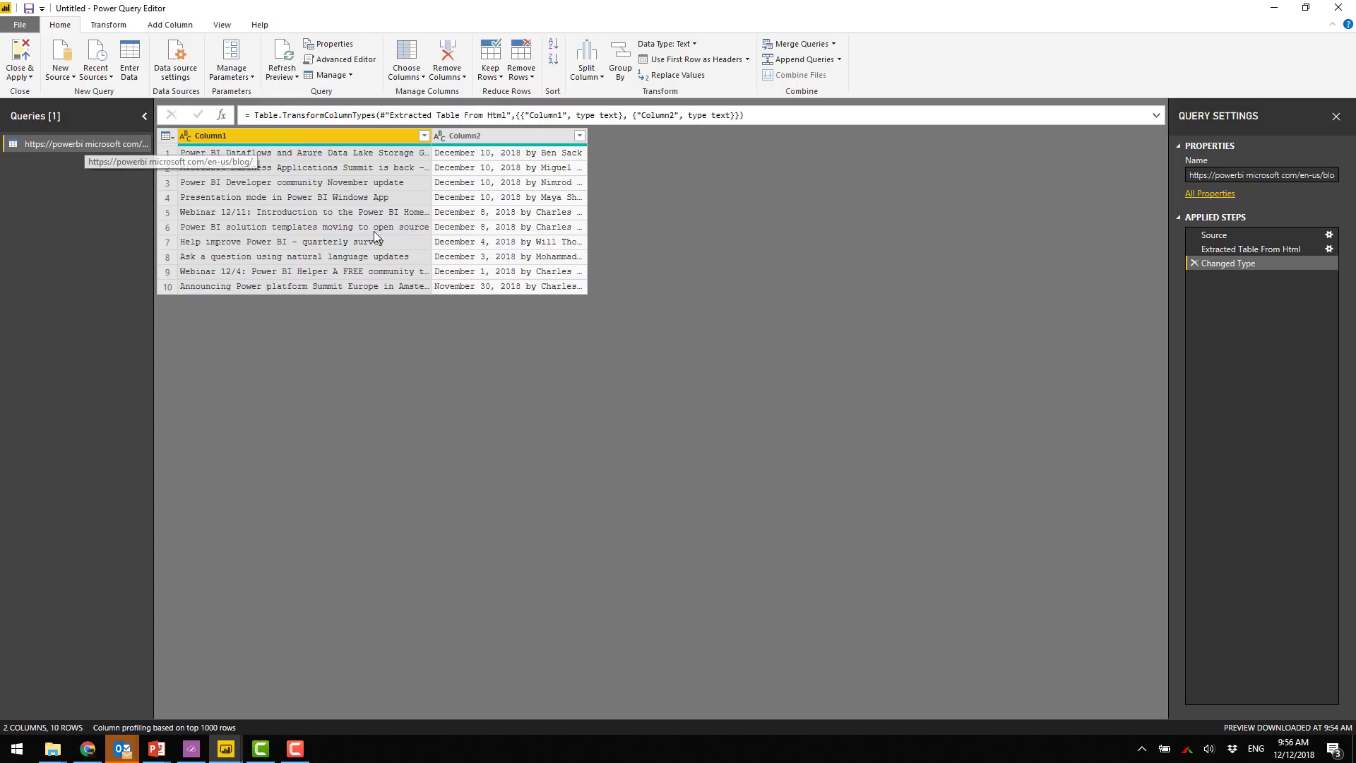
Step: Disable Enable load for the blog query and rename it SampleQuery
{"action": "right_click", "coordinate": [68, 145]}
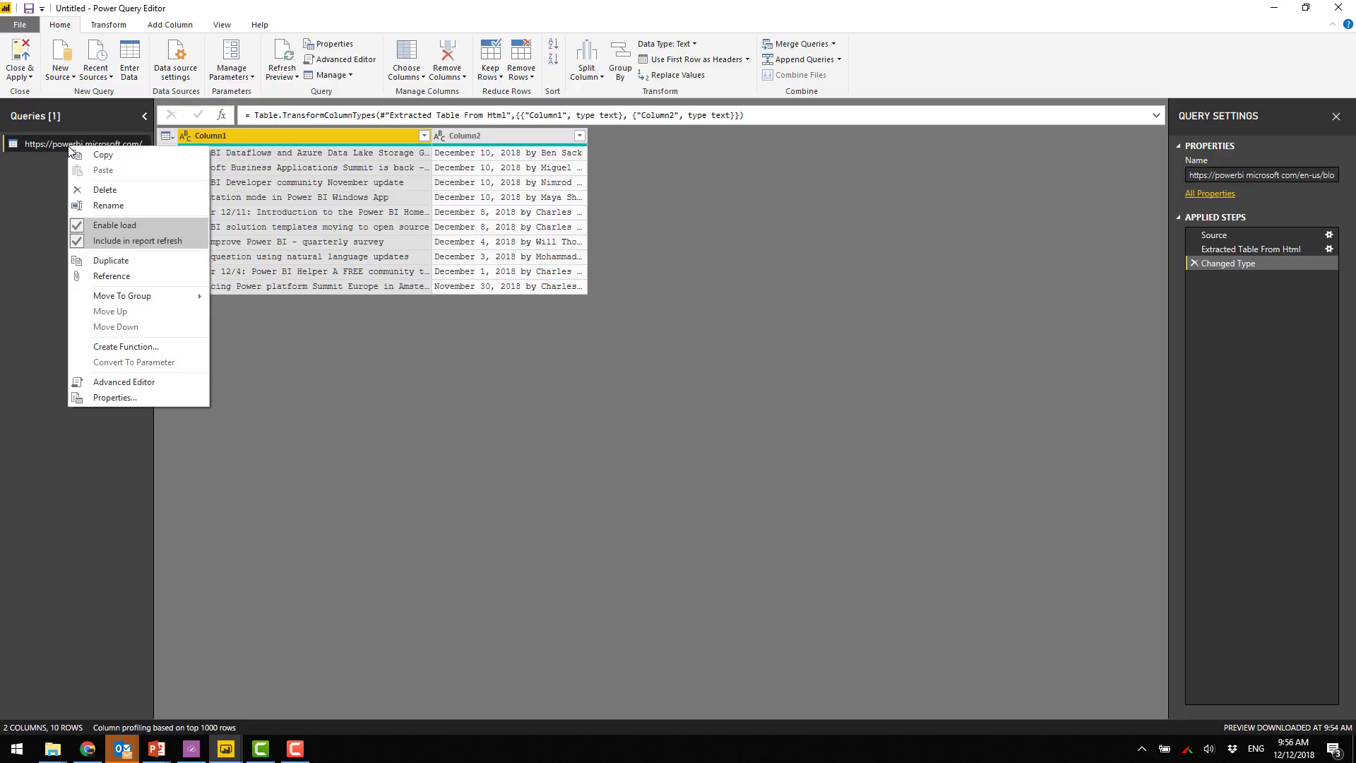
{"action": "left_click", "coordinate": [96, 226]}
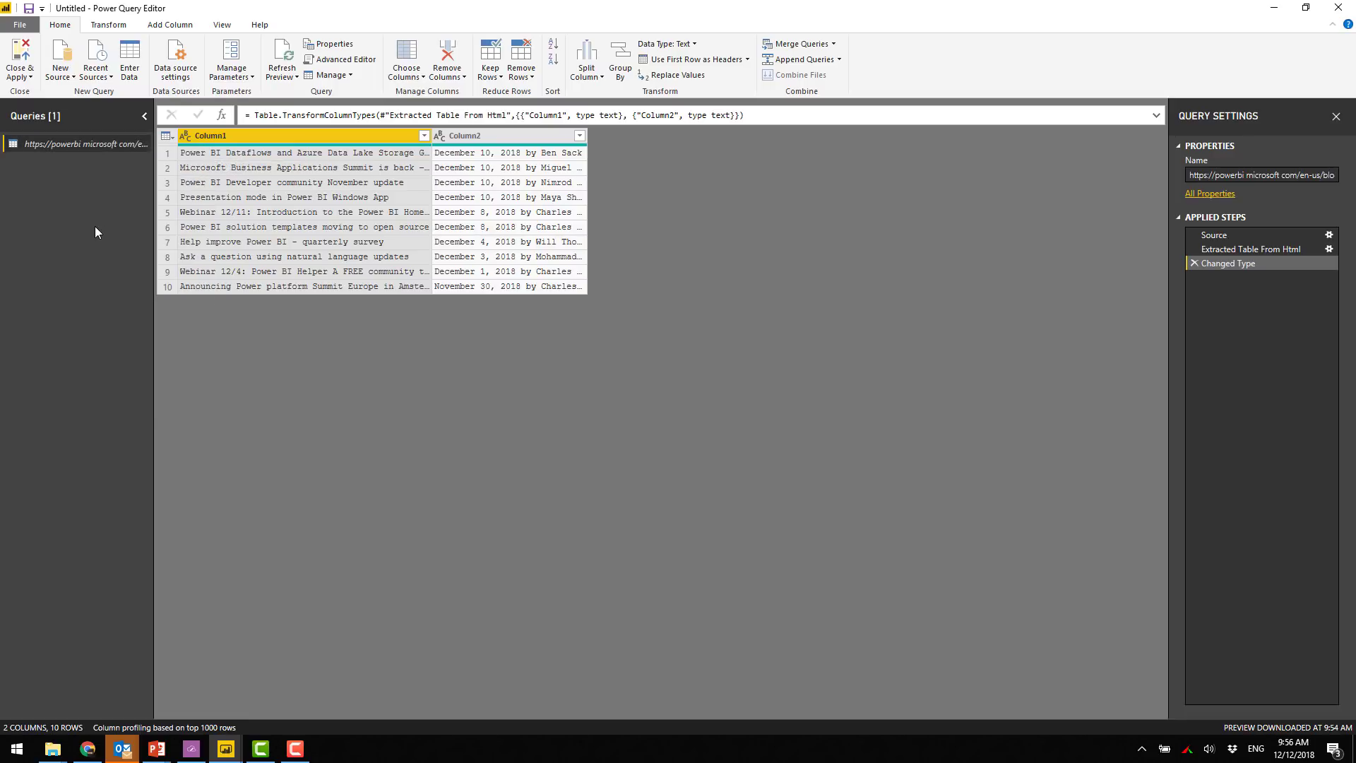
{"action": "left_click", "coordinate": [1259, 176]}
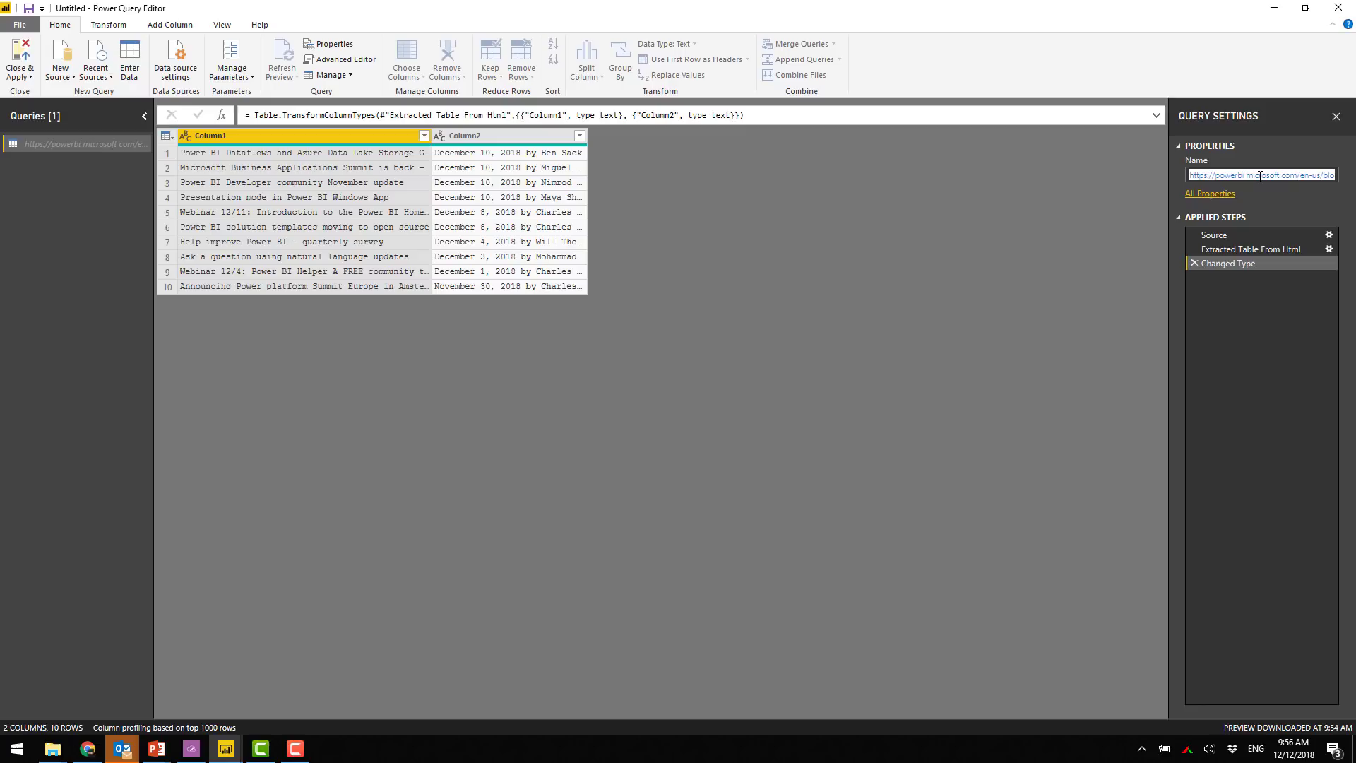
{"action": "type", "text": "Sa"}
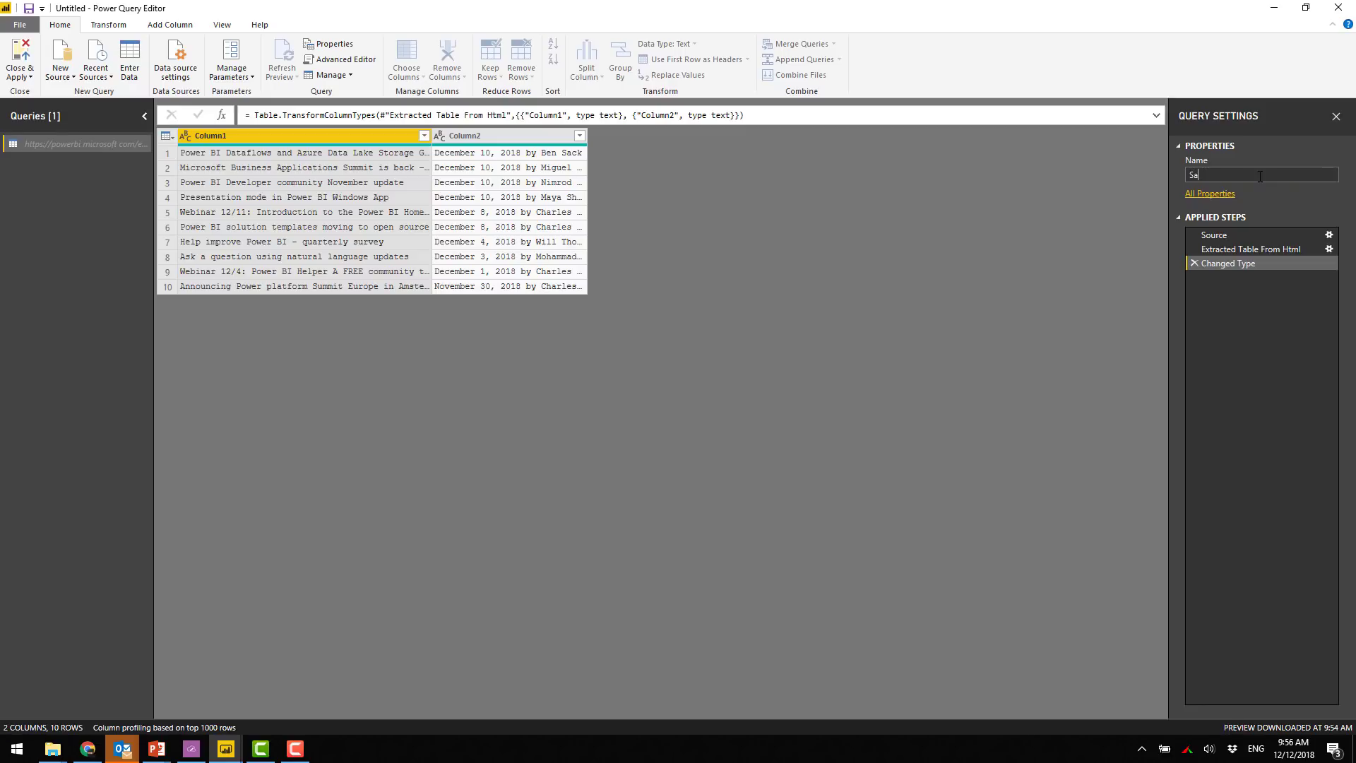
{"action": "type", "text": "mpleQuery"}
{"action": "key", "text": "Return"}
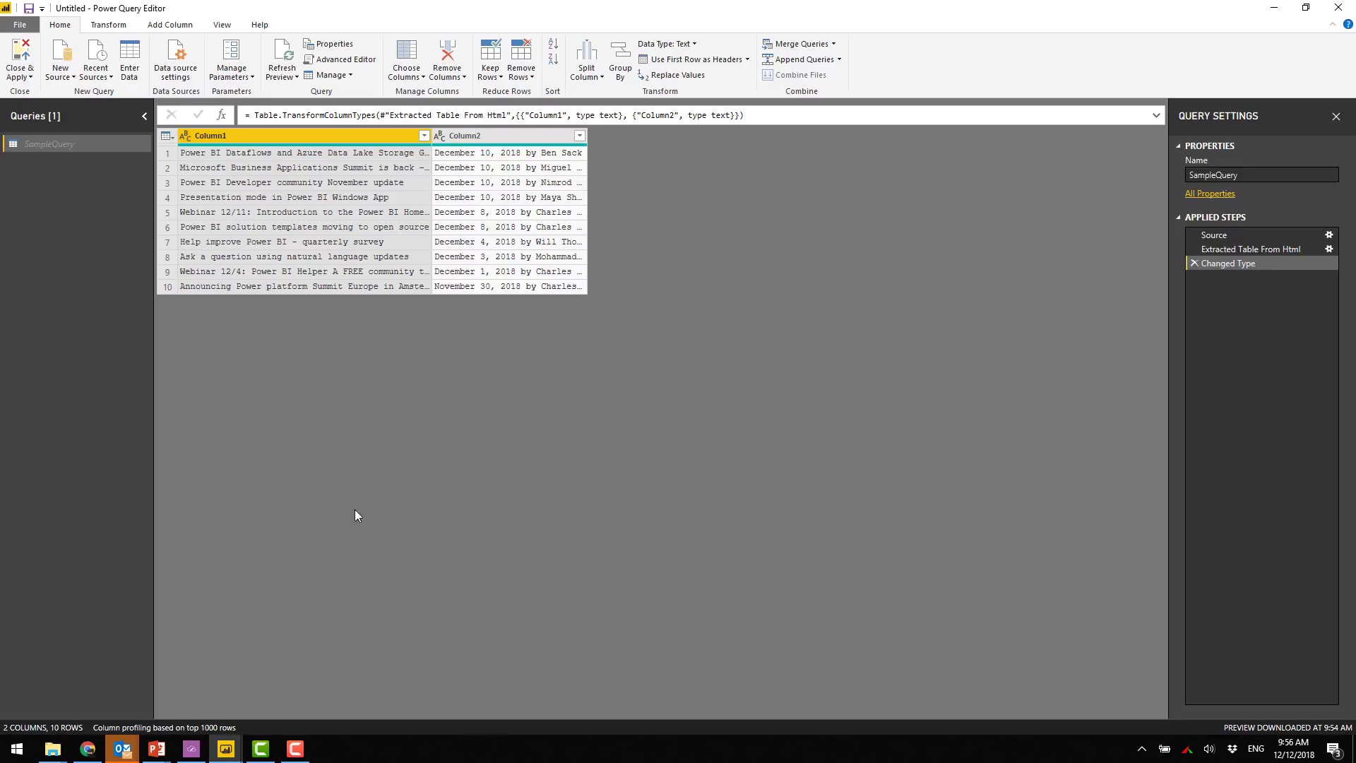
Step: In Chrome, open blog page 2, then step back and forward through the history
{"action": "left_click", "coordinate": [87, 749]}
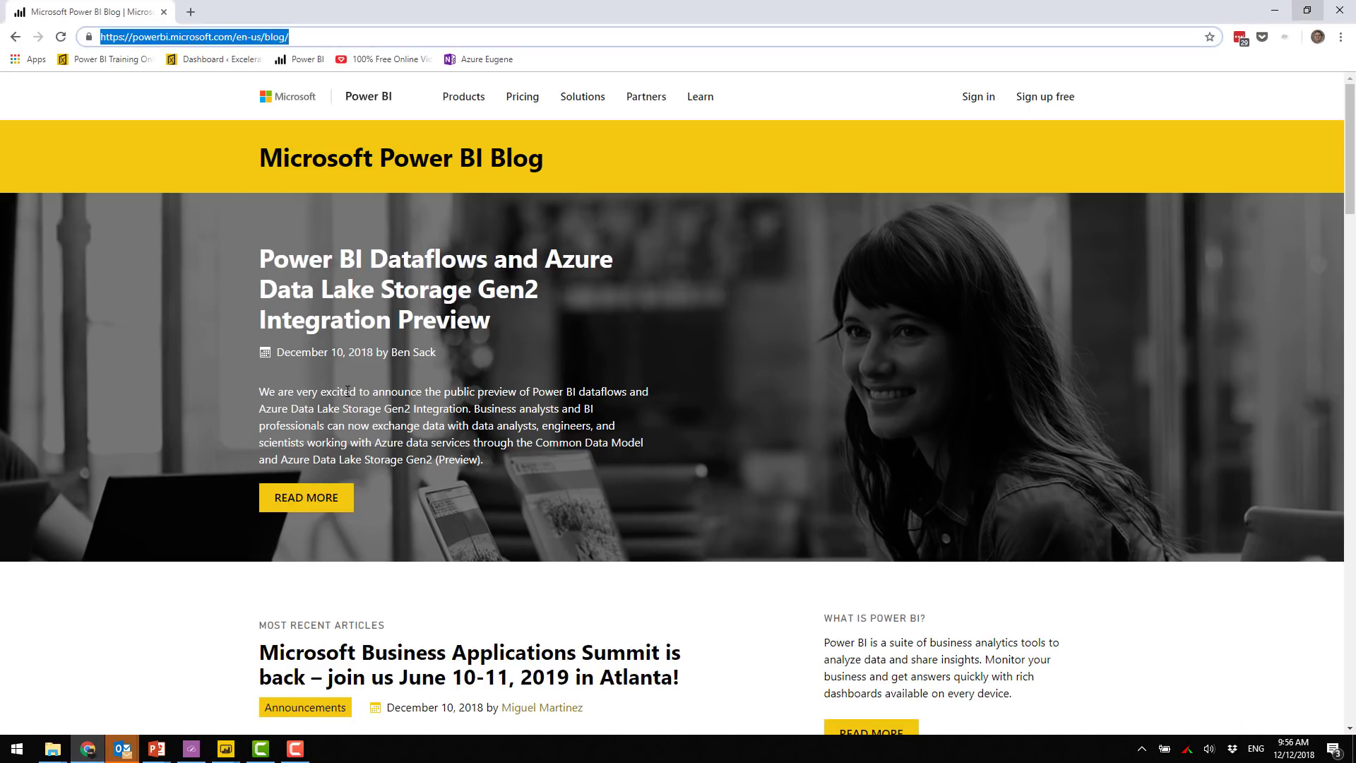
{"action": "scroll", "coordinate": [348, 390], "scroll_direction": "down", "scroll_amount": 20}
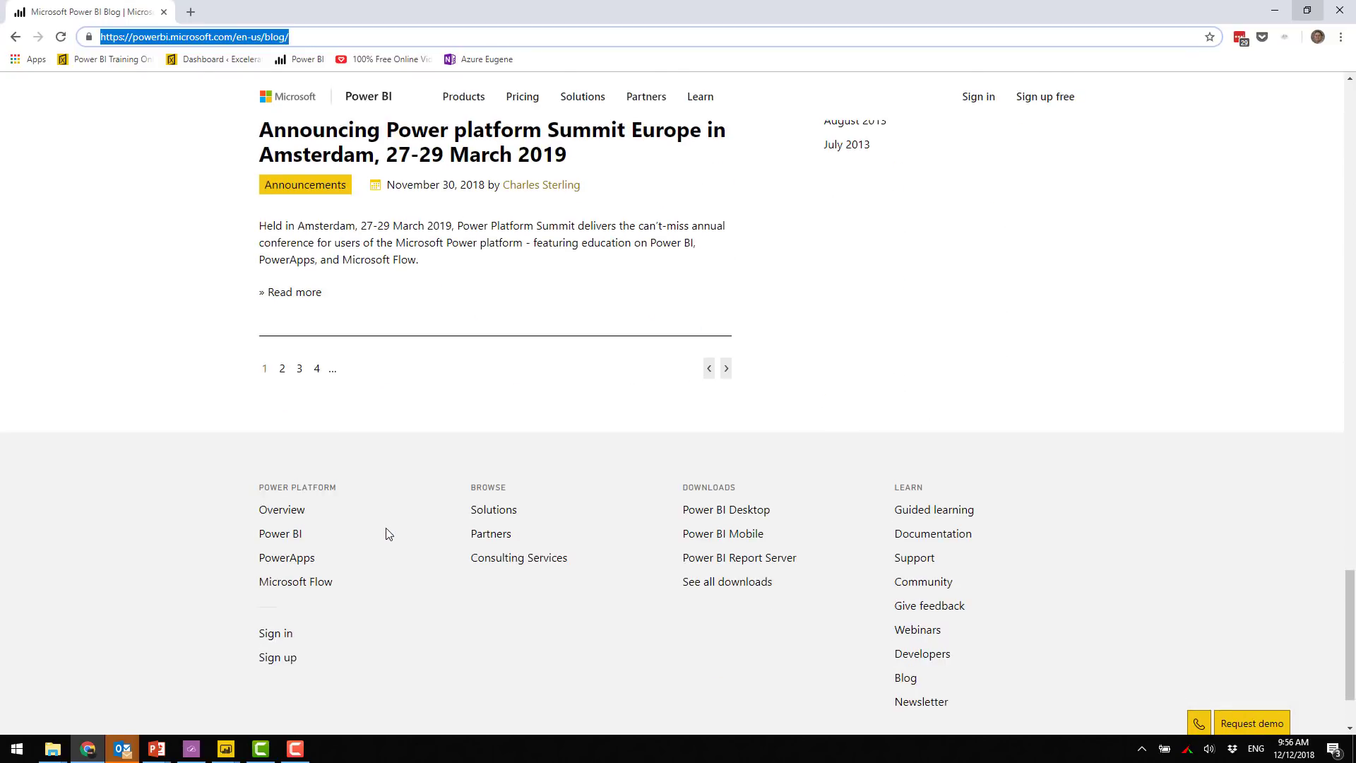
{"action": "left_click", "coordinate": [281, 369]}
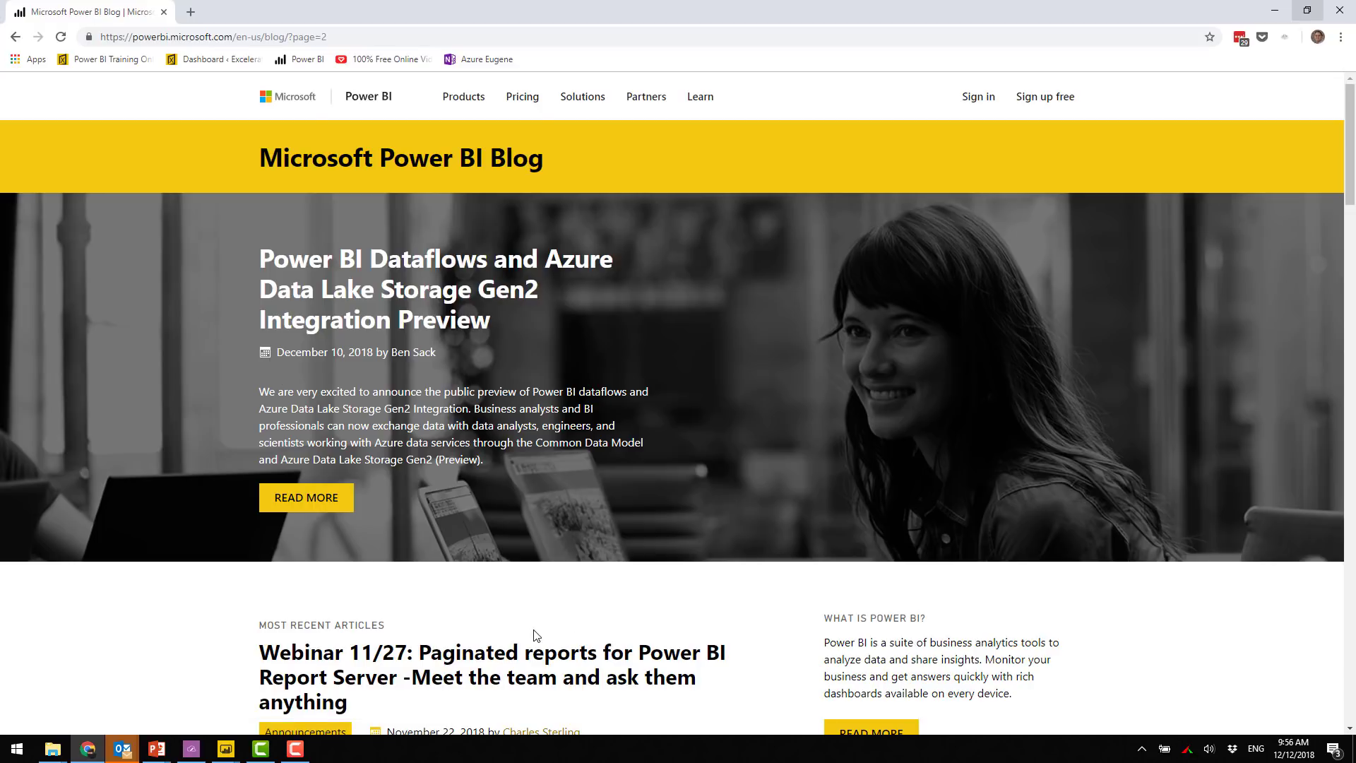
{"action": "scroll", "coordinate": [532, 637], "scroll_direction": "down", "scroll_amount": 2}
{"action": "scroll", "coordinate": [535, 630], "scroll_direction": "up", "scroll_amount": 2}
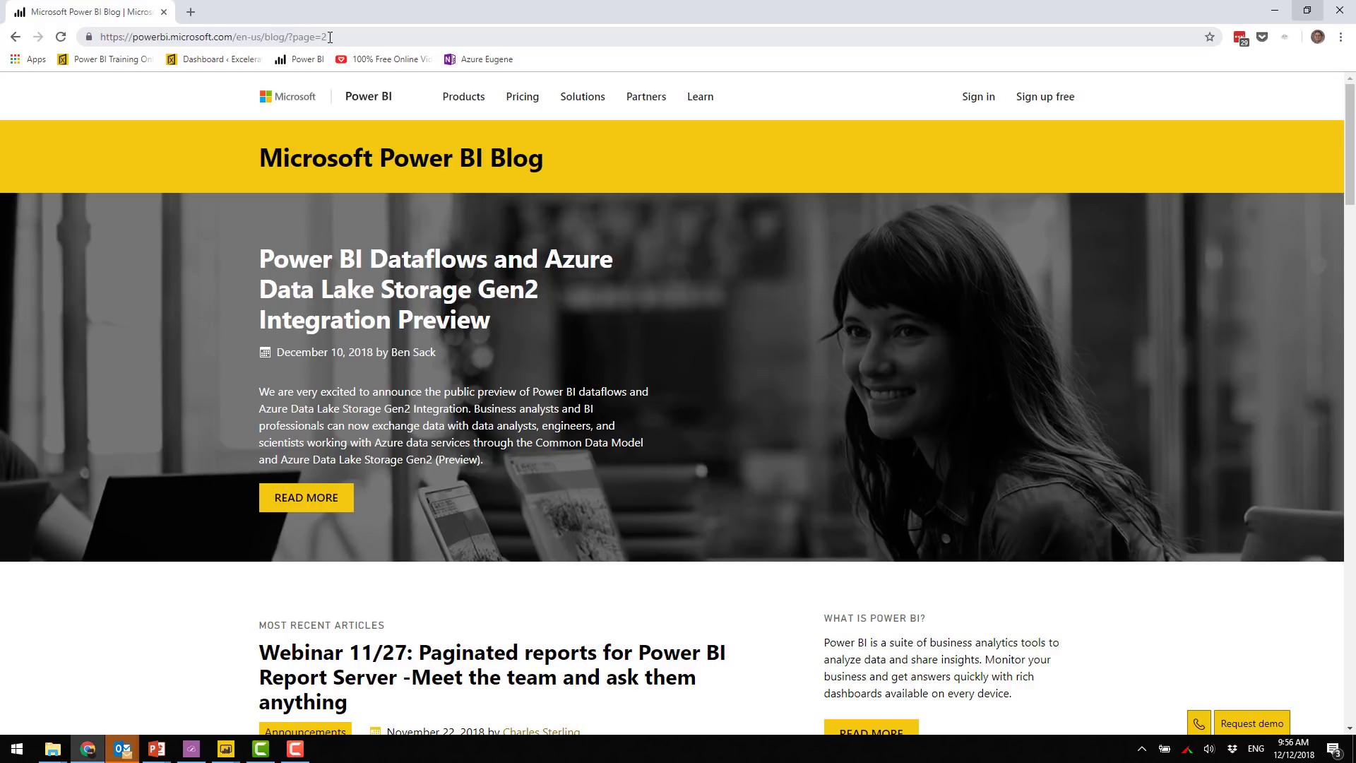
{"action": "left_click", "coordinate": [15, 37]}
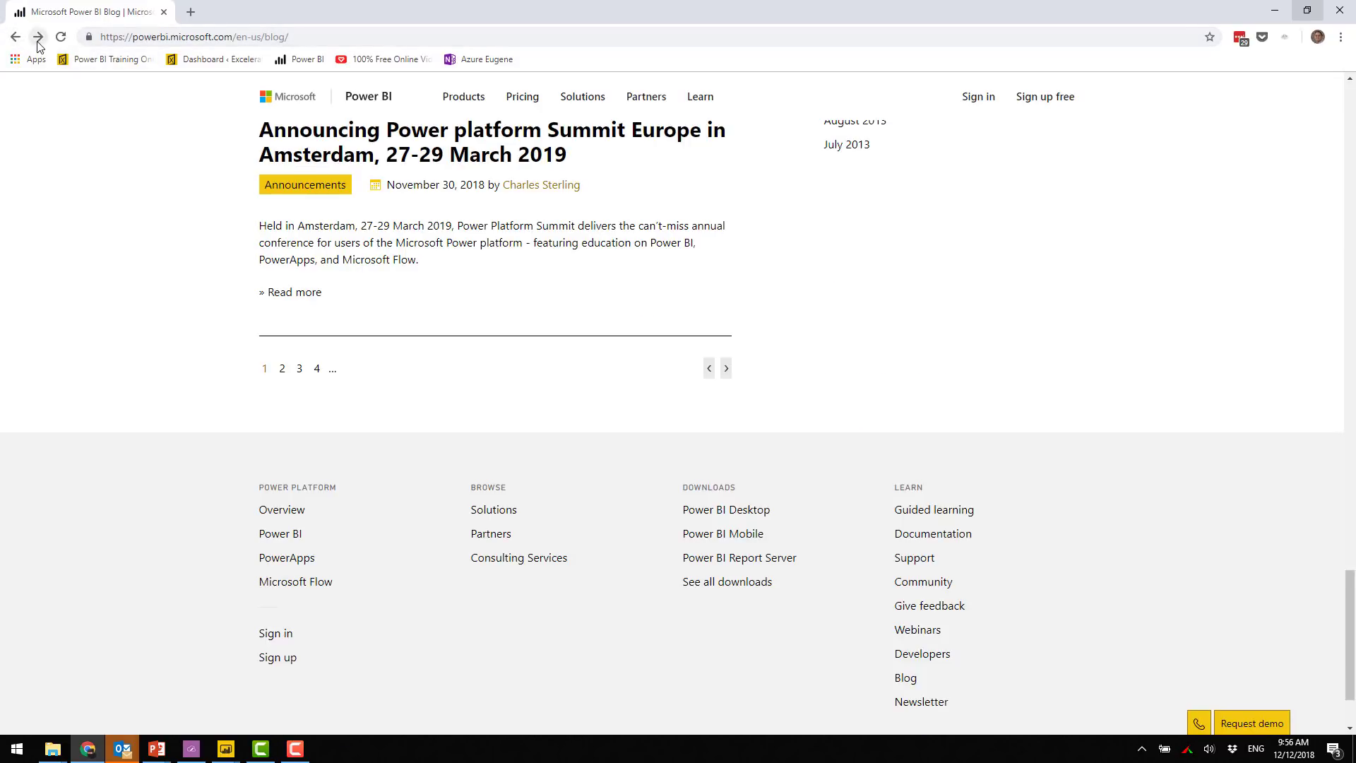
{"action": "left_click", "coordinate": [37, 37]}
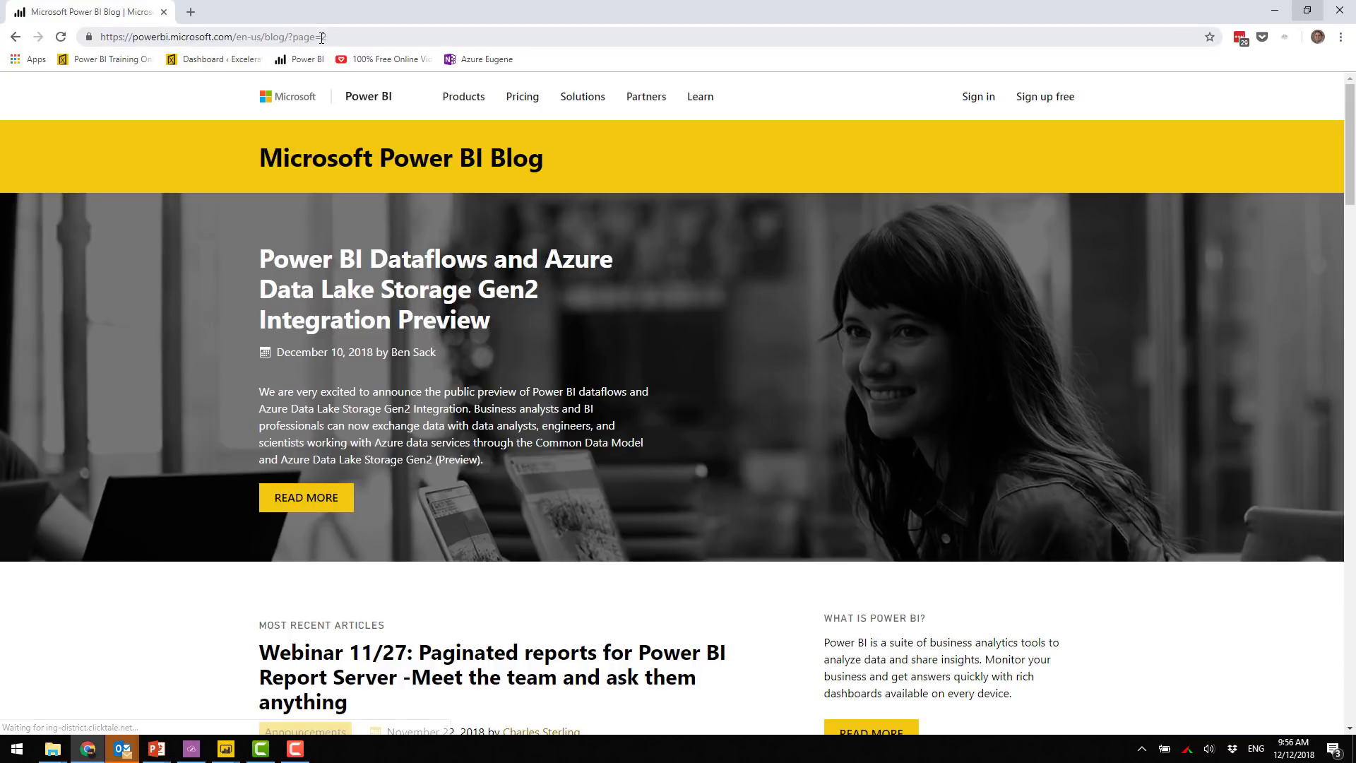
Step: Change the address to ?page=1, load it, select the URL, and return to Power Query
{"action": "left_click_drag", "start_coordinate": [322, 37], "coordinate": [330, 43]}
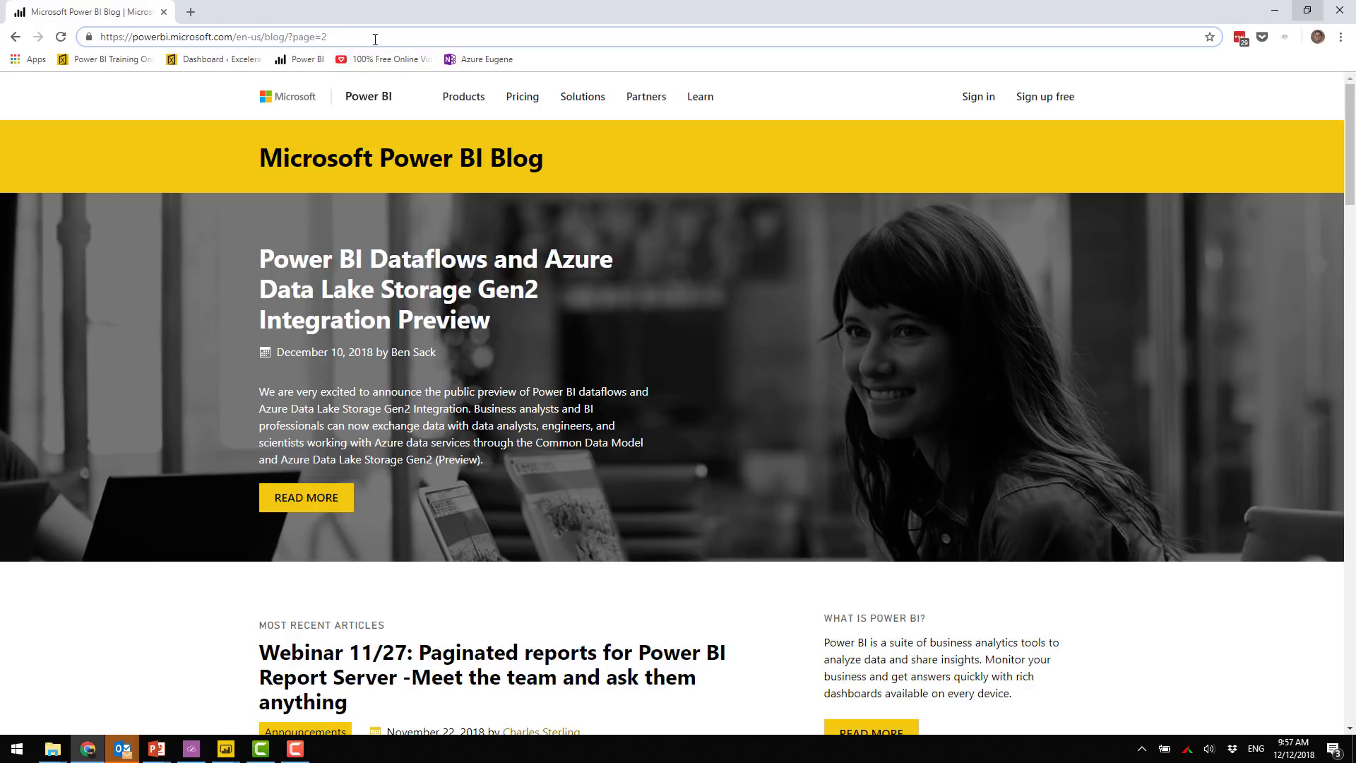
{"action": "type", "text": "1"}
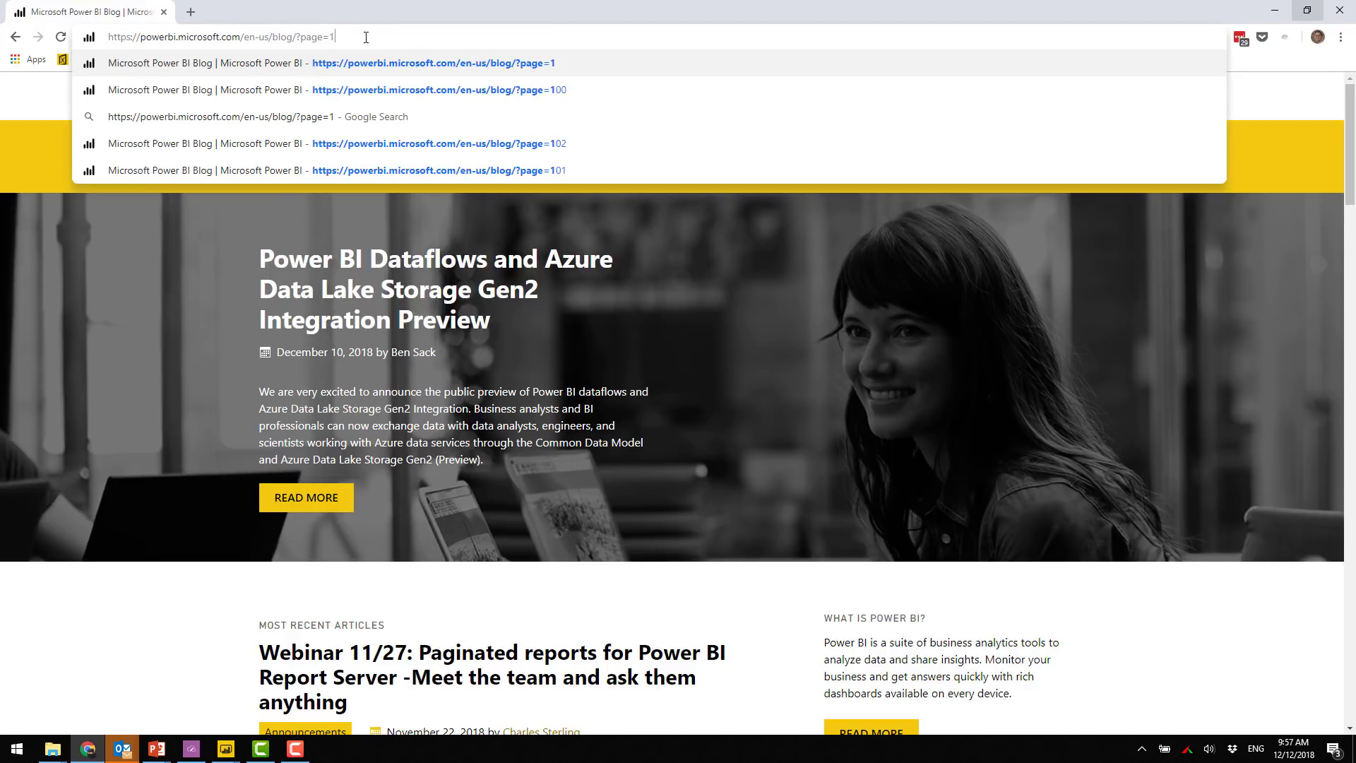
{"action": "key", "text": "Return"}
{"action": "scroll", "coordinate": [533, 565], "scroll_direction": "down", "scroll_amount": 2}
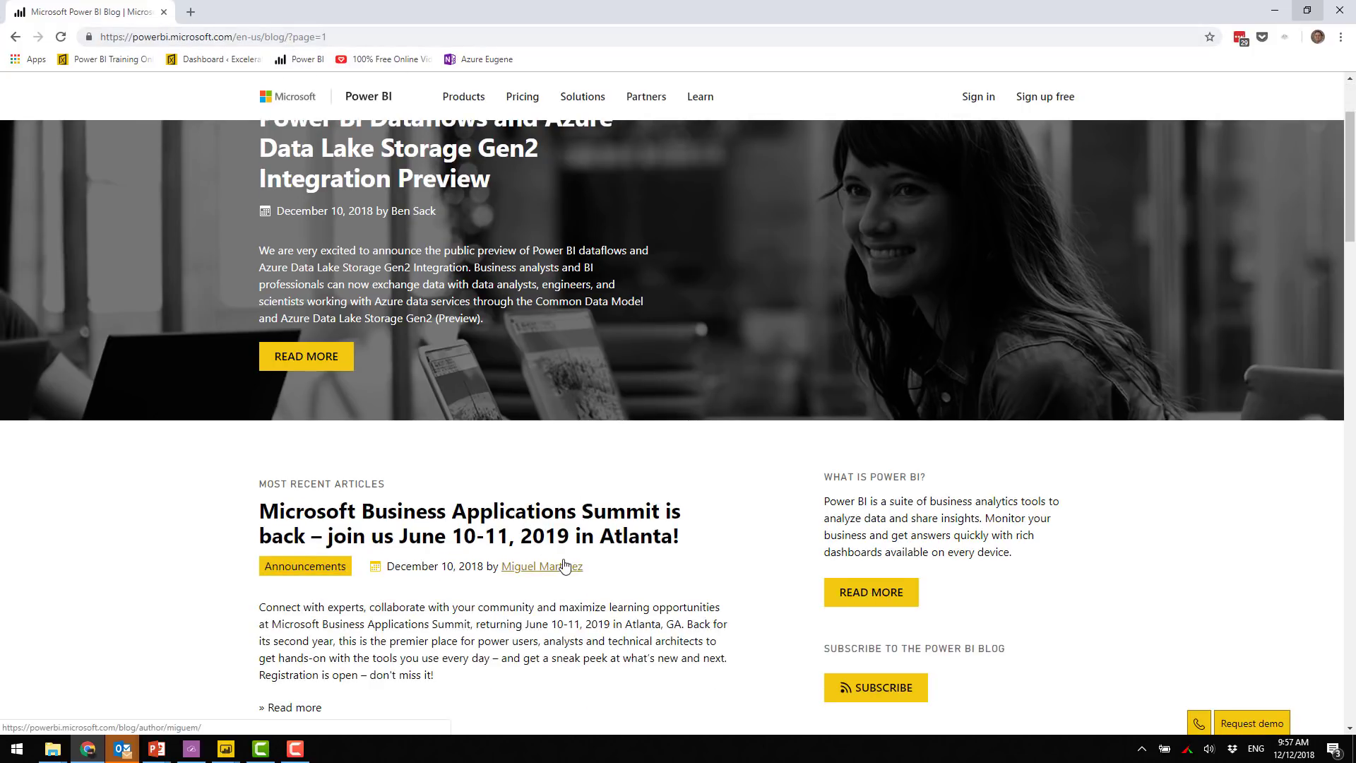
{"action": "left_click", "coordinate": [350, 40]}
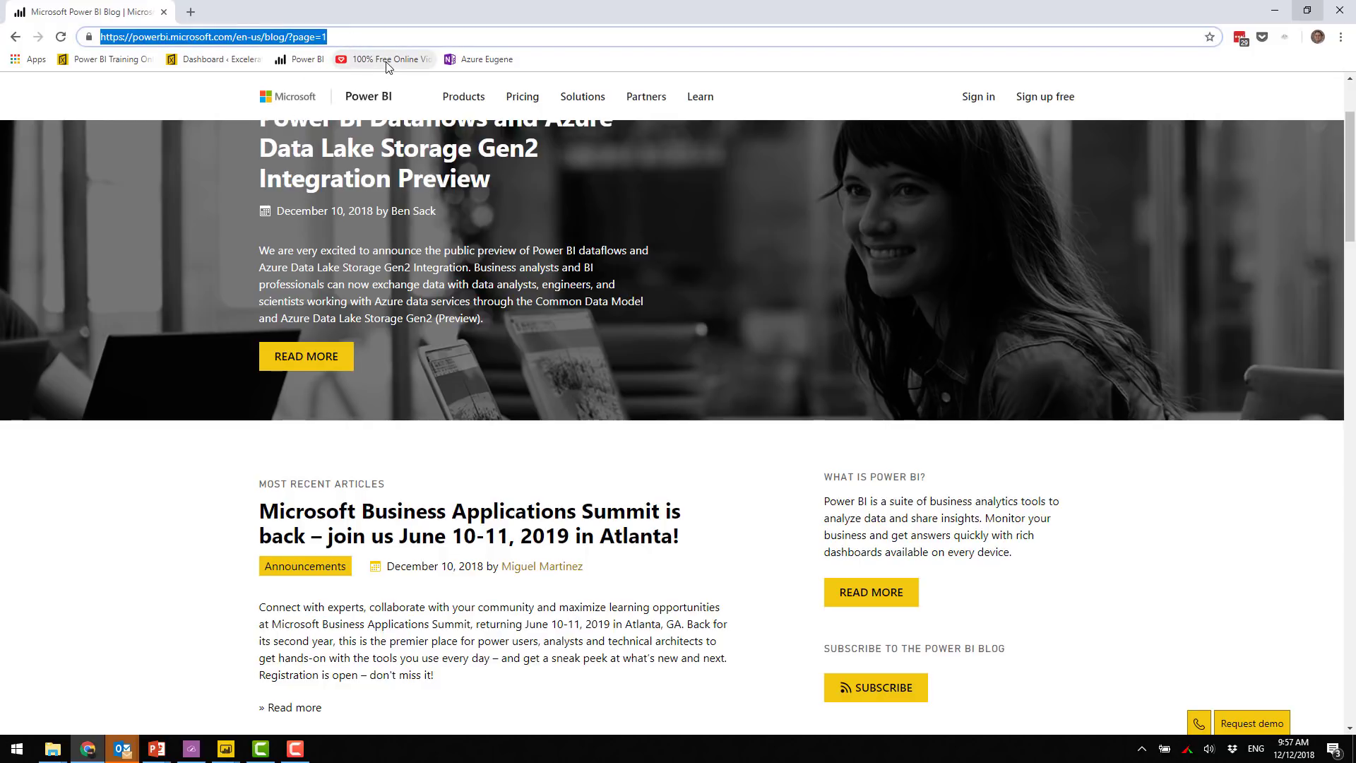
{"action": "key", "text": "alt+Tab"}
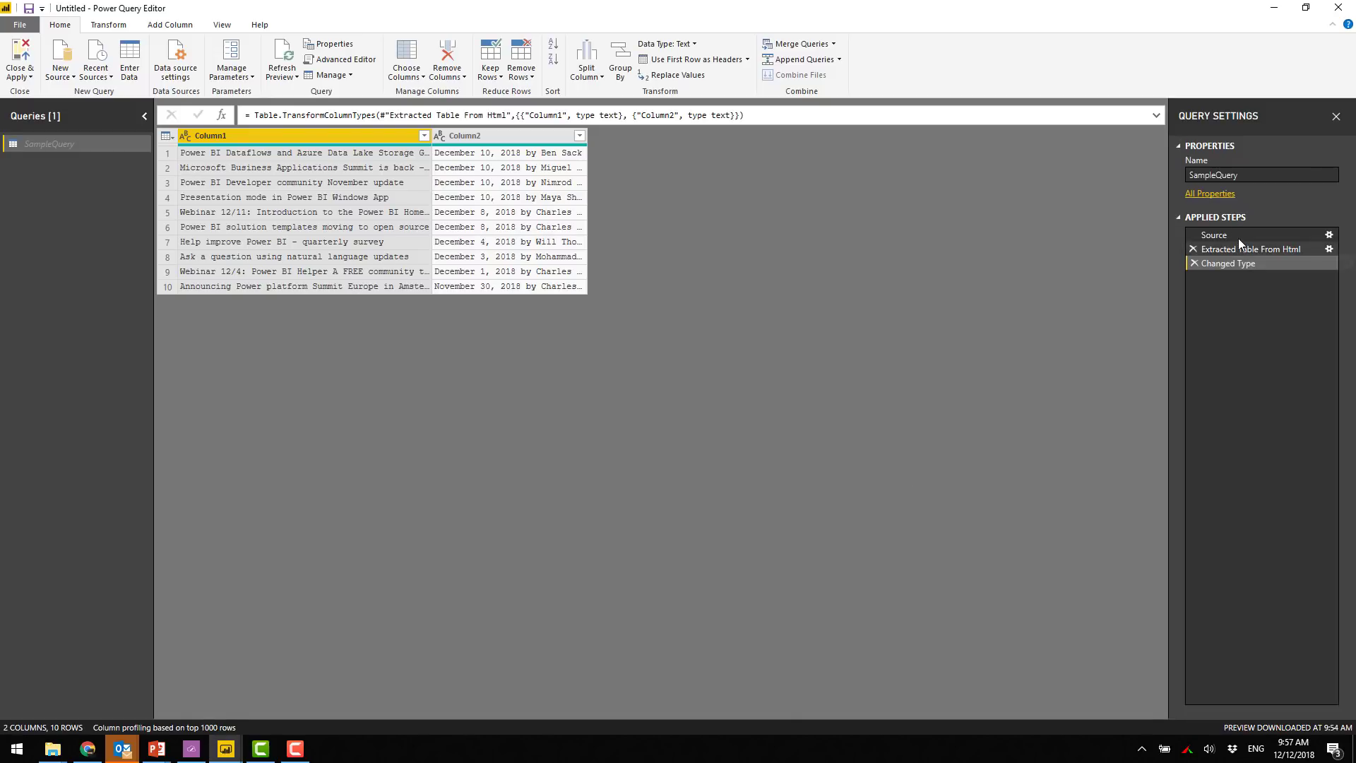
Step: Append ?page=1 after blog/ in SampleQuery's Source formula URL and commit it
{"action": "left_click", "coordinate": [1236, 236]}
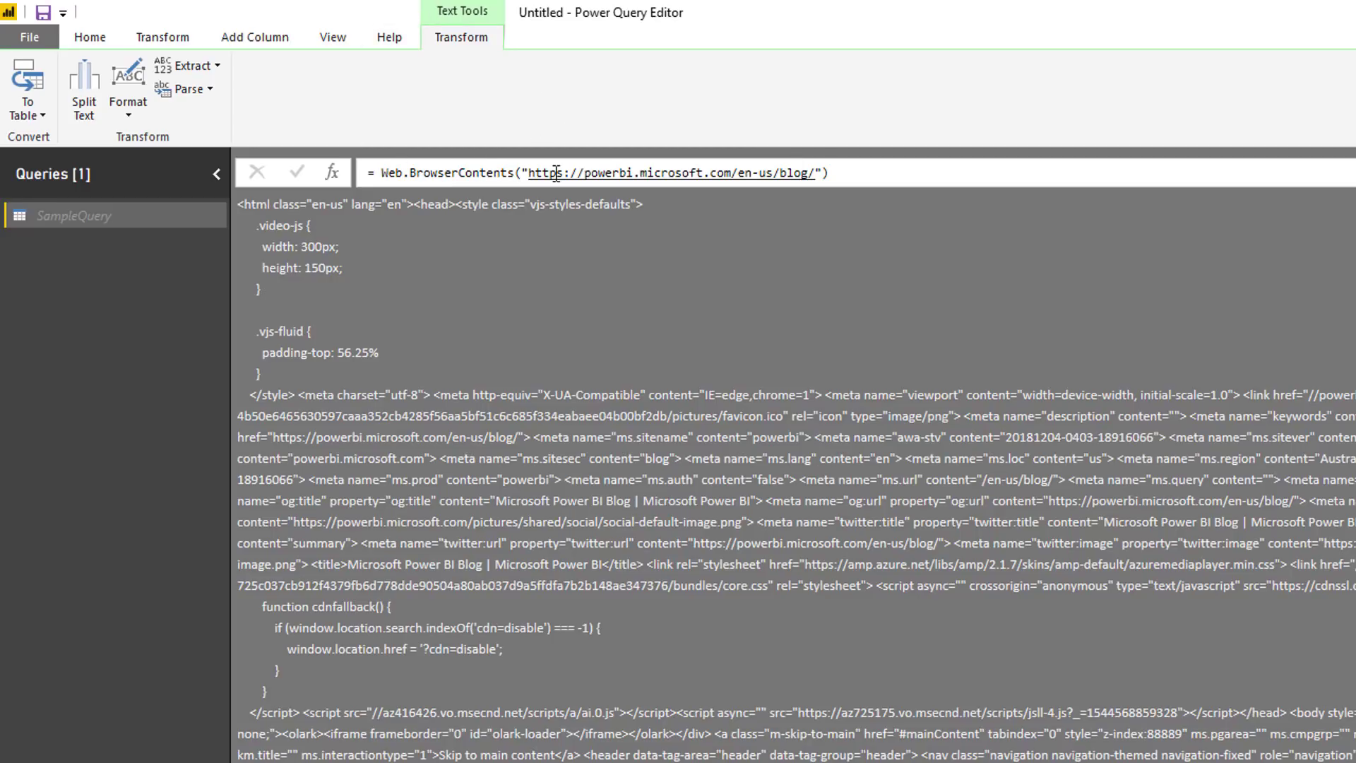
{"action": "left_click", "coordinate": [334, 39]}
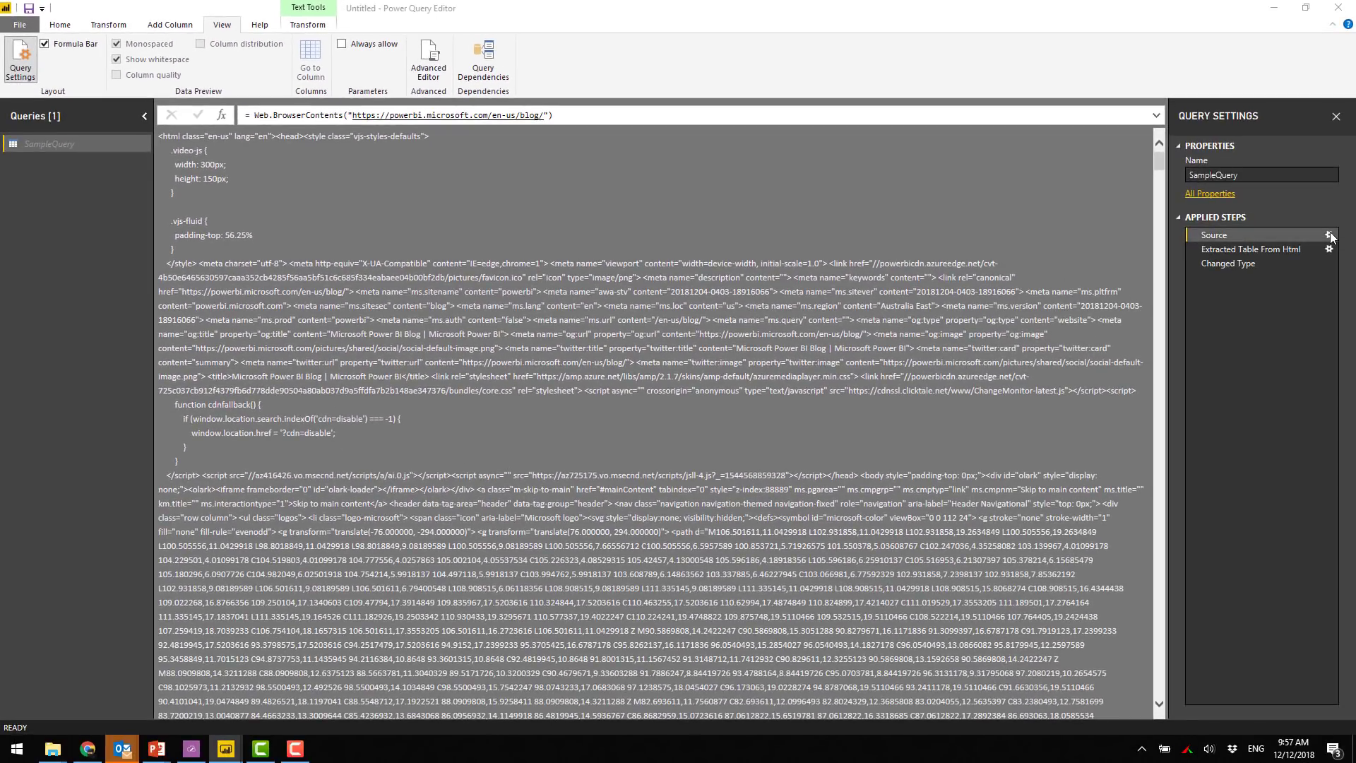
{"action": "left_click", "coordinate": [1331, 238]}
{"action": "left_click", "coordinate": [757, 421]}
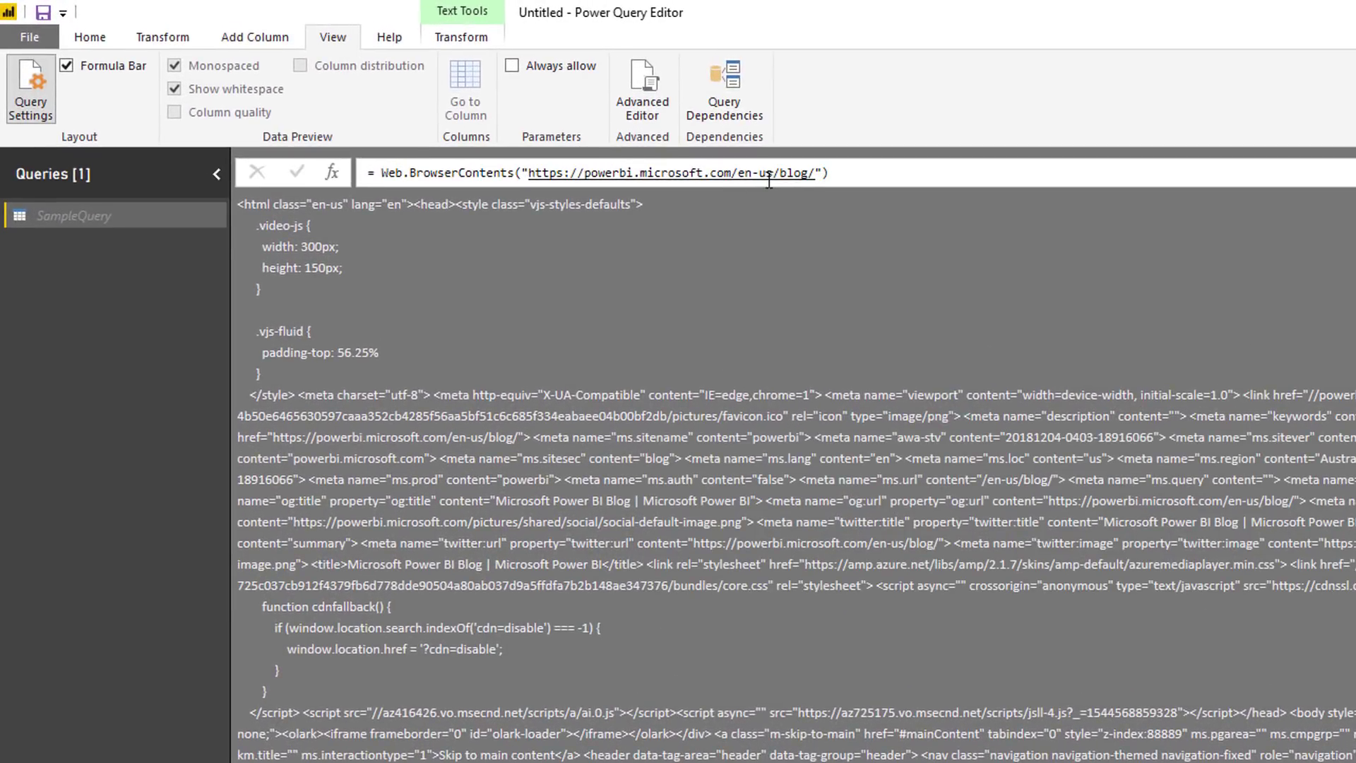
{"action": "left_click", "coordinate": [816, 172]}
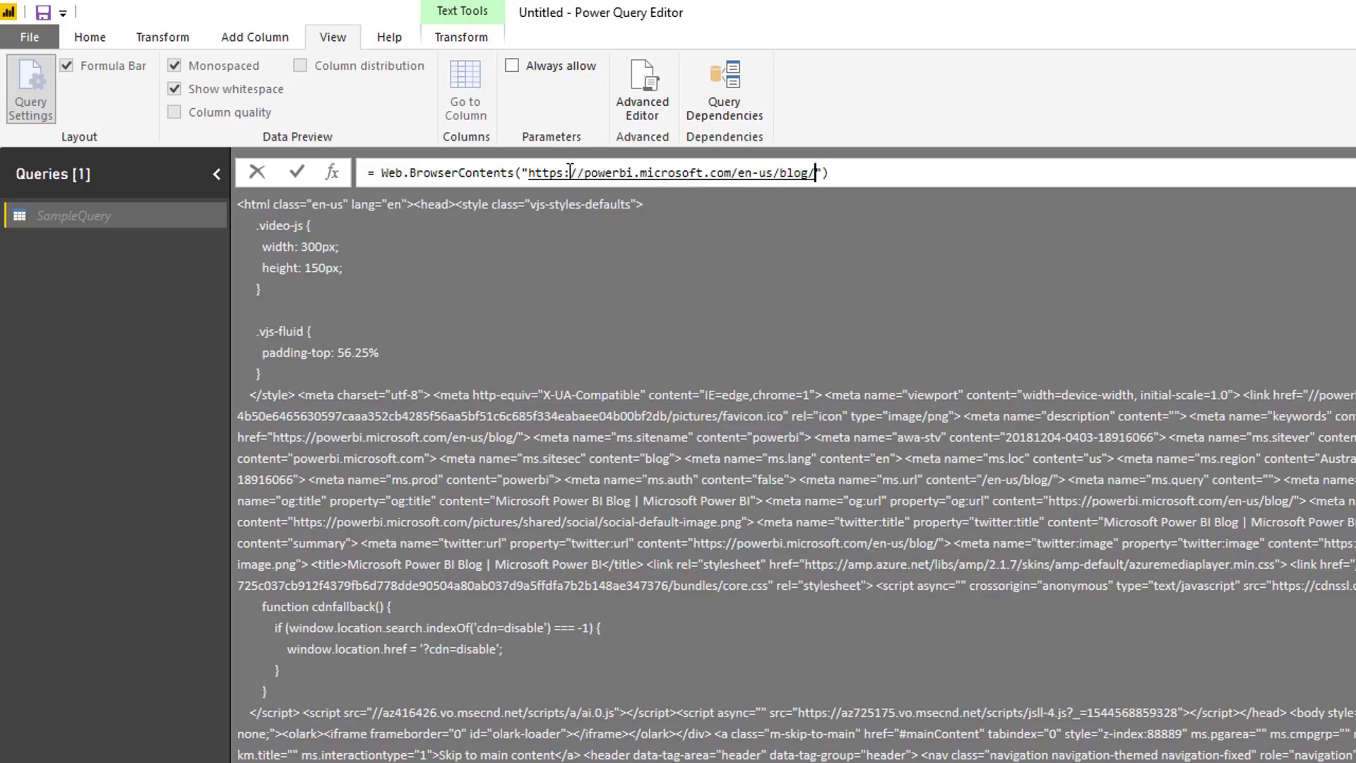
{"action": "left_click", "coordinate": [531, 174], "text": "shift"}
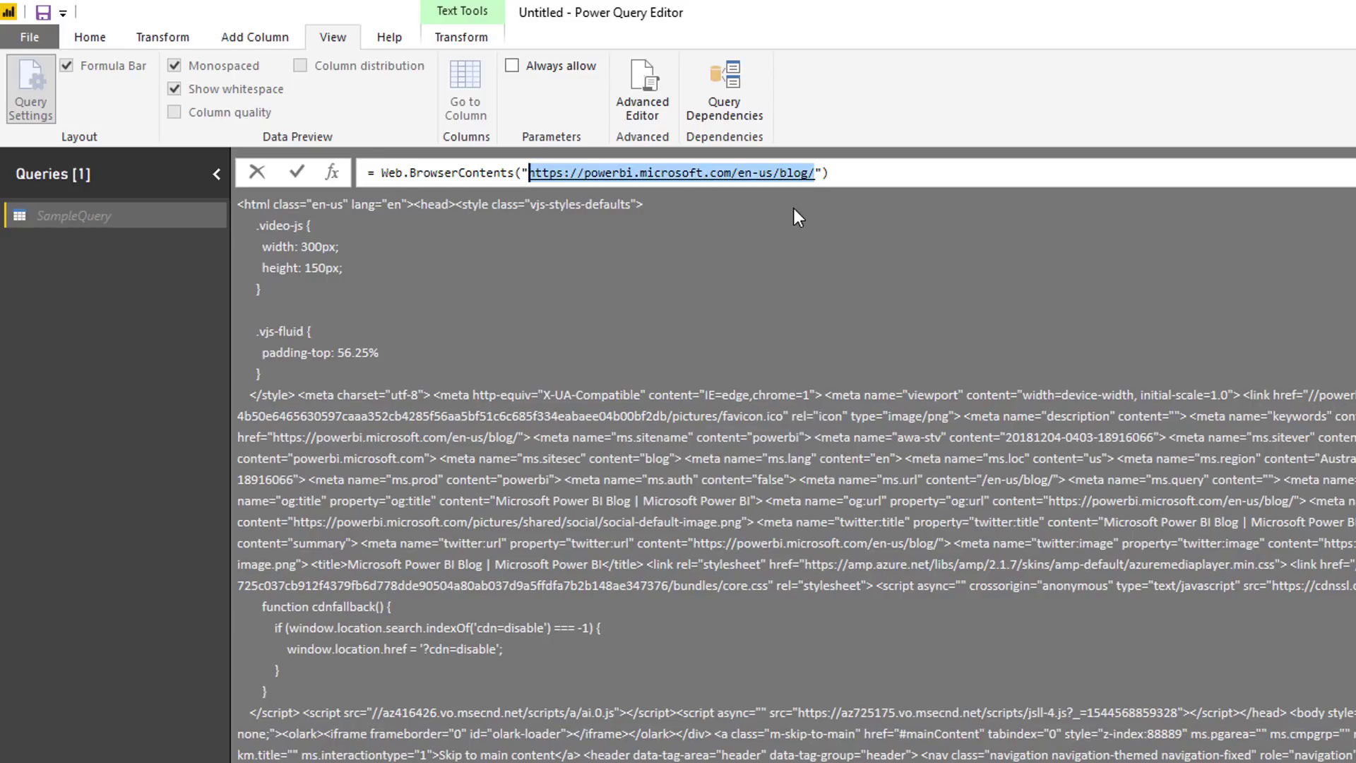
{"action": "key", "text": "Right"}
{"action": "type", "text": "?page=1"}
{"action": "left_click", "coordinate": [915, 176]}
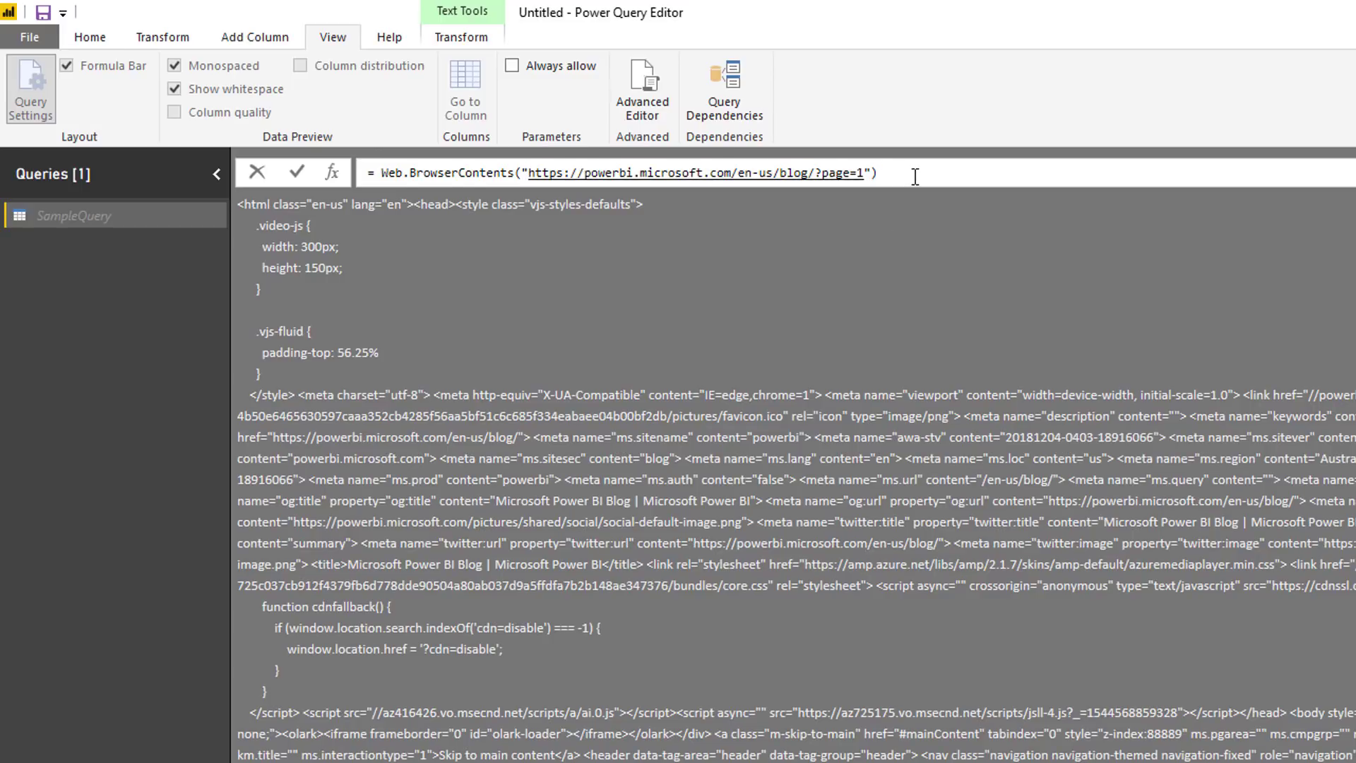
{"action": "key", "text": "Return"}
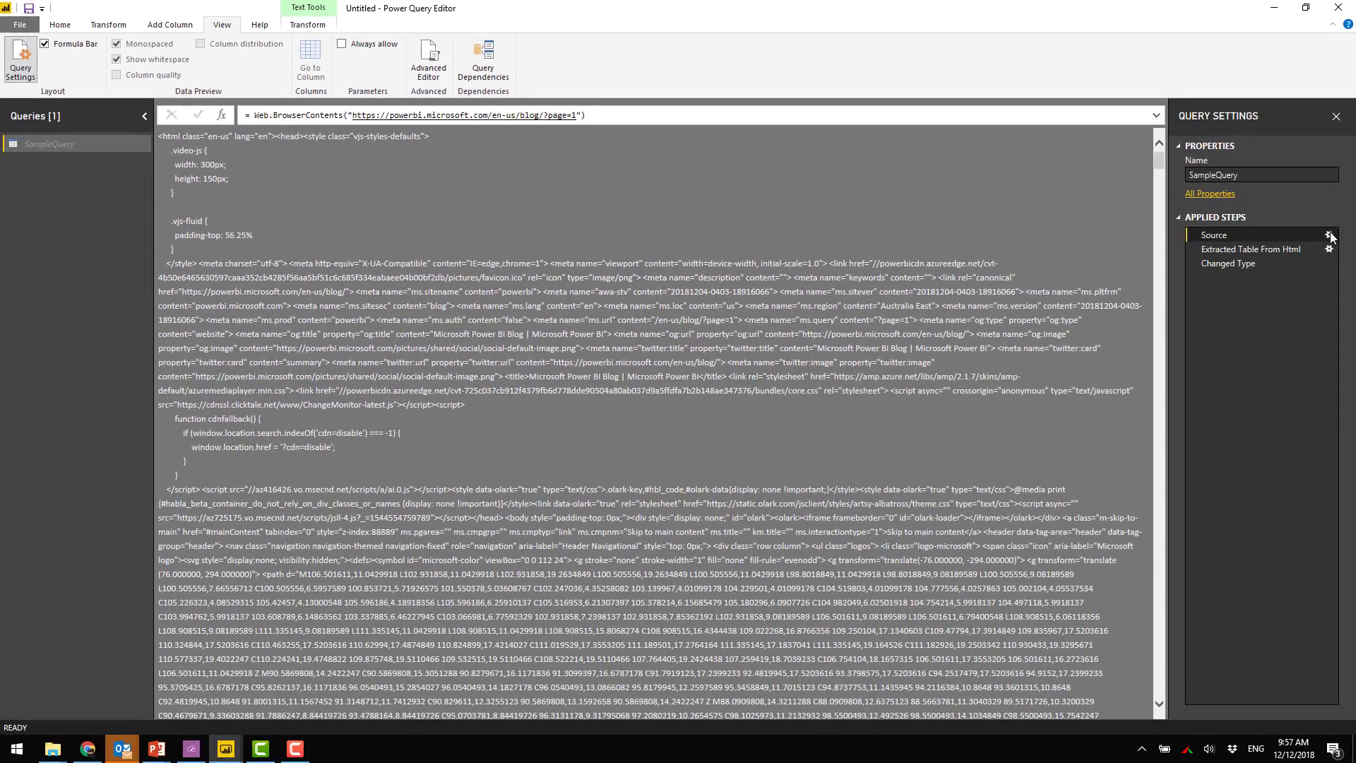
{"action": "left_click", "coordinate": [1331, 236]}
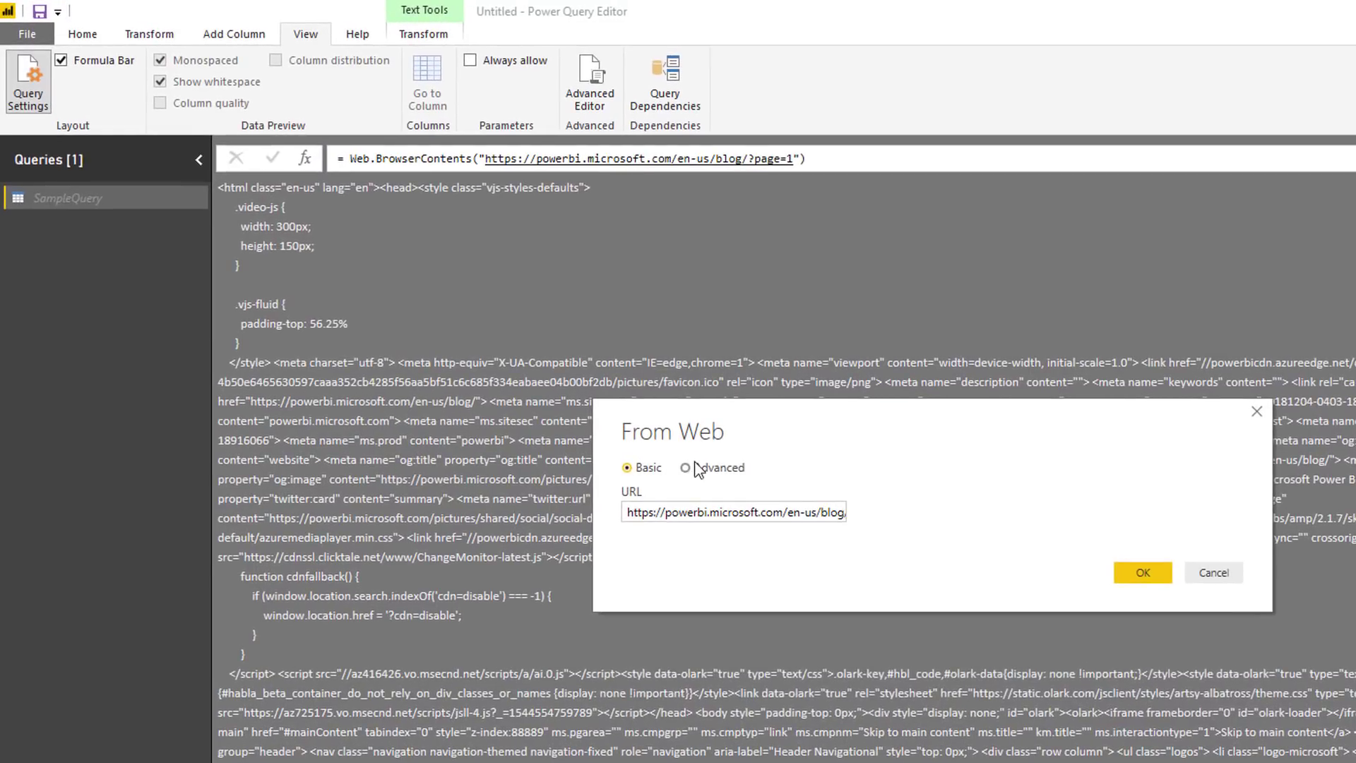
{"action": "left_click", "coordinate": [498, 341]}
{"action": "left_click", "coordinate": [818, 513]}
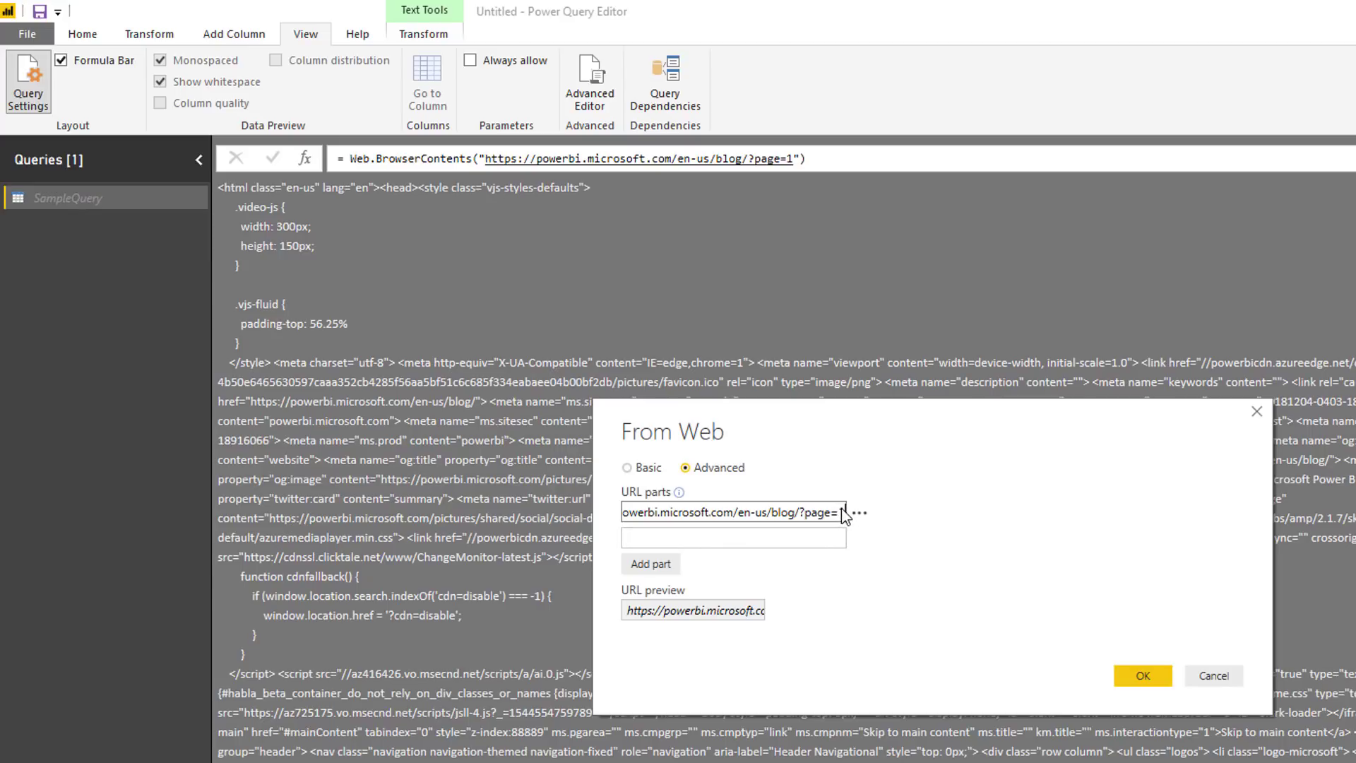
{"action": "left_click_drag", "start_coordinate": [839, 513], "coordinate": [857, 517]}
{"action": "left_click", "coordinate": [1221, 676]}
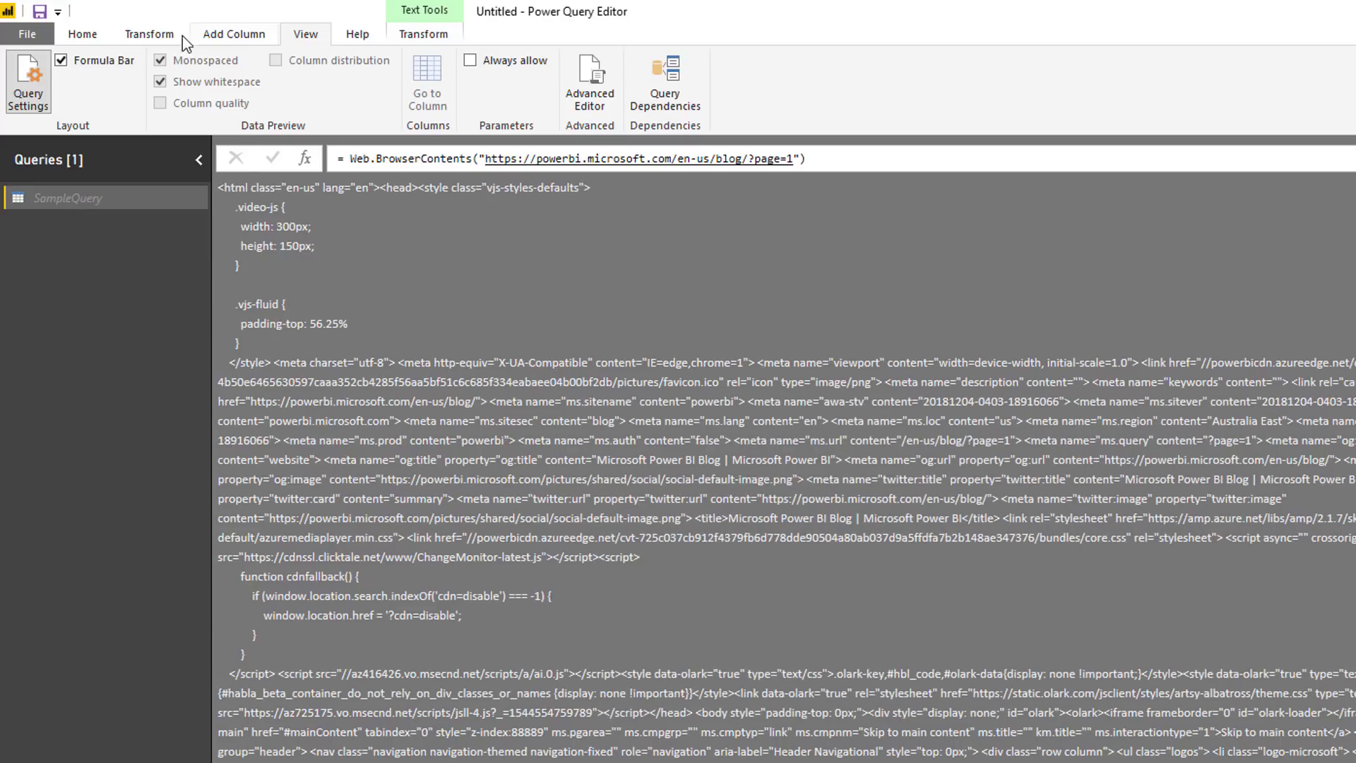
{"action": "left_click", "coordinate": [104, 36]}
Step: Add a new Text query parameter named PageNumber with current value 1
{"action": "left_click", "coordinate": [326, 104]}
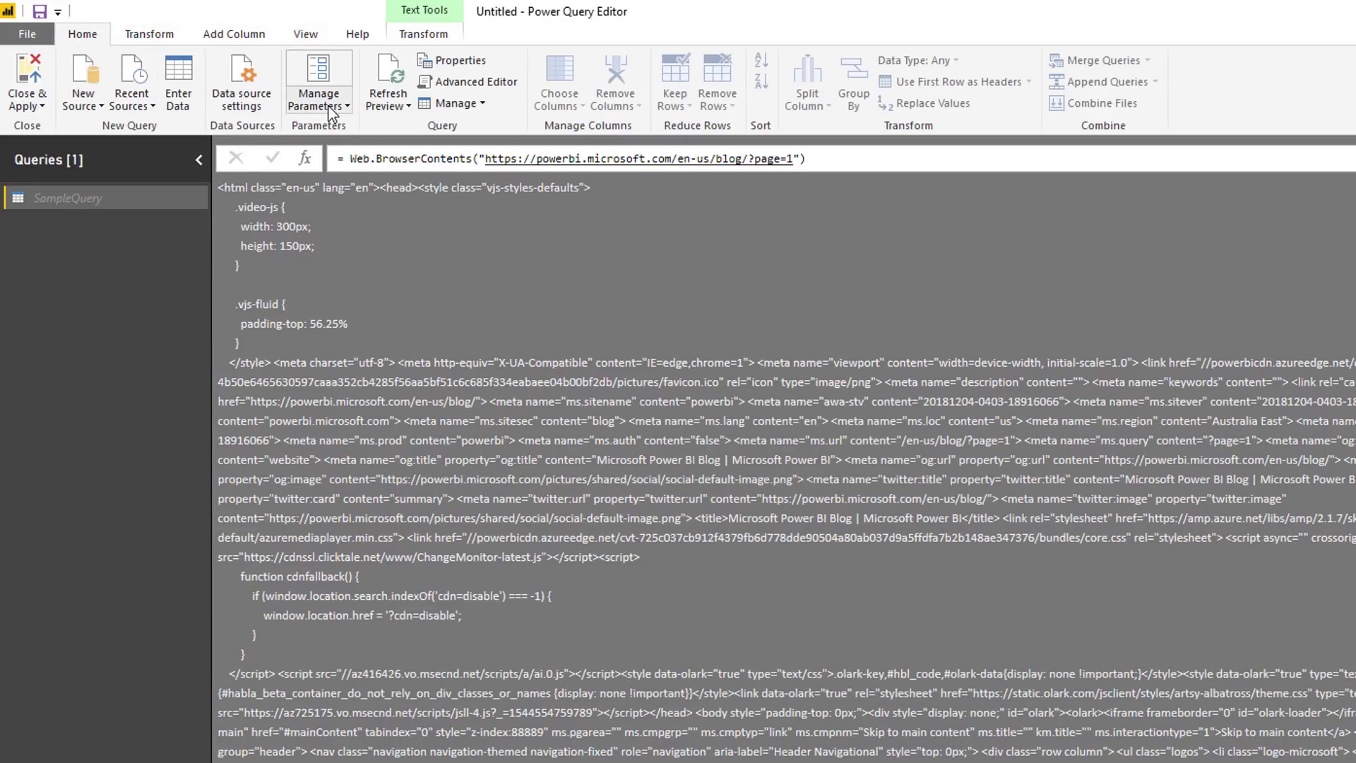
{"action": "left_click", "coordinate": [308, 170]}
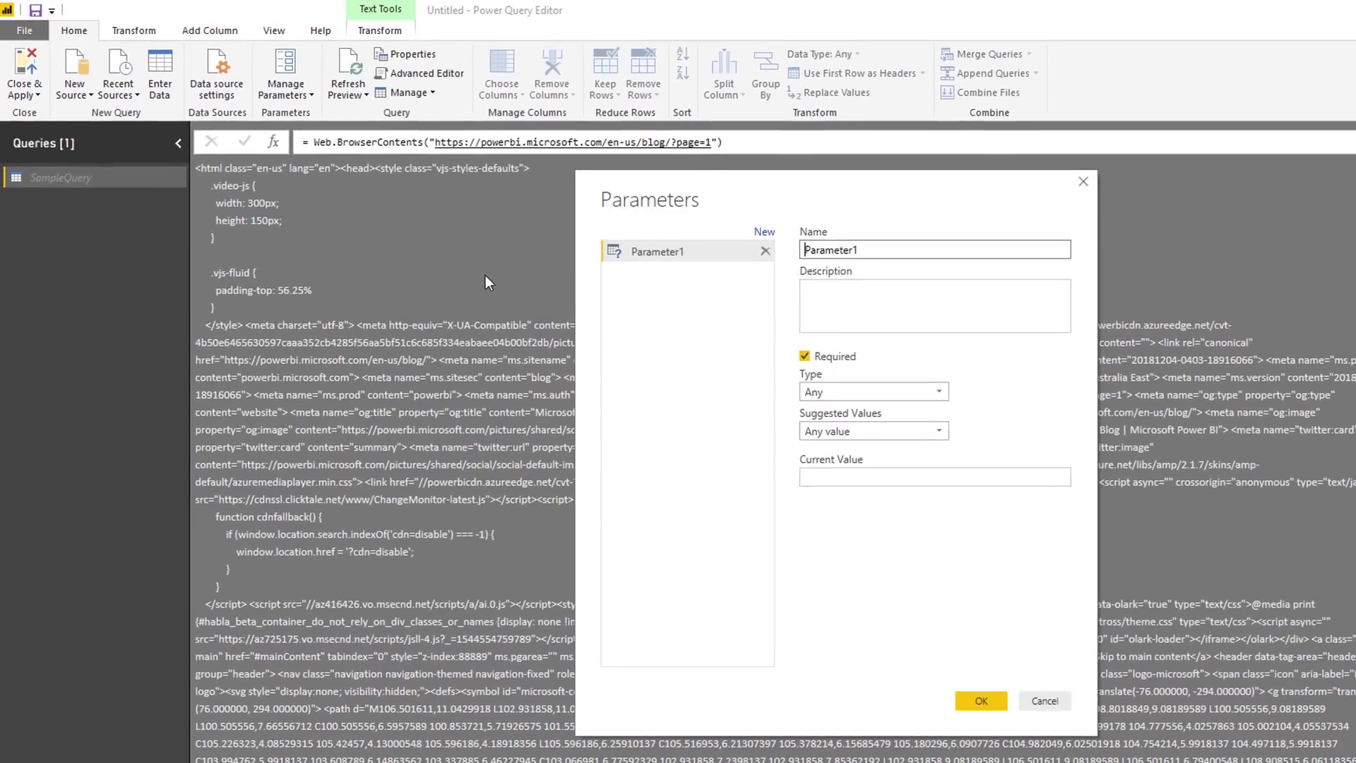
{"action": "double_click", "coordinate": [876, 251]}
{"action": "type", "text": "Pa"}
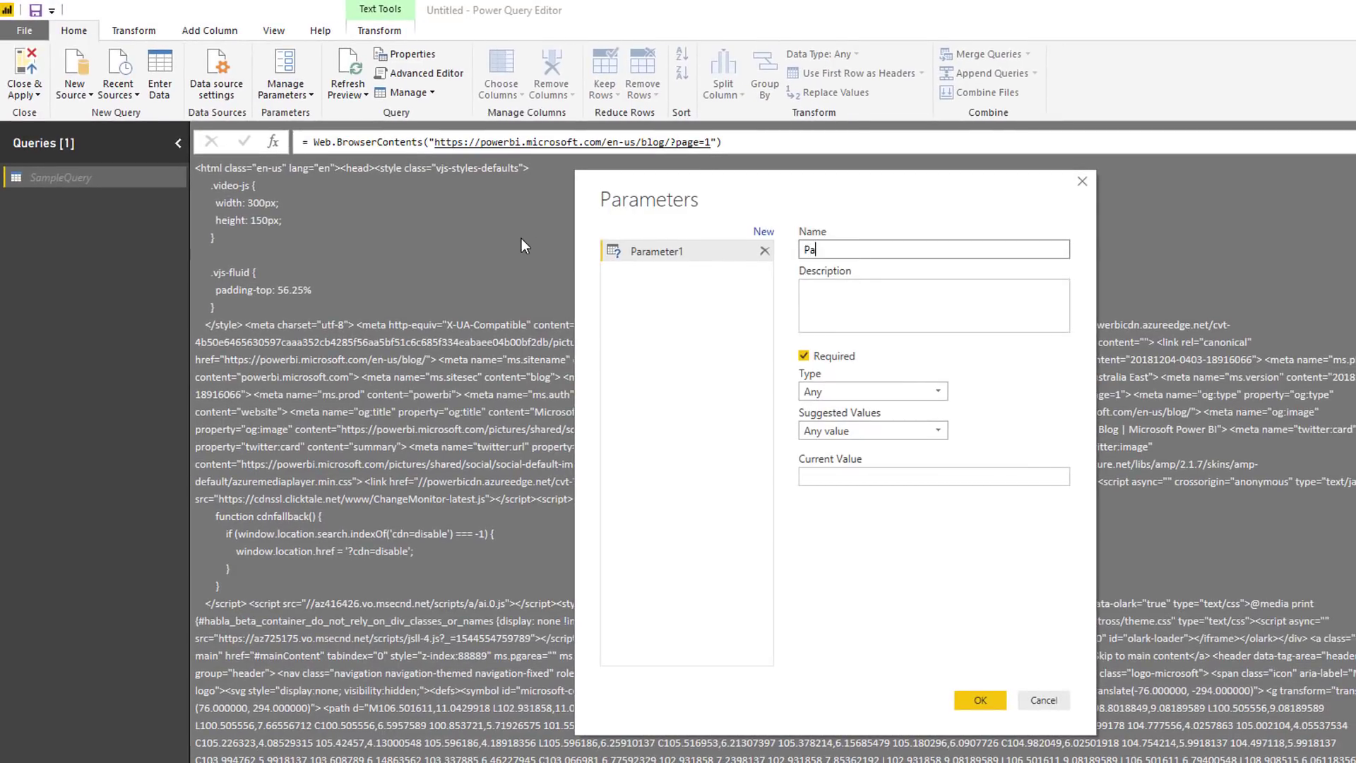
{"action": "type", "text": "geNumber"}
{"action": "left_click", "coordinate": [866, 391]}
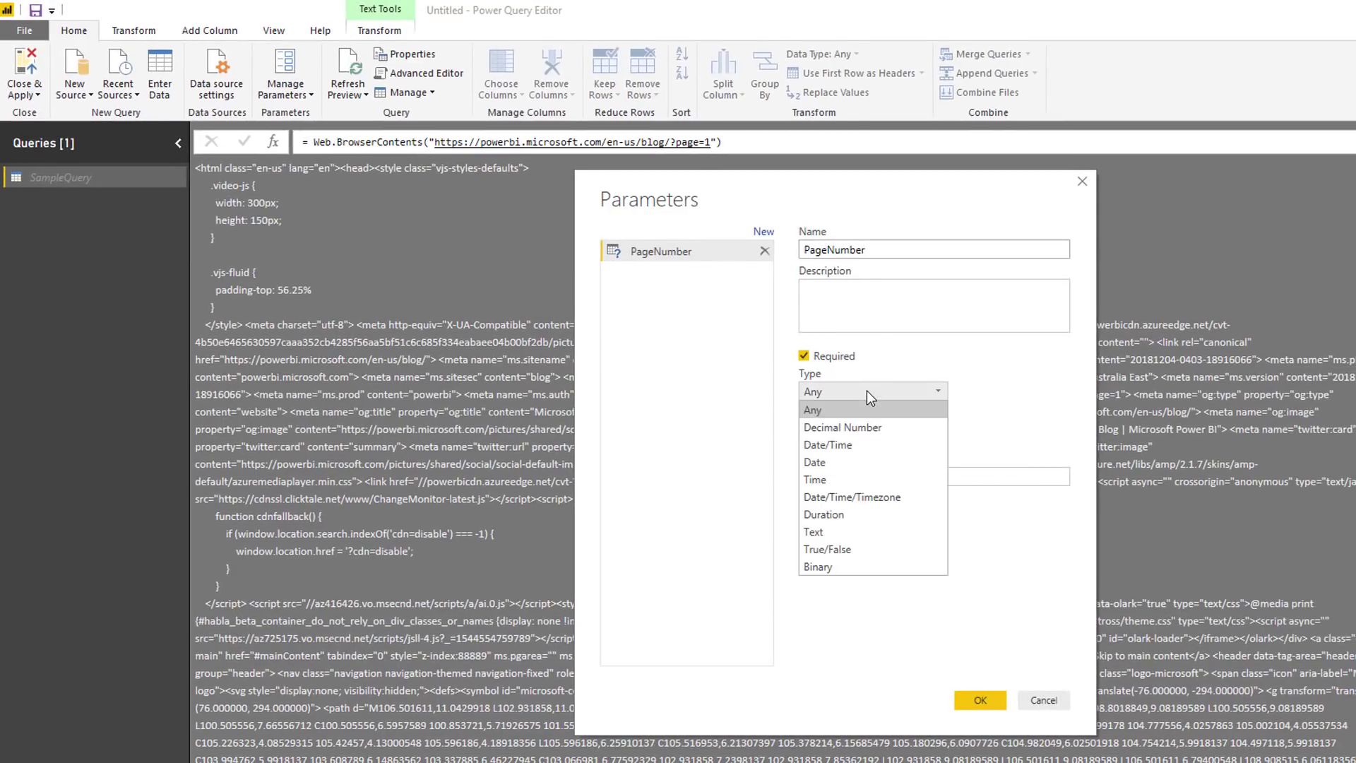
{"action": "left_click", "coordinate": [845, 532]}
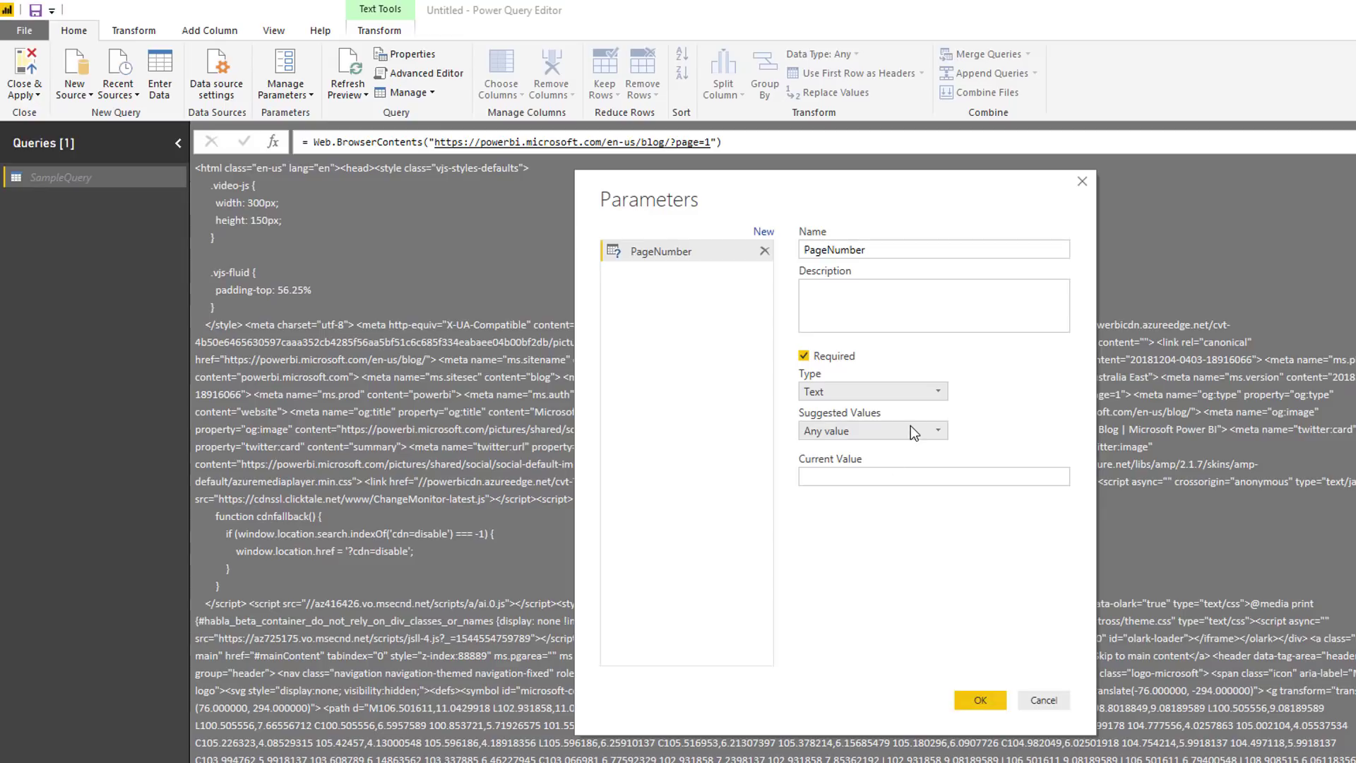
{"action": "left_click", "coordinate": [914, 476]}
{"action": "type", "text": "1"}
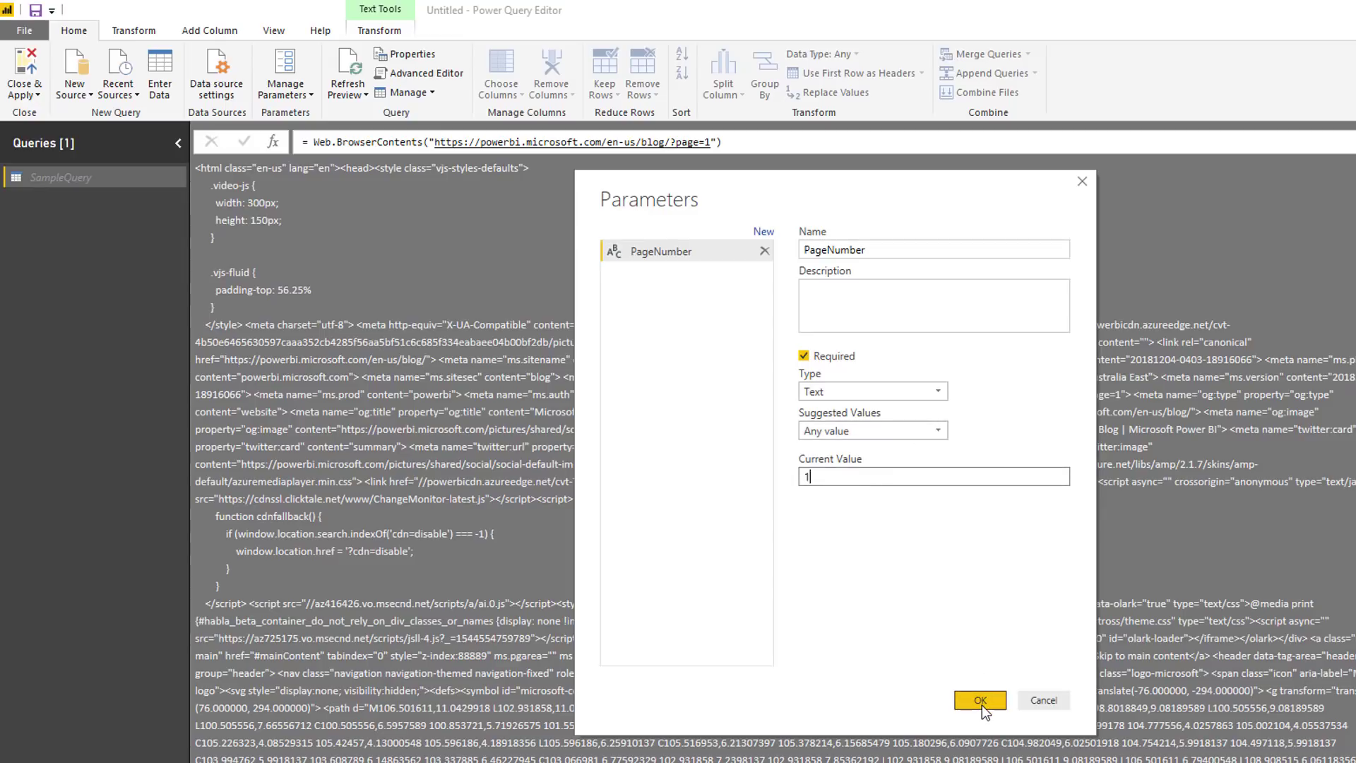
{"action": "left_click", "coordinate": [980, 701]}
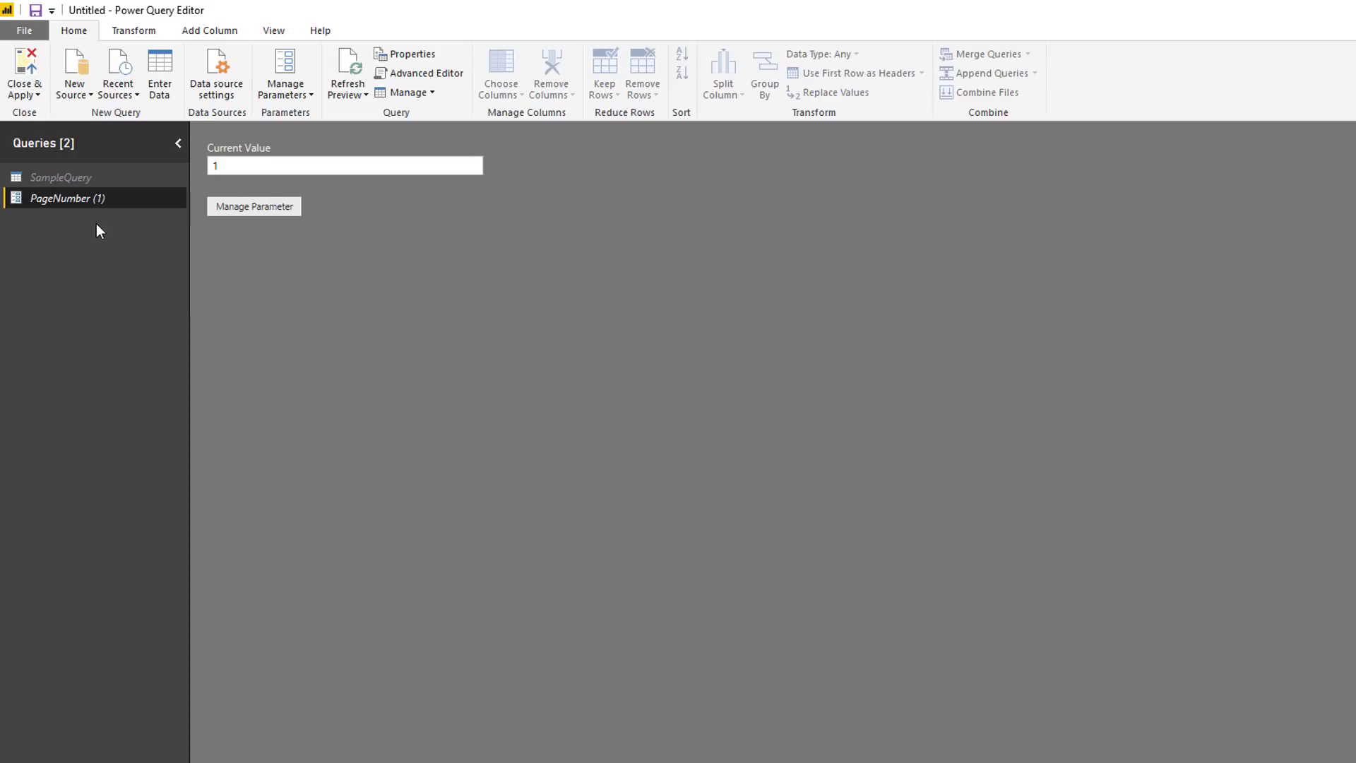
Step: Make SampleQuery's URL the blog ?page= address plus the PageNumber parameter, removing the hardcoded 1
{"action": "left_click", "coordinate": [95, 178]}
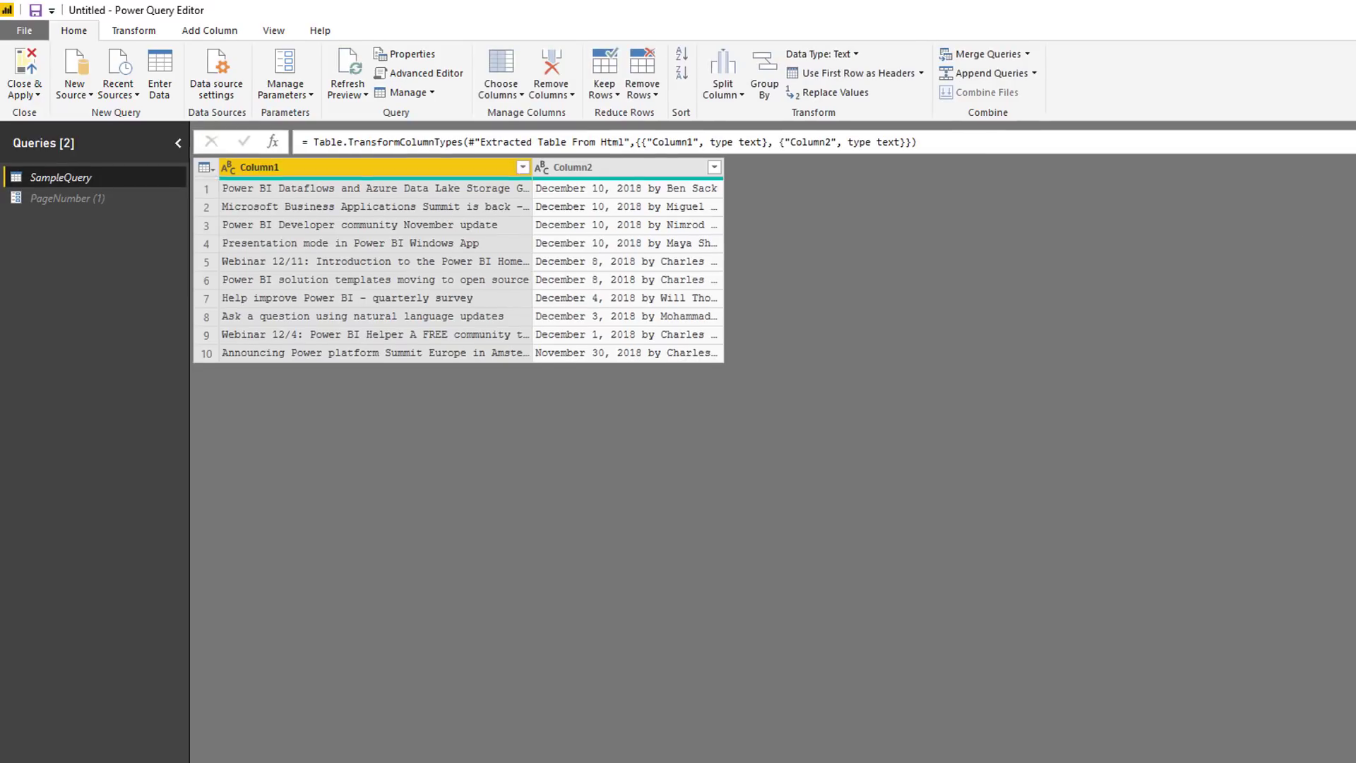
{"action": "left_click", "coordinate": [1332, 240]}
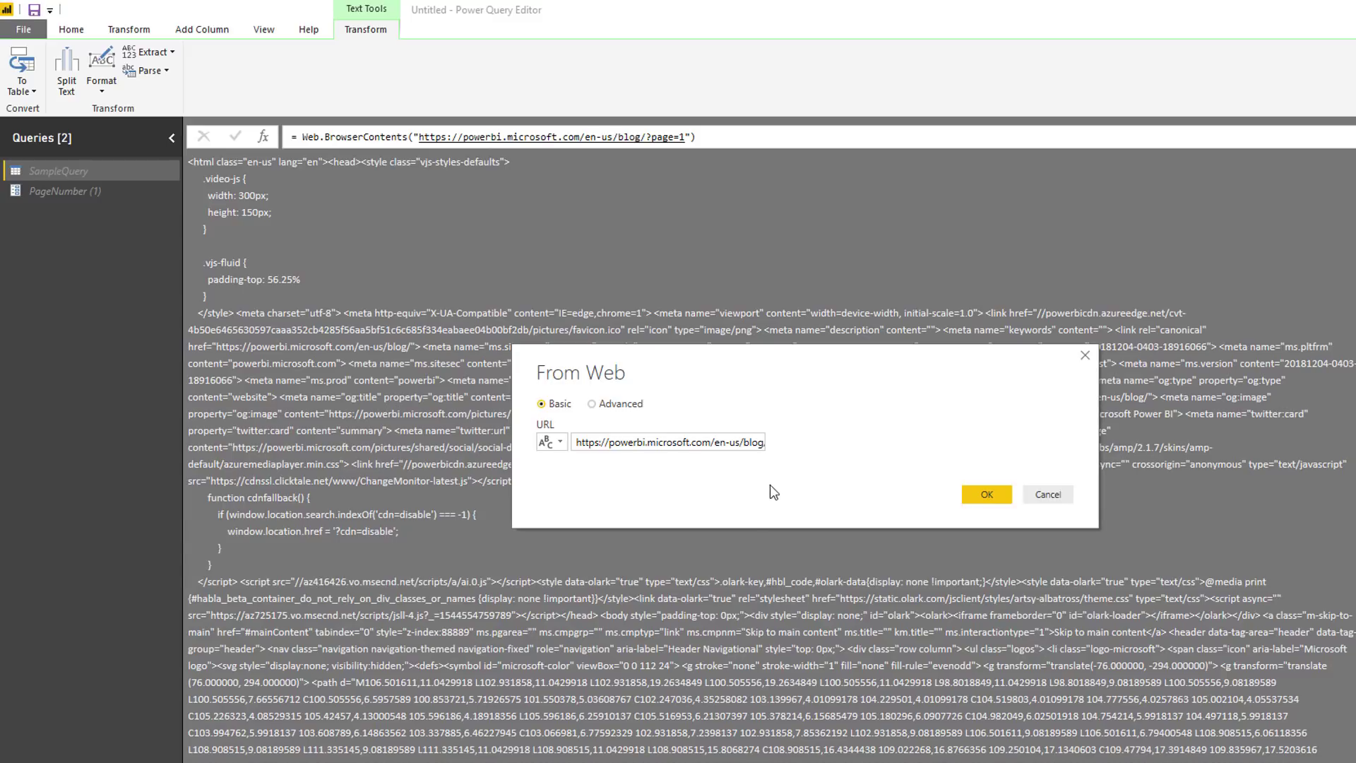
{"action": "left_click", "coordinate": [621, 405]}
{"action": "left_click", "coordinate": [552, 464]}
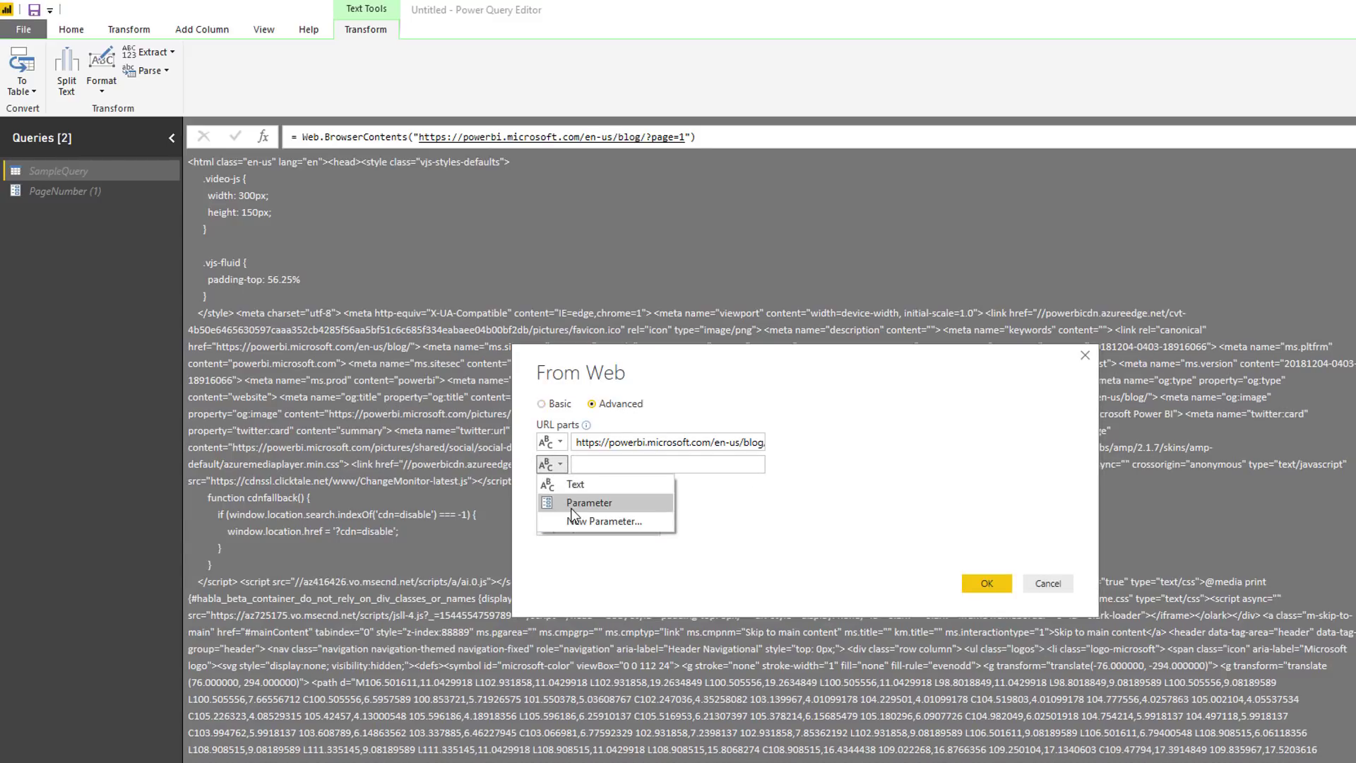
{"action": "left_click", "coordinate": [572, 505]}
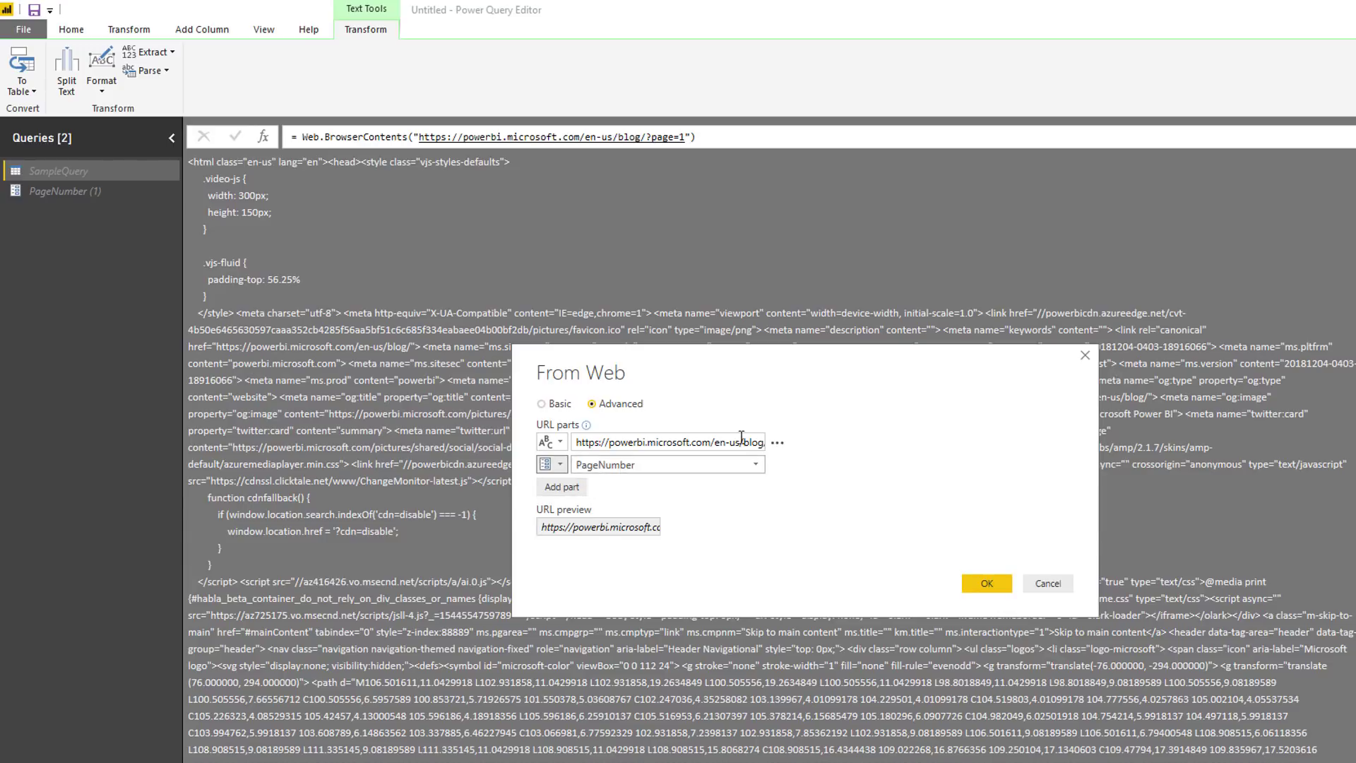
{"action": "mouse_move", "coordinate": [761, 442]}
{"action": "left_mouse_down"}
{"action": "mouse_move", "coordinate": [692, 442]}
{"action": "mouse_move", "coordinate": [763, 448]}
{"action": "left_mouse_up"}
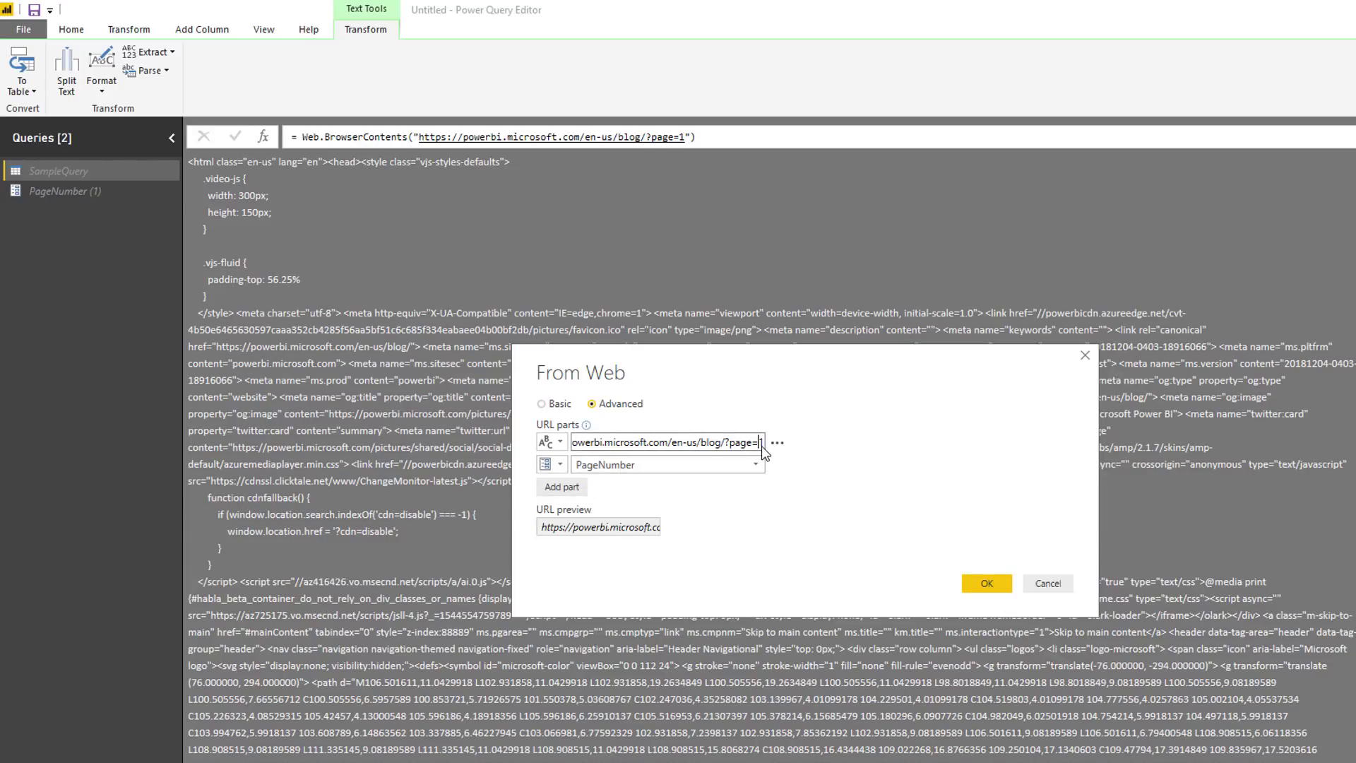
{"action": "key", "text": "BackSpace"}
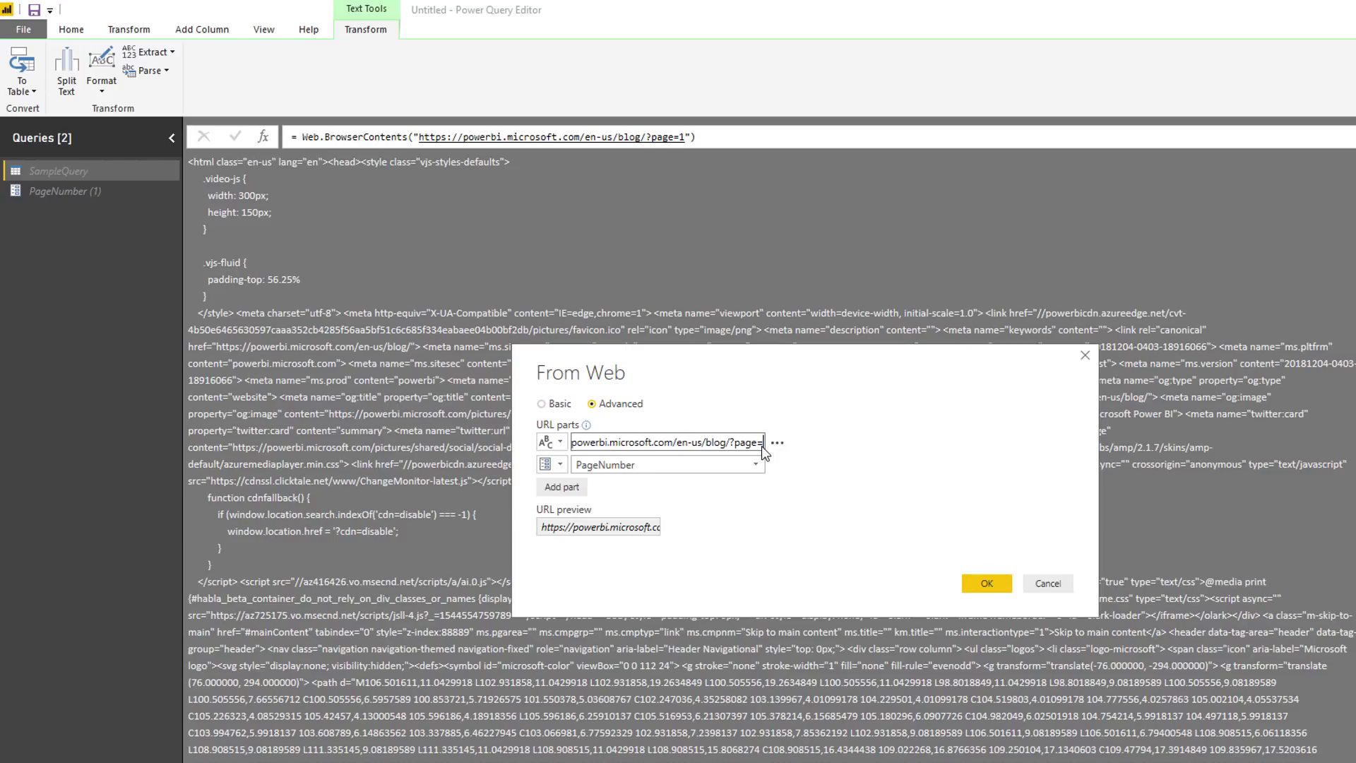
{"action": "key", "text": "Return"}
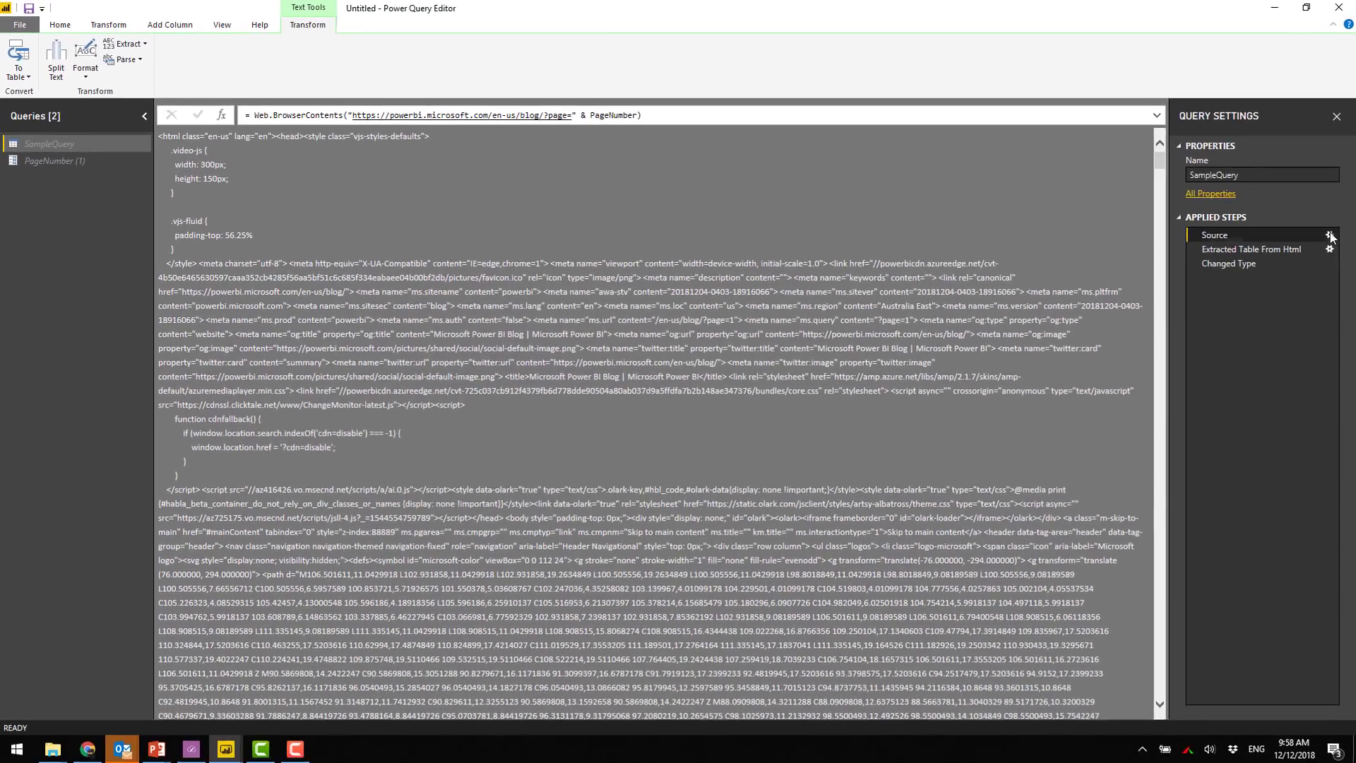
Step: Recheck the web source settings to confirm the URL preview references PageNumber
{"action": "left_click", "coordinate": [1330, 236]}
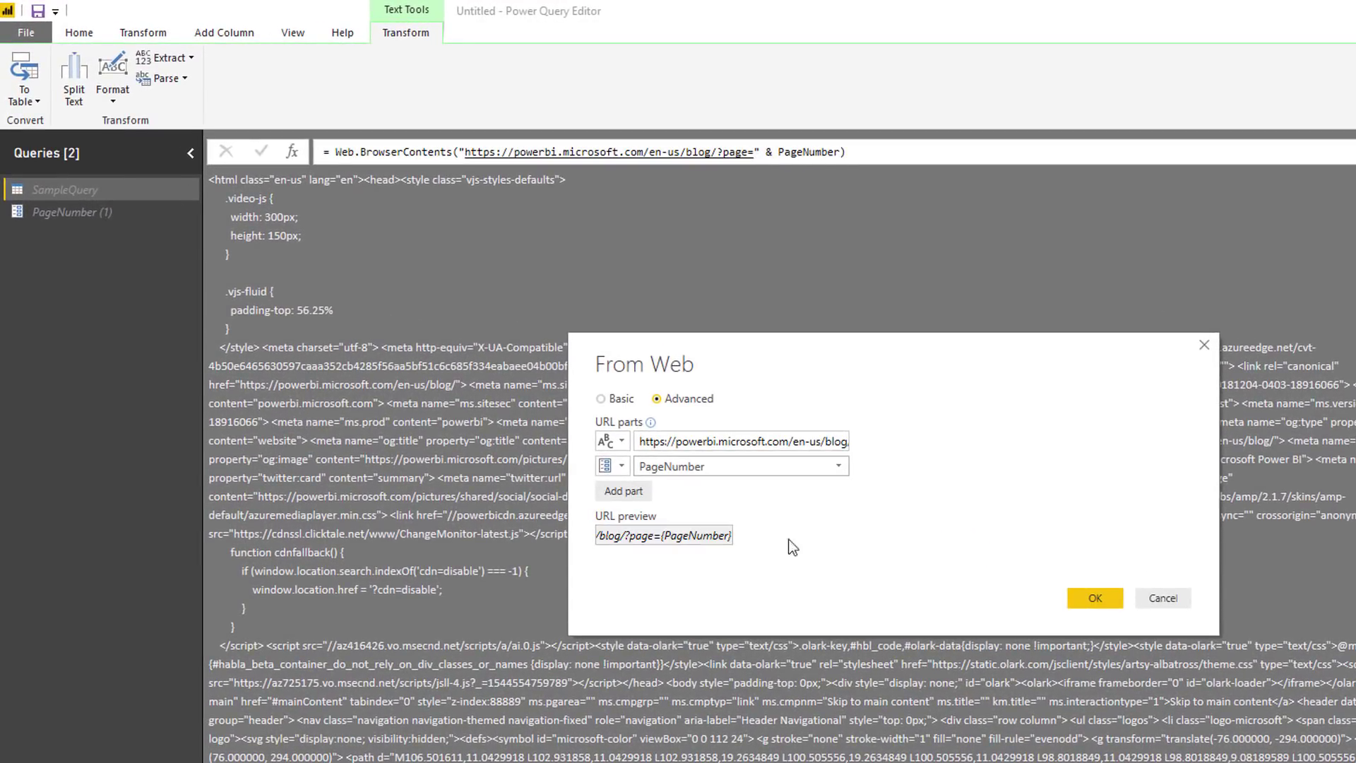
{"action": "left_click", "coordinate": [647, 534]}
{"action": "left_click_drag", "start_coordinate": [659, 538], "coordinate": [734, 538]}
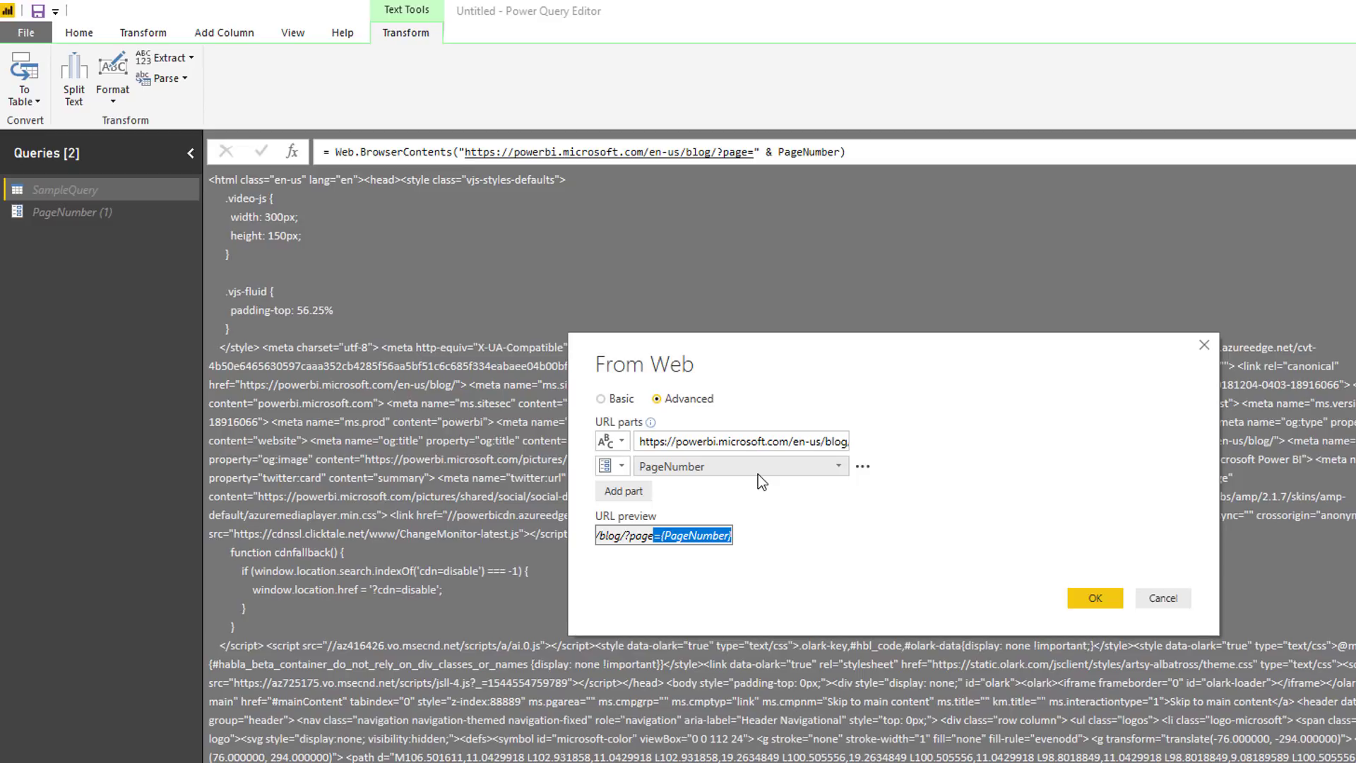
{"action": "left_click", "coordinate": [1106, 595]}
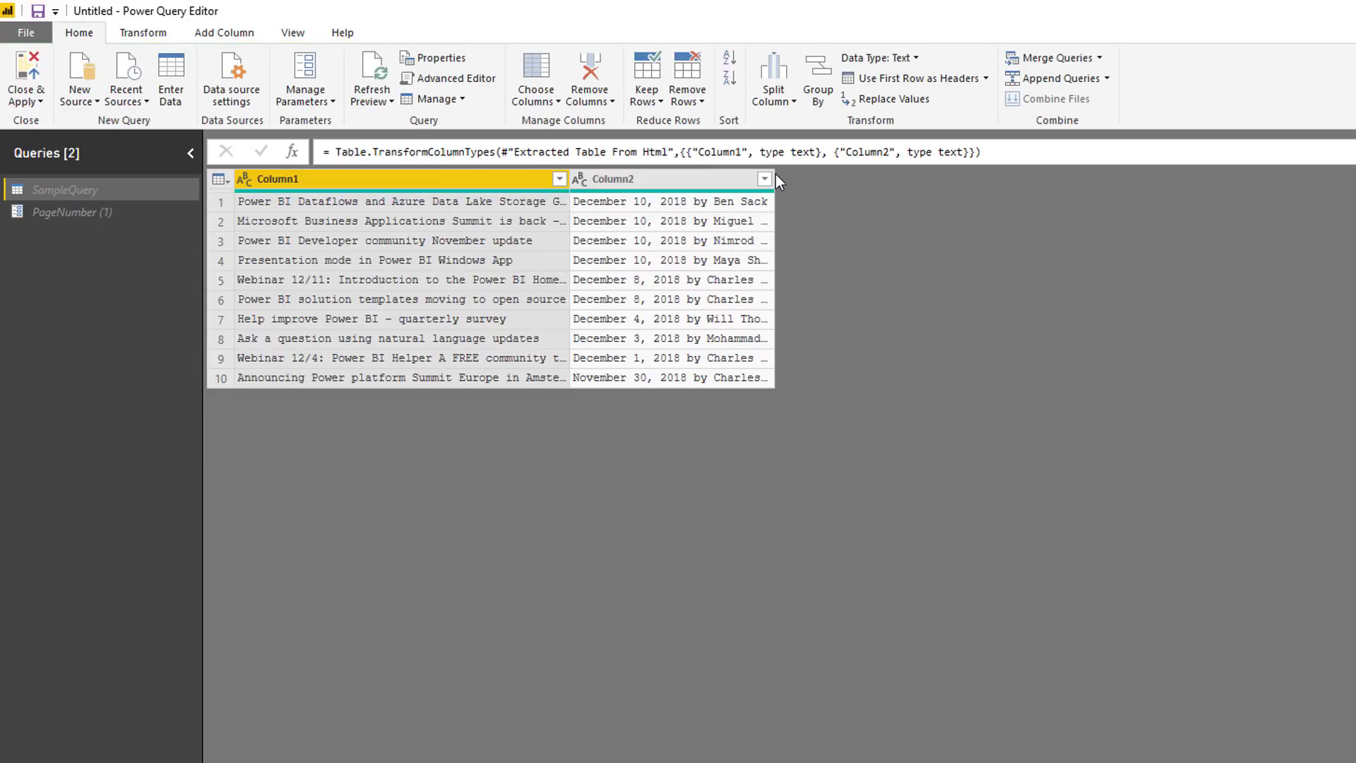
Step: Widen Column2, then try PageNumber 2 to load page 2 posts in SampleQuery
{"action": "left_click_drag", "start_coordinate": [775, 176], "coordinate": [970, 212]}
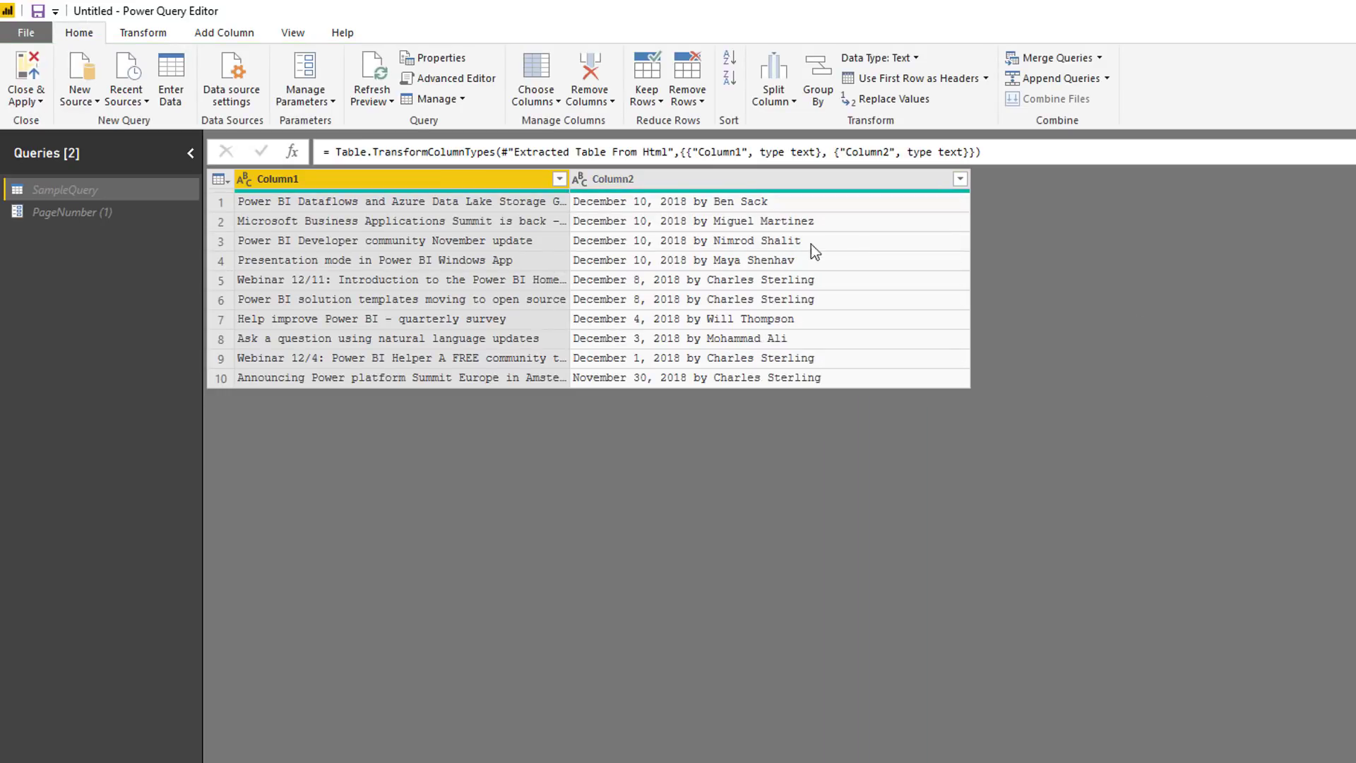
{"action": "left_click", "coordinate": [109, 215]}
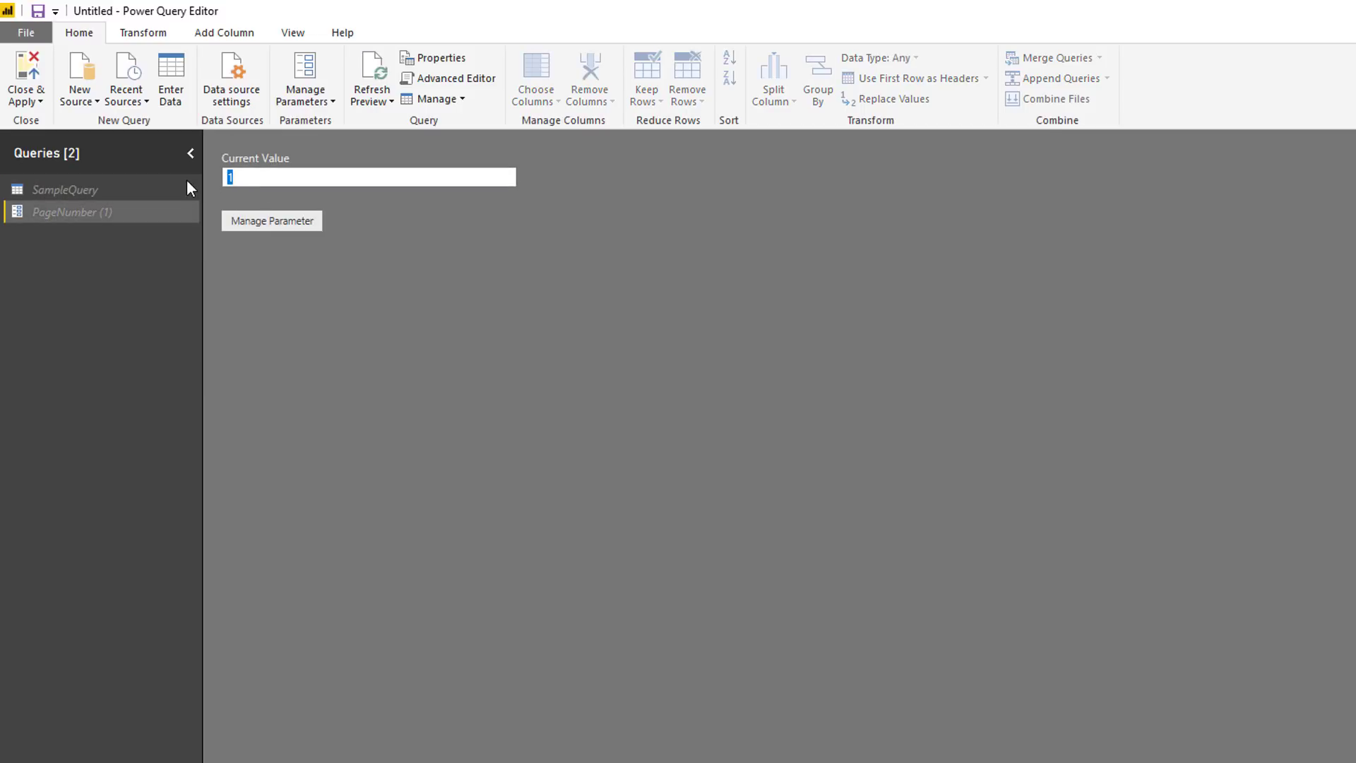
{"action": "type", "text": "2"}
{"action": "left_click", "coordinate": [76, 193]}
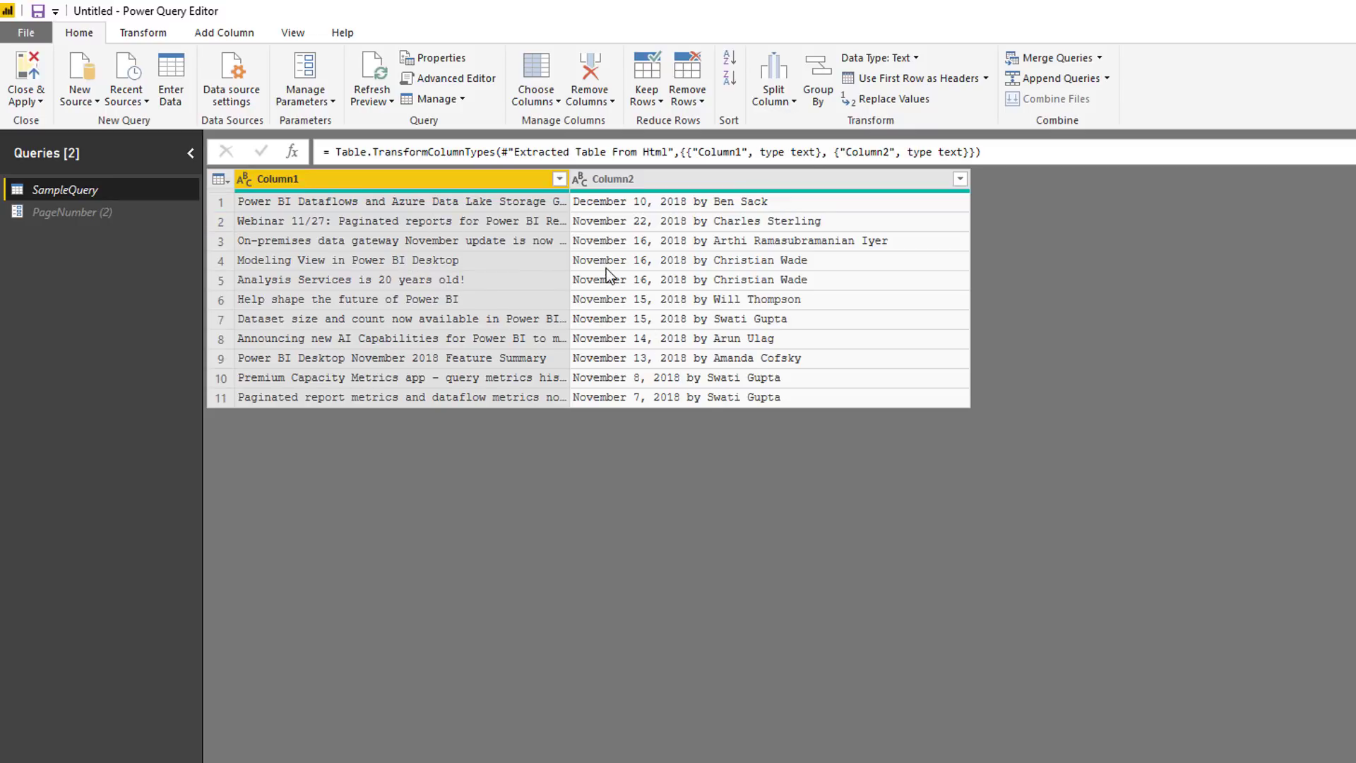
Step: Set PageNumber back to 1 and preview SampleQuery's ten blog posts
{"action": "left_click", "coordinate": [72, 212]}
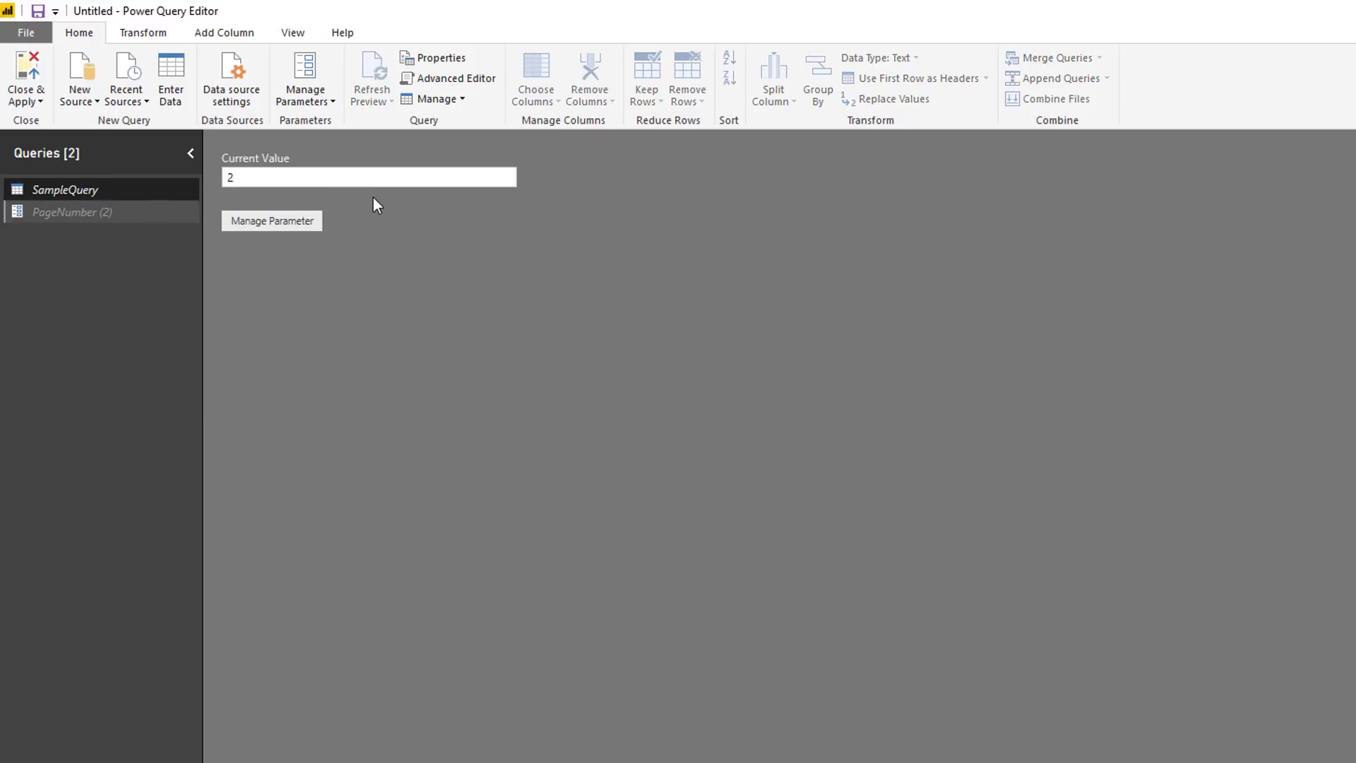
{"action": "type", "text": "1"}
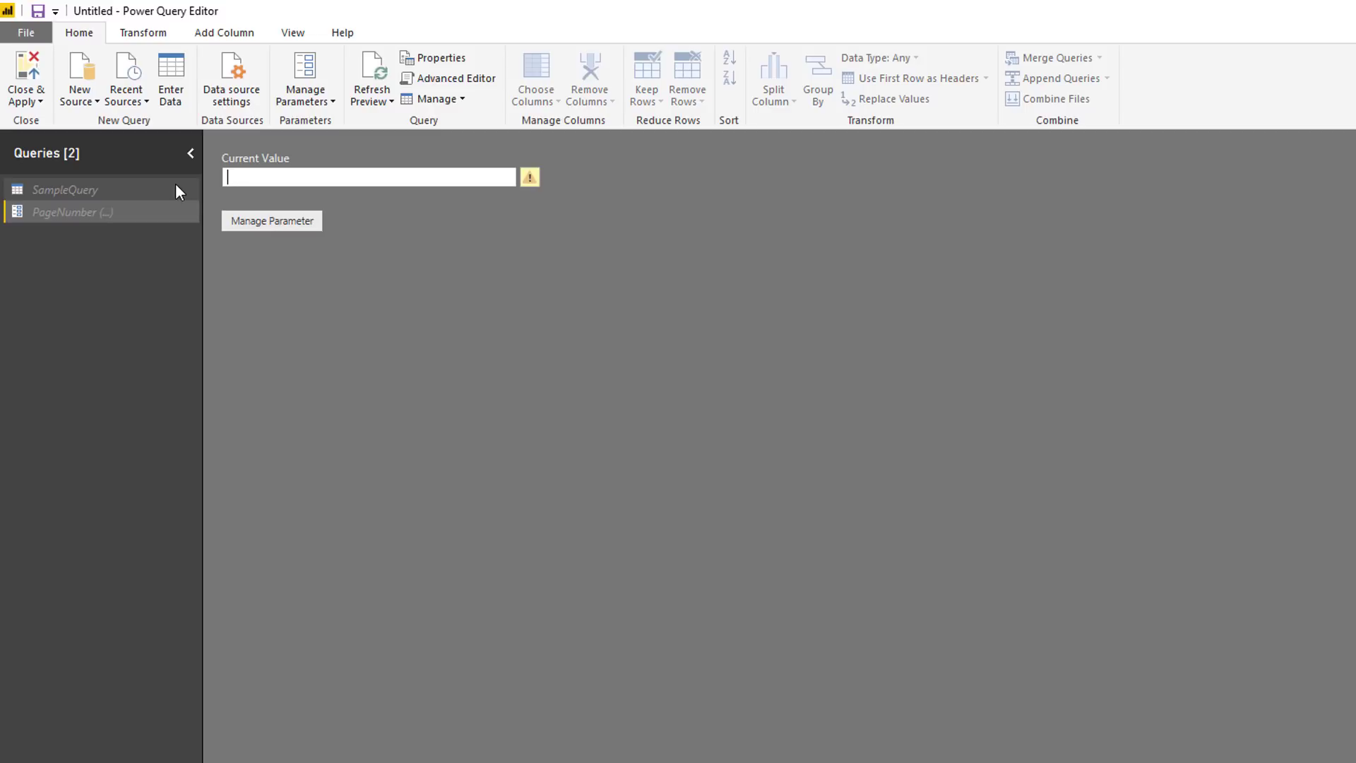
{"action": "key", "text": "Return"}
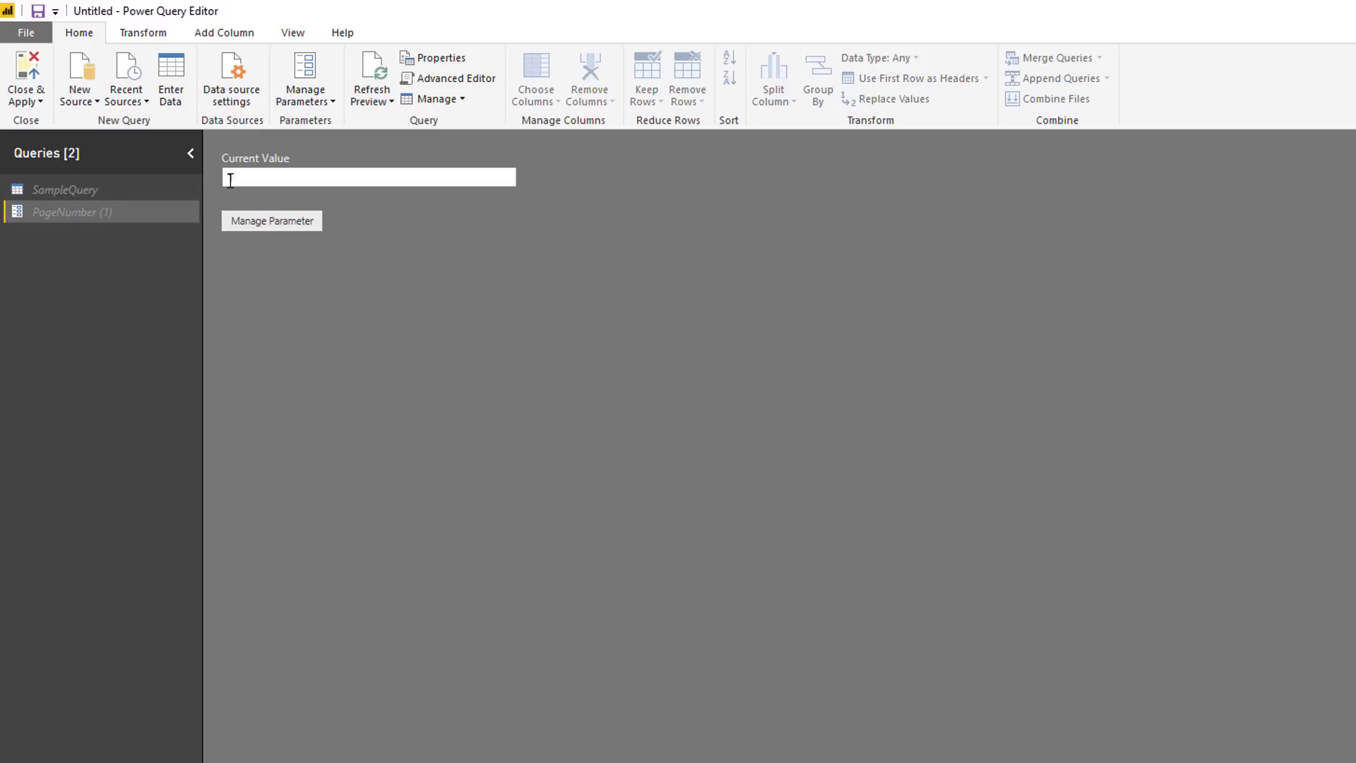
{"action": "left_click", "coordinate": [84, 191]}
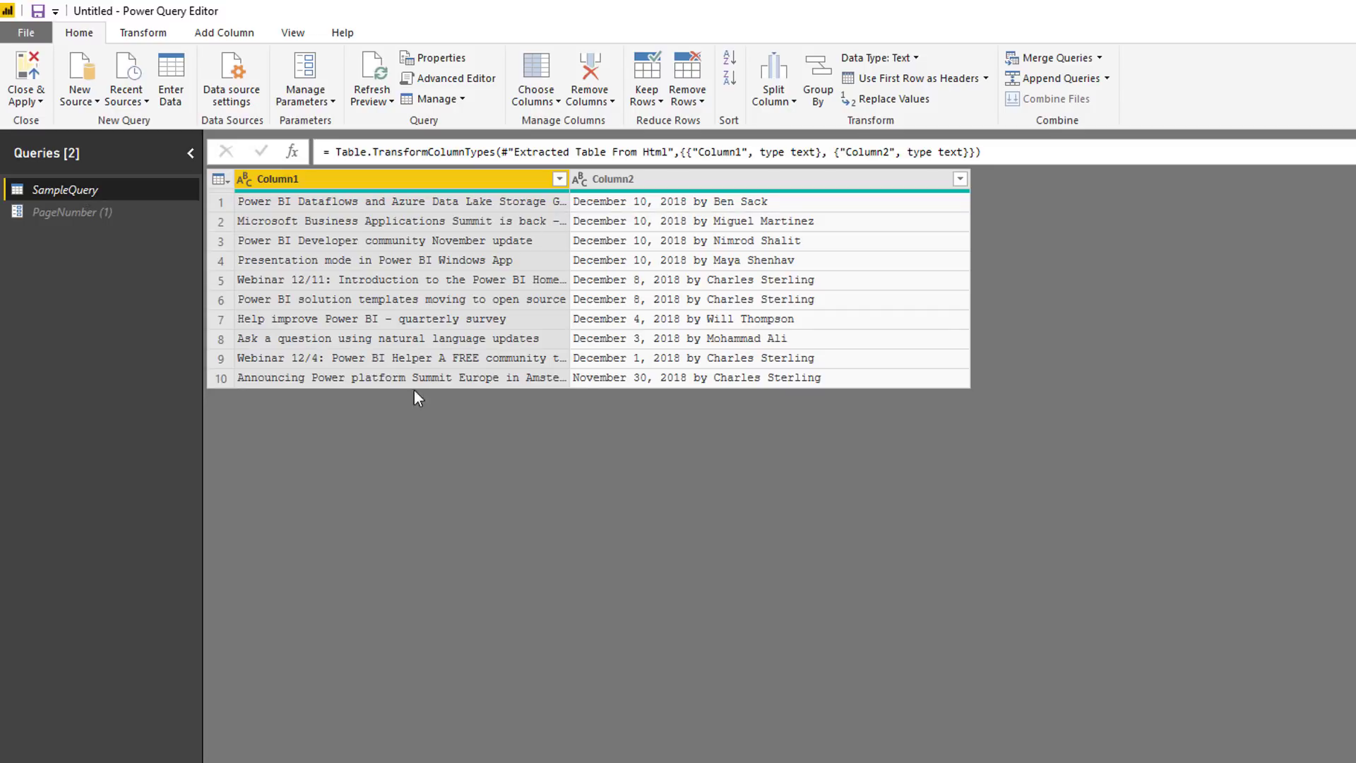
{"action": "mouse_move", "coordinate": [564, 199]}
Step: Create a function named fnCombine from SampleQuery
{"action": "right_click", "coordinate": [99, 201]}
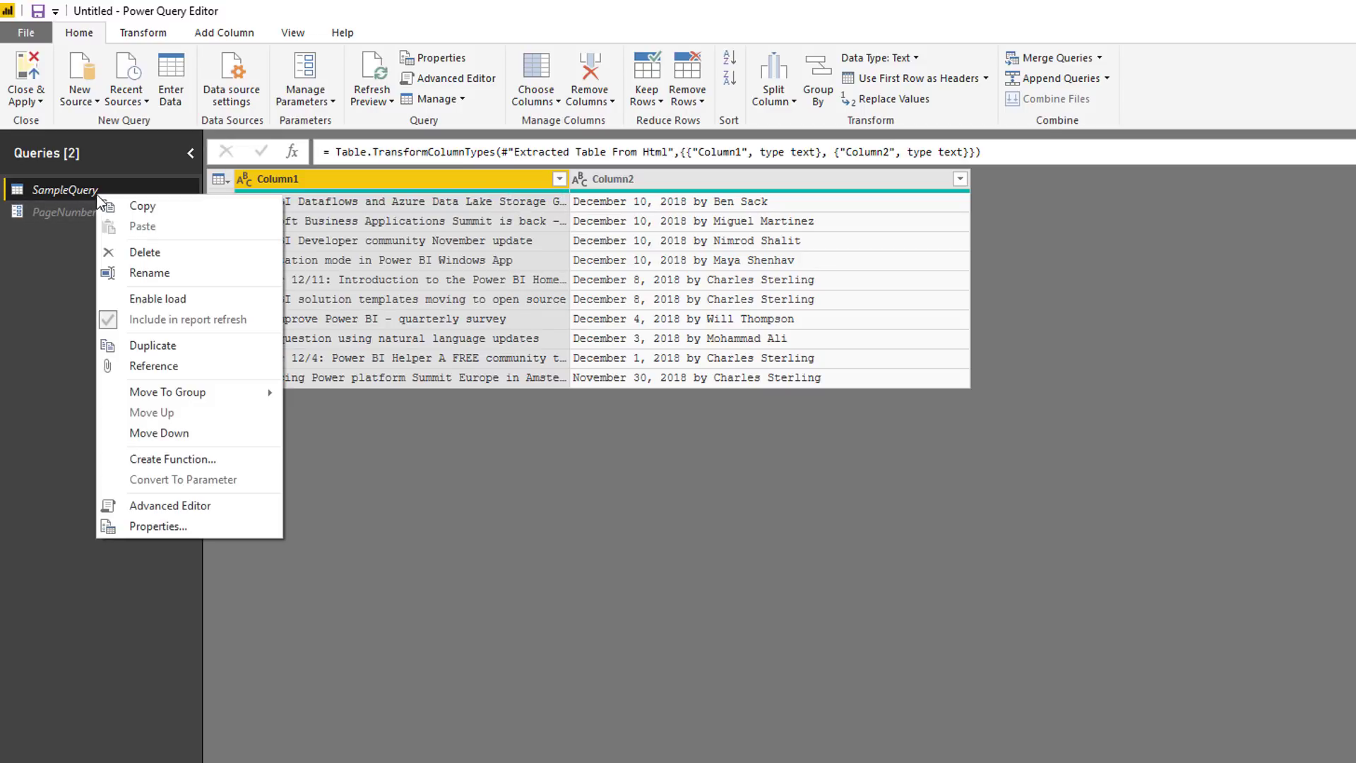
{"action": "left_click", "coordinate": [159, 458]}
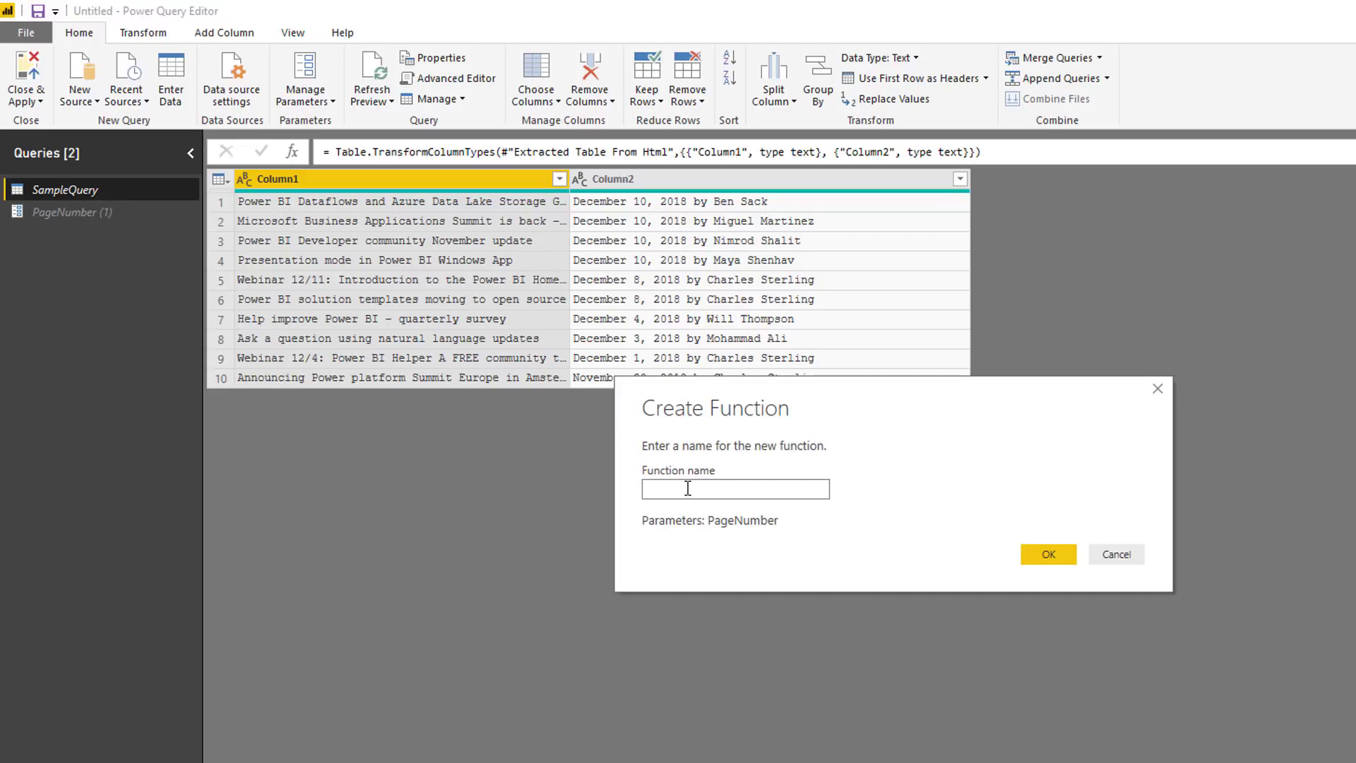
{"action": "type", "text": "fnCombine"}
{"action": "left_click", "coordinate": [1048, 561]}
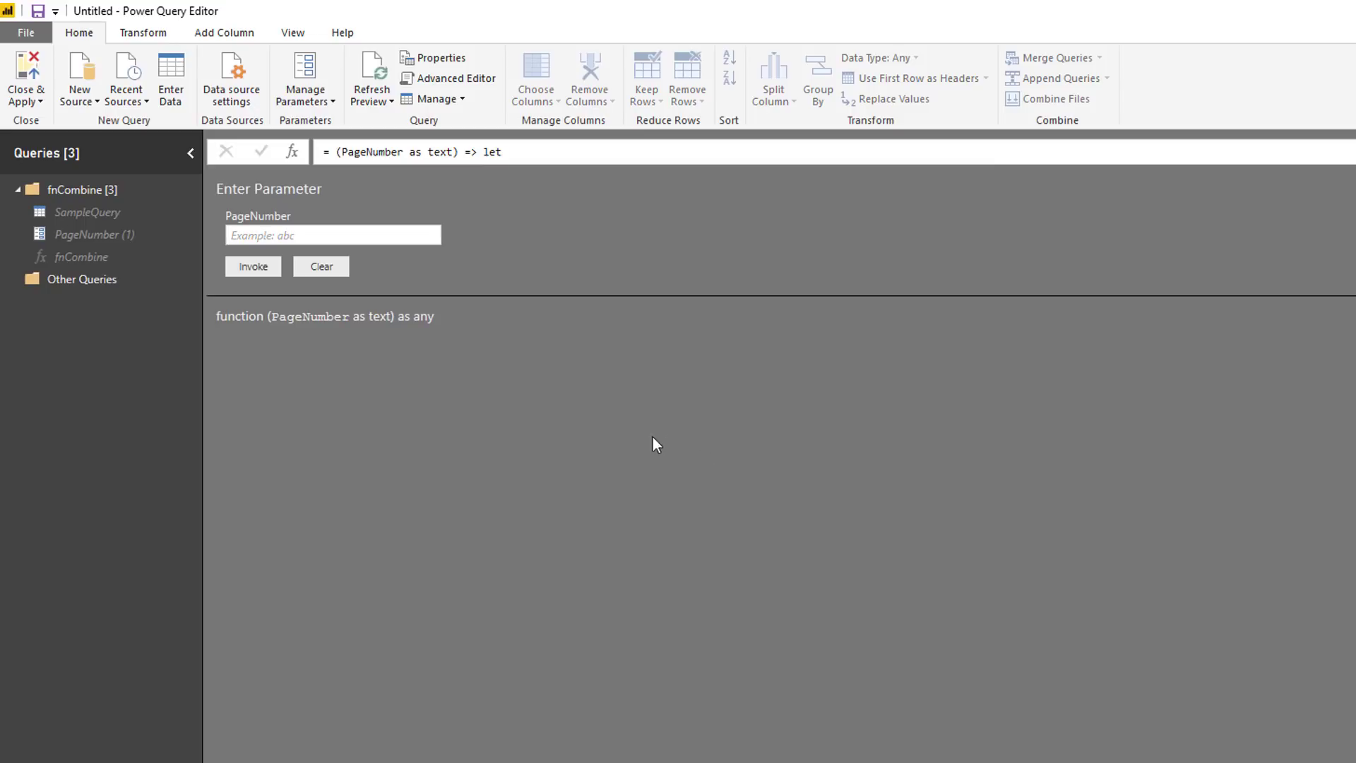
Step: Invoke fnCombine with page 2, then delete the Invoked Function test query
{"action": "left_click", "coordinate": [255, 237]}
{"action": "type", "text": "2"}
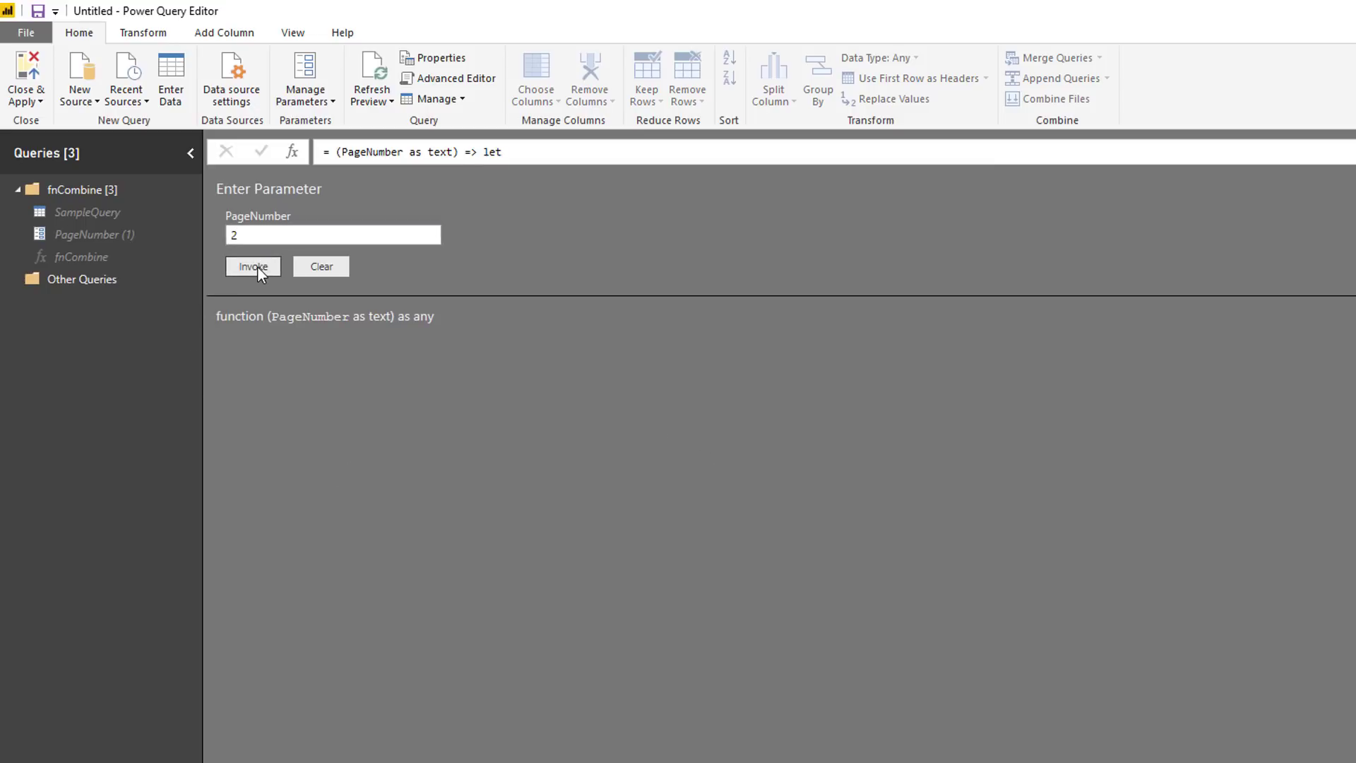
{"action": "left_click", "coordinate": [257, 267]}
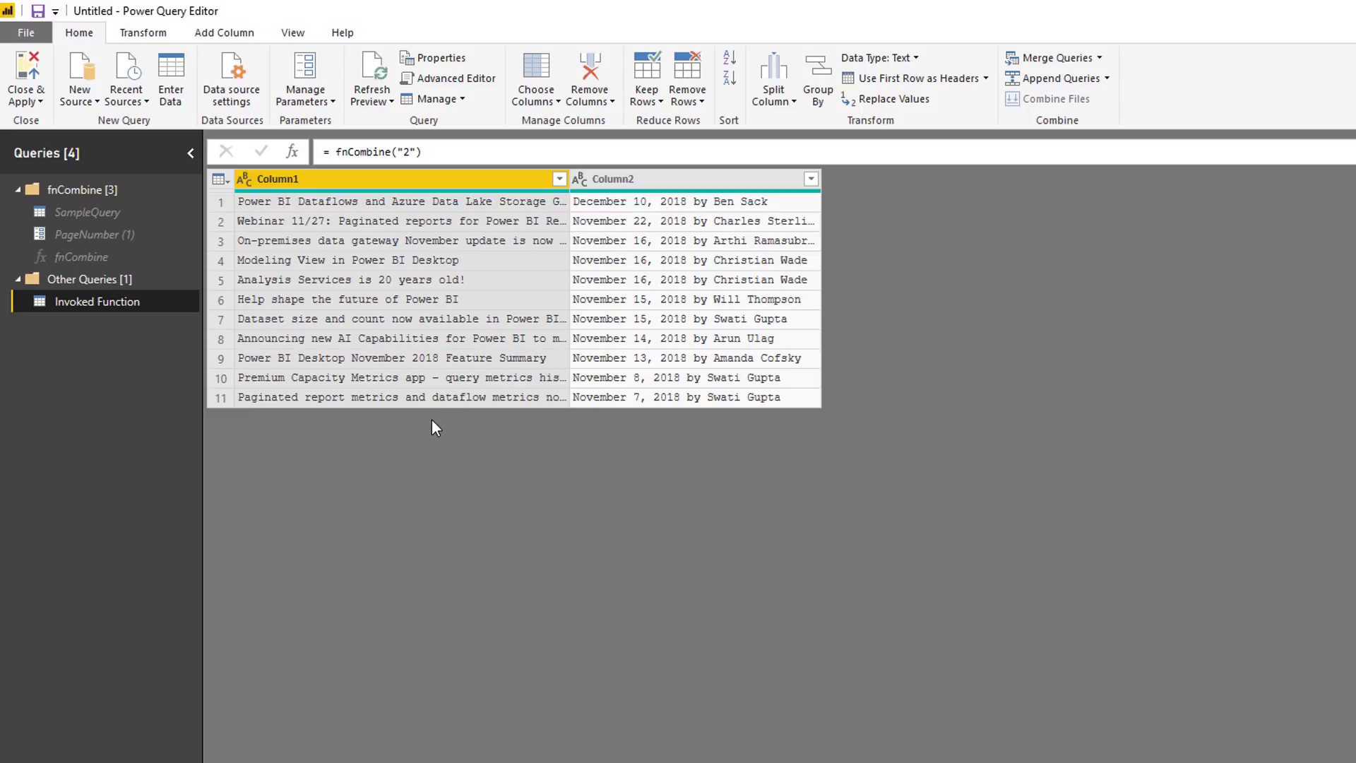
{"action": "right_click", "coordinate": [94, 300]}
{"action": "left_click", "coordinate": [142, 357]}
{"action": "left_click", "coordinate": [968, 523]}
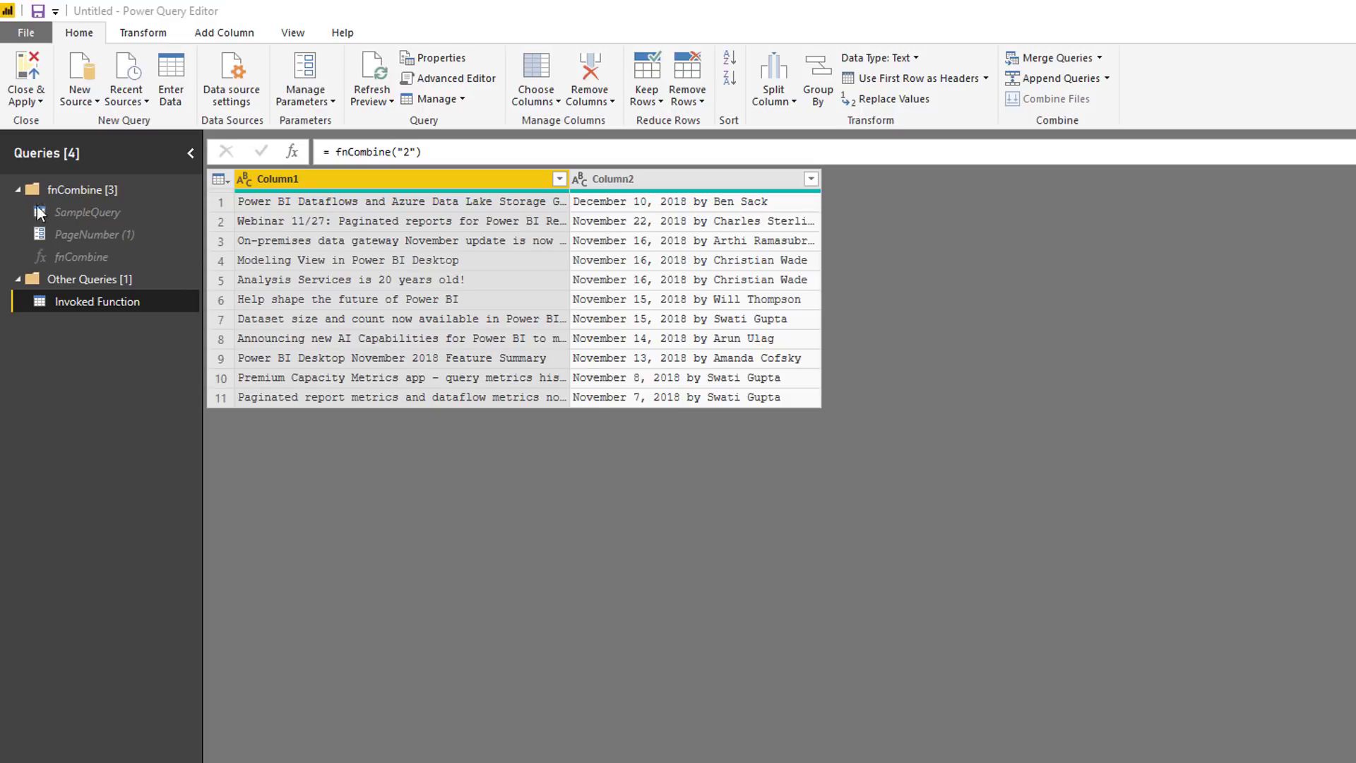
{"action": "left_click", "coordinate": [87, 259]}
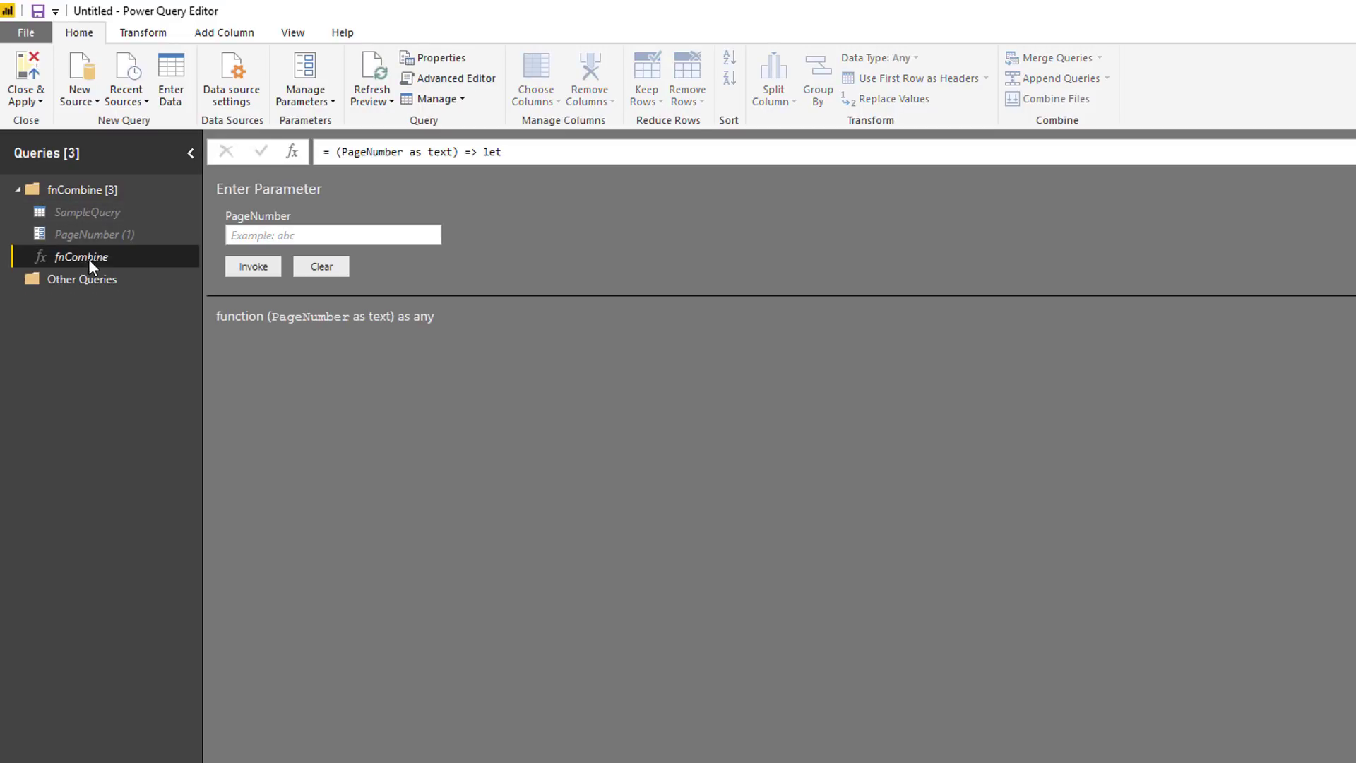
Step: Add a blank query under Other Queries and name it ReleaseDates
{"action": "left_click", "coordinate": [93, 282]}
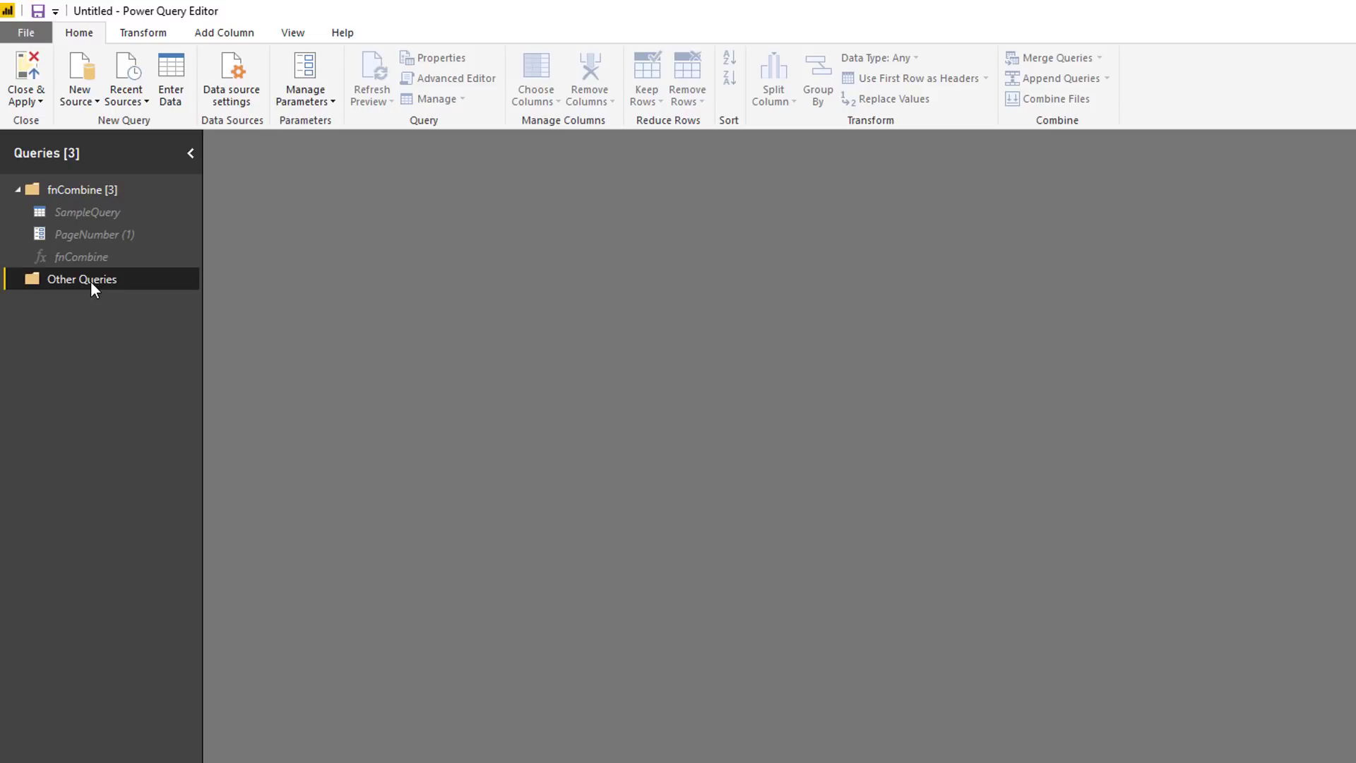
{"action": "left_click", "coordinate": [92, 100]}
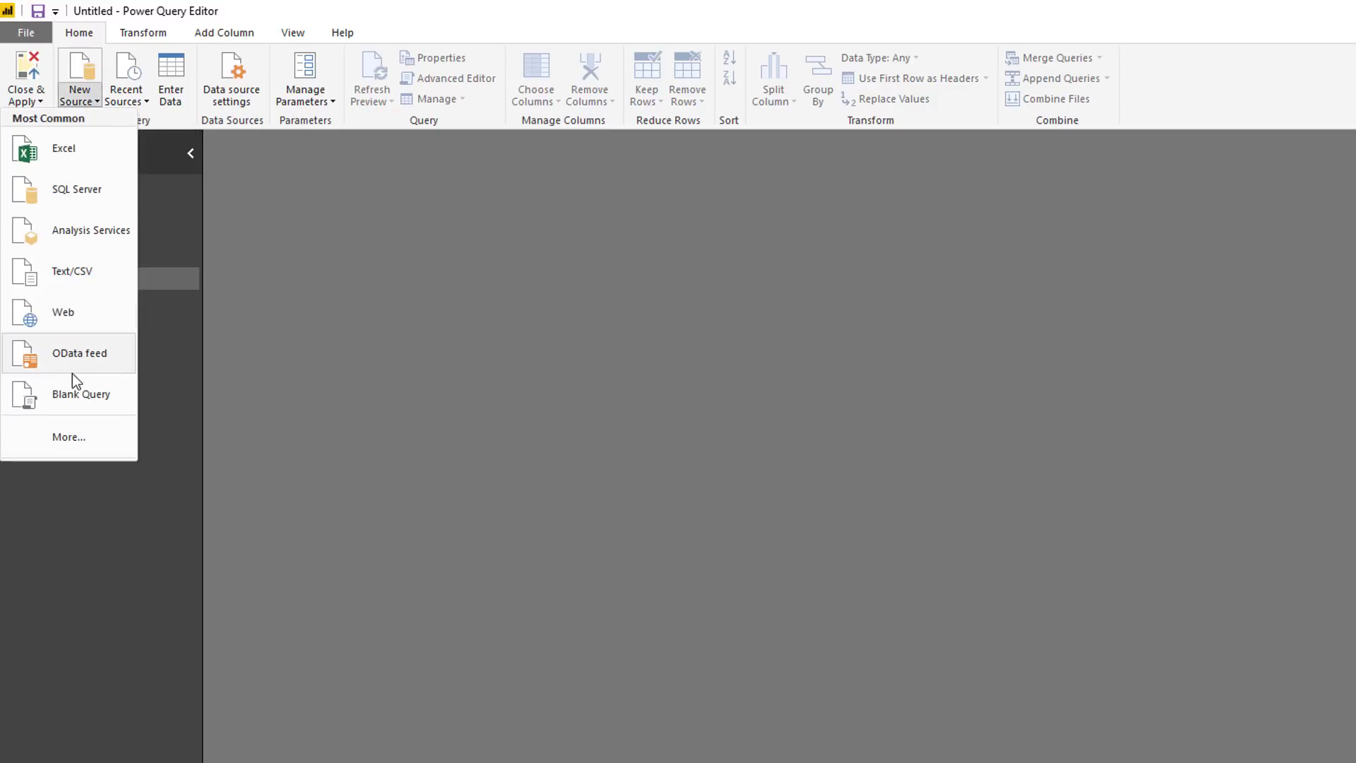
{"action": "left_click", "coordinate": [78, 395]}
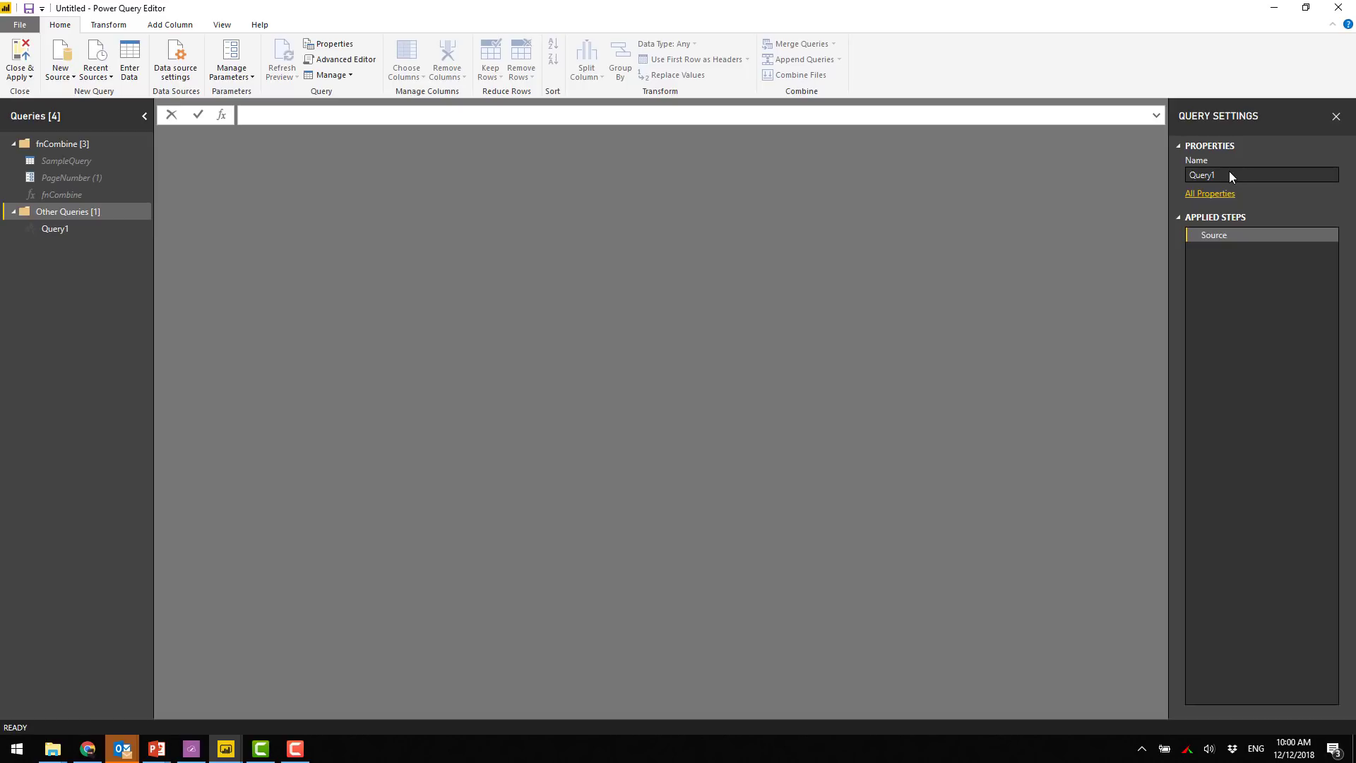
{"action": "double_click", "coordinate": [1194, 174]}
{"action": "type", "text": "REleaseDates"}
{"action": "key", "text": "Return"}
Step: Enter the formula = {1..10}, then change it to {1..40}
{"action": "left_click", "coordinate": [296, 113]}
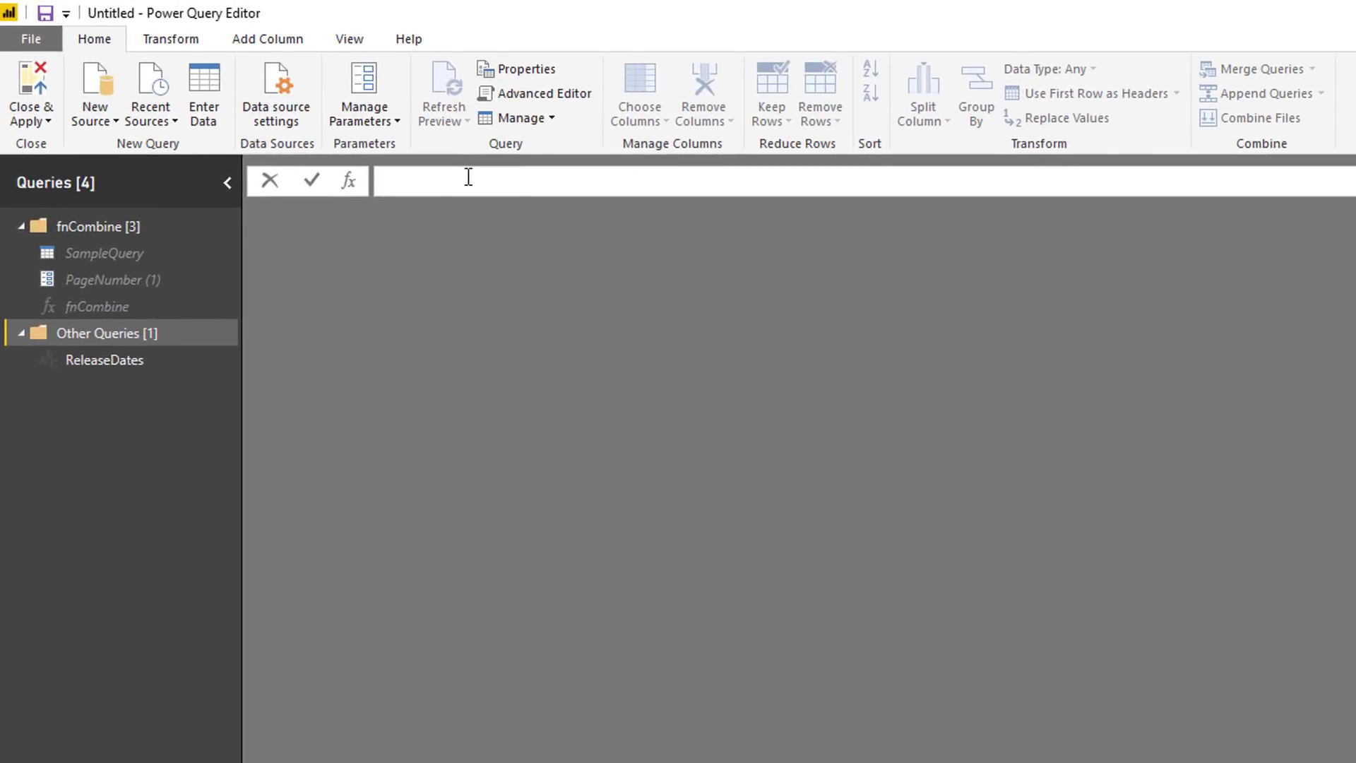
{"action": "type", "text": "="}
{"action": "type", "text": "{}"}
{"action": "type", "text": "1..10"}
{"action": "key", "text": "Return"}
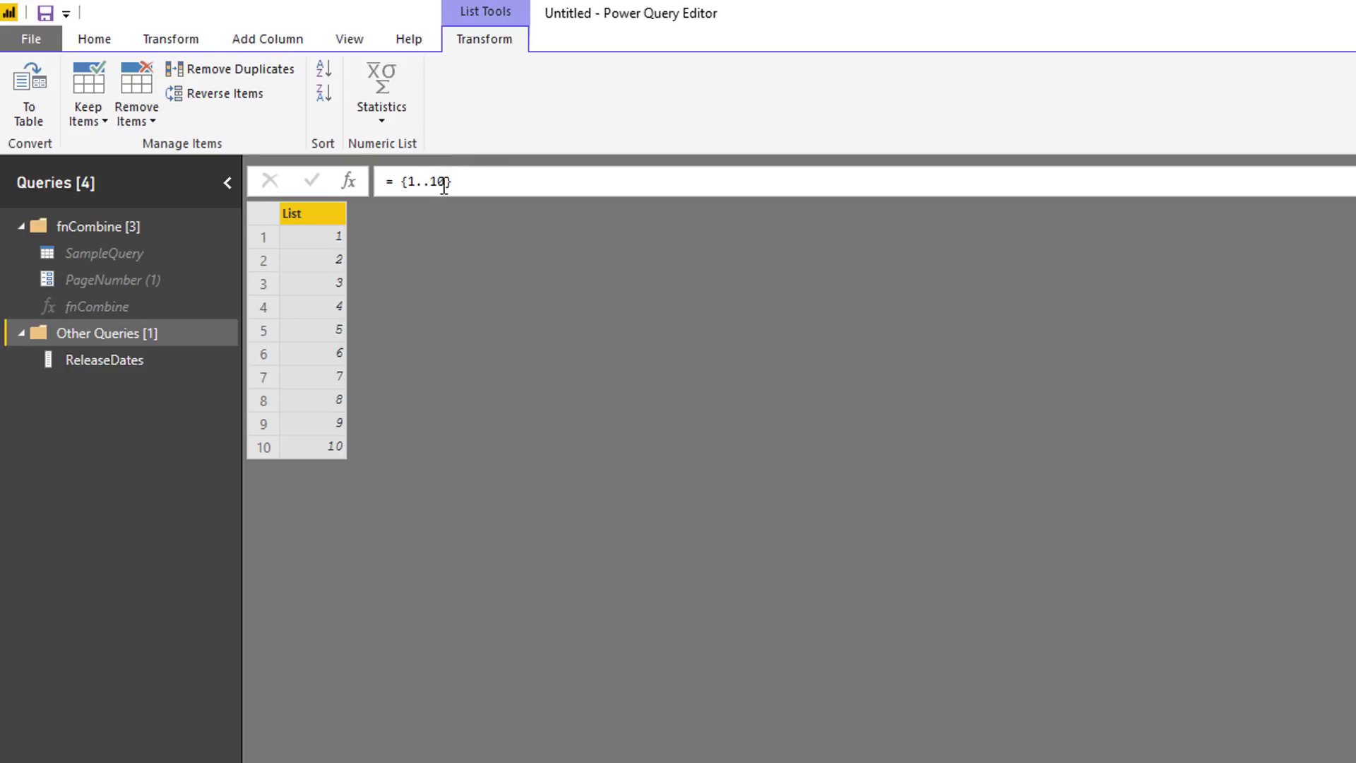
{"action": "left_click", "coordinate": [446, 181]}
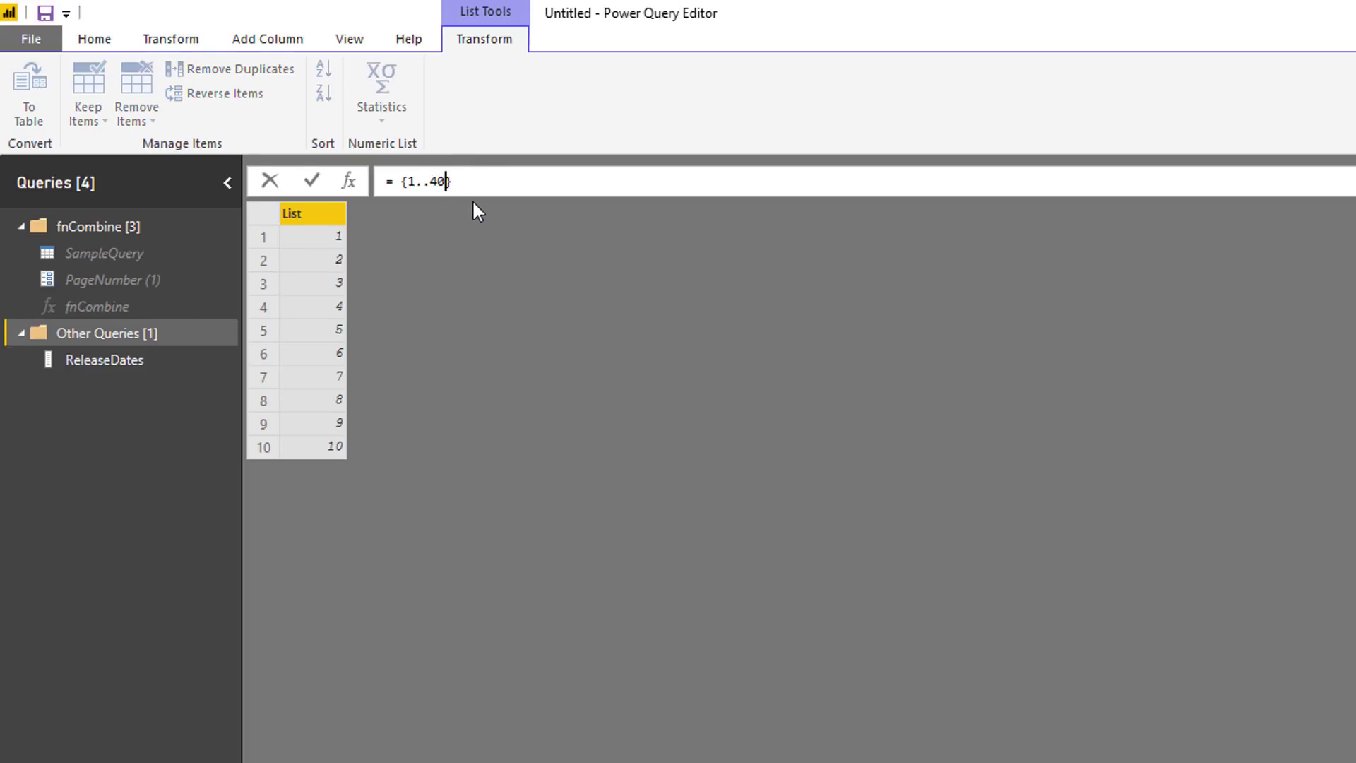
{"action": "key", "text": "Return"}
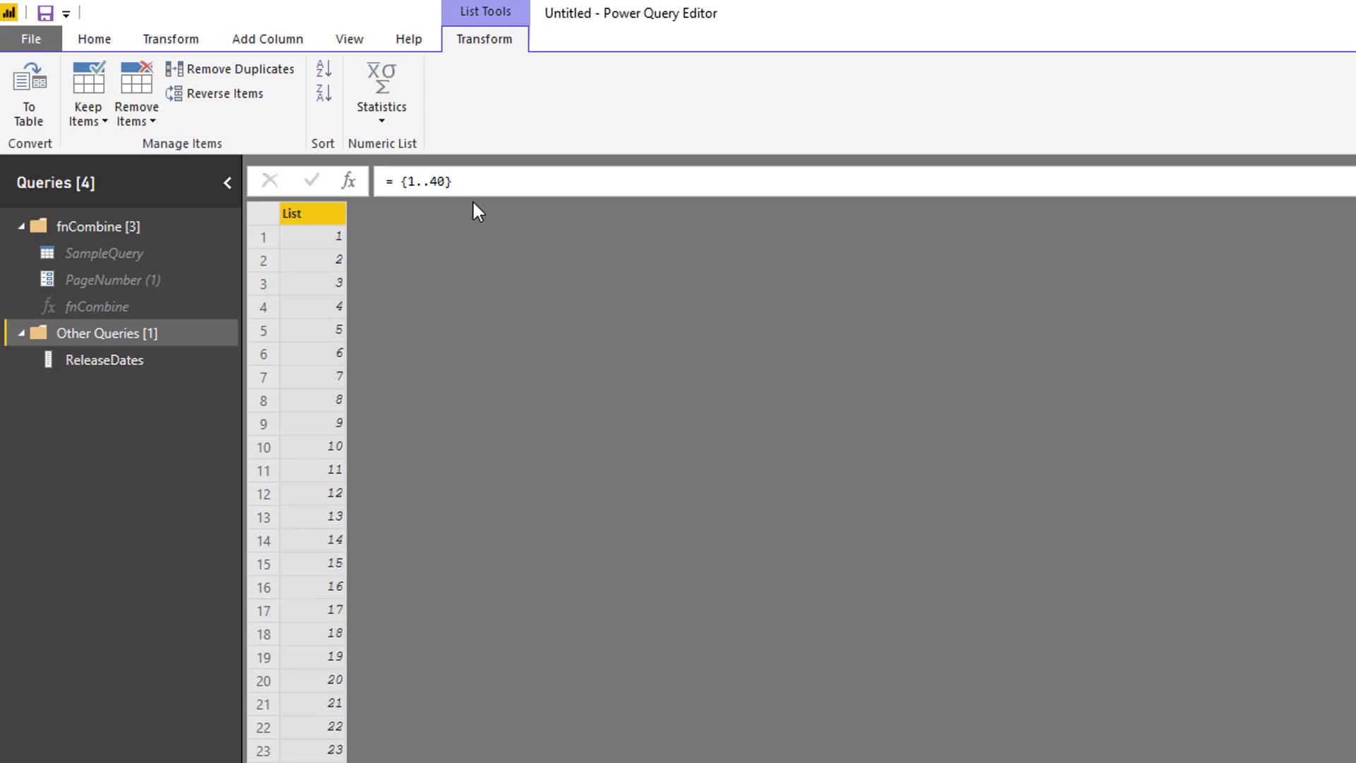
Step: Convert the number list to a table and make Column1 a text column
{"action": "left_click", "coordinate": [31, 108]}
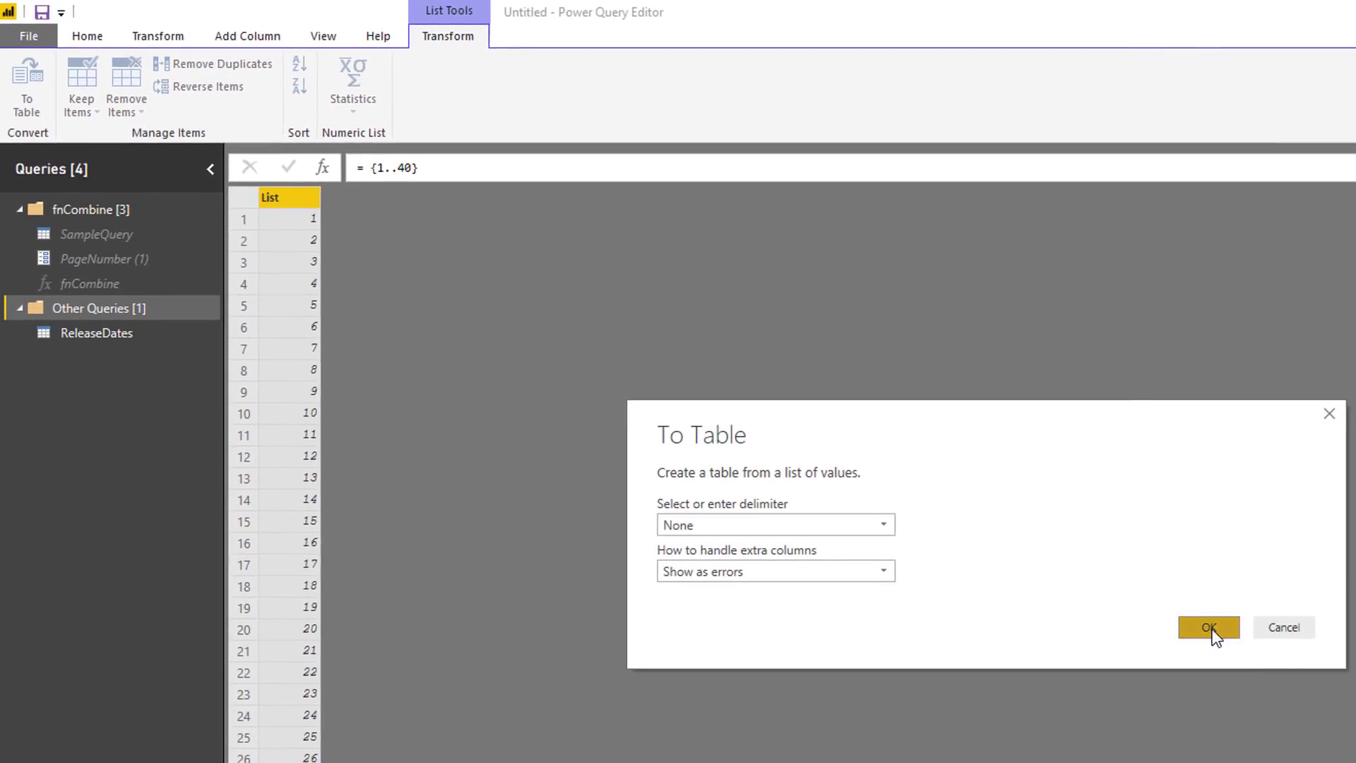
{"action": "left_click", "coordinate": [1212, 630]}
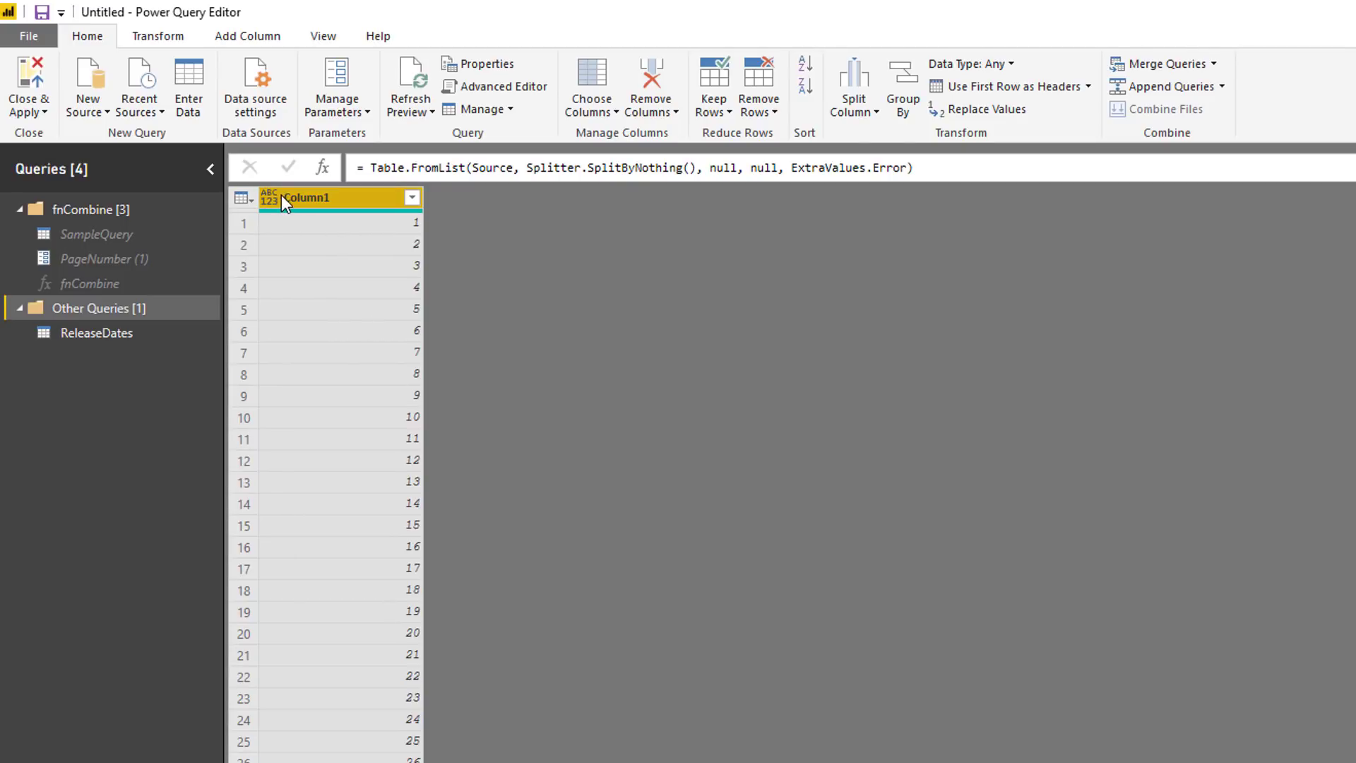
{"action": "left_click", "coordinate": [275, 197]}
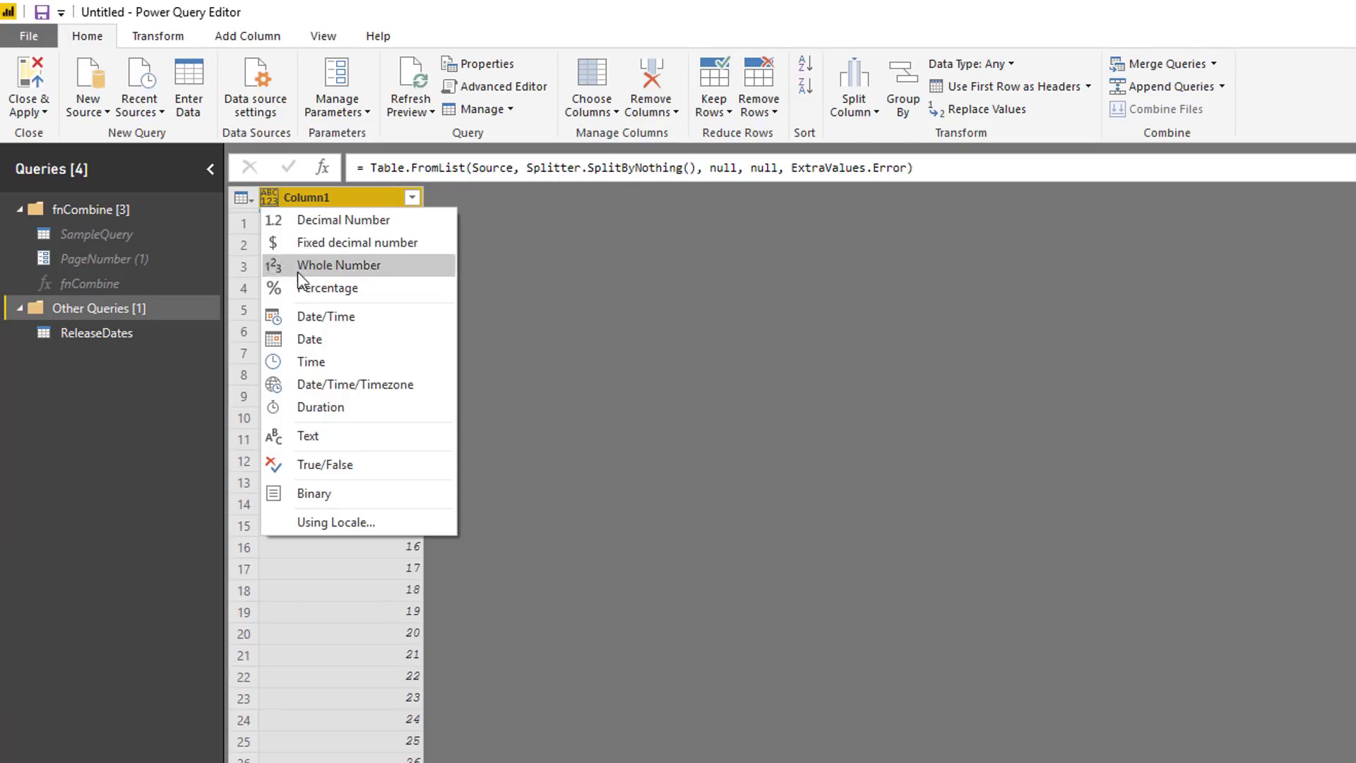
{"action": "left_click", "coordinate": [340, 447]}
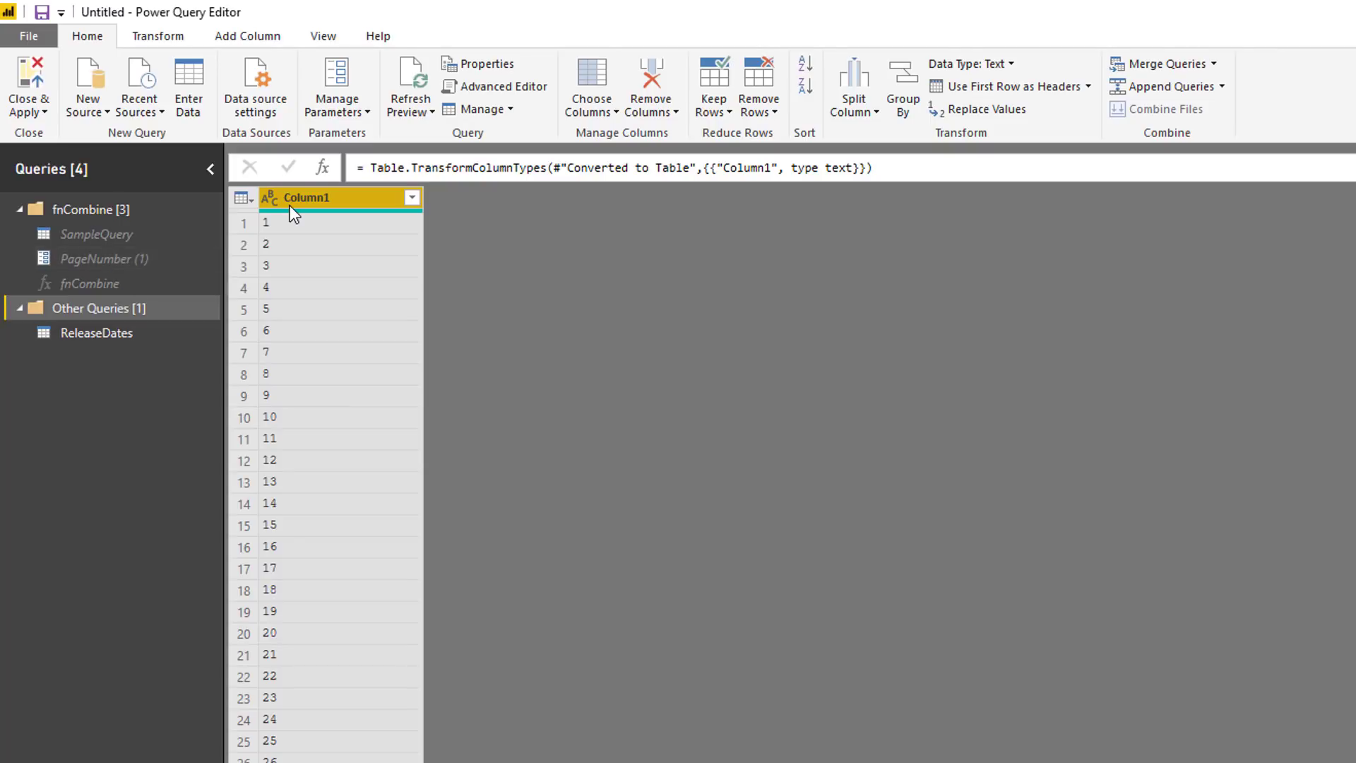
Step: Invoke fnCombine for each row and expand its results without the column-name prefix
{"action": "left_click", "coordinate": [248, 39]}
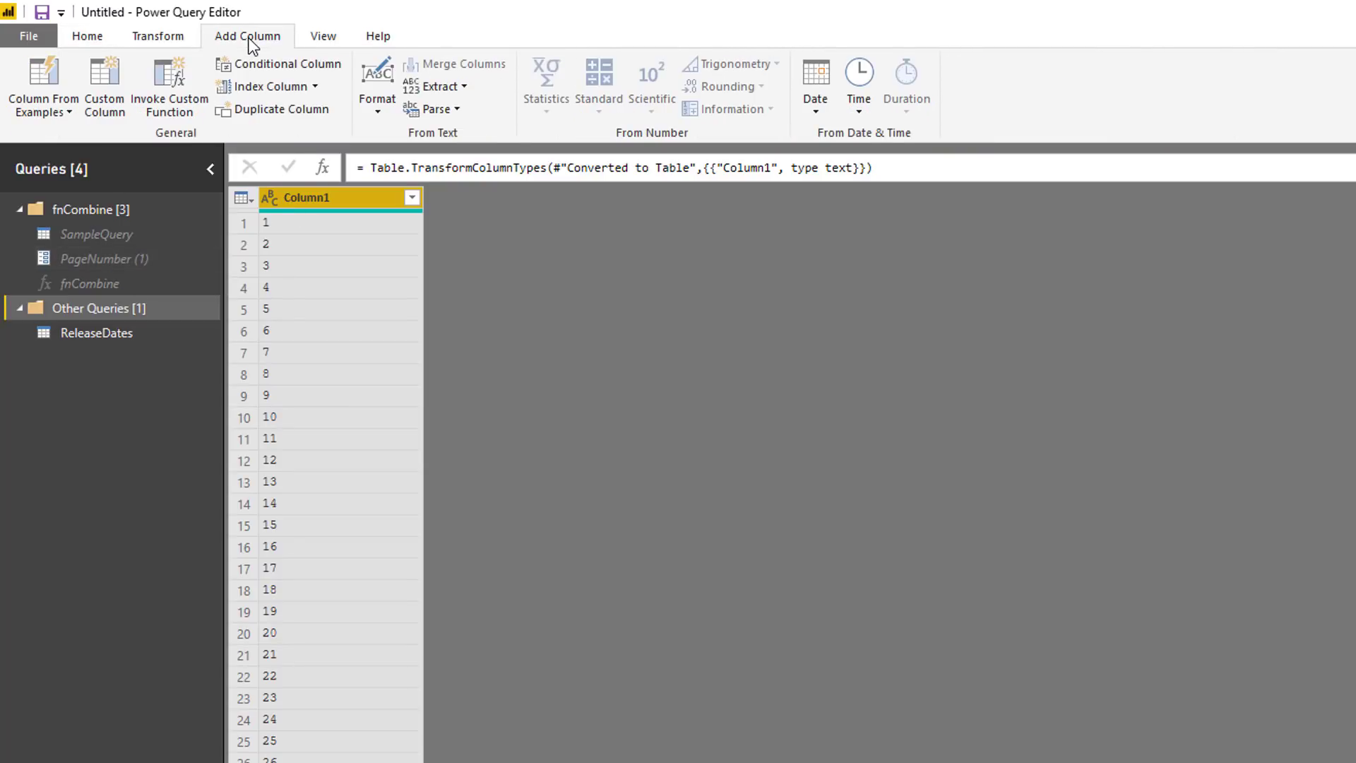
{"action": "left_click", "coordinate": [185, 92]}
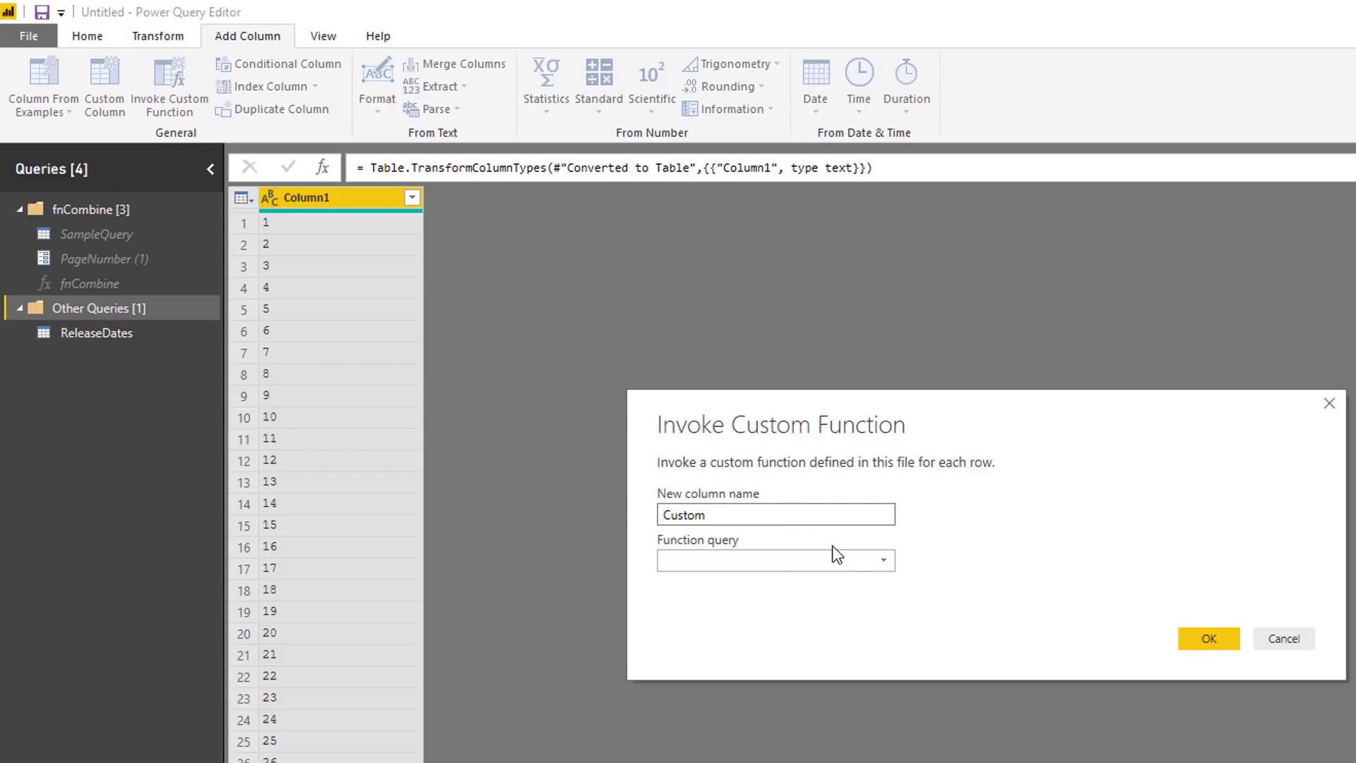
{"action": "left_click", "coordinate": [872, 561]}
{"action": "left_click", "coordinate": [774, 583]}
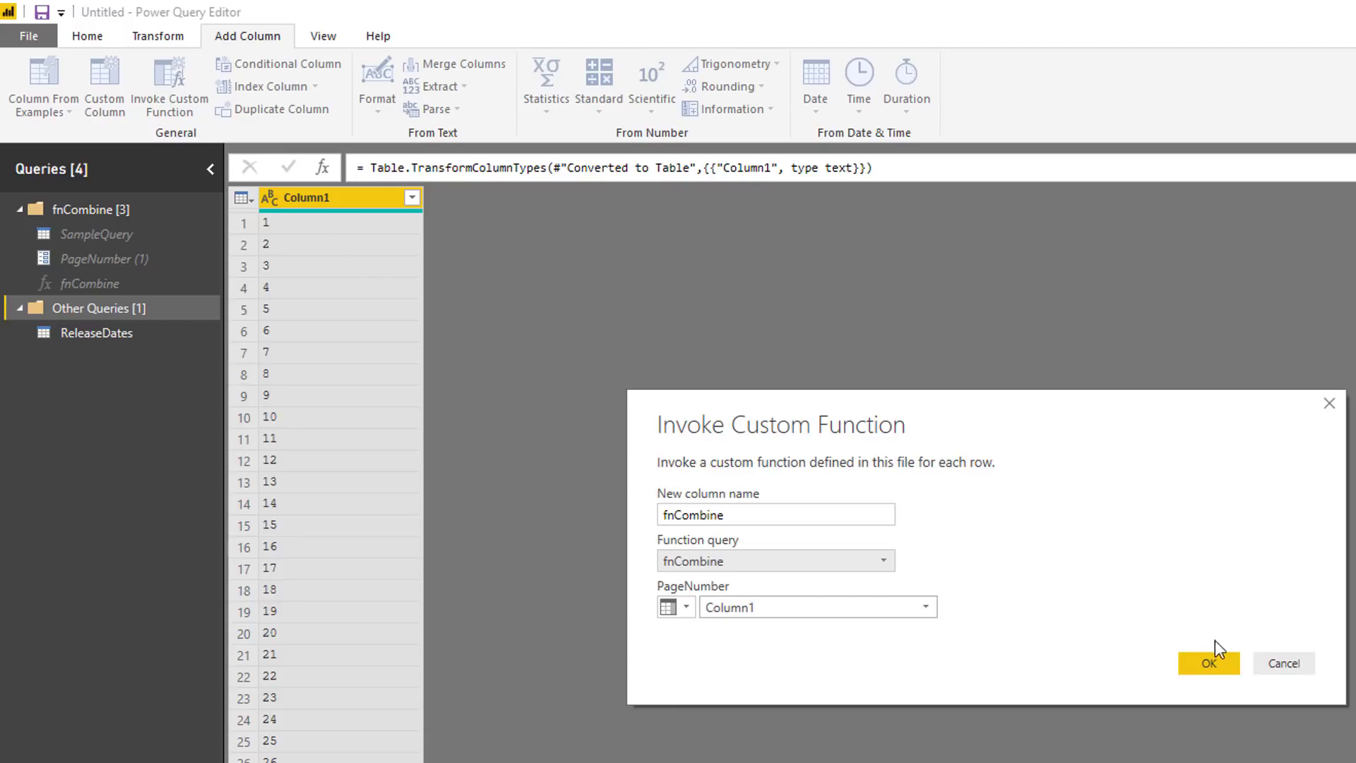
{"action": "left_click", "coordinate": [1193, 663]}
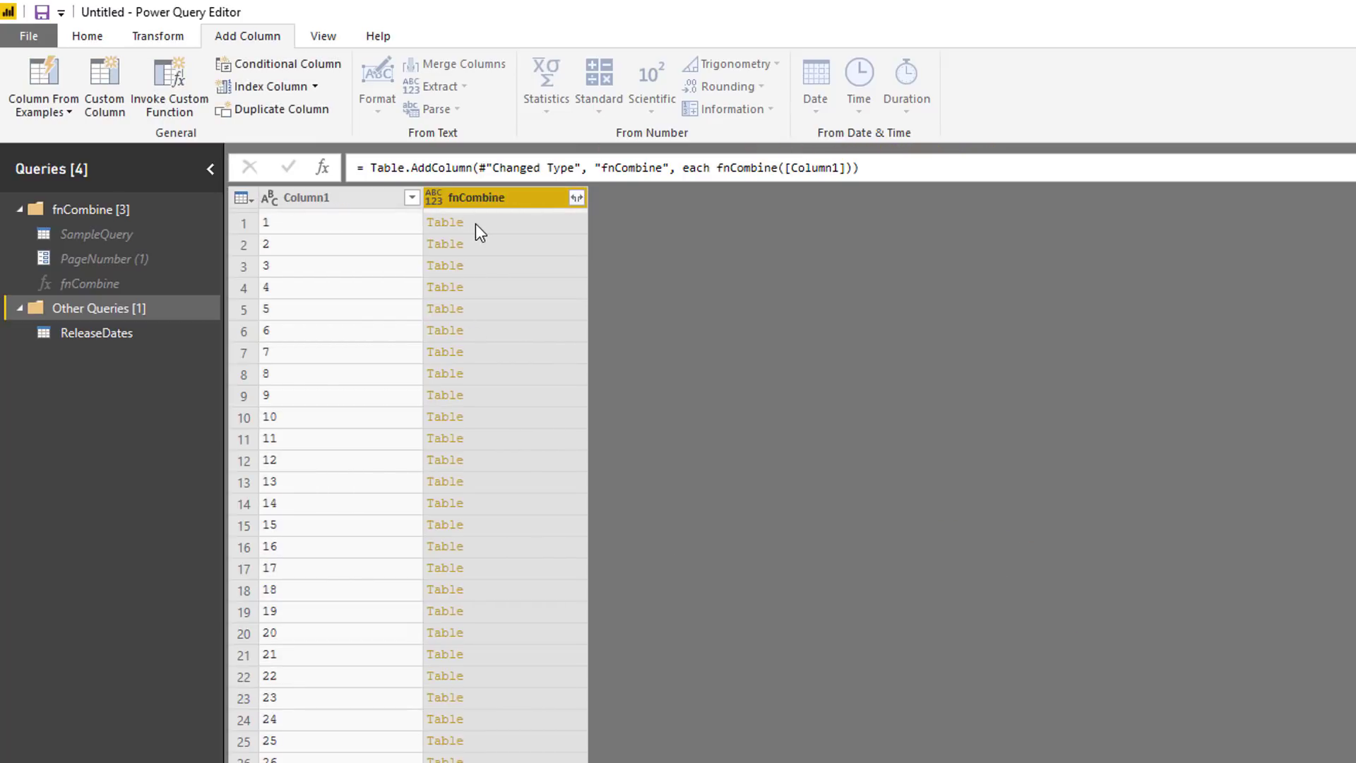
{"action": "scroll", "coordinate": [532, 510], "scroll_direction": "down", "scroll_amount": 1}
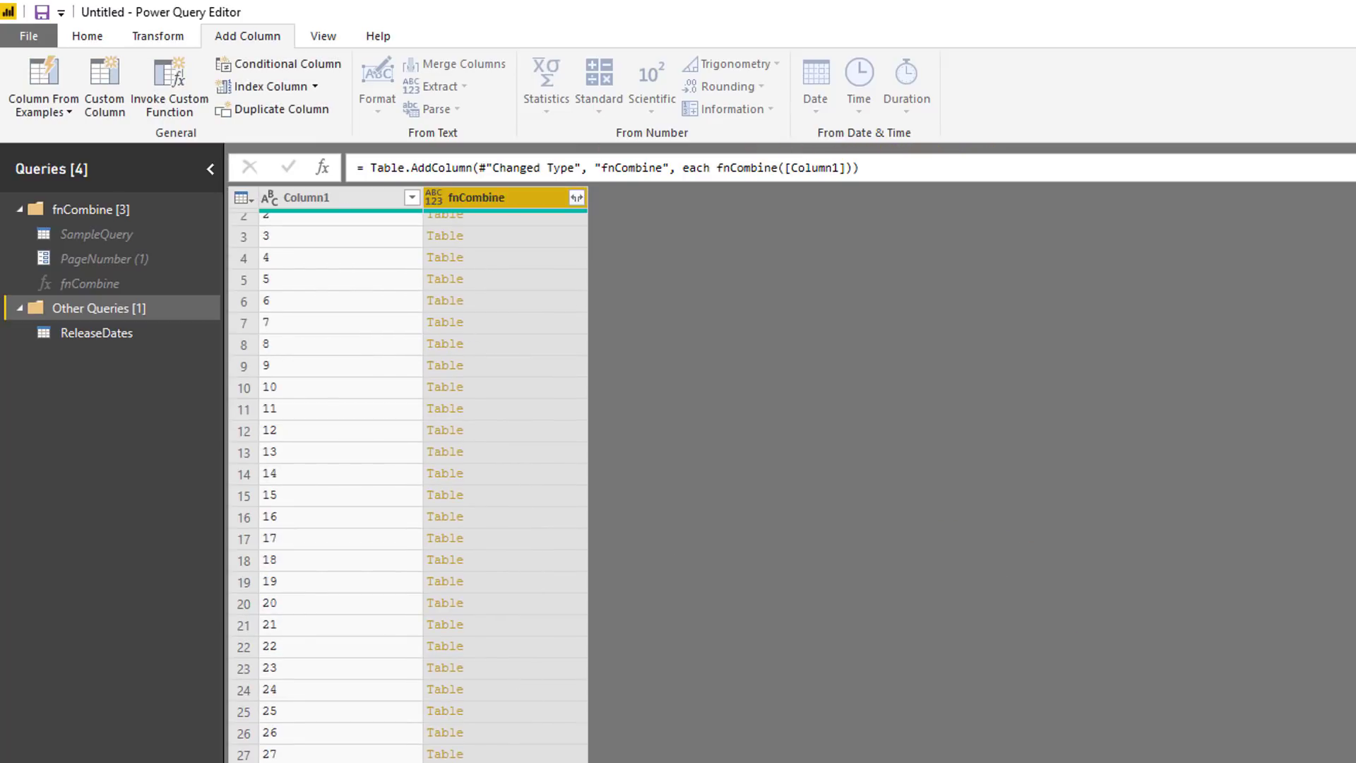
{"action": "left_click", "coordinate": [577, 198]}
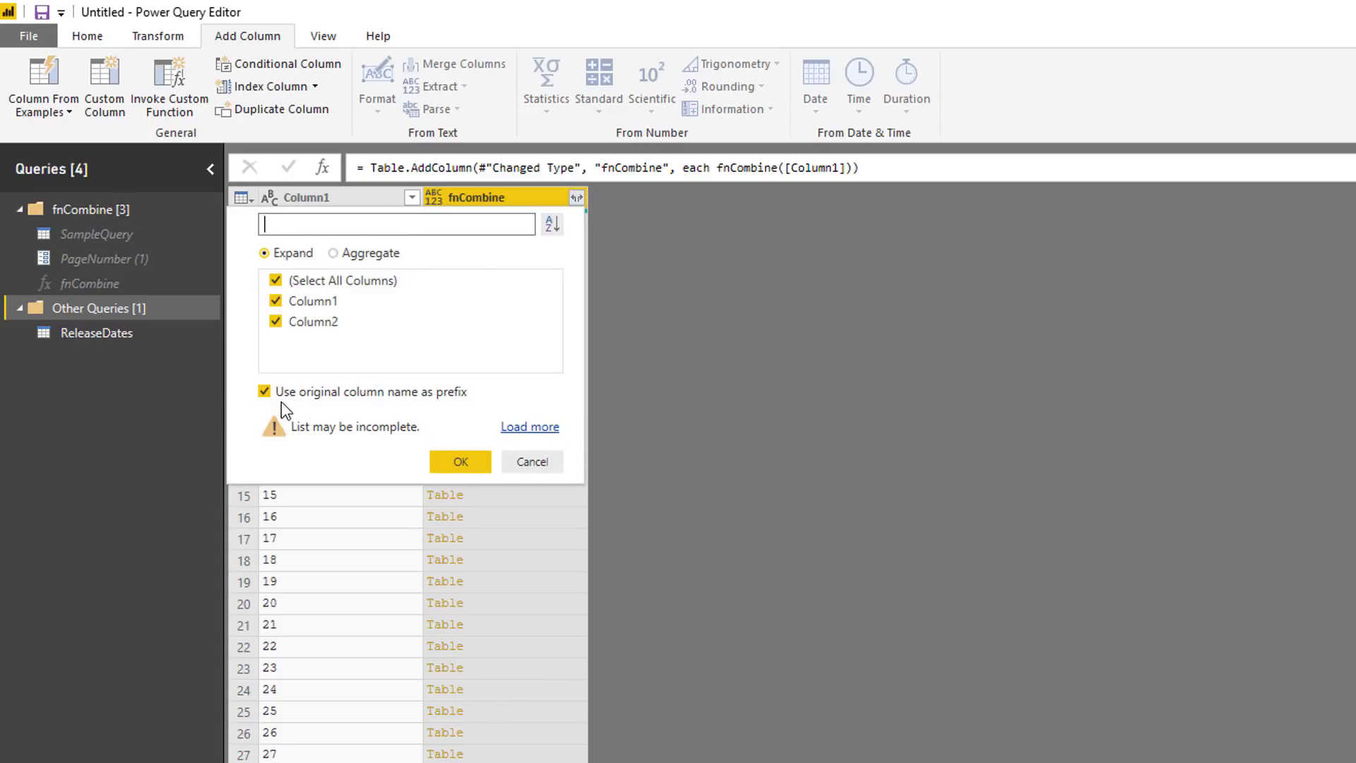
{"action": "left_click", "coordinate": [266, 392]}
{"action": "left_click", "coordinate": [459, 462]}
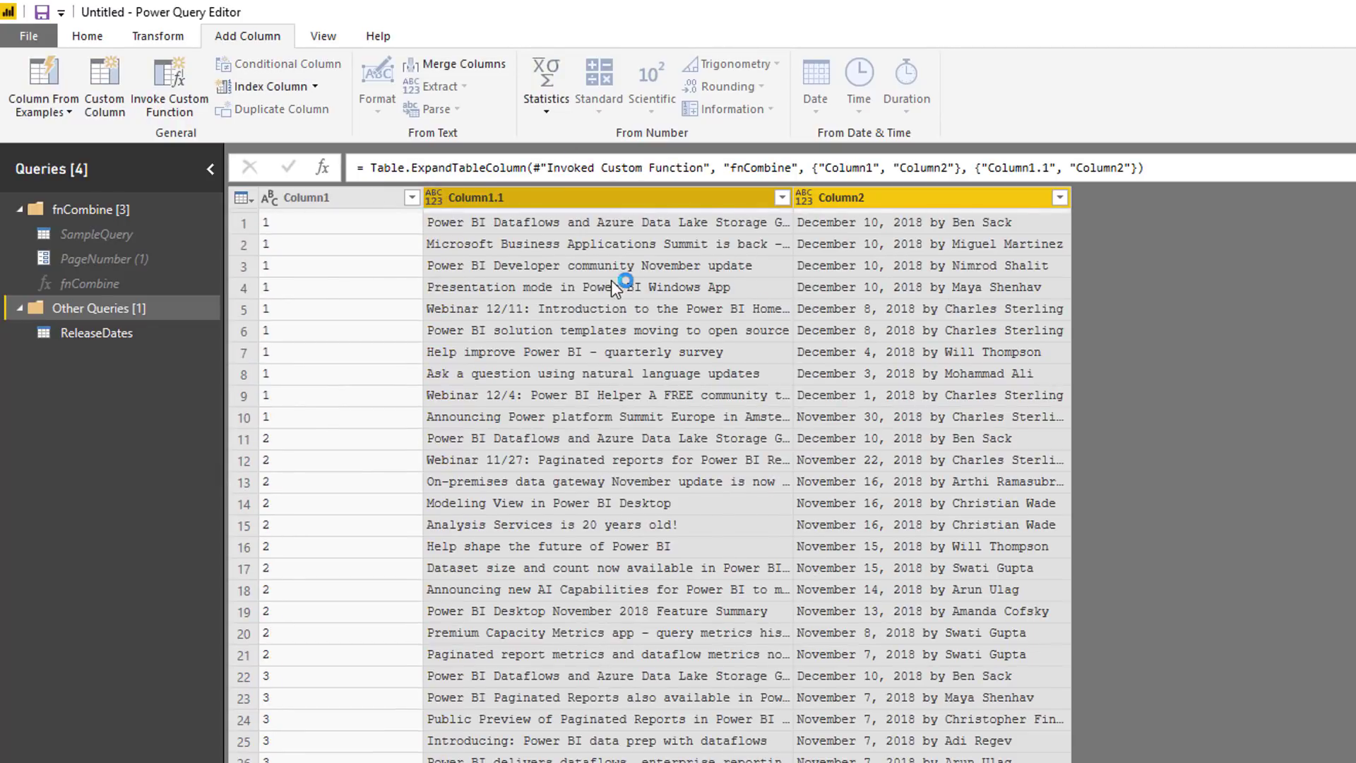
Step: Remove Column1 and rename Column1.1 to Title
{"action": "left_click", "coordinate": [354, 197]}
{"action": "right_click", "coordinate": [353, 197]}
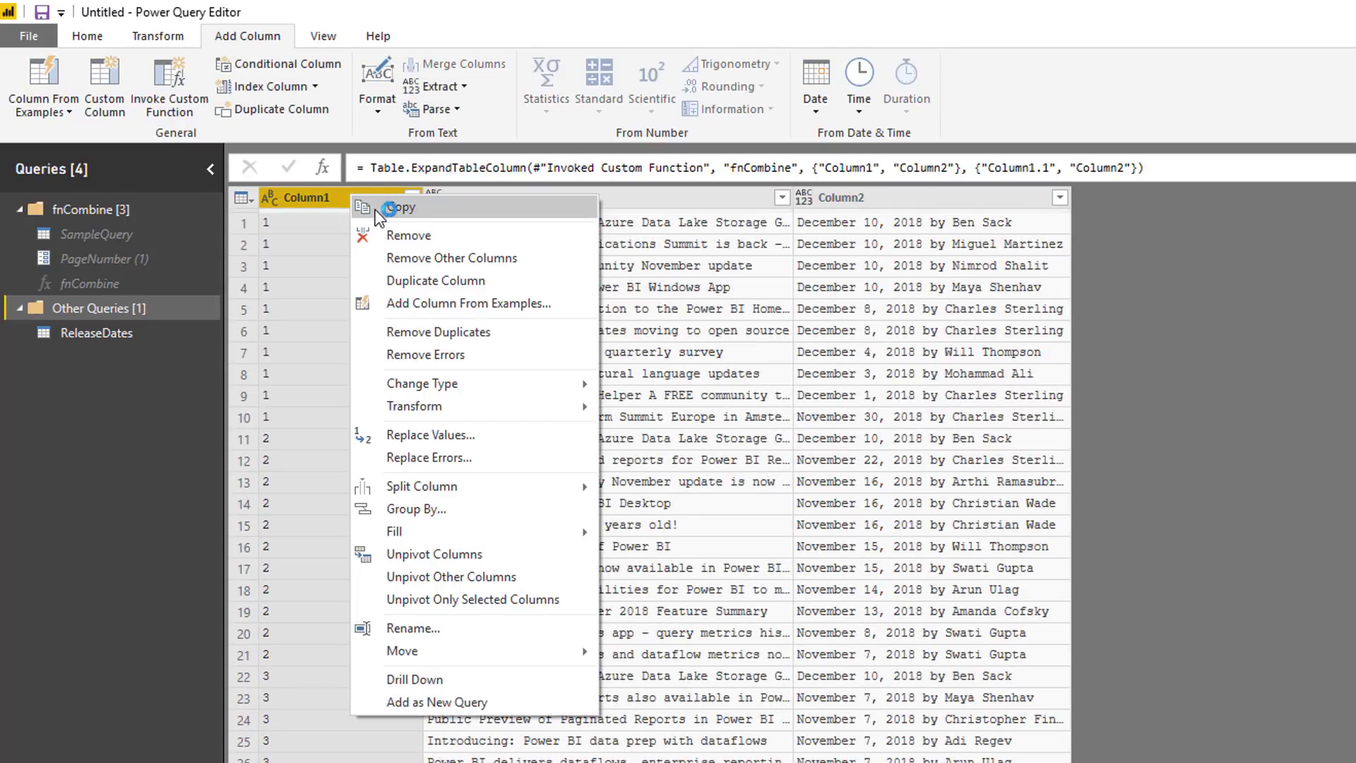
{"action": "left_click", "coordinate": [409, 236]}
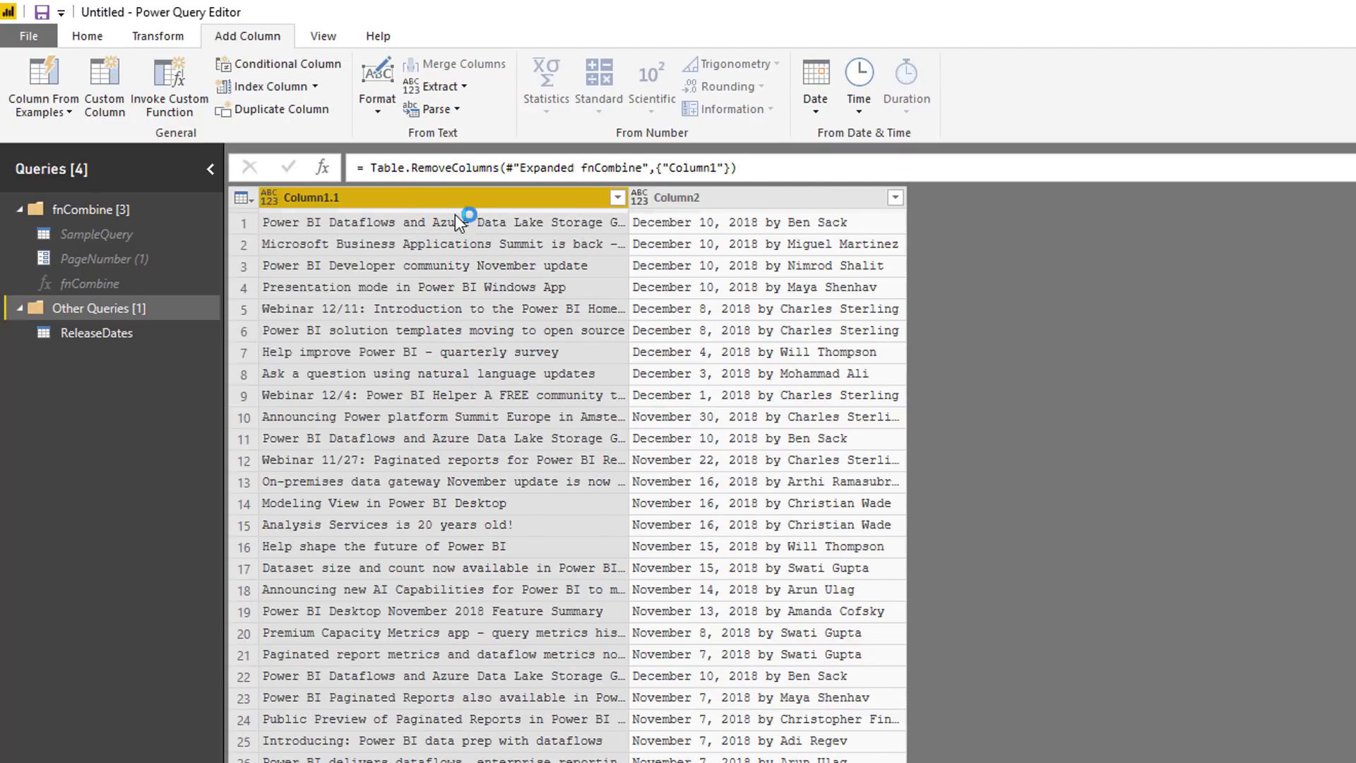
{"action": "double_click", "coordinate": [438, 197]}
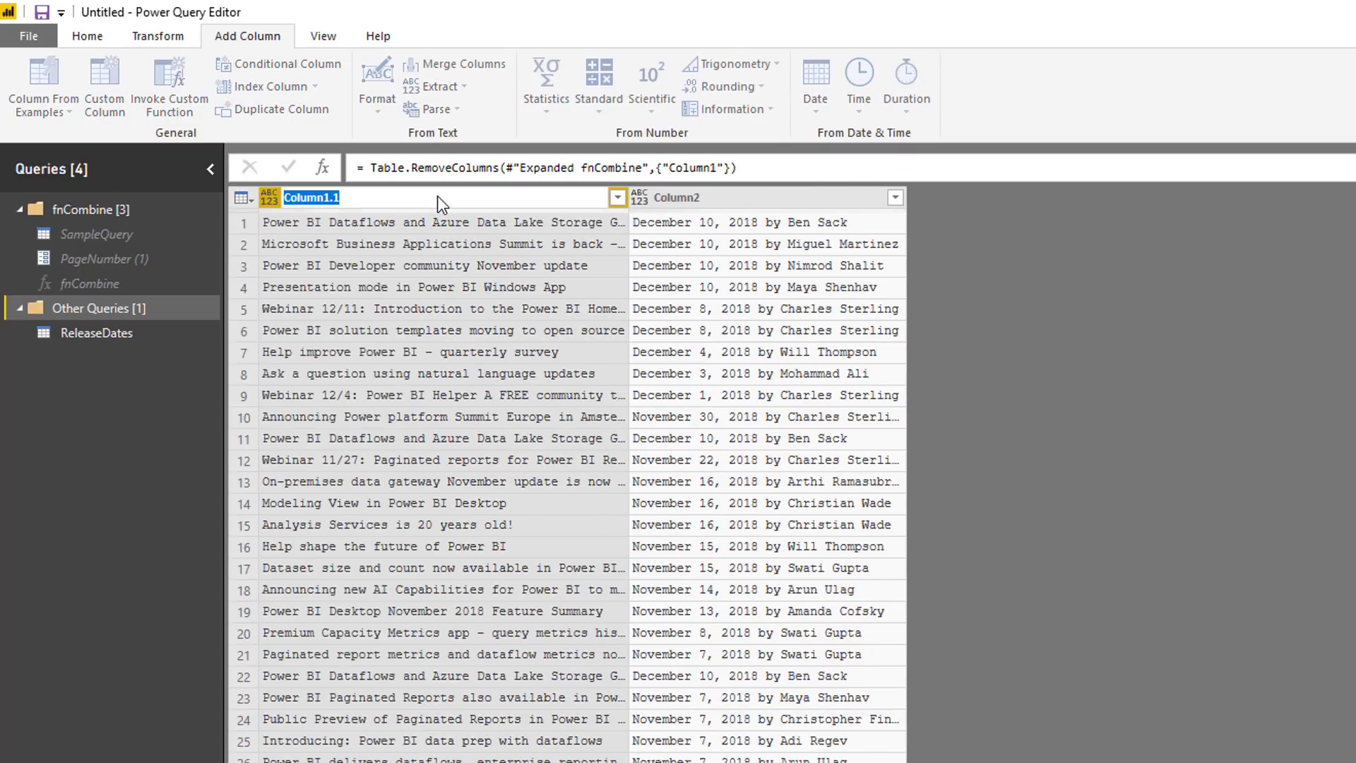
{"action": "type", "text": "Title"}
{"action": "key", "text": "Return"}
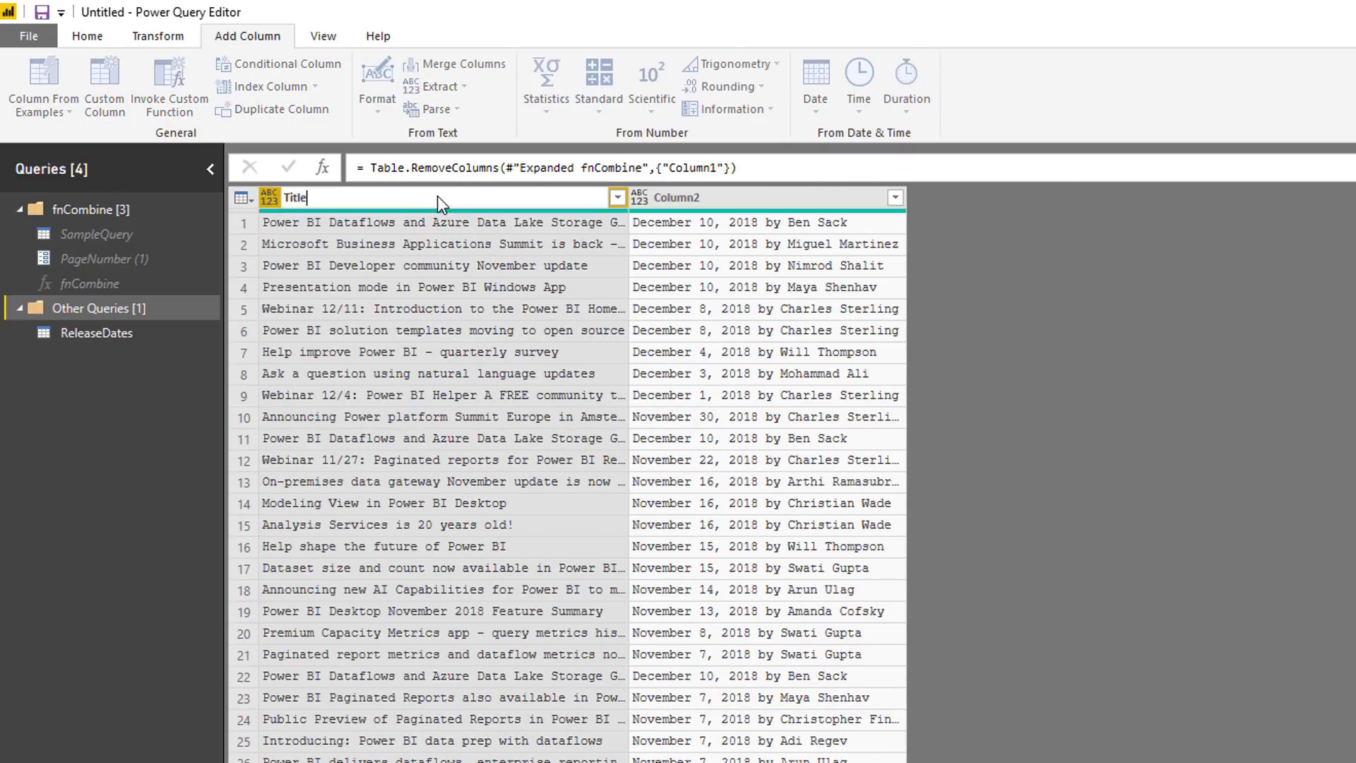
Step: Split Column2 by the custom delimiter 'by' into date and author parts
{"action": "left_click", "coordinate": [726, 196]}
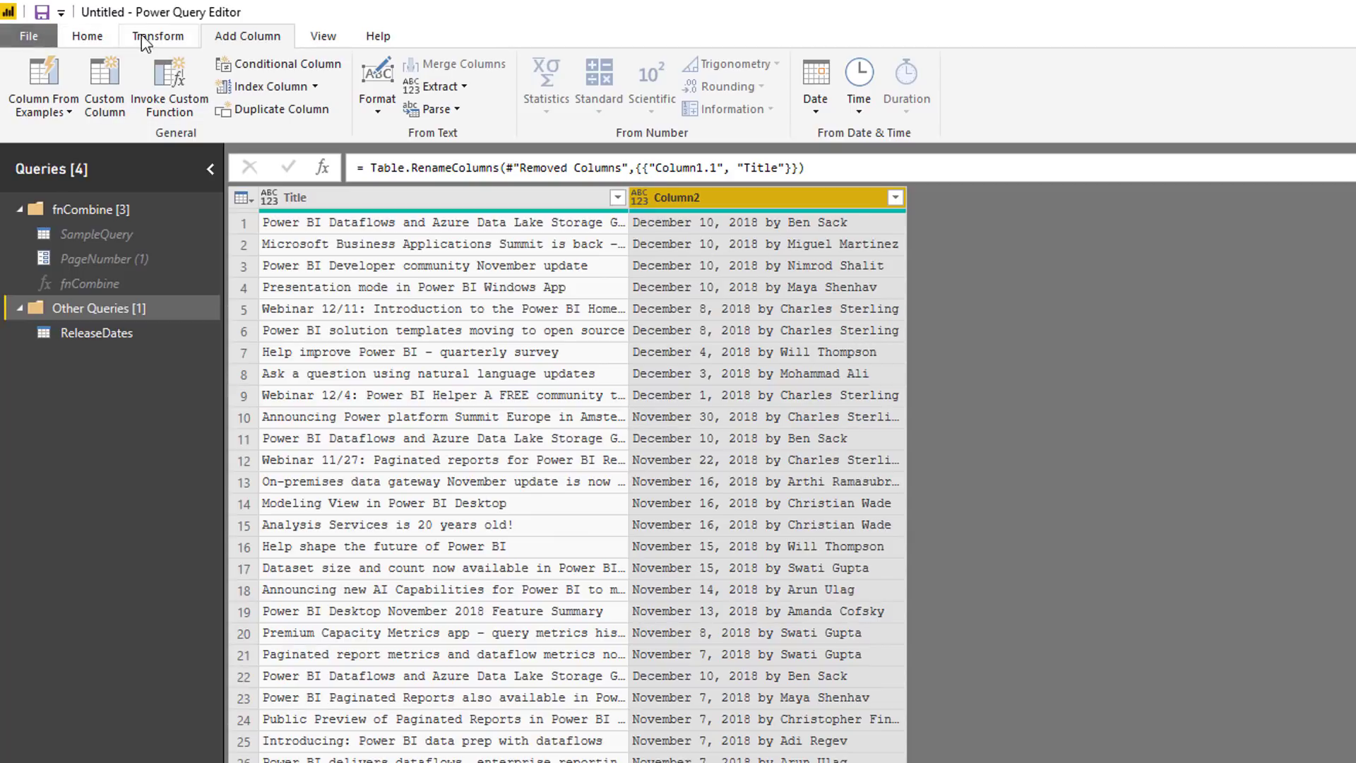
{"action": "left_click", "coordinate": [159, 37]}
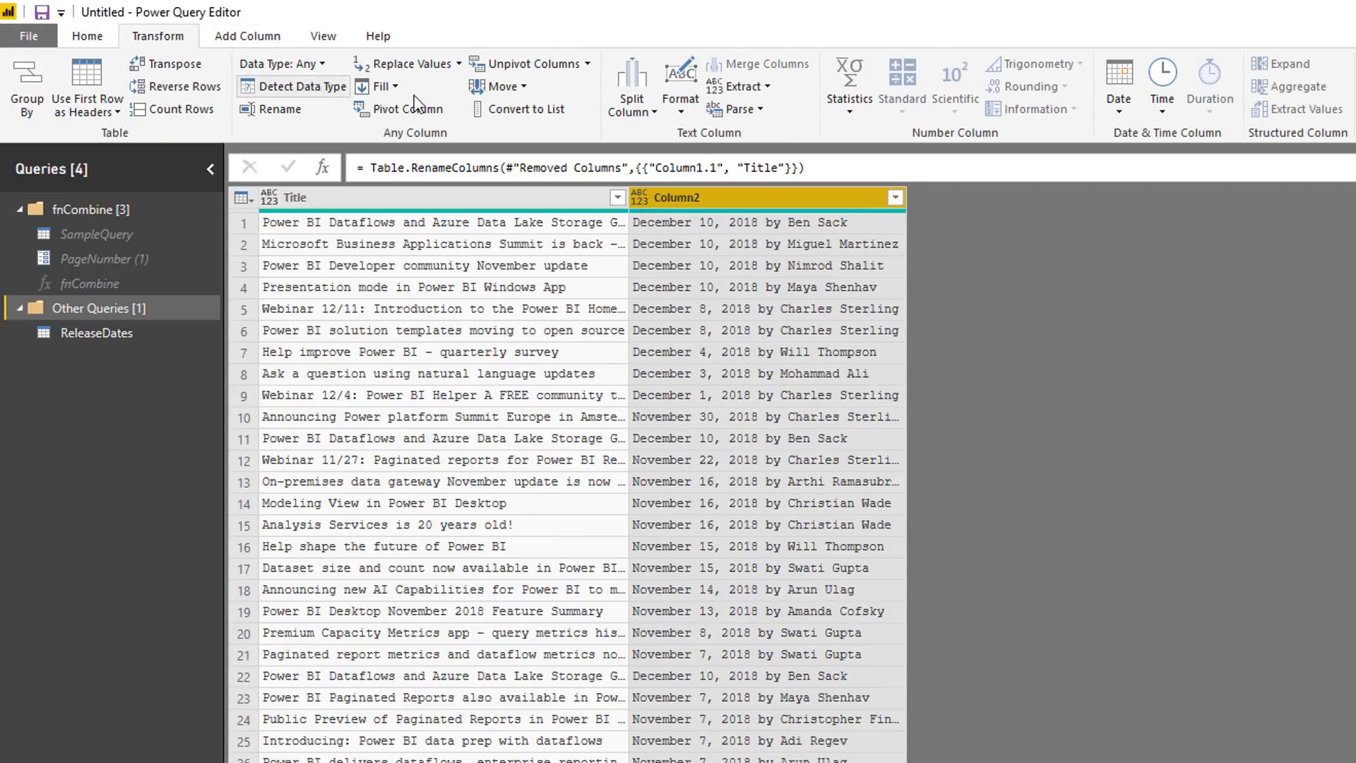
{"action": "left_click", "coordinate": [632, 99]}
{"action": "left_click", "coordinate": [594, 136]}
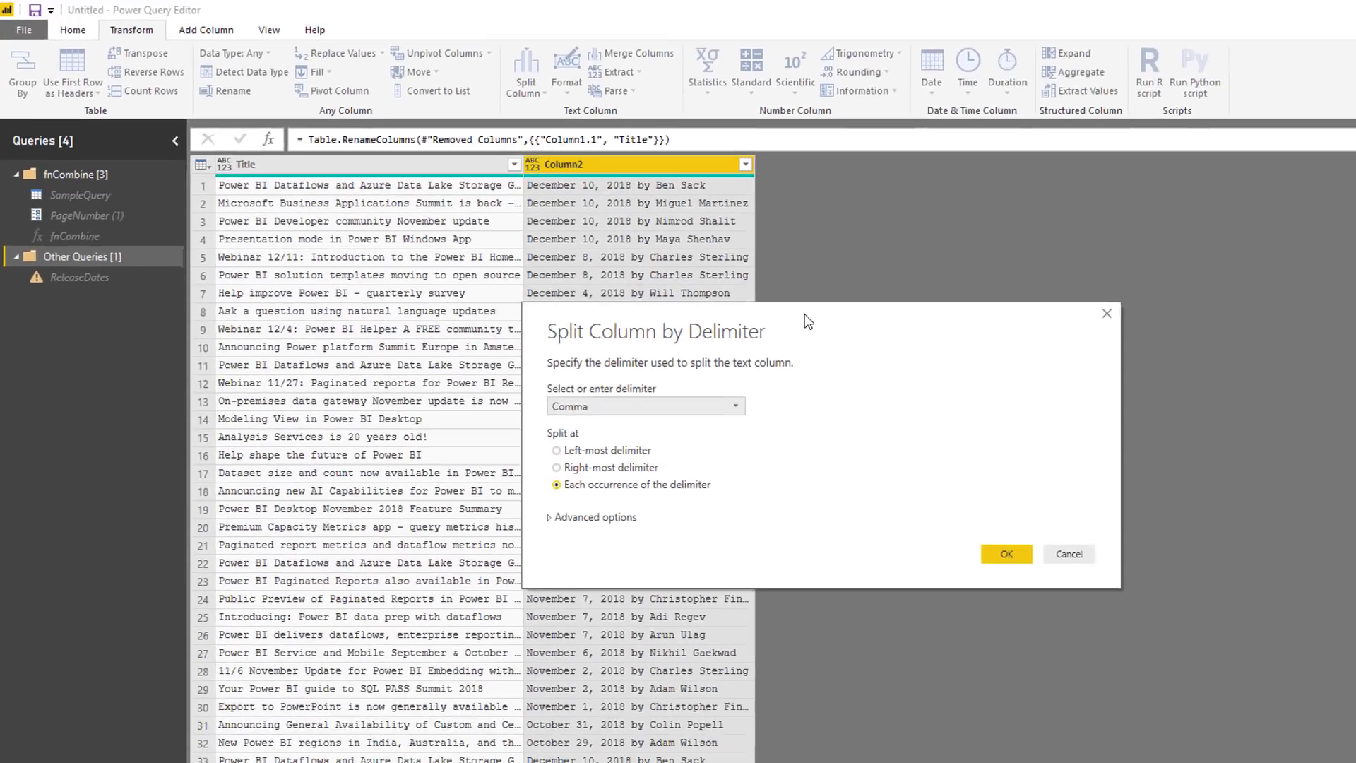
{"action": "left_click_drag", "start_coordinate": [809, 322], "coordinate": [1077, 239]}
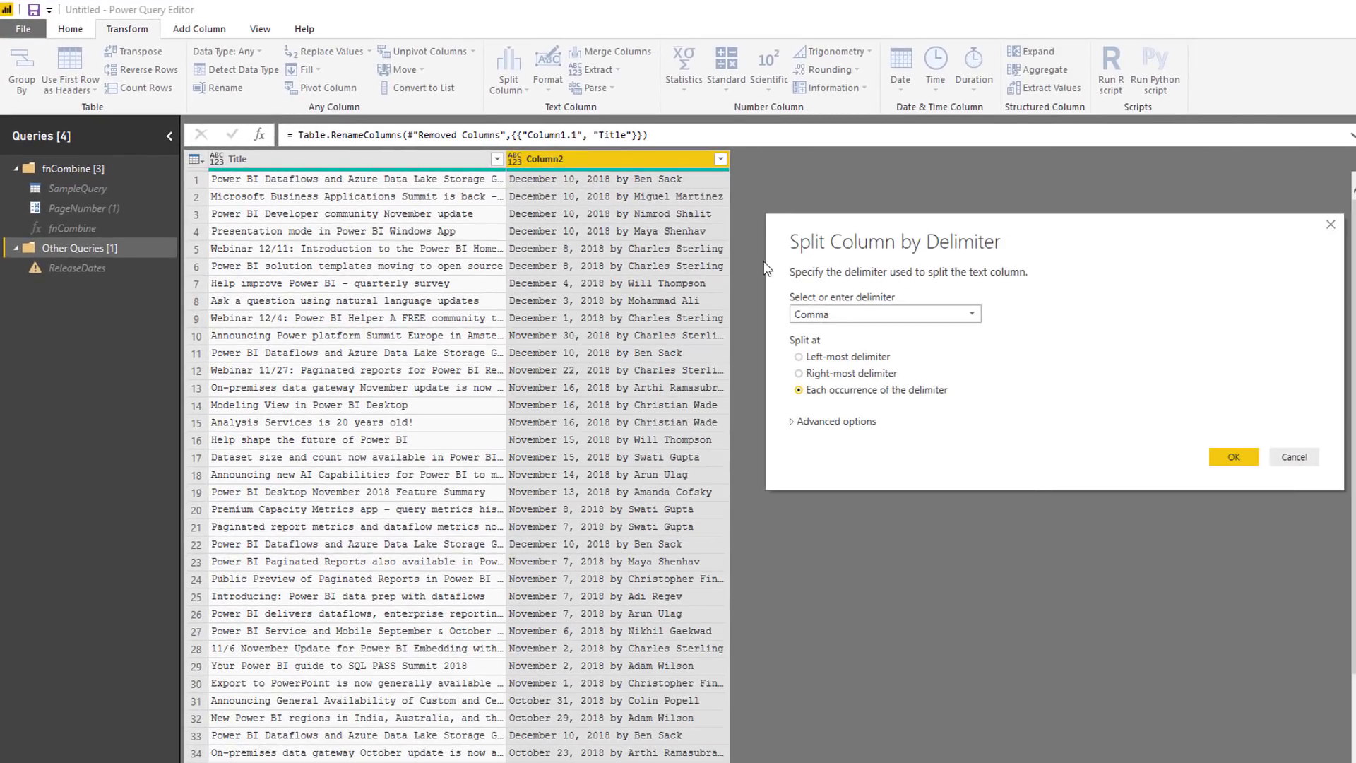
{"action": "left_click", "coordinate": [837, 312]}
{"action": "left_click", "coordinate": [813, 434]}
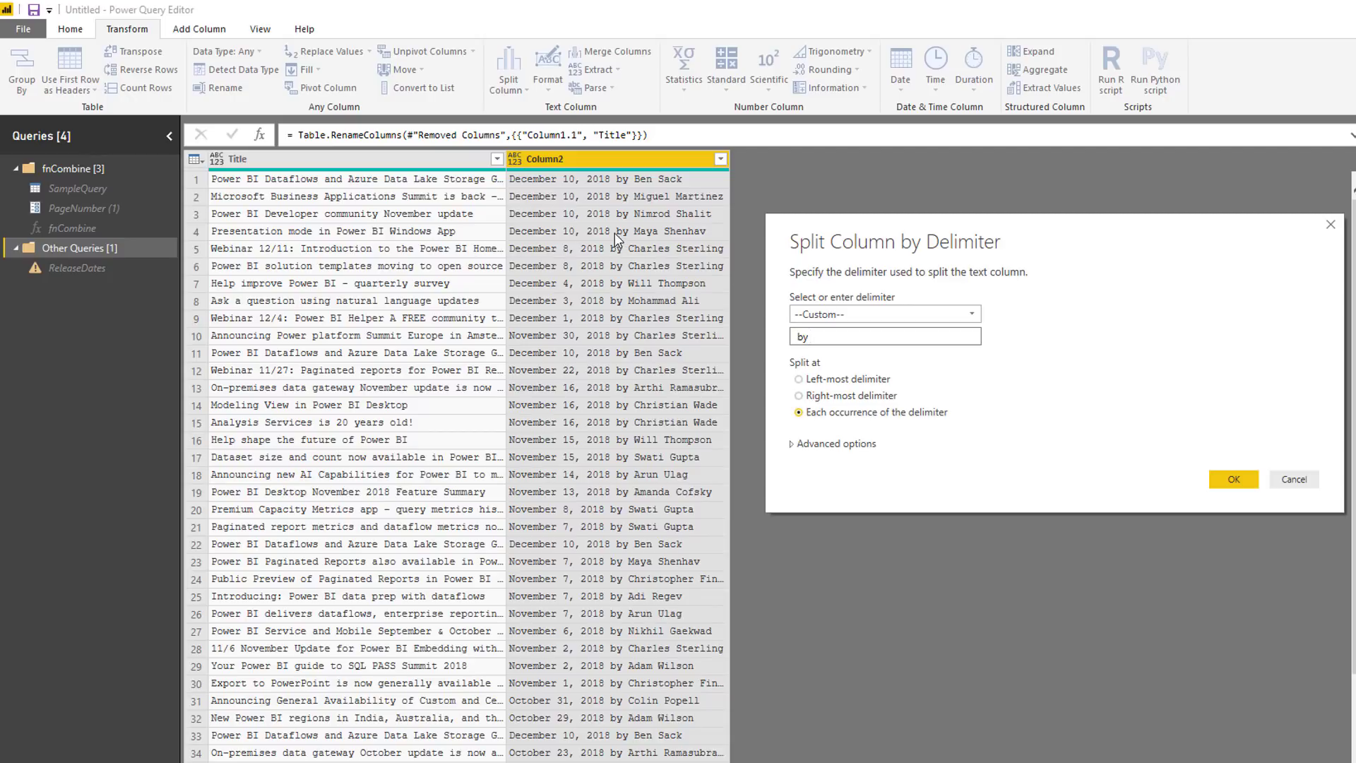
{"action": "left_click", "coordinate": [1235, 480]}
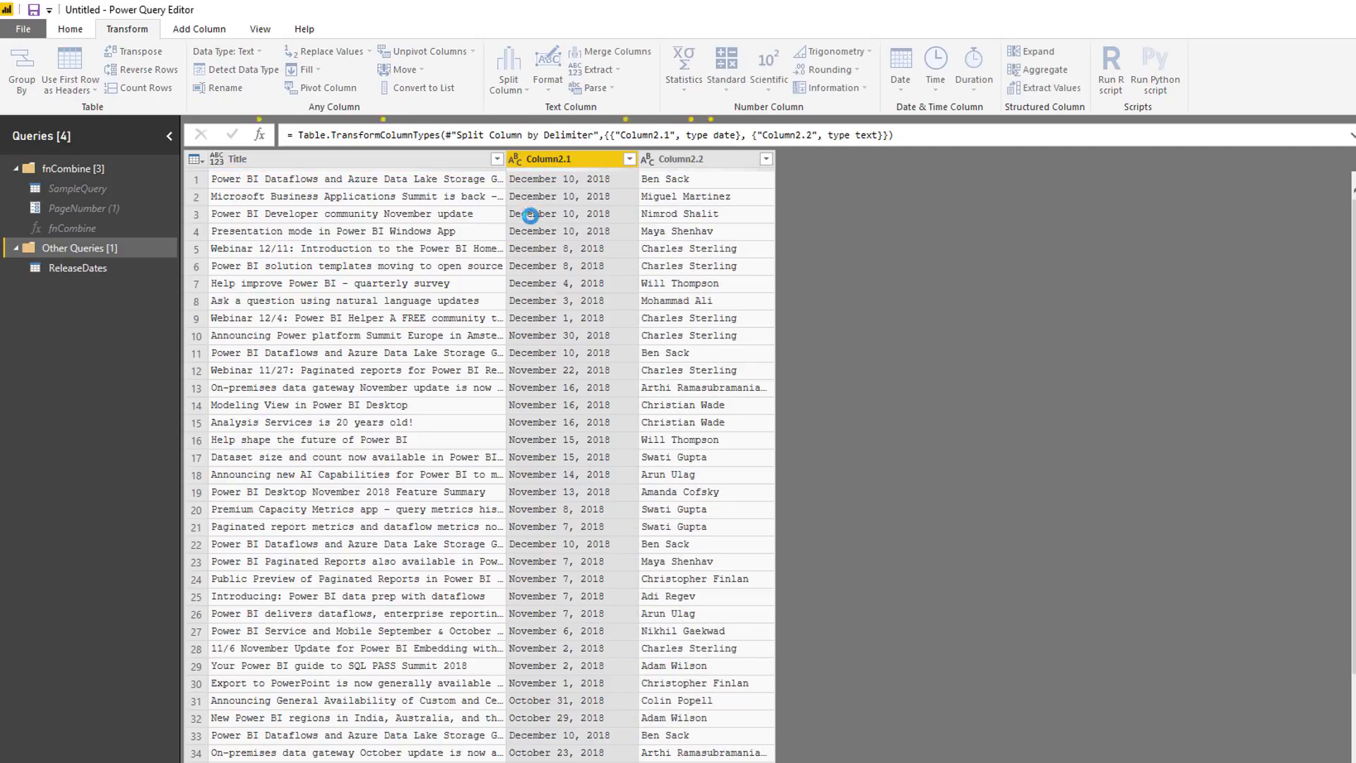
Step: Rename the split columns Date and Author, and widen the Title column
{"action": "double_click", "coordinate": [558, 160]}
{"action": "key", "text": "Return"}
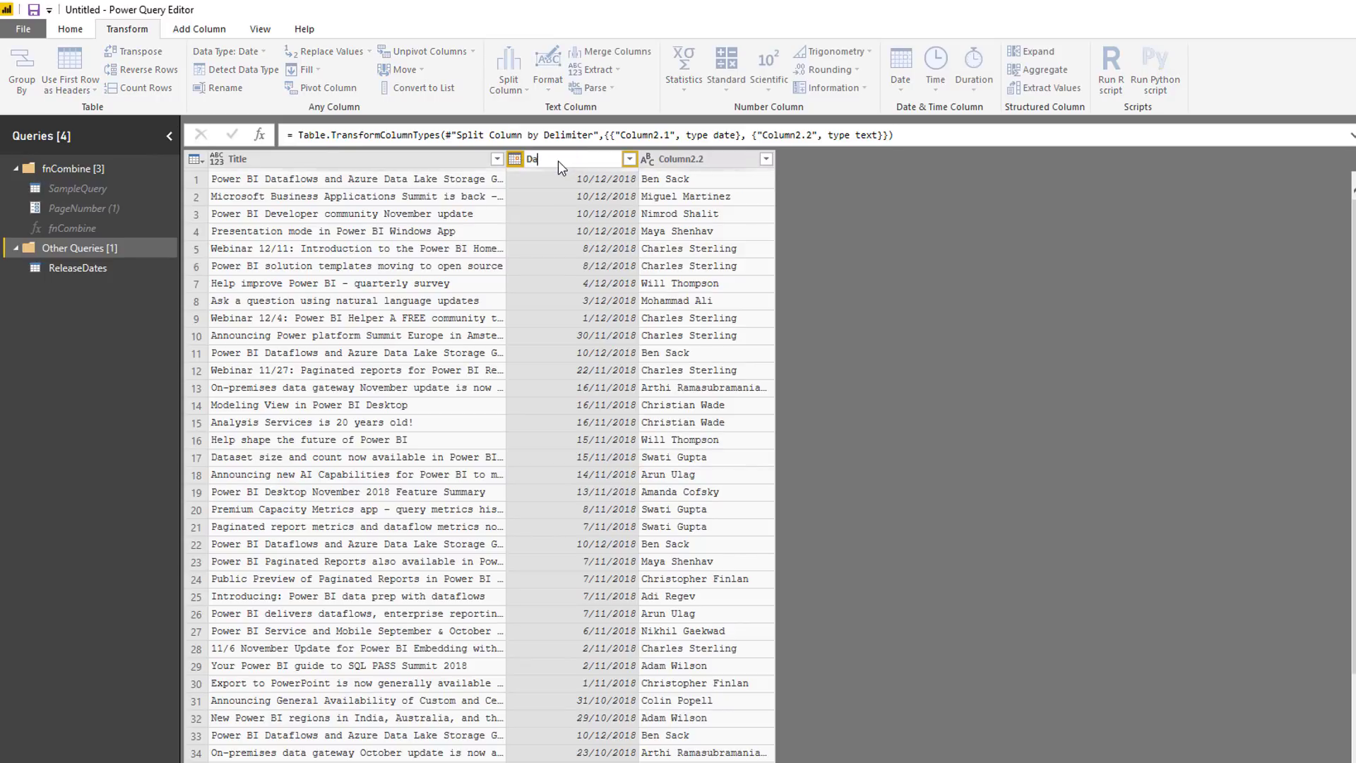
{"action": "double_click", "coordinate": [669, 160]}
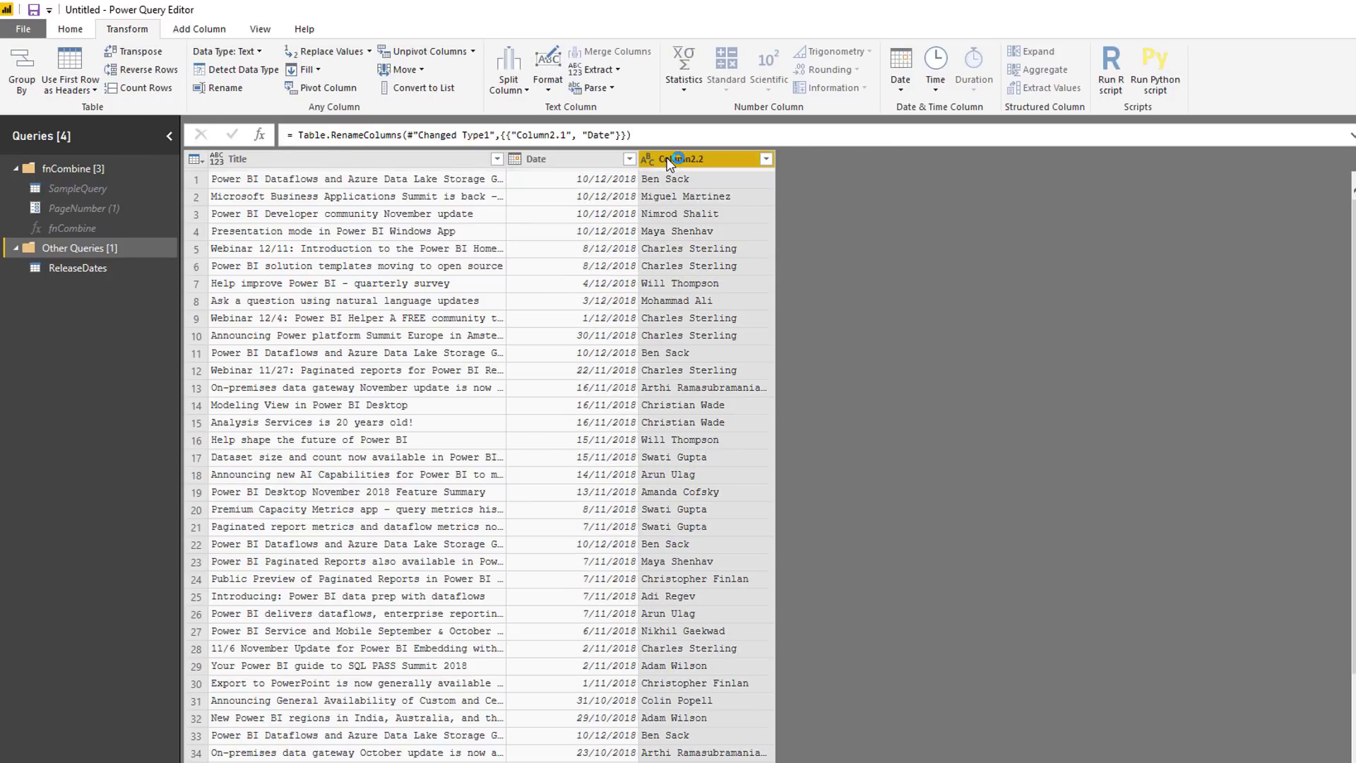
{"action": "type", "text": "Au"}
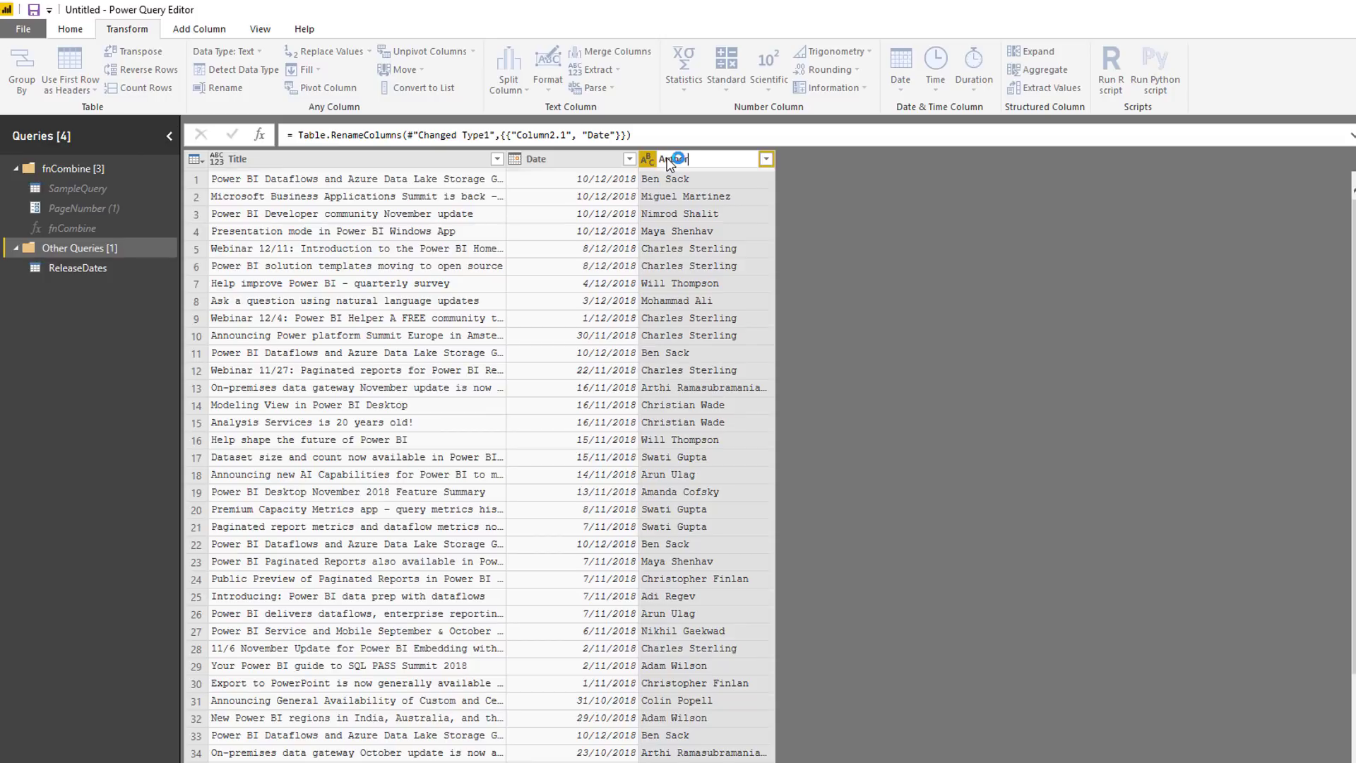
{"action": "type", "text": "thor"}
{"action": "key", "text": "Return"}
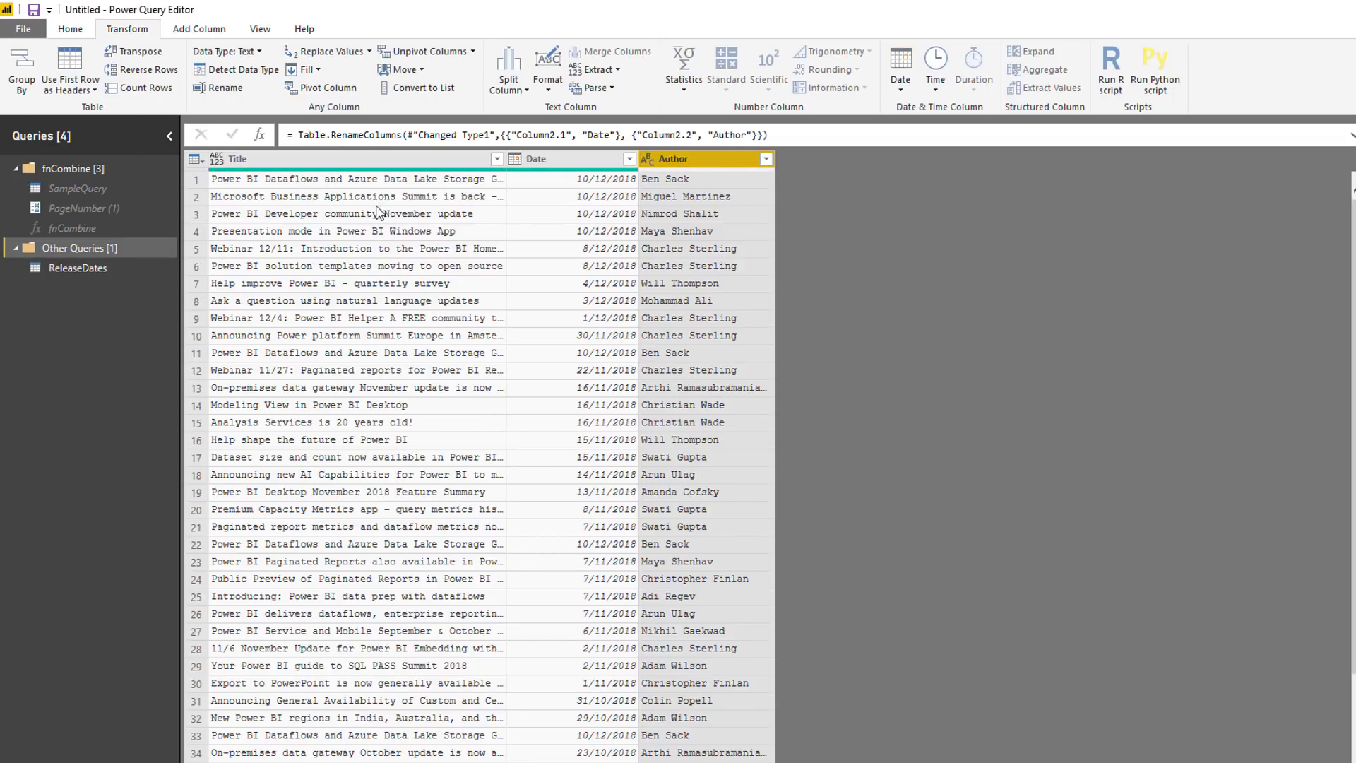
{"action": "left_click_drag", "start_coordinate": [505, 158], "coordinate": [559, 159]}
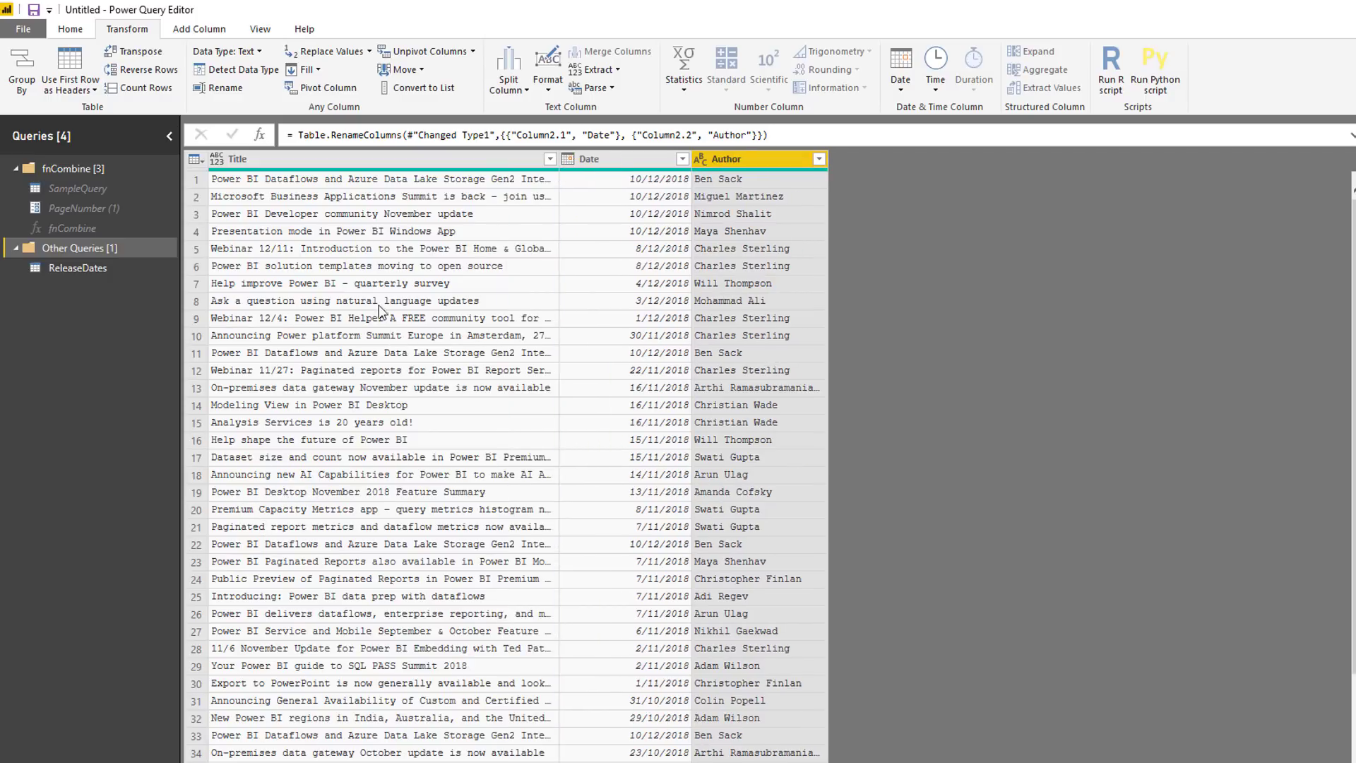
{"action": "left_click", "coordinate": [456, 159]}
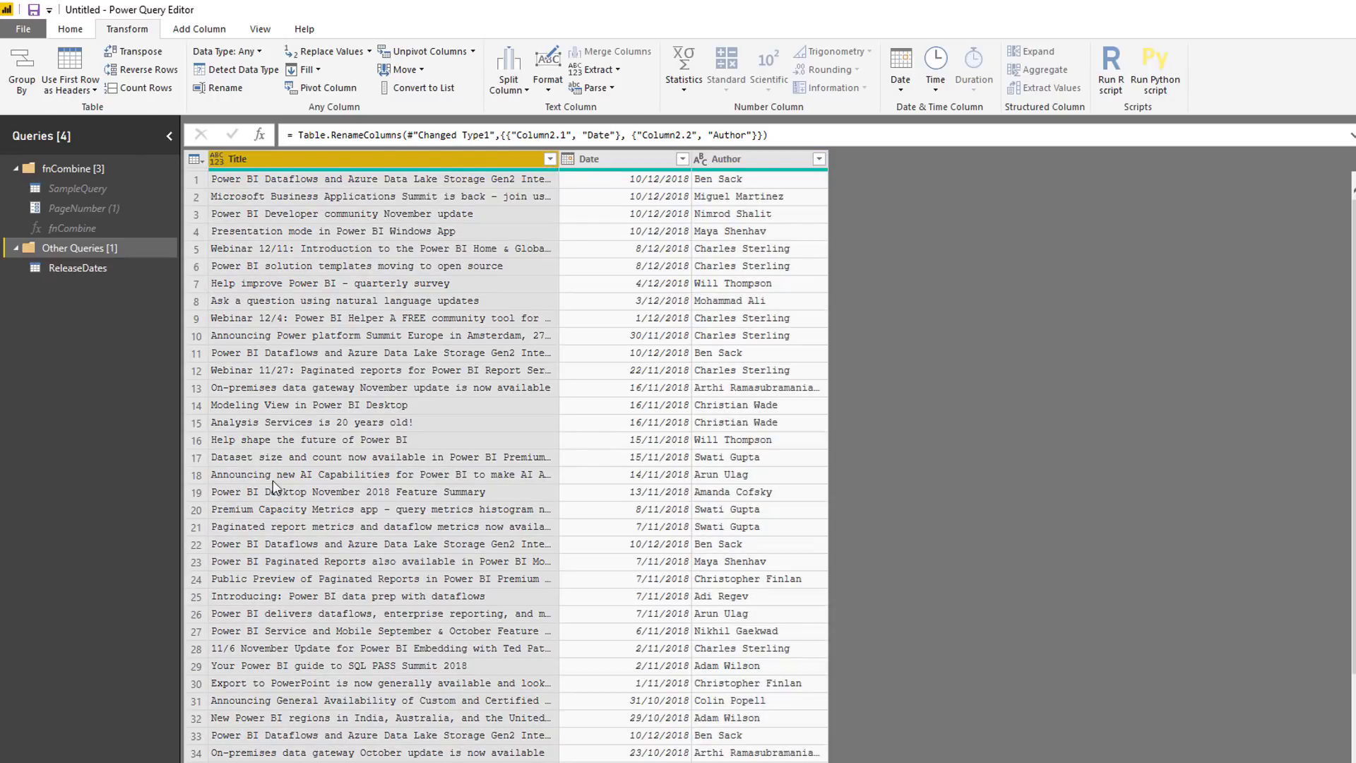
Step: Filter Title to rows containing 'Power BI Desktop'
{"action": "left_click", "coordinate": [549, 160]}
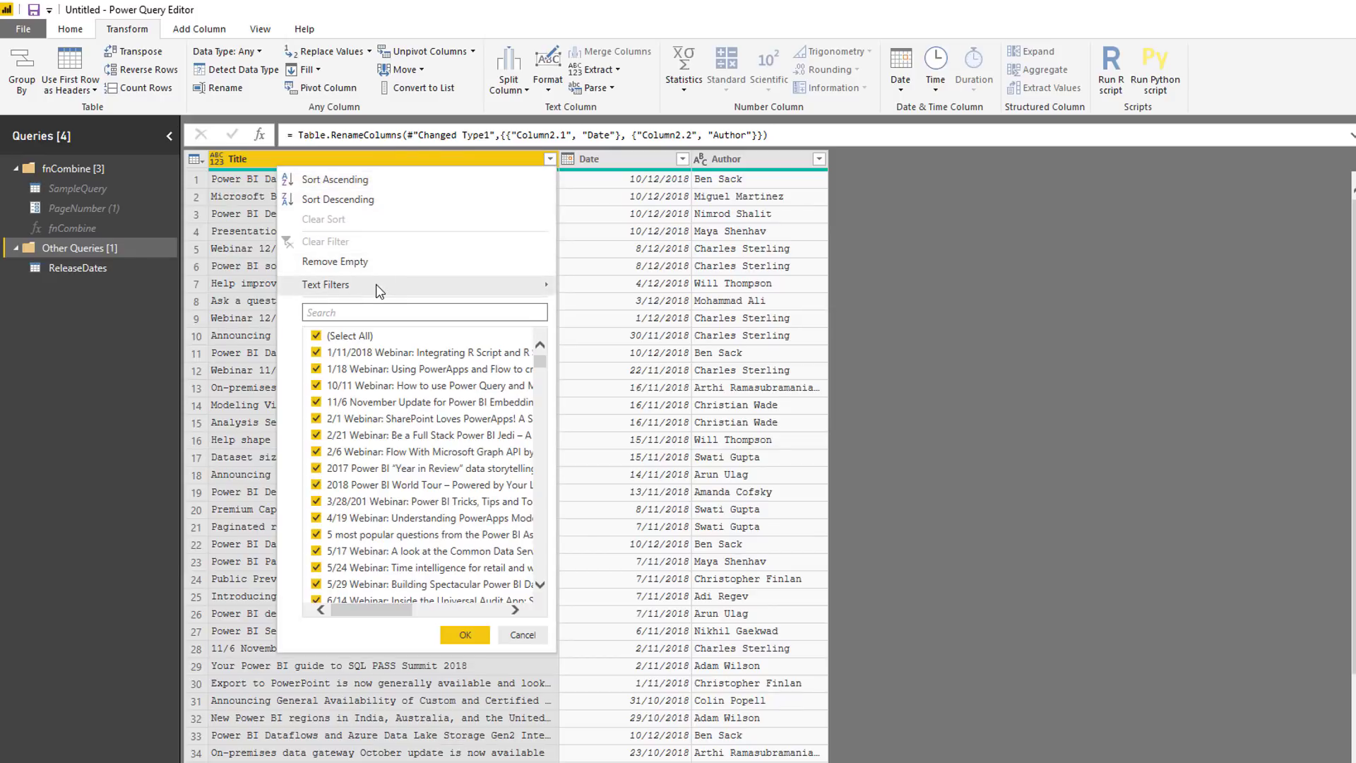
{"action": "mouse_move", "coordinate": [380, 289]}
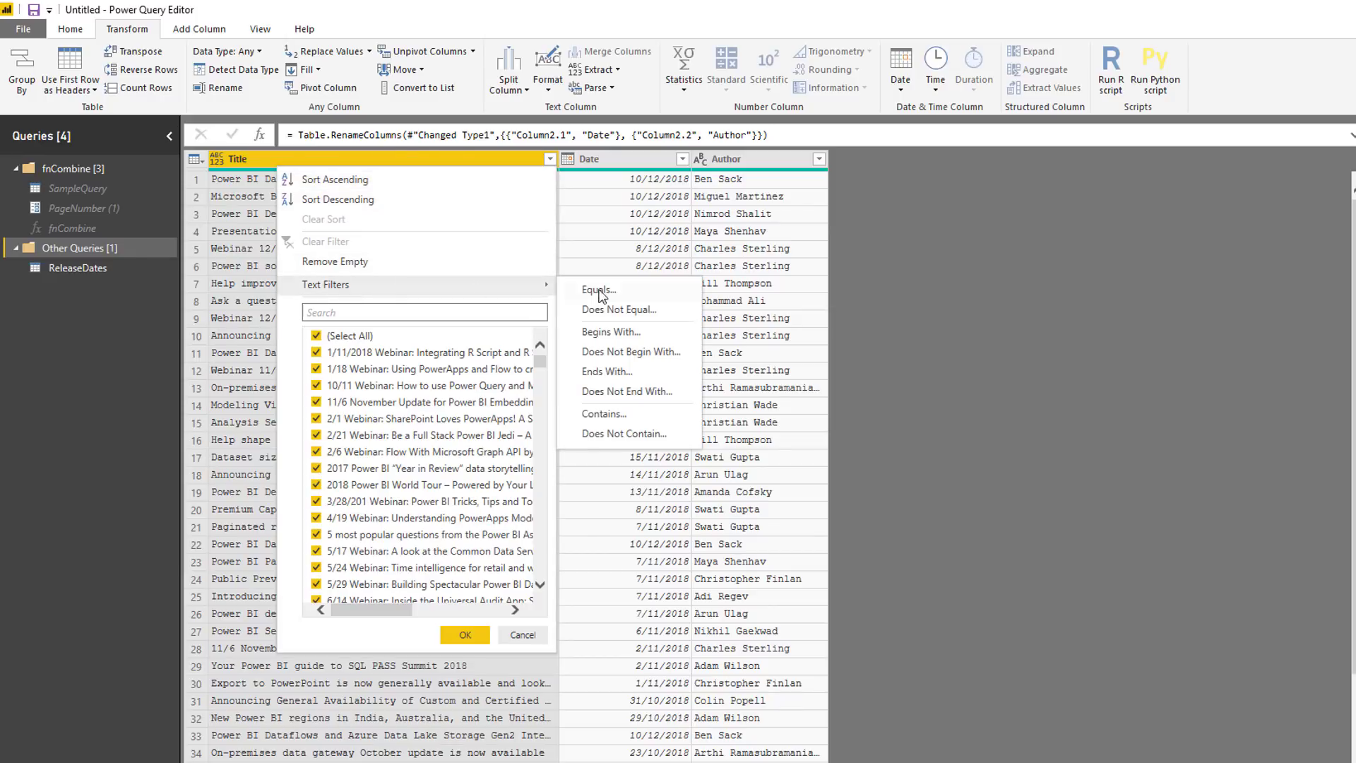
{"action": "left_click", "coordinate": [620, 414]}
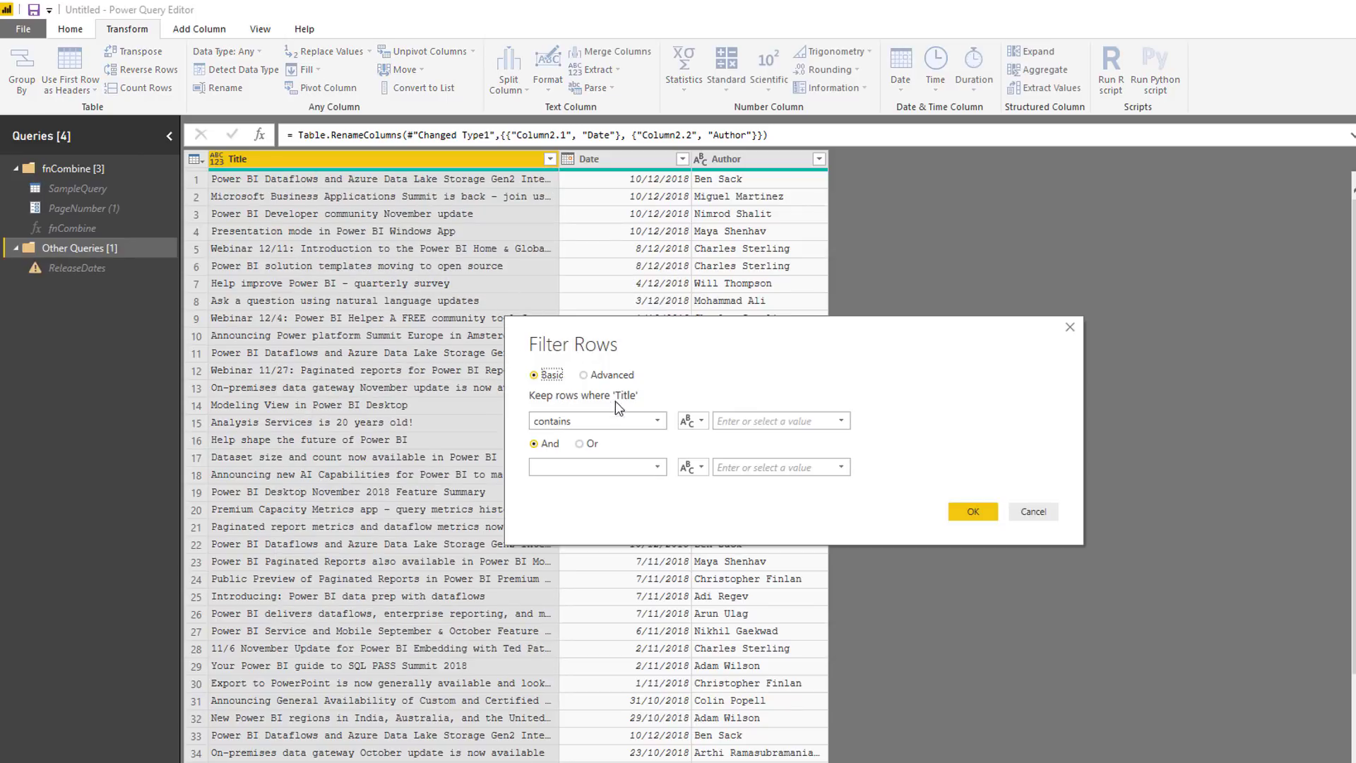
{"action": "type", "text": "Pow"}
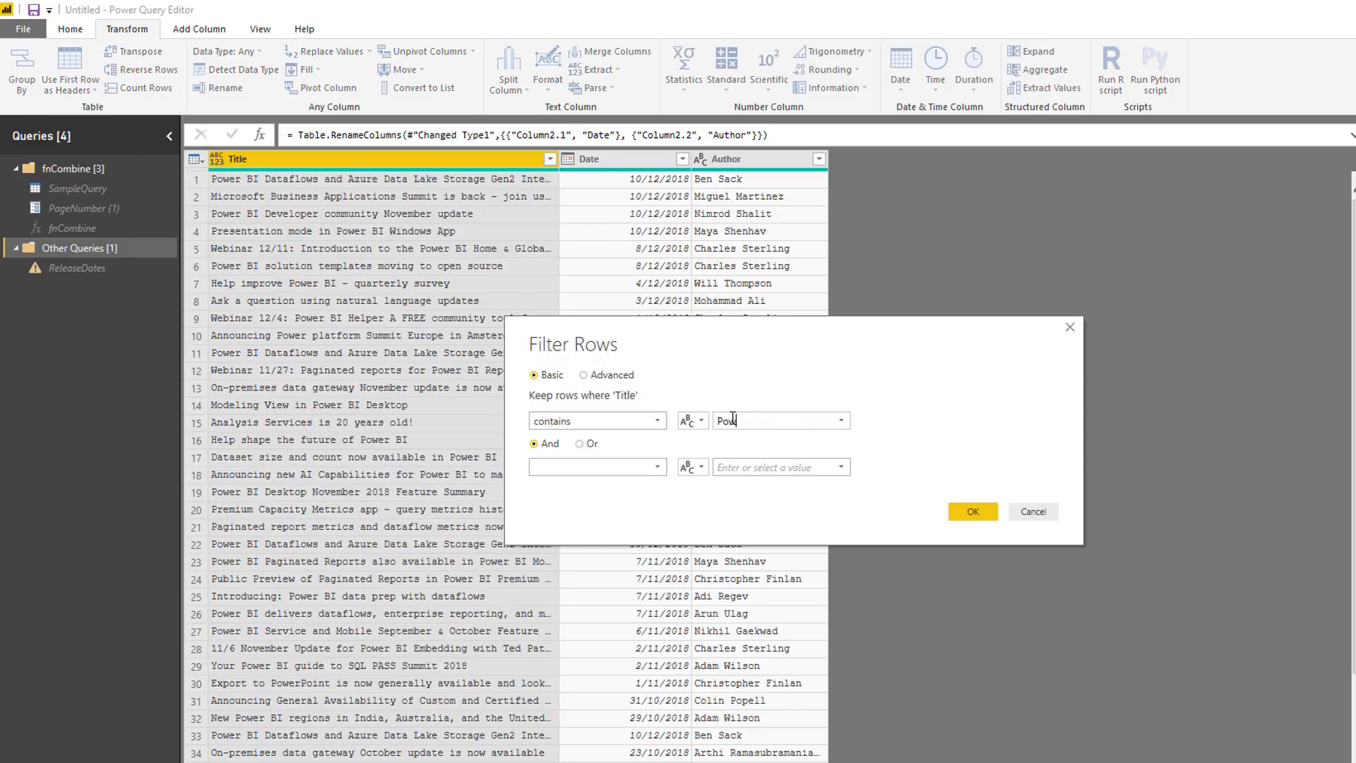
{"action": "type", "text": "er BI Desktop"}
{"action": "left_click", "coordinate": [977, 511]}
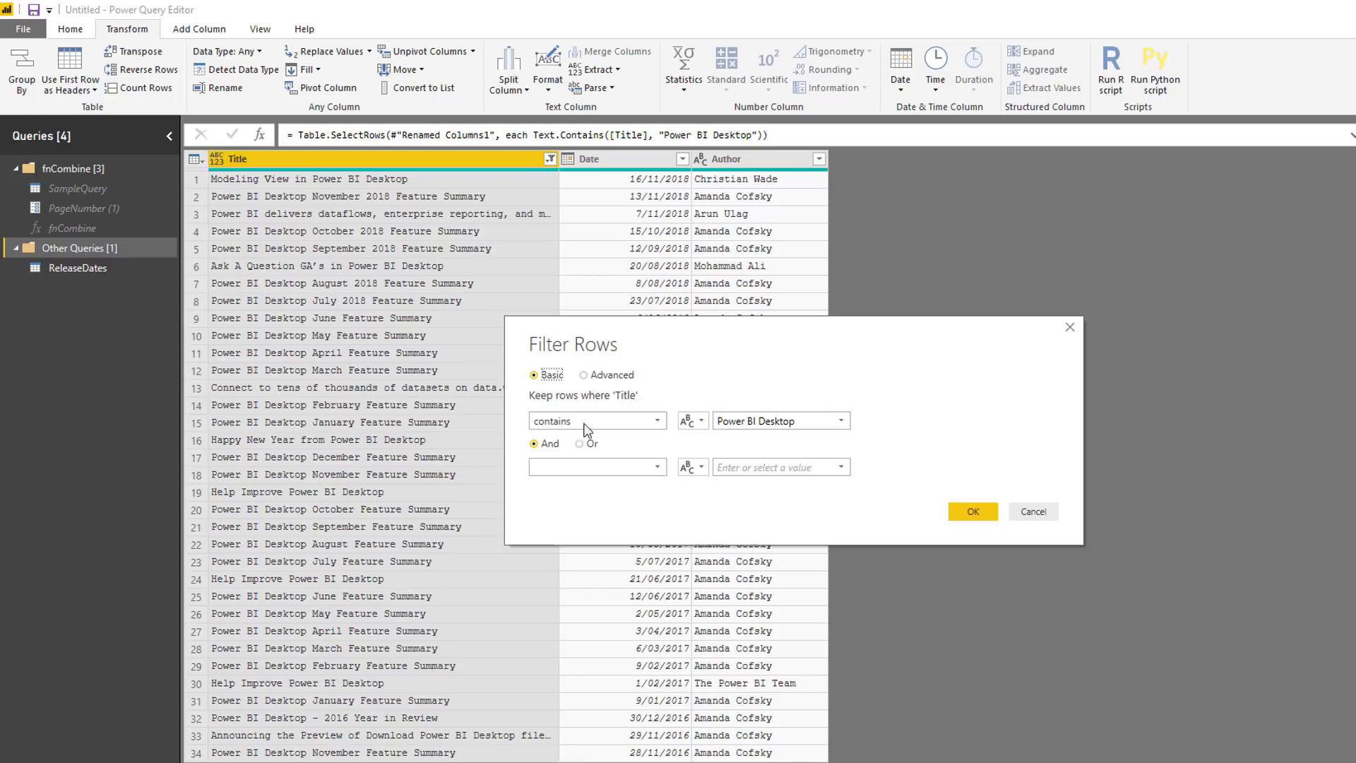
Step: Add a second And condition requiring Title to contain 'Feature Summary'
{"action": "left_click", "coordinate": [580, 466]}
{"action": "left_click", "coordinate": [578, 602]}
{"action": "left_click", "coordinate": [746, 467]}
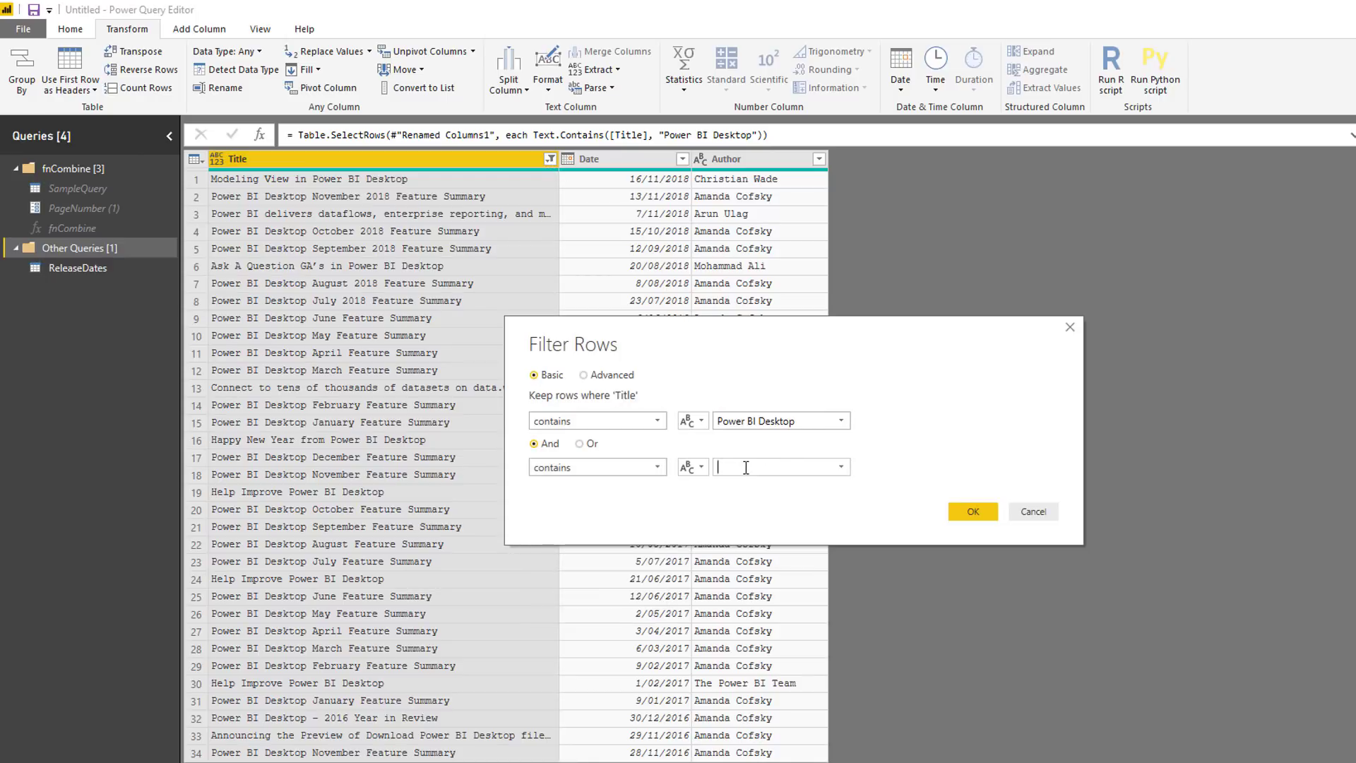
{"action": "type", "text": "Feature Summary"}
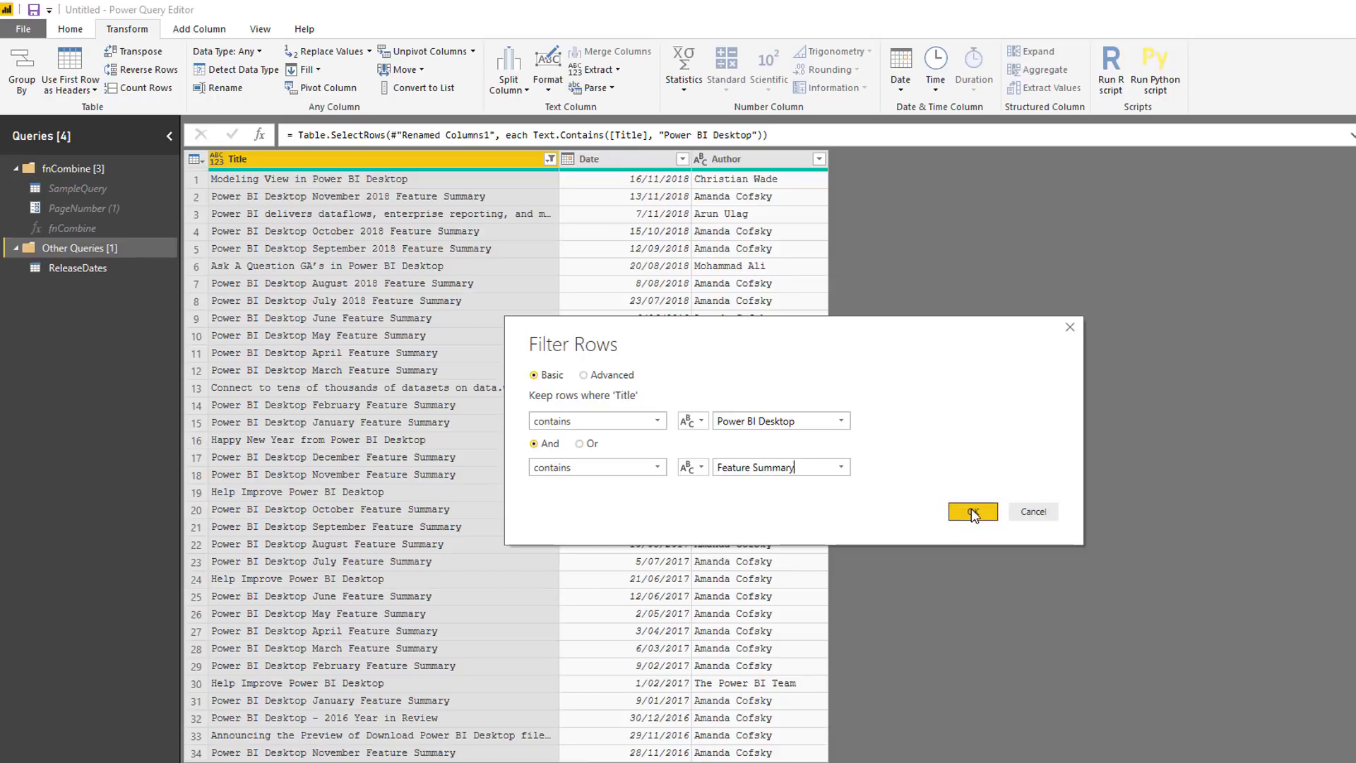
{"action": "left_click", "coordinate": [972, 511]}
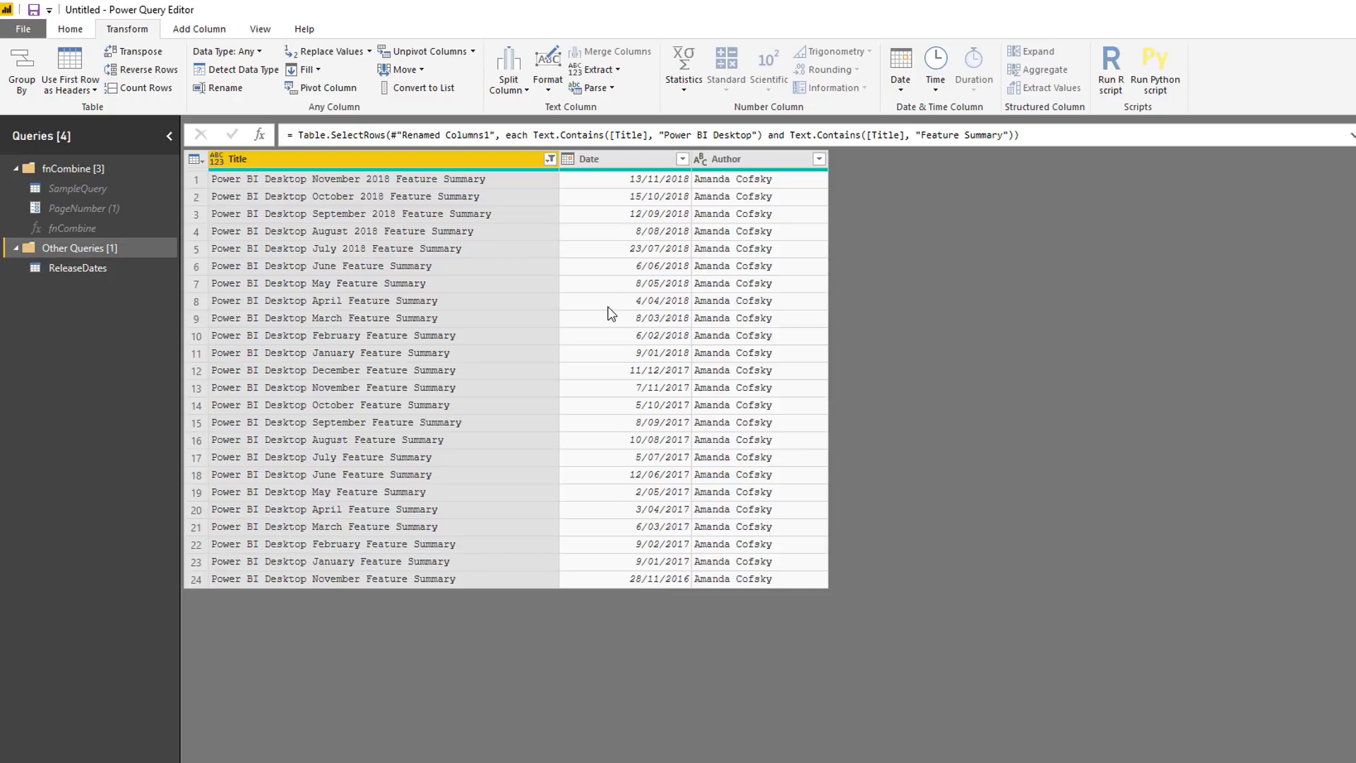
Step: Add a Day of Week column from Date and append +1 so it counts from 1
{"action": "left_click", "coordinate": [617, 159]}
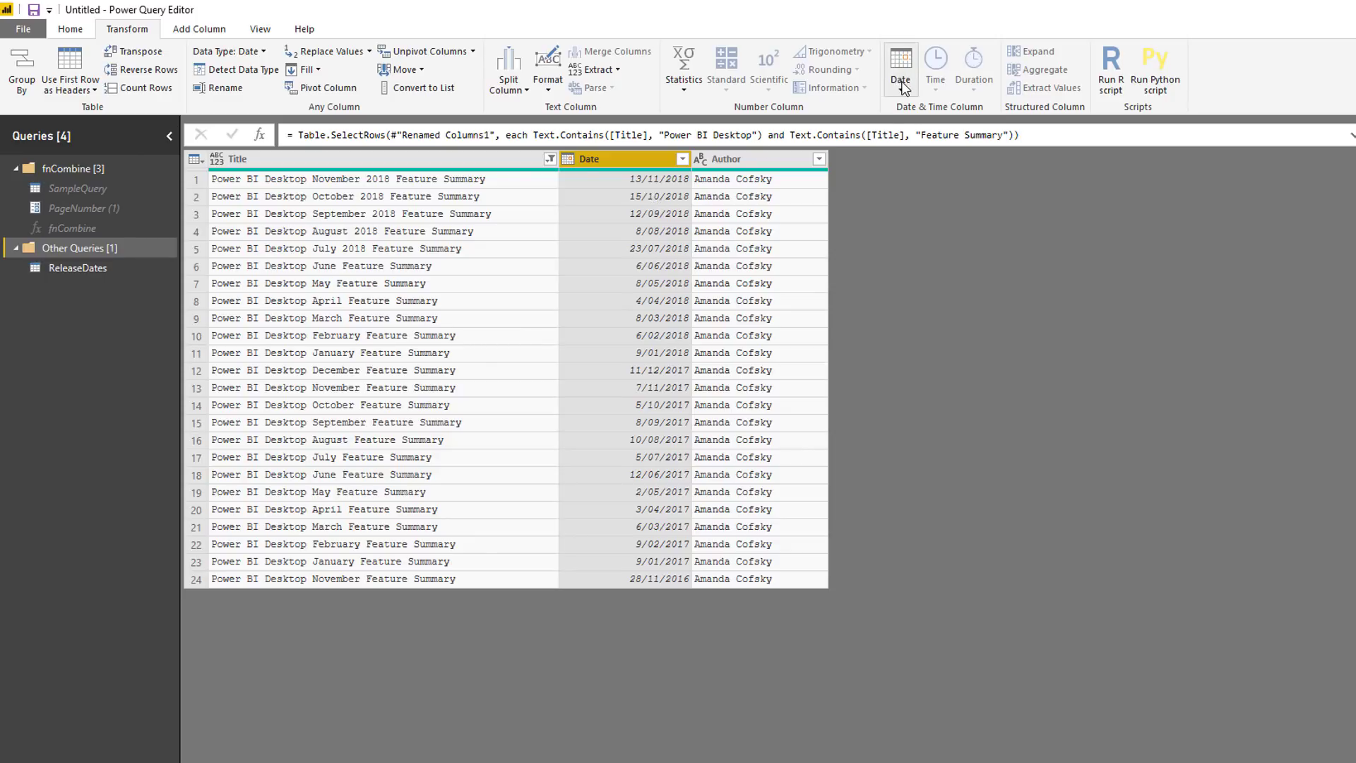
{"action": "left_click", "coordinate": [216, 30]}
{"action": "left_click", "coordinate": [656, 97]}
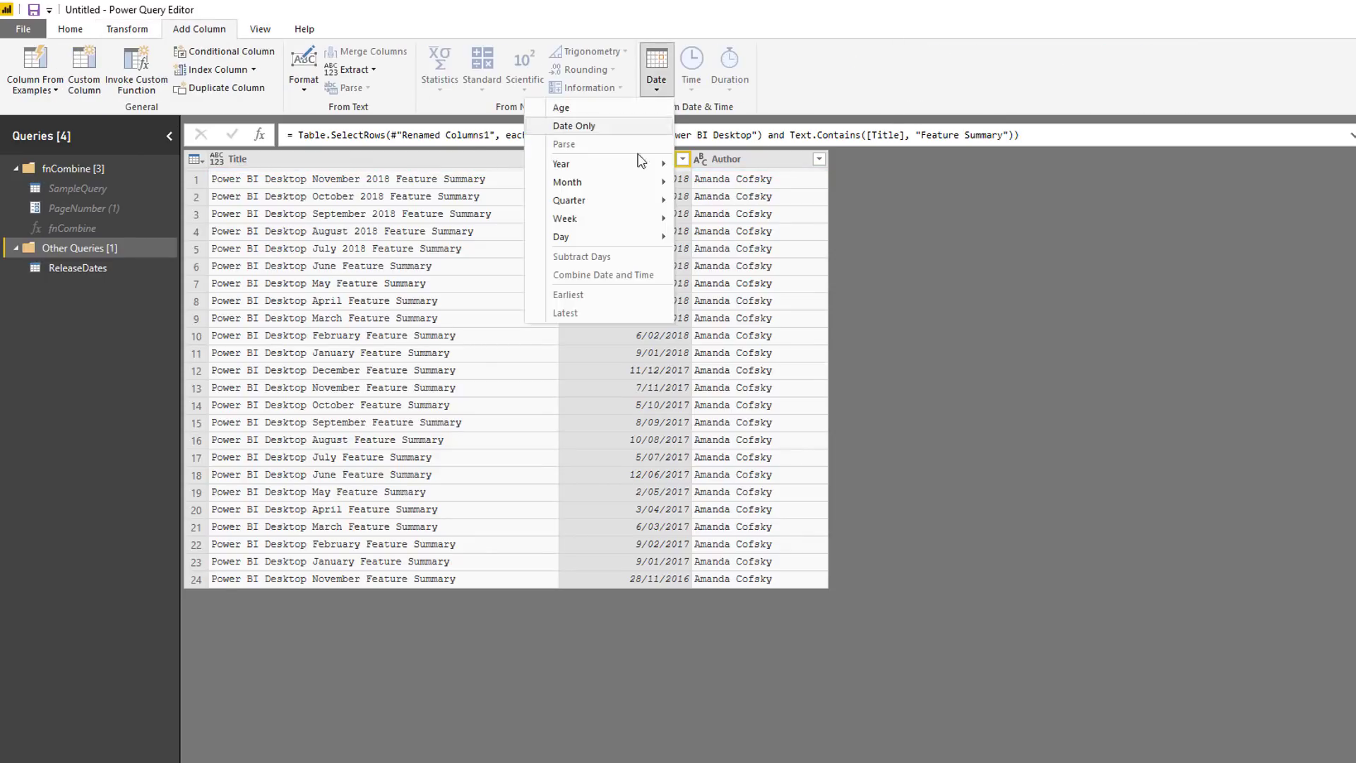
{"action": "mouse_move", "coordinate": [607, 236]}
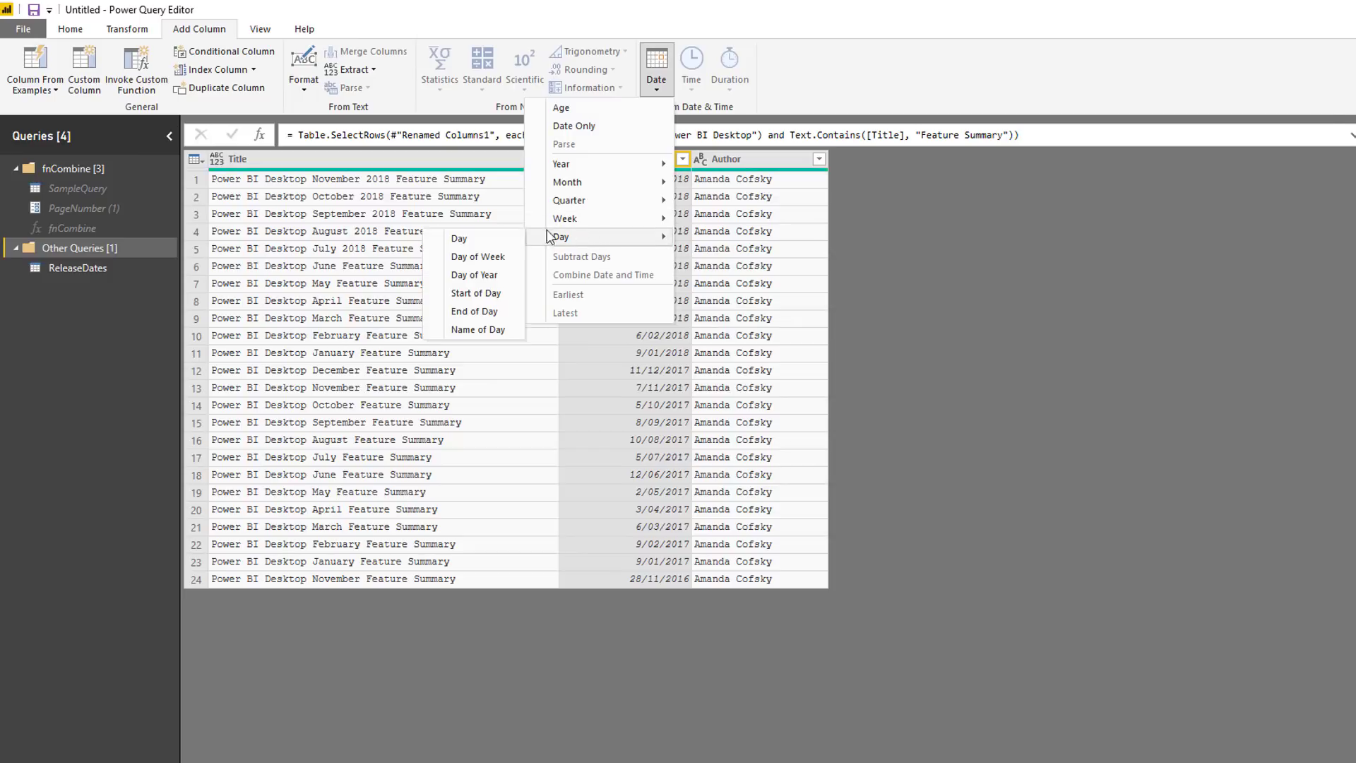
{"action": "left_click", "coordinate": [486, 257]}
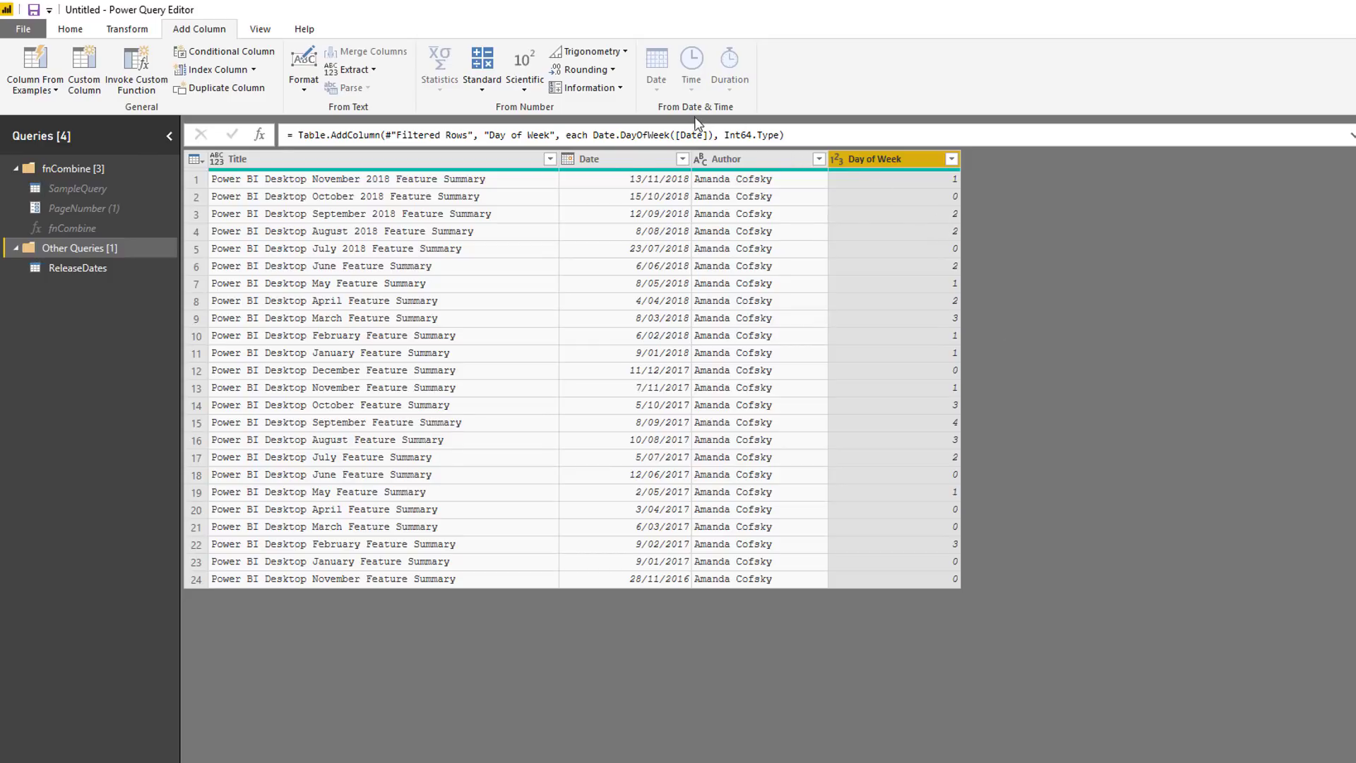
{"action": "left_click", "coordinate": [710, 135]}
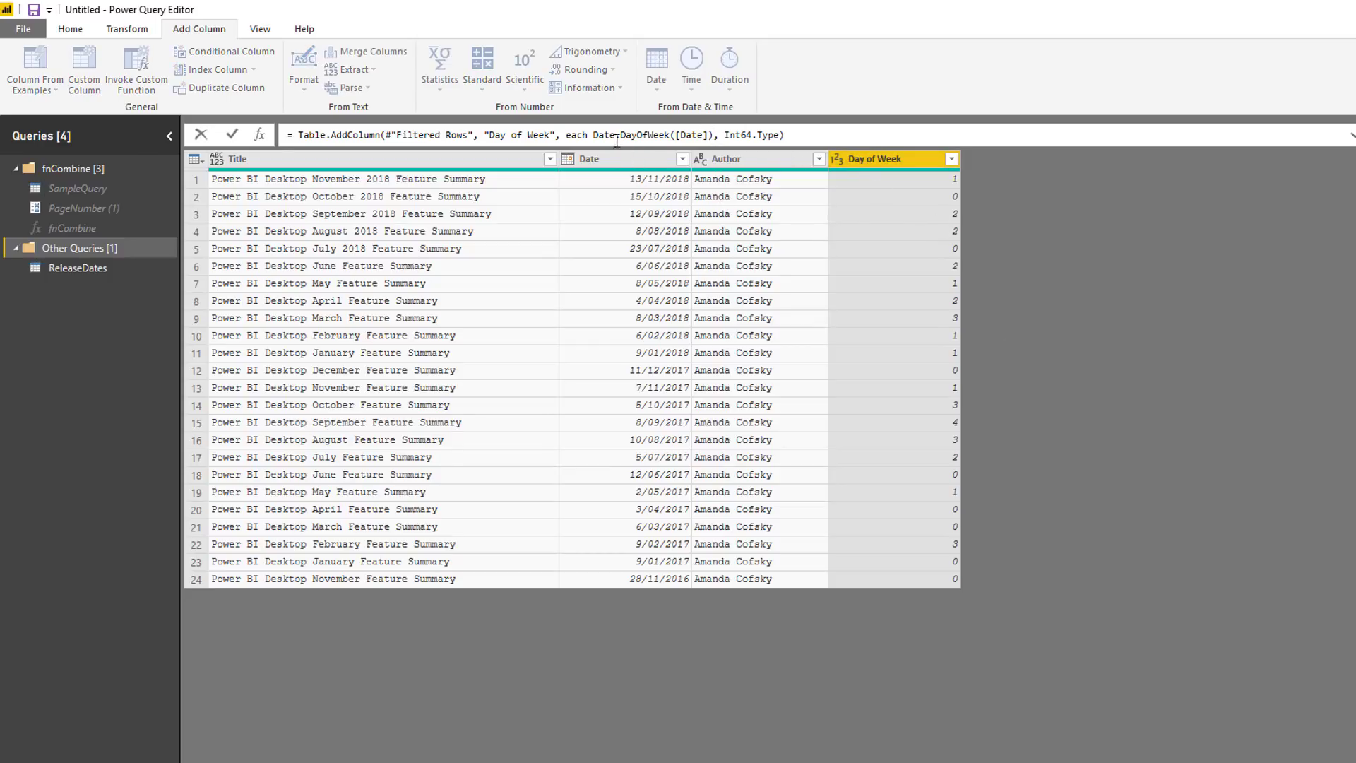
{"action": "left_click_drag", "start_coordinate": [595, 135], "coordinate": [714, 135]}
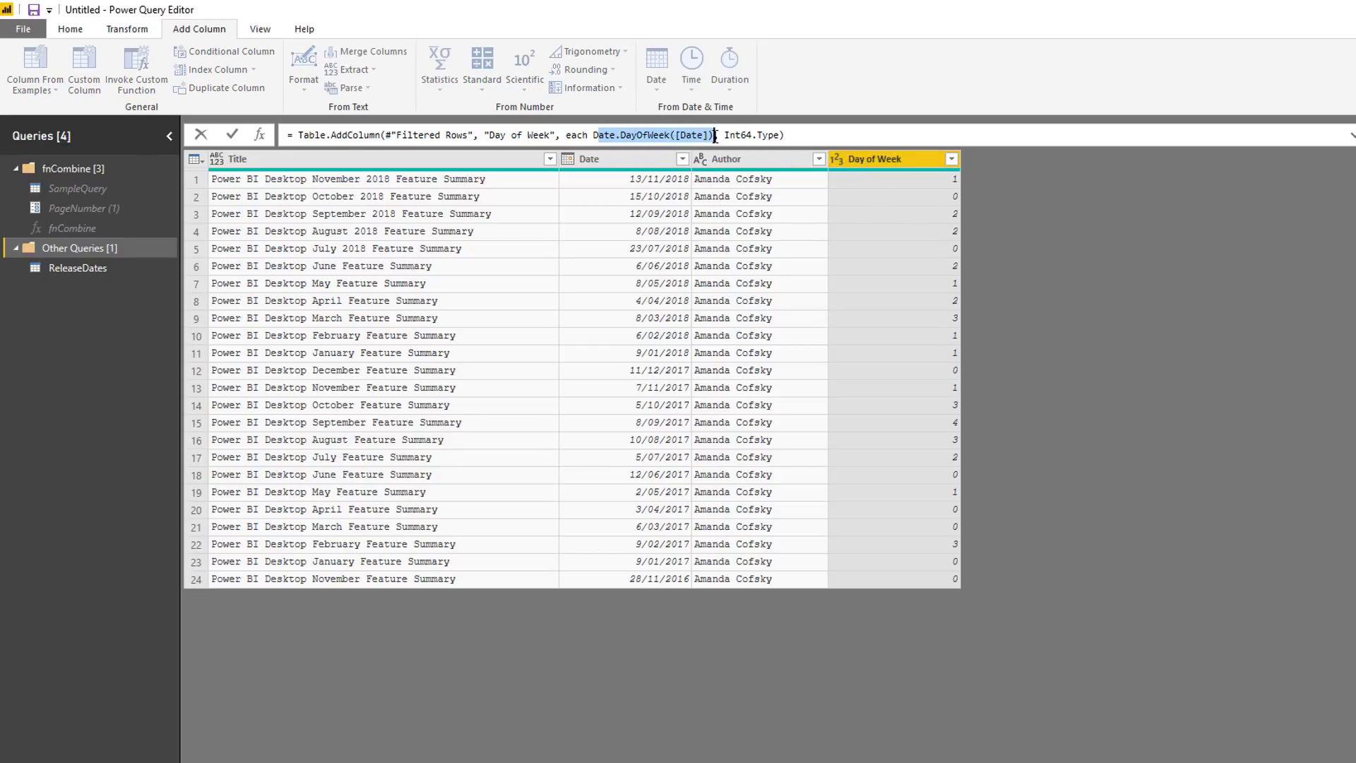
{"action": "left_click", "coordinate": [715, 135]}
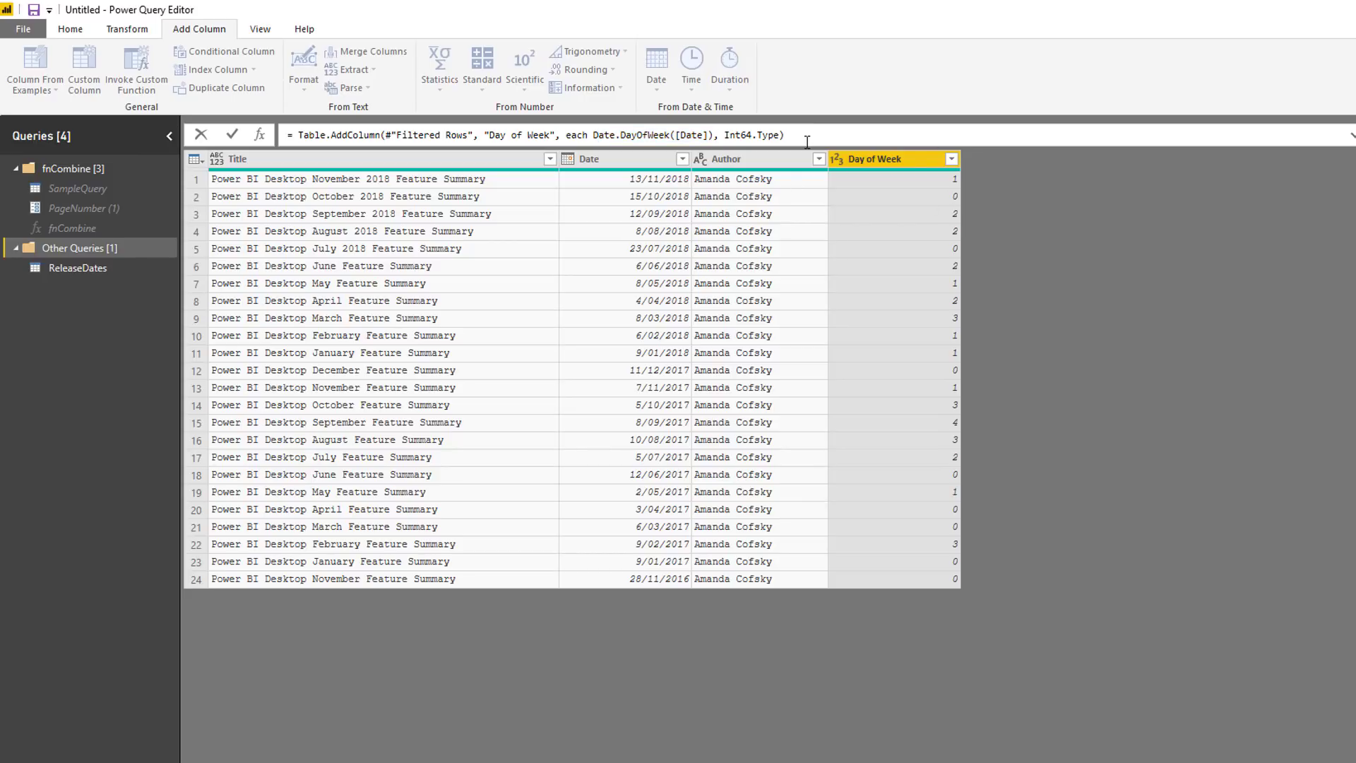
{"action": "type", "text": "+1"}
{"action": "key", "text": "Return"}
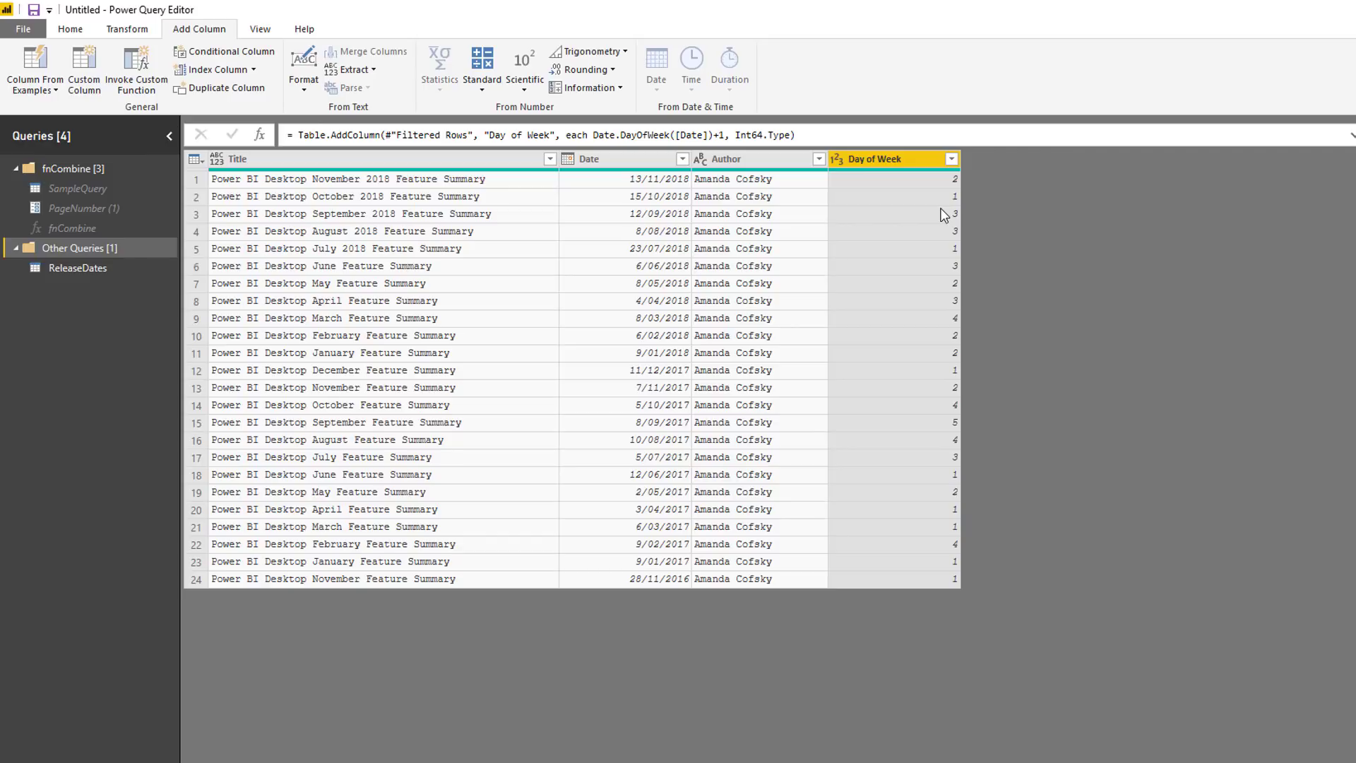
Step: Add a Day Name column with each release date's weekday name
{"action": "key", "text": "Home"}
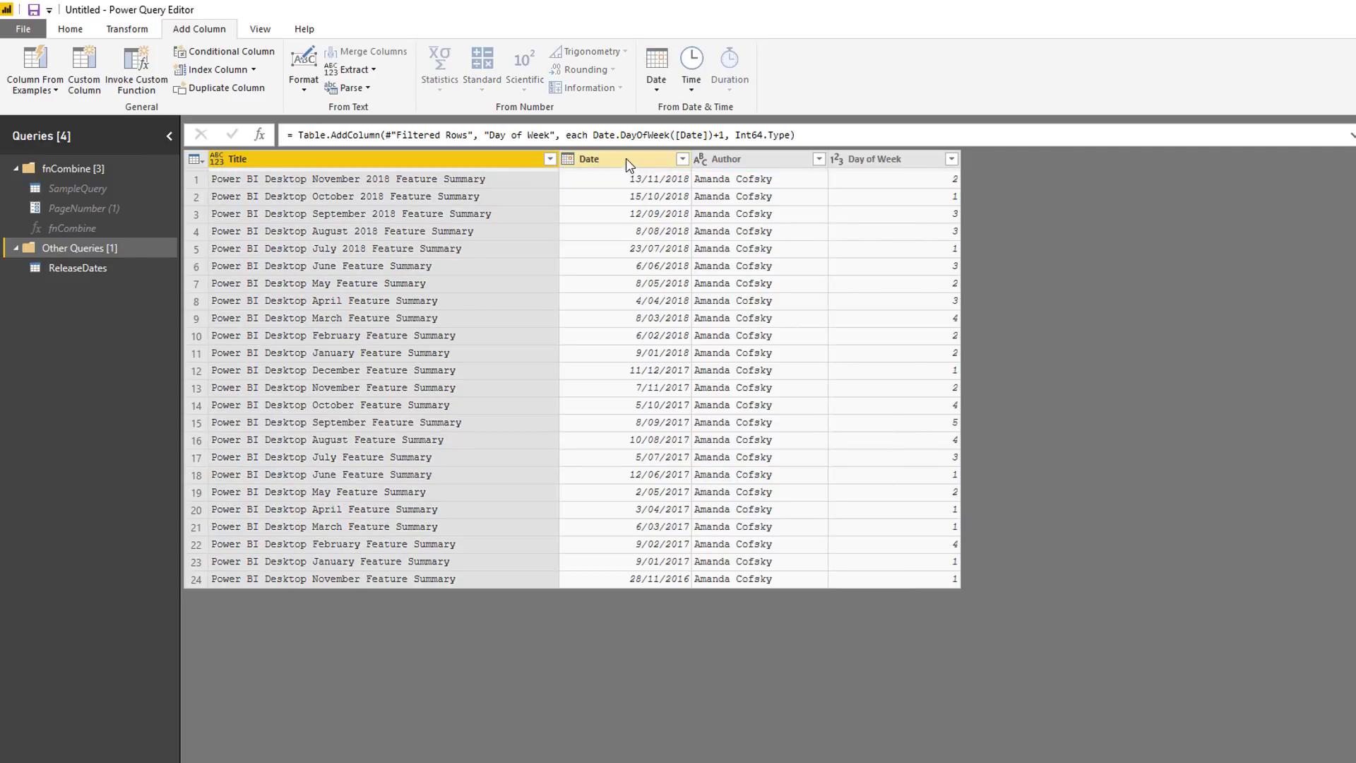
{"action": "left_click", "coordinate": [626, 158]}
{"action": "left_click", "coordinate": [656, 71]}
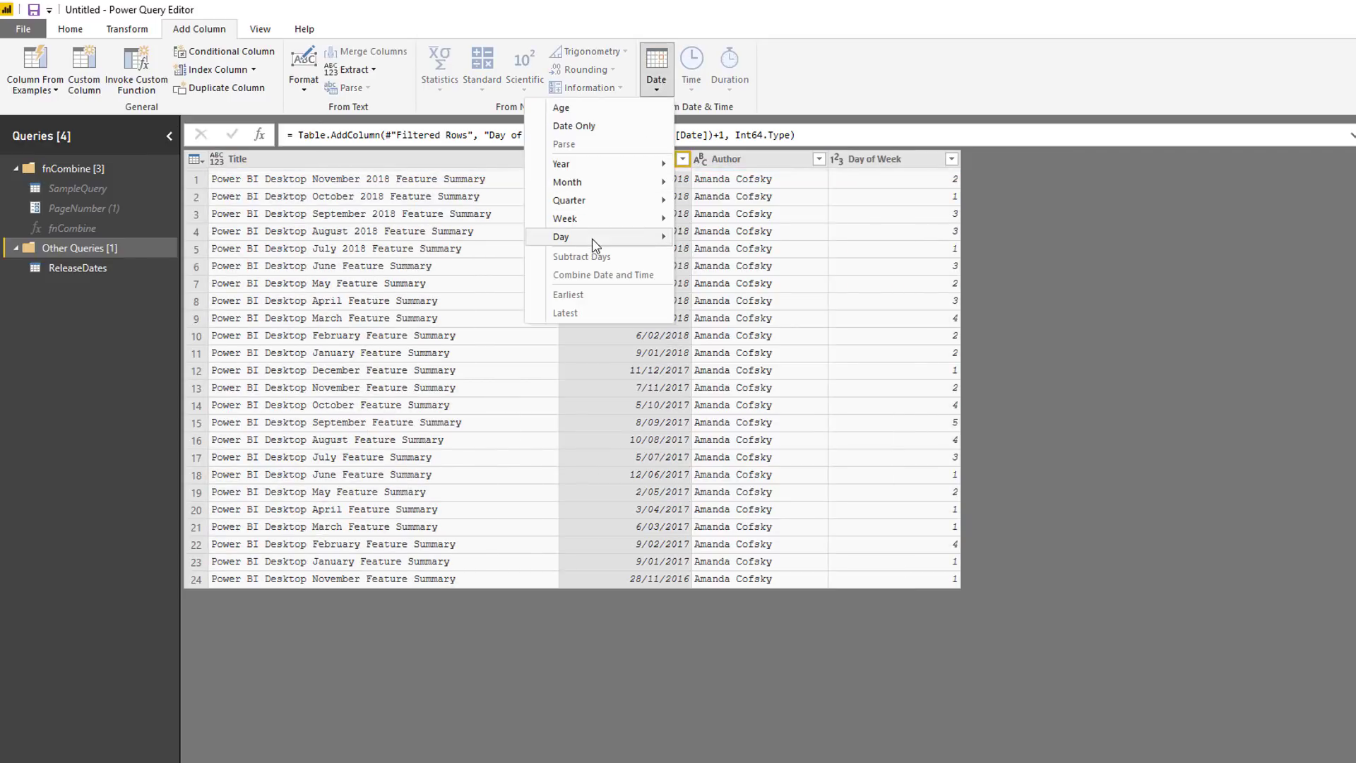
{"action": "mouse_move", "coordinate": [595, 244]}
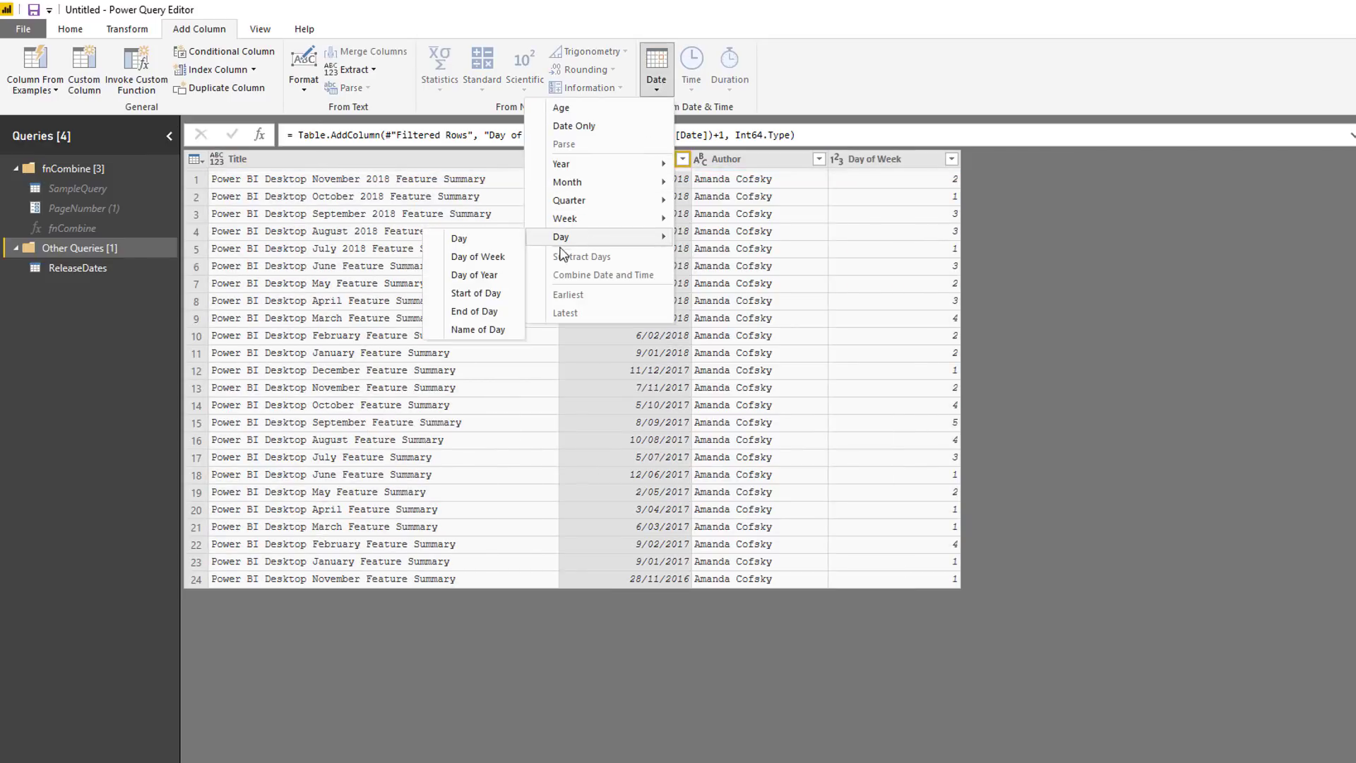
{"action": "left_click", "coordinate": [478, 330]}
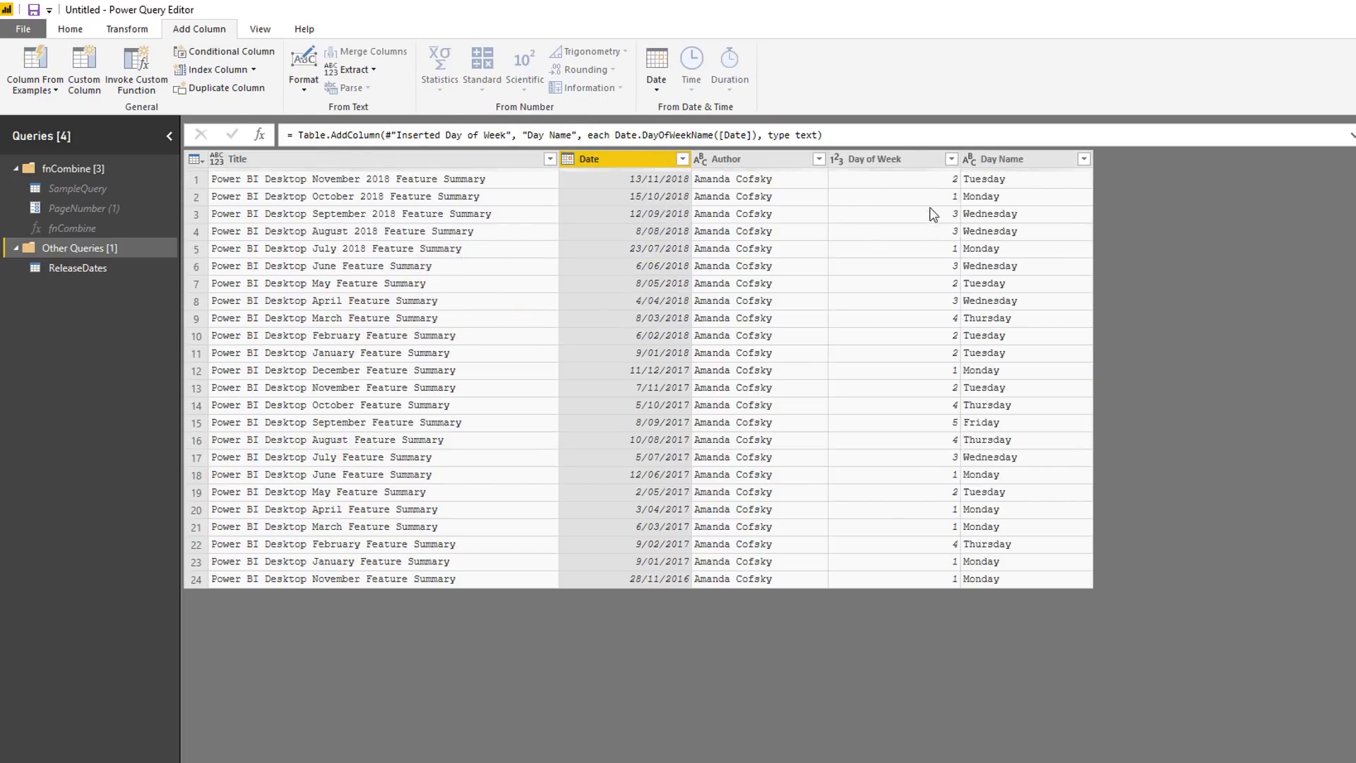
{"action": "left_click", "coordinate": [1010, 164]}
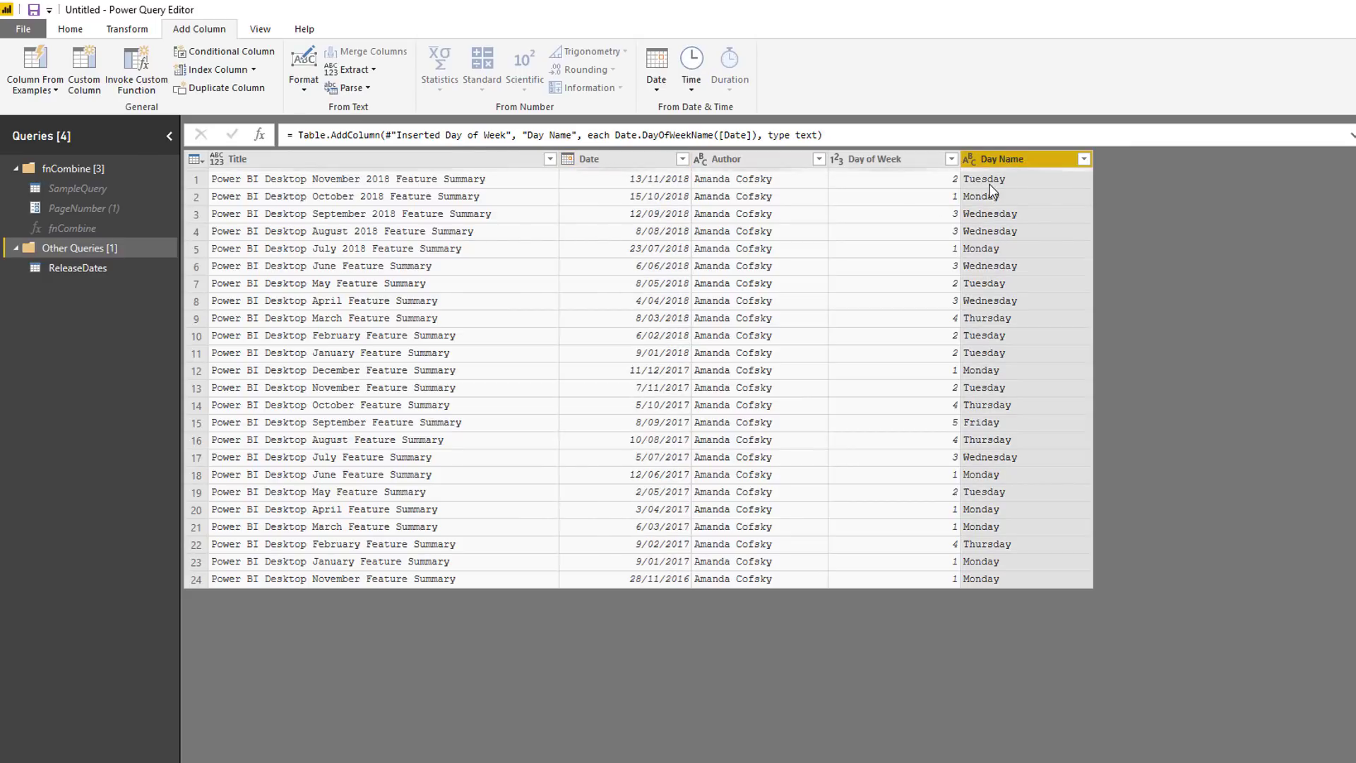
Step: Trim the Day Name values to their first 3 characters
{"action": "left_click", "coordinate": [144, 32]}
{"action": "left_click", "coordinate": [613, 70]}
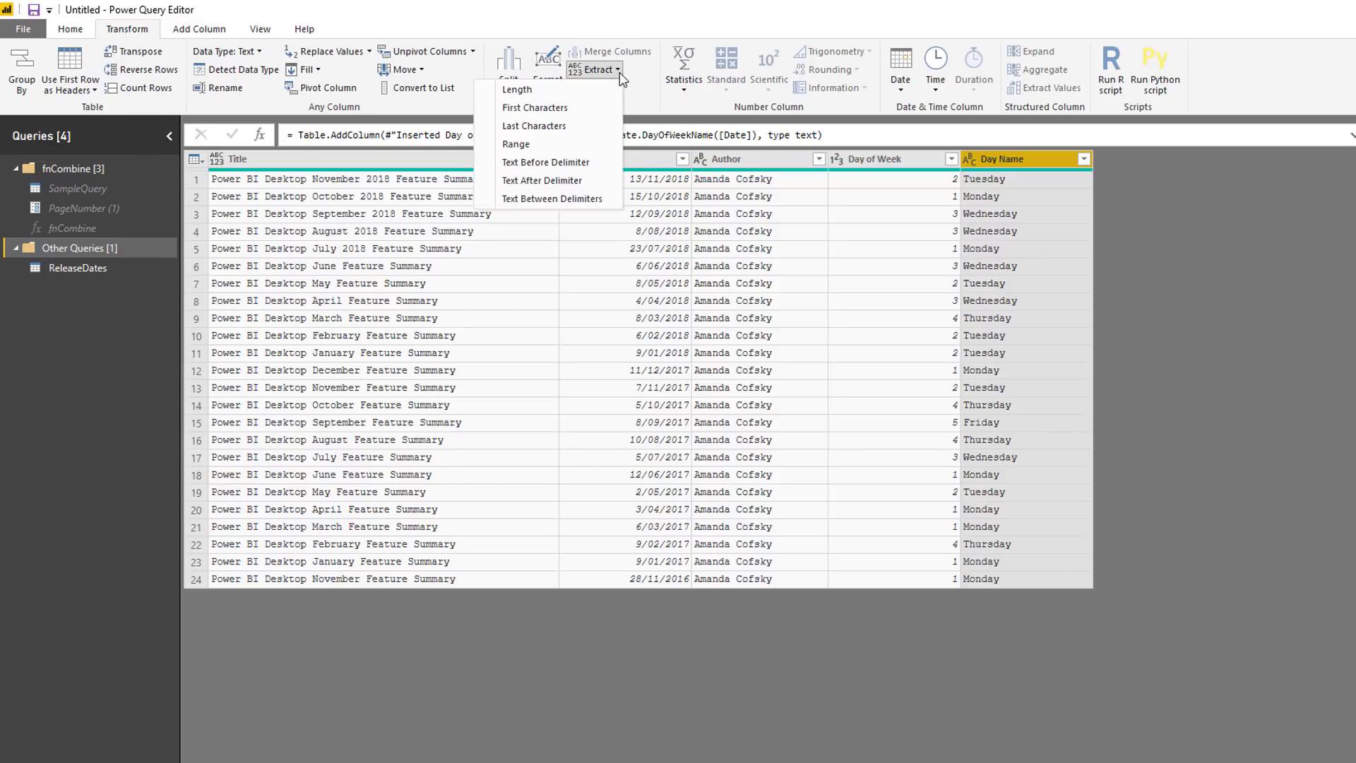
{"action": "left_click", "coordinate": [563, 107]}
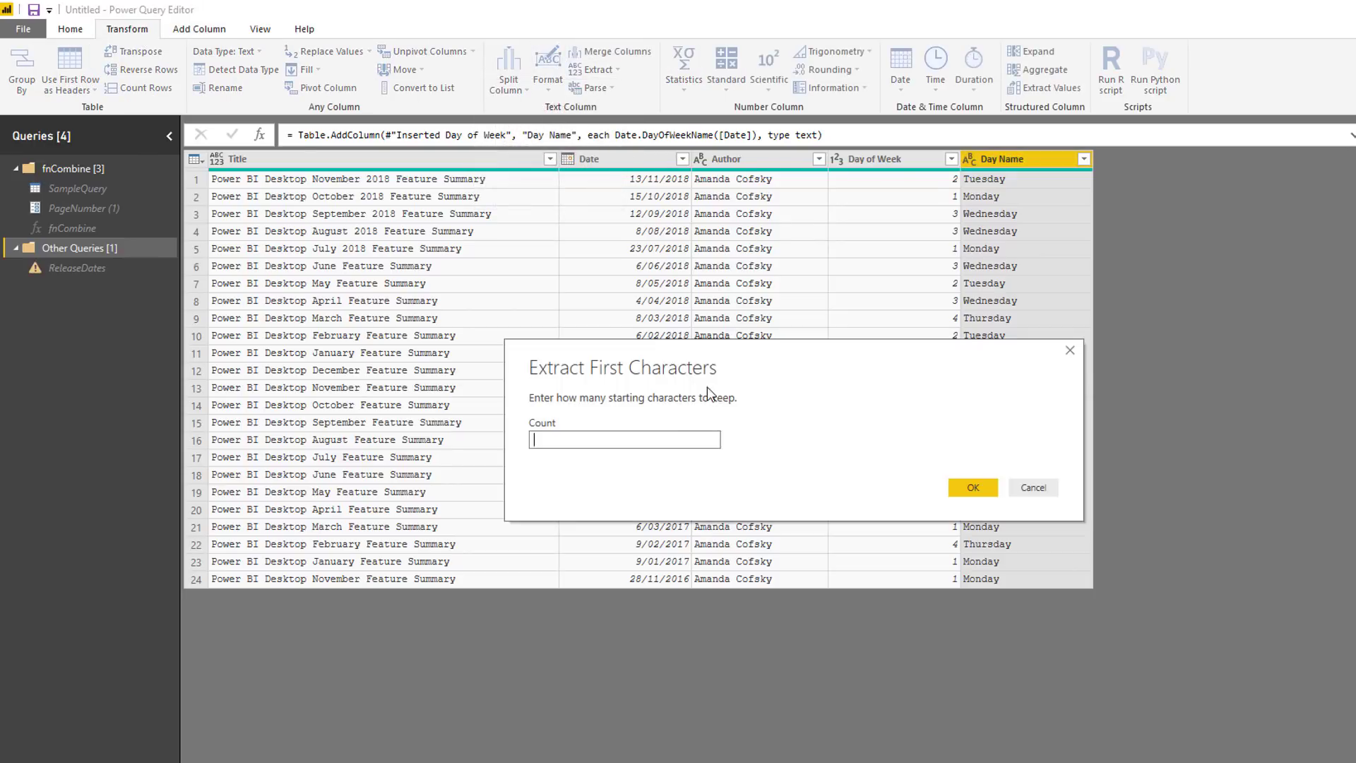
{"action": "type", "text": "3"}
{"action": "left_click", "coordinate": [973, 488]}
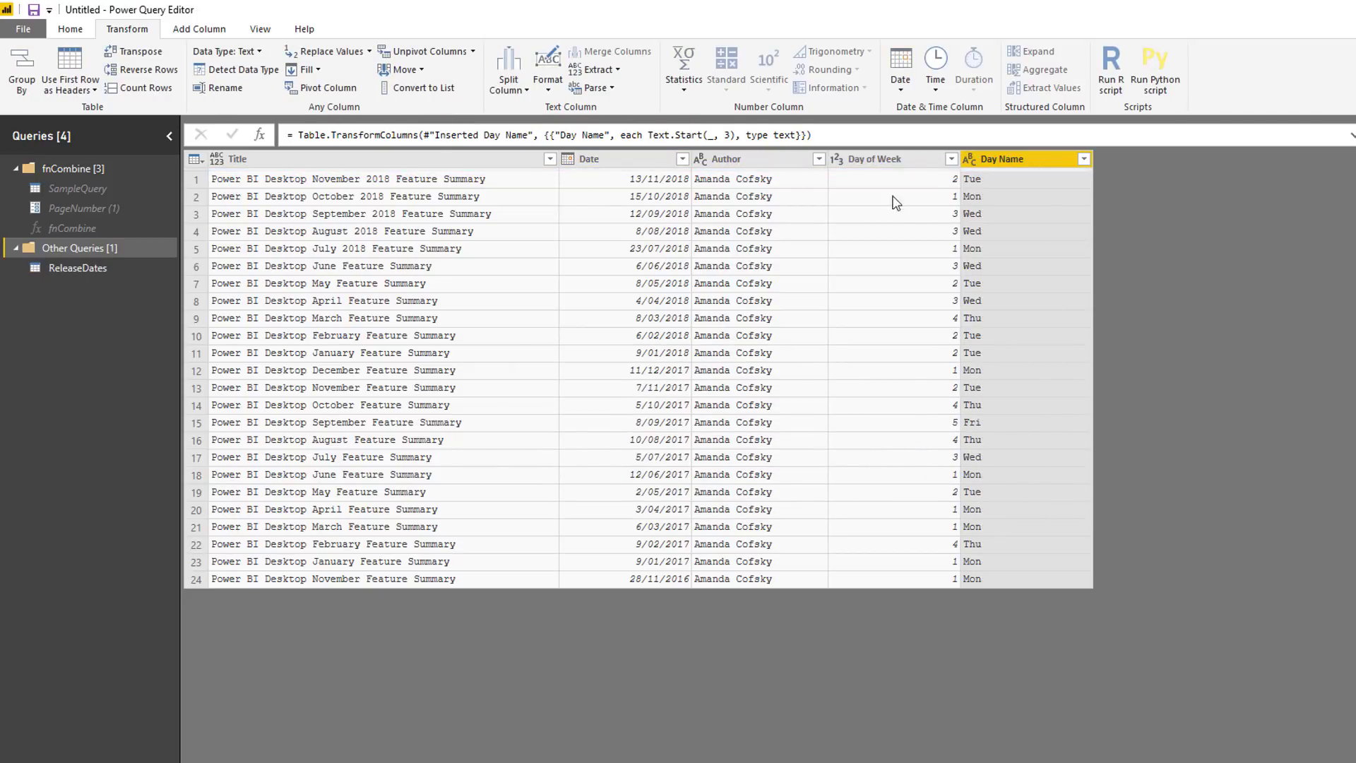
Step: Add a Day column holding each Date's day of month
{"action": "left_click", "coordinate": [656, 158]}
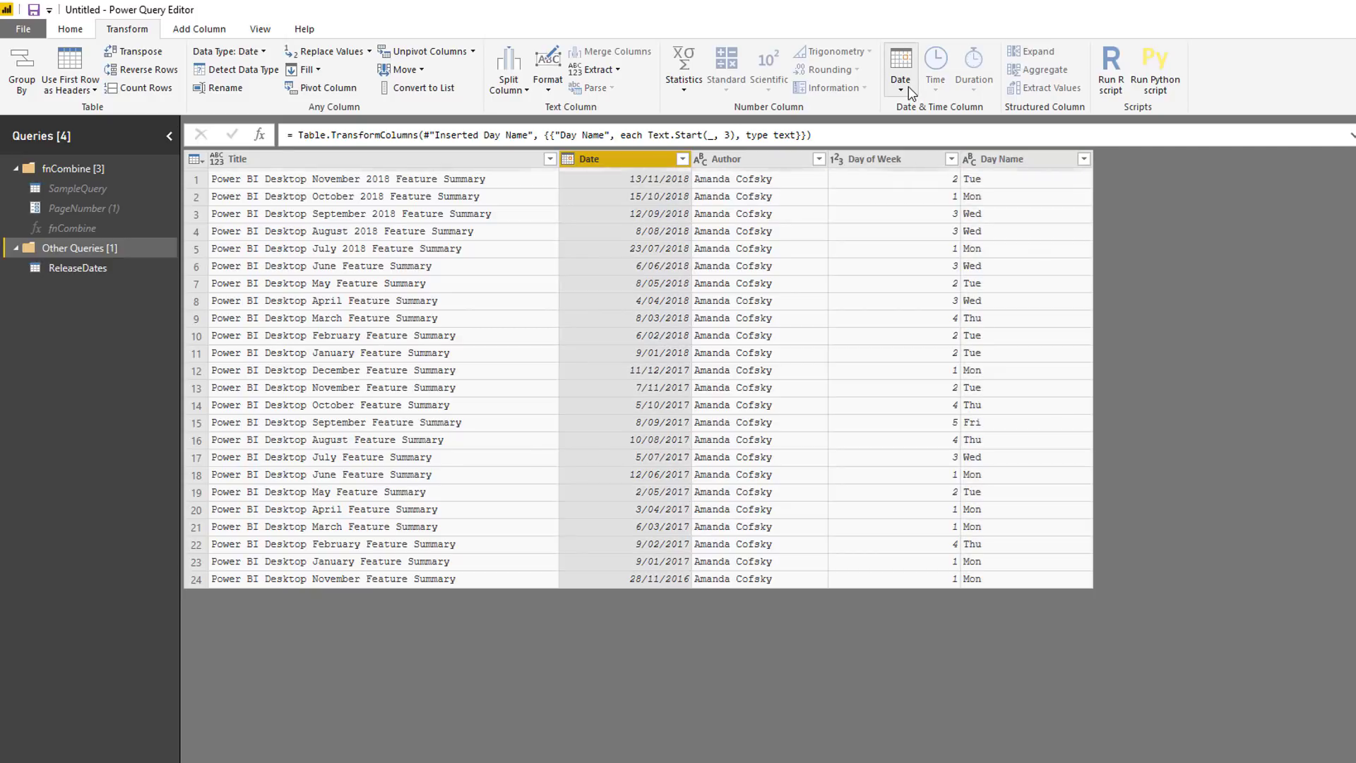
{"action": "left_click", "coordinate": [199, 29]}
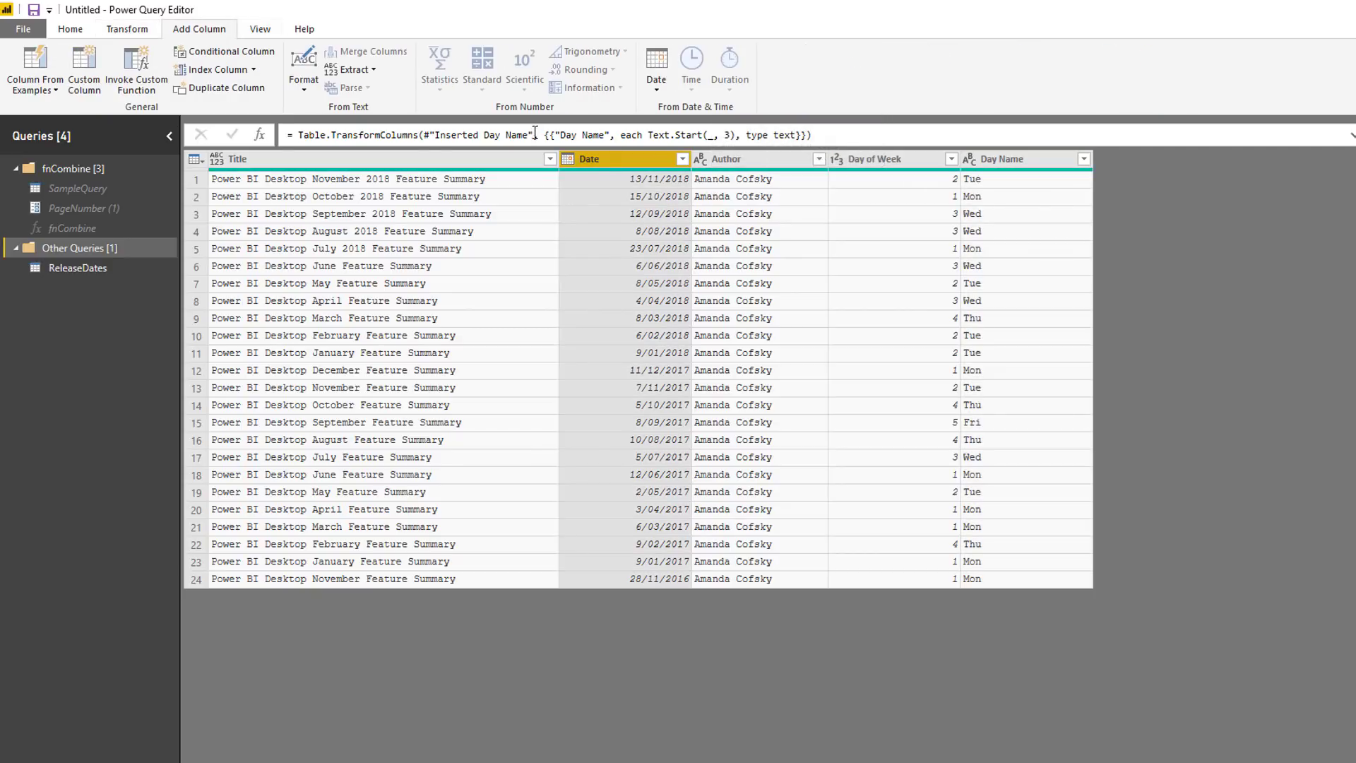
{"action": "left_click", "coordinate": [656, 69]}
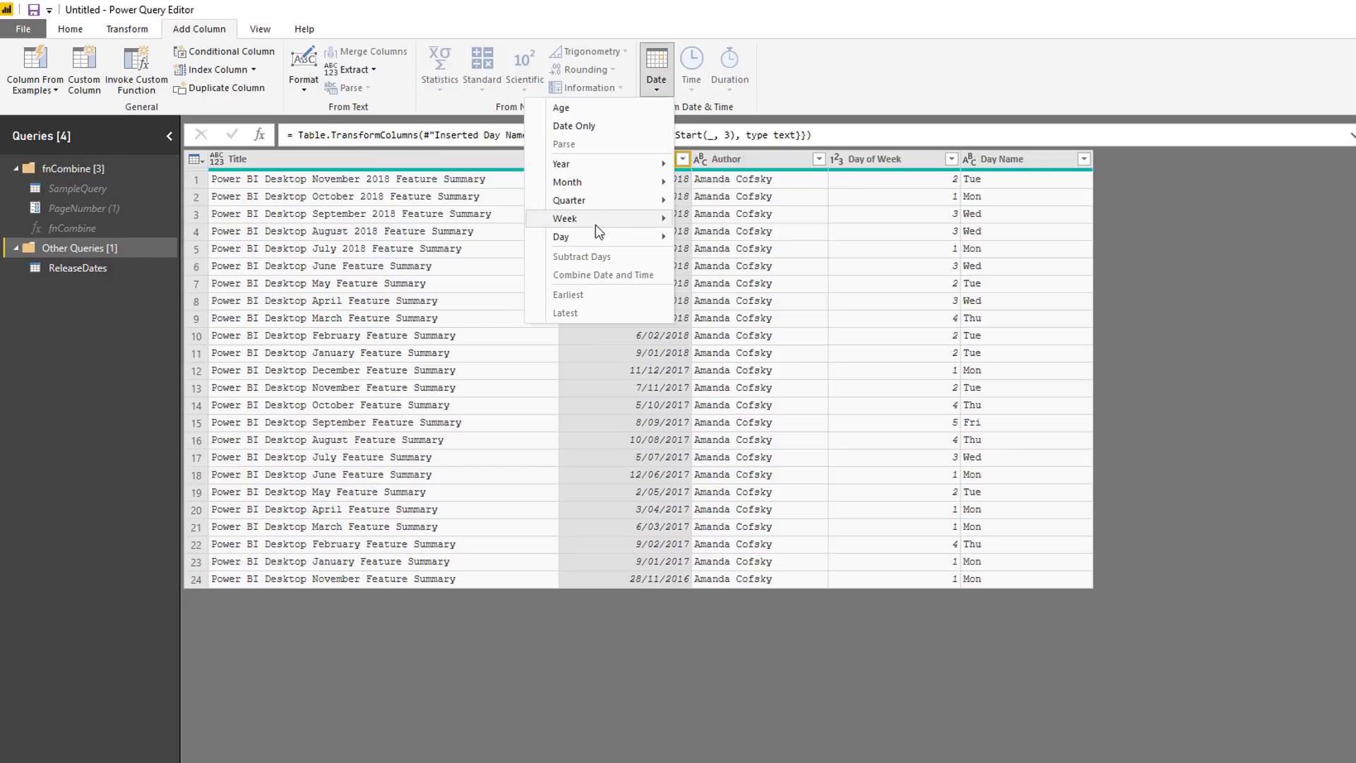
{"action": "mouse_move", "coordinate": [592, 243]}
{"action": "left_click", "coordinate": [507, 238]}
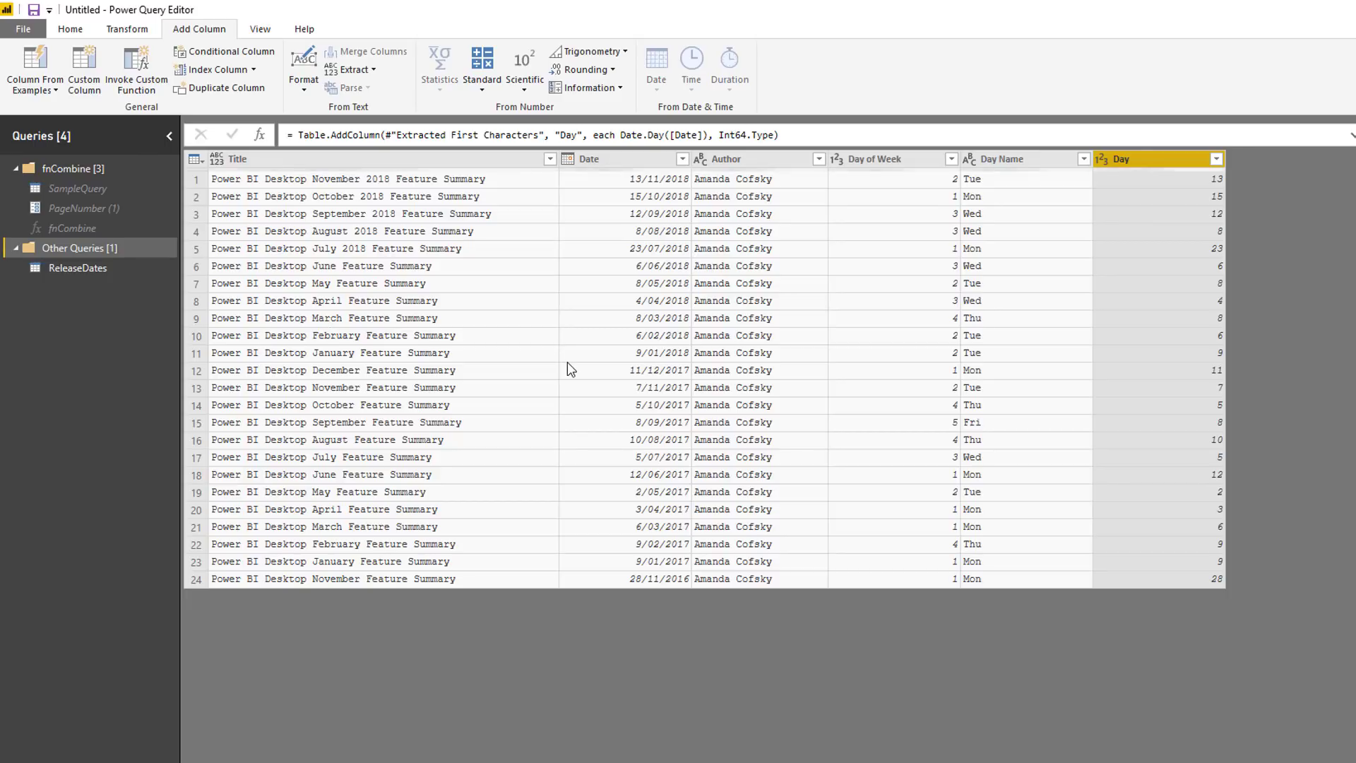
Step: Apply the query changes and place an enlarged table of release Titles on the page
{"action": "left_click", "coordinate": [27, 28]}
{"action": "left_click", "coordinate": [61, 66]}
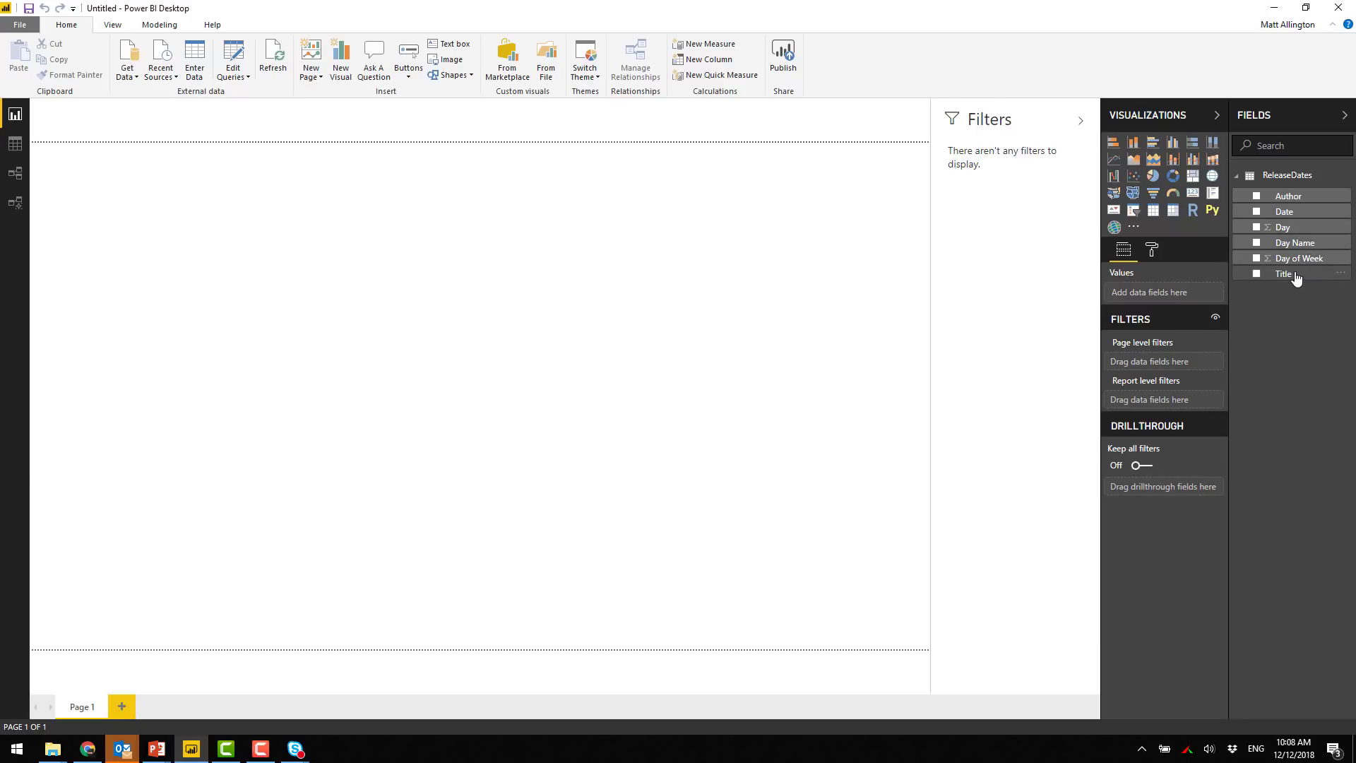
{"action": "left_click_drag", "start_coordinate": [1290, 275], "coordinate": [409, 304]}
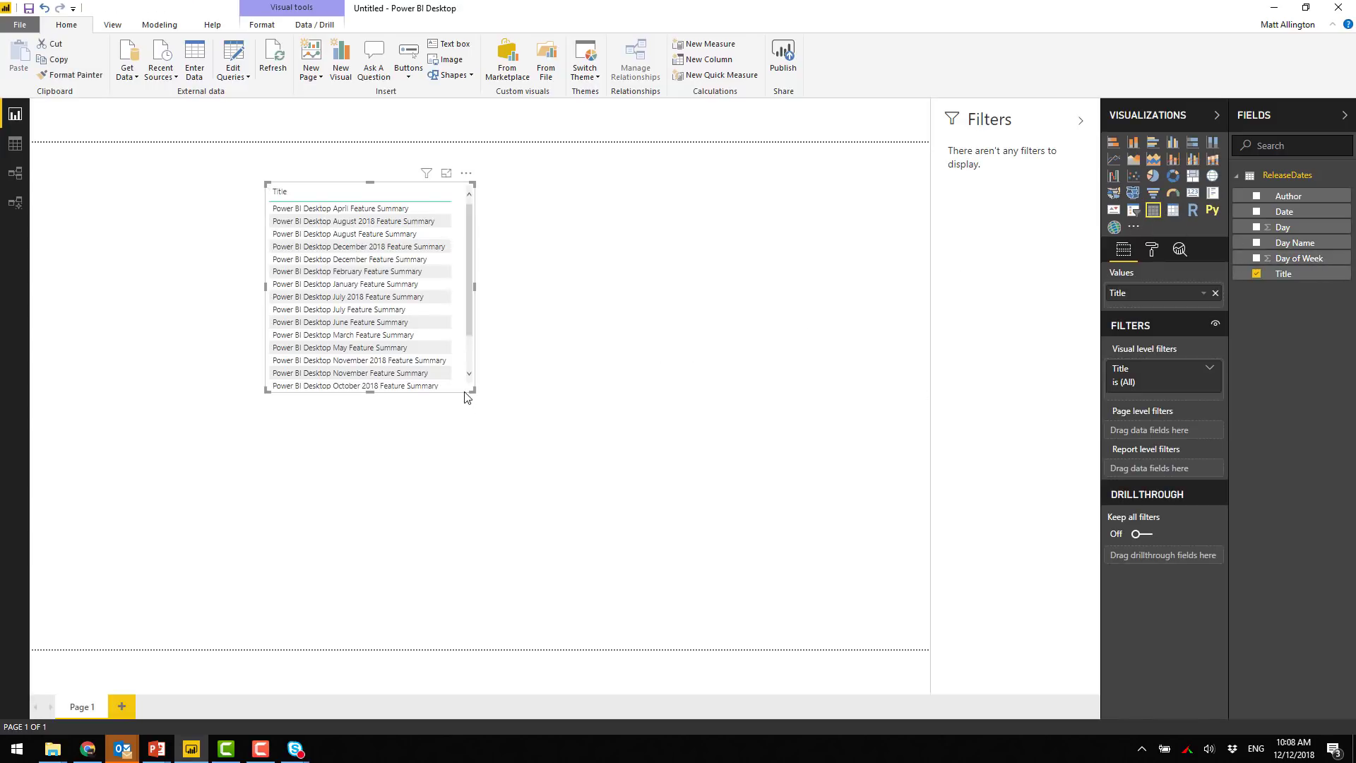
{"action": "left_click_drag", "start_coordinate": [470, 391], "coordinate": [605, 539]}
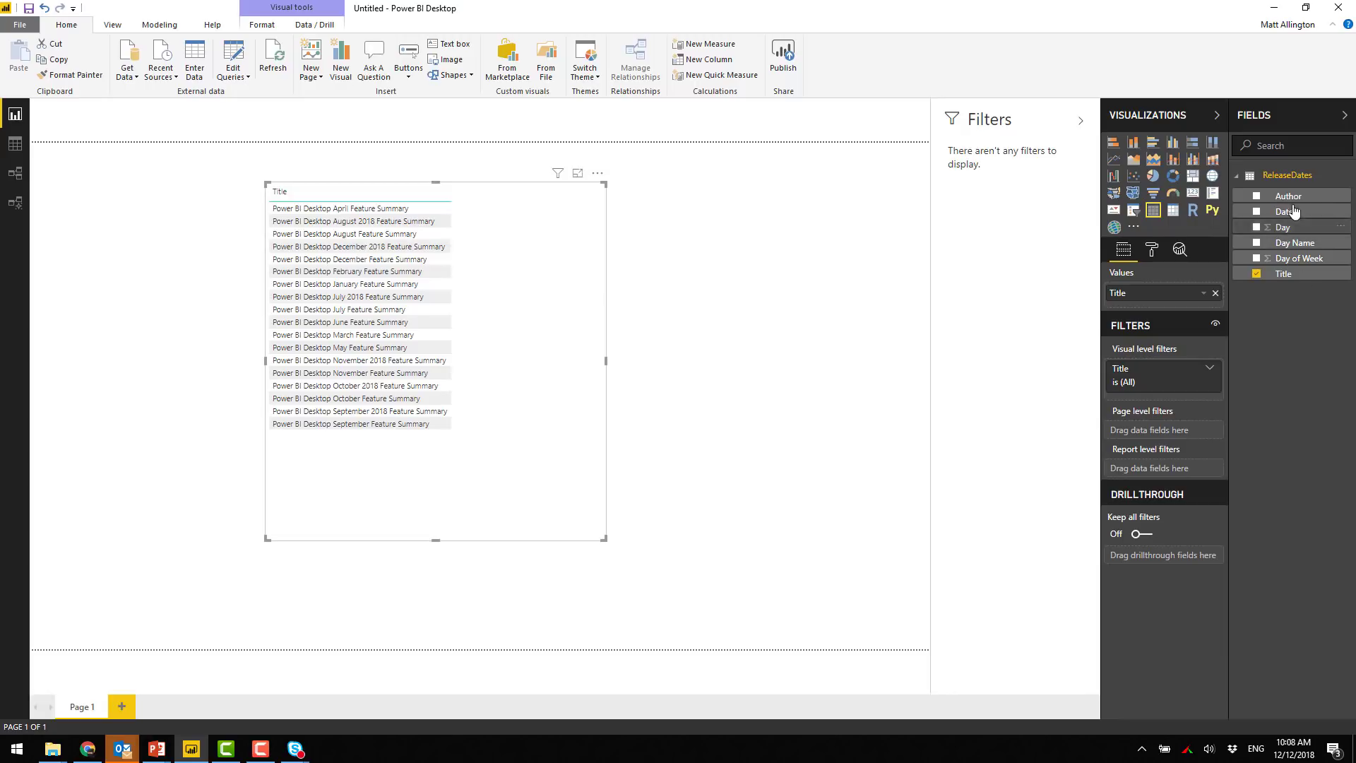
Step: Add Date to the table as a single Date column instead of a hierarchy
{"action": "left_click_drag", "start_coordinate": [1293, 211], "coordinate": [519, 392]}
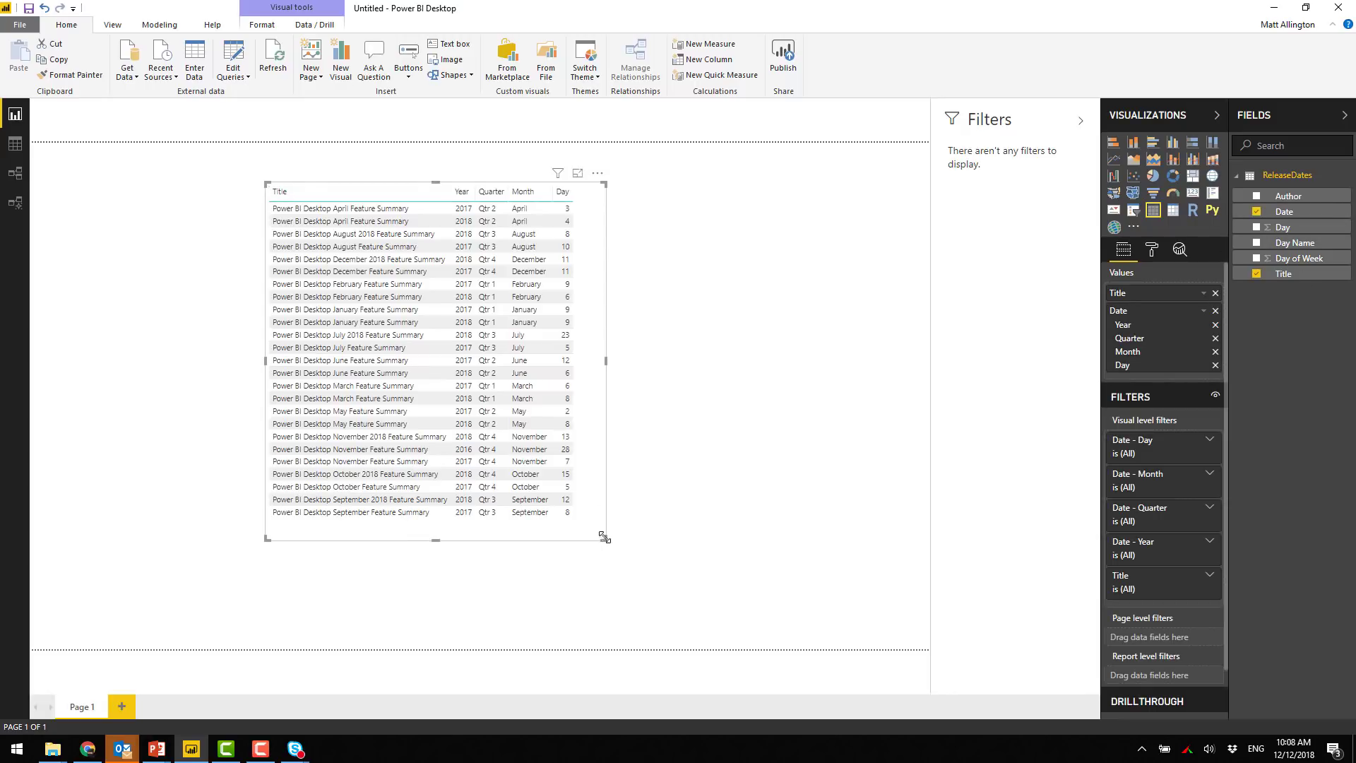
{"action": "left_click", "coordinate": [1205, 312]}
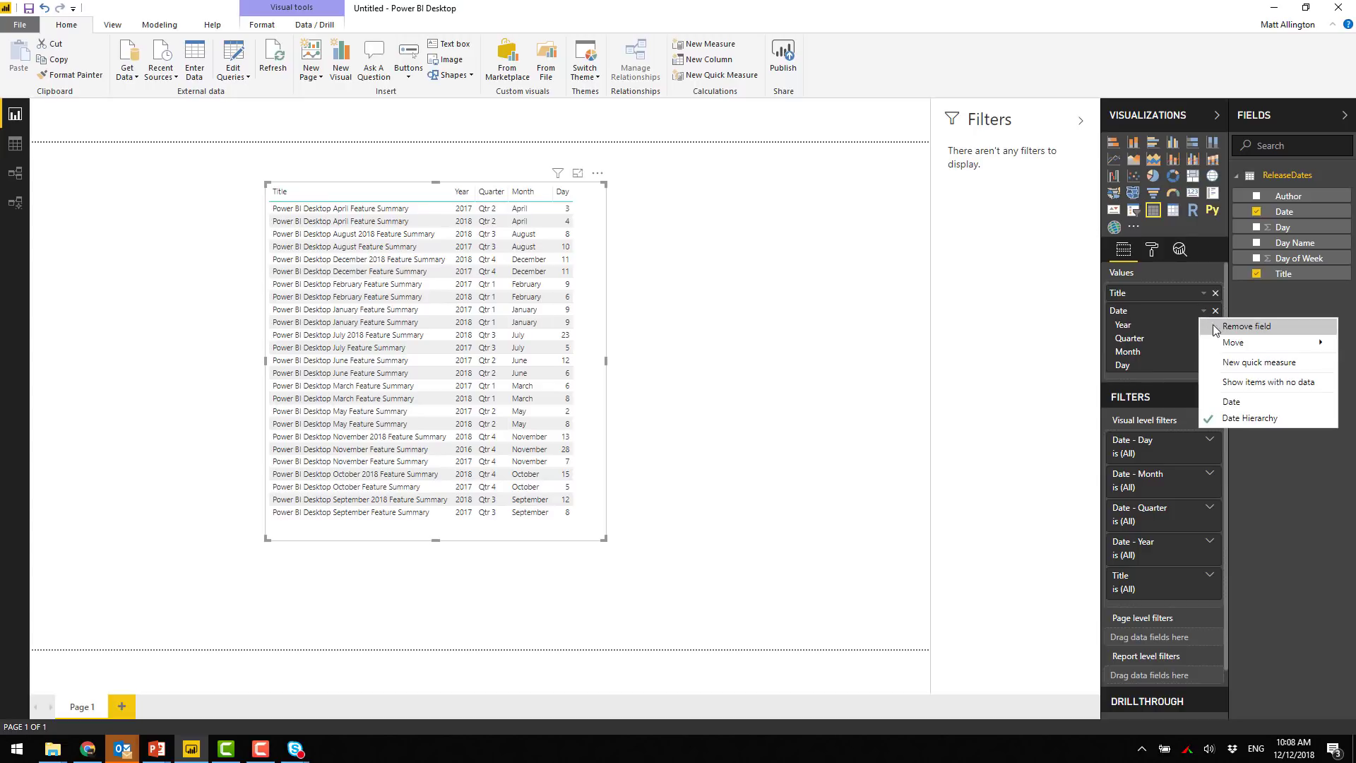
{"action": "left_click", "coordinate": [1229, 400]}
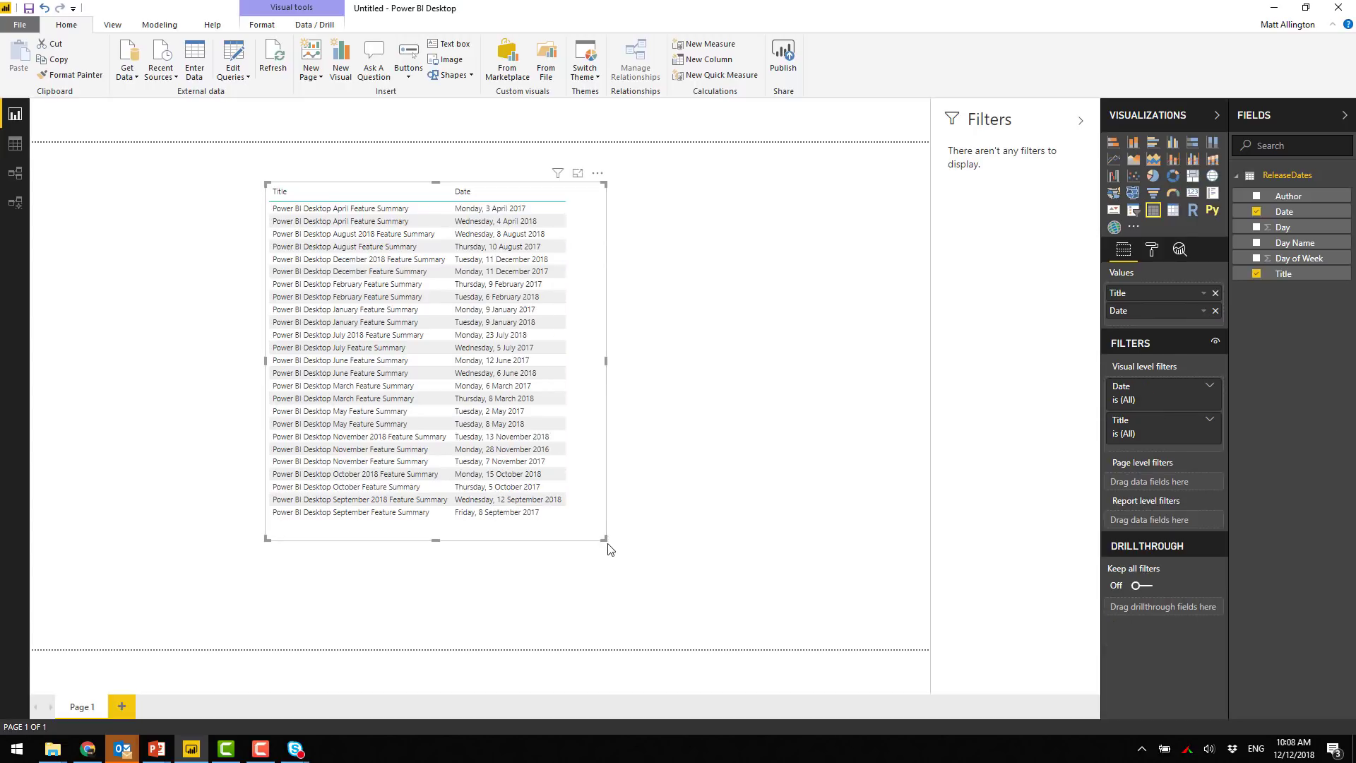
Step: Enlarge the release table and add the Day Name and Day columns
{"action": "left_click_drag", "start_coordinate": [602, 537], "coordinate": [803, 526]}
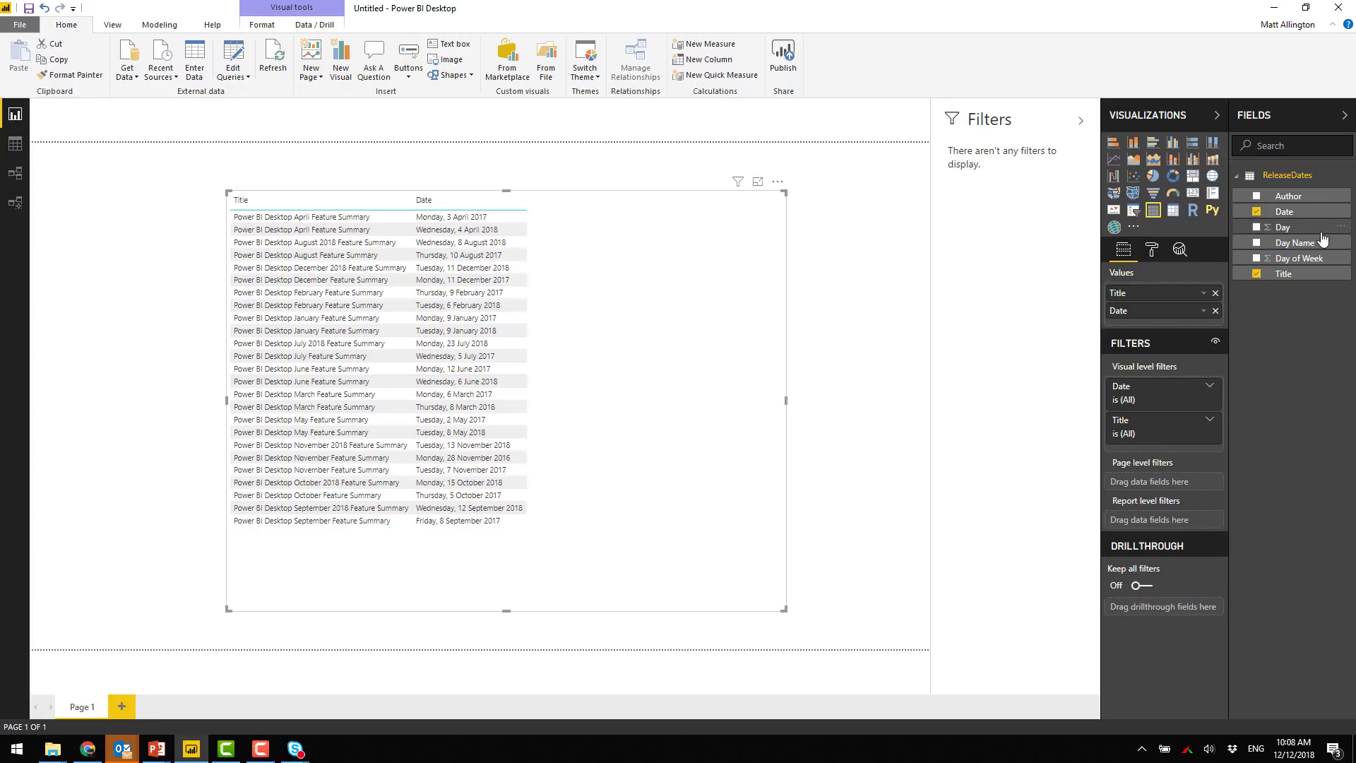
{"action": "left_click", "coordinate": [1280, 244]}
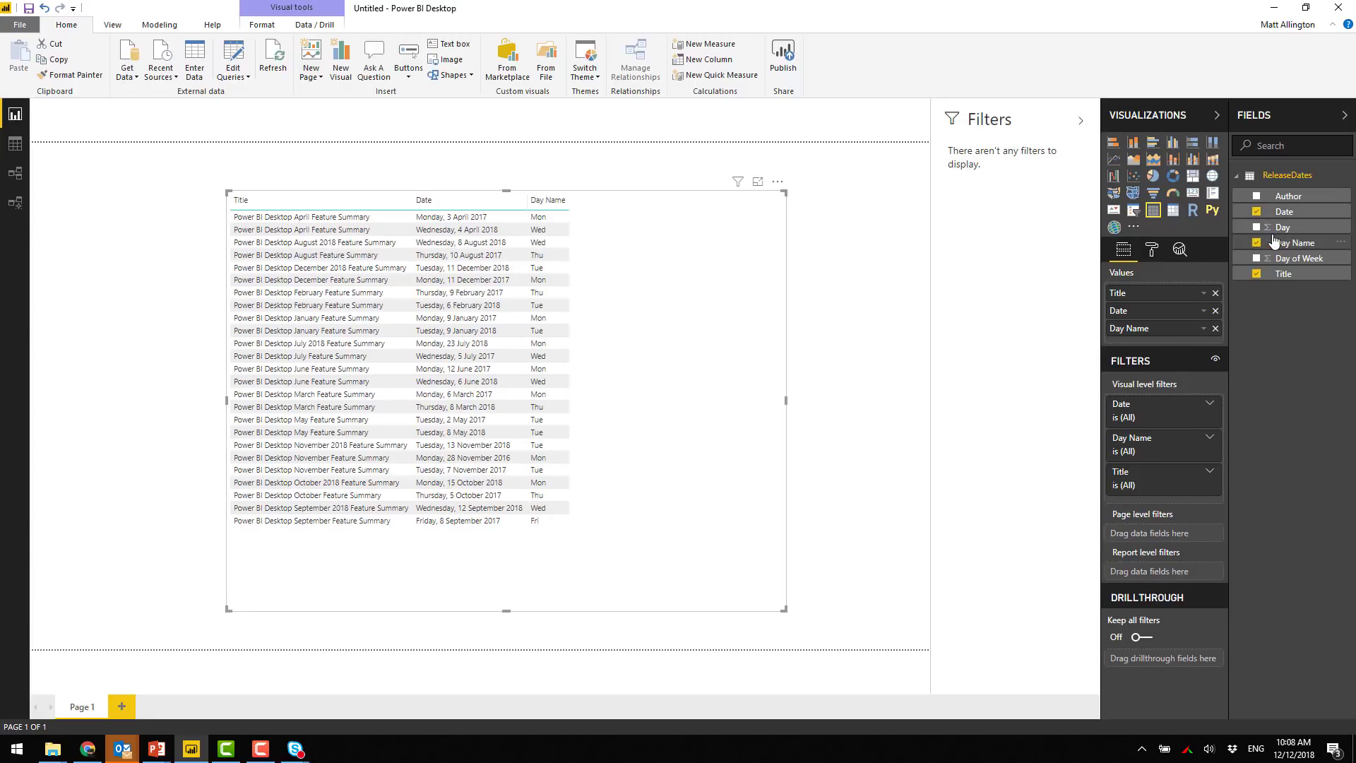
{"action": "left_click_drag", "start_coordinate": [1302, 228], "coordinate": [642, 278]}
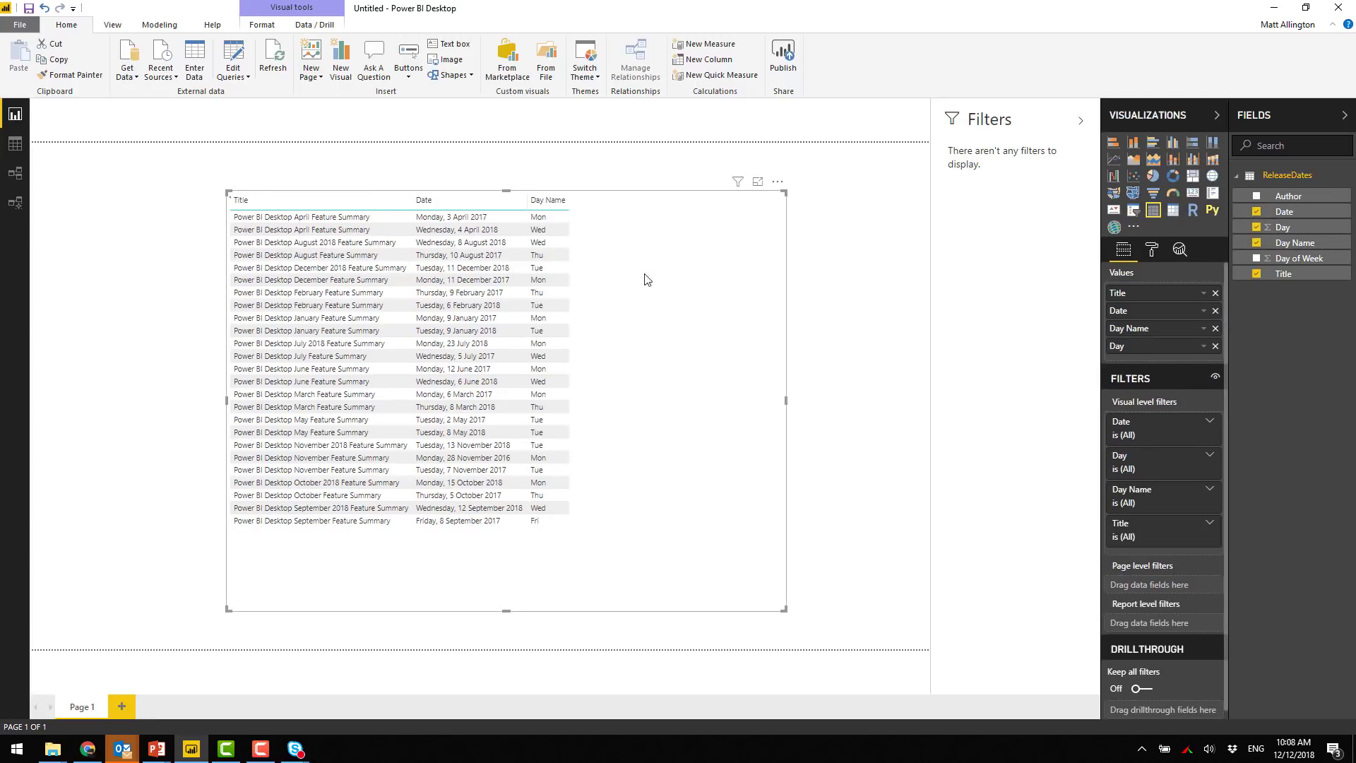
Step: Give the Day values yellow data bars, widen the Day column, and shift the table left
{"action": "left_click", "coordinate": [1203, 347]}
{"action": "mouse_move", "coordinate": [1160, 413]}
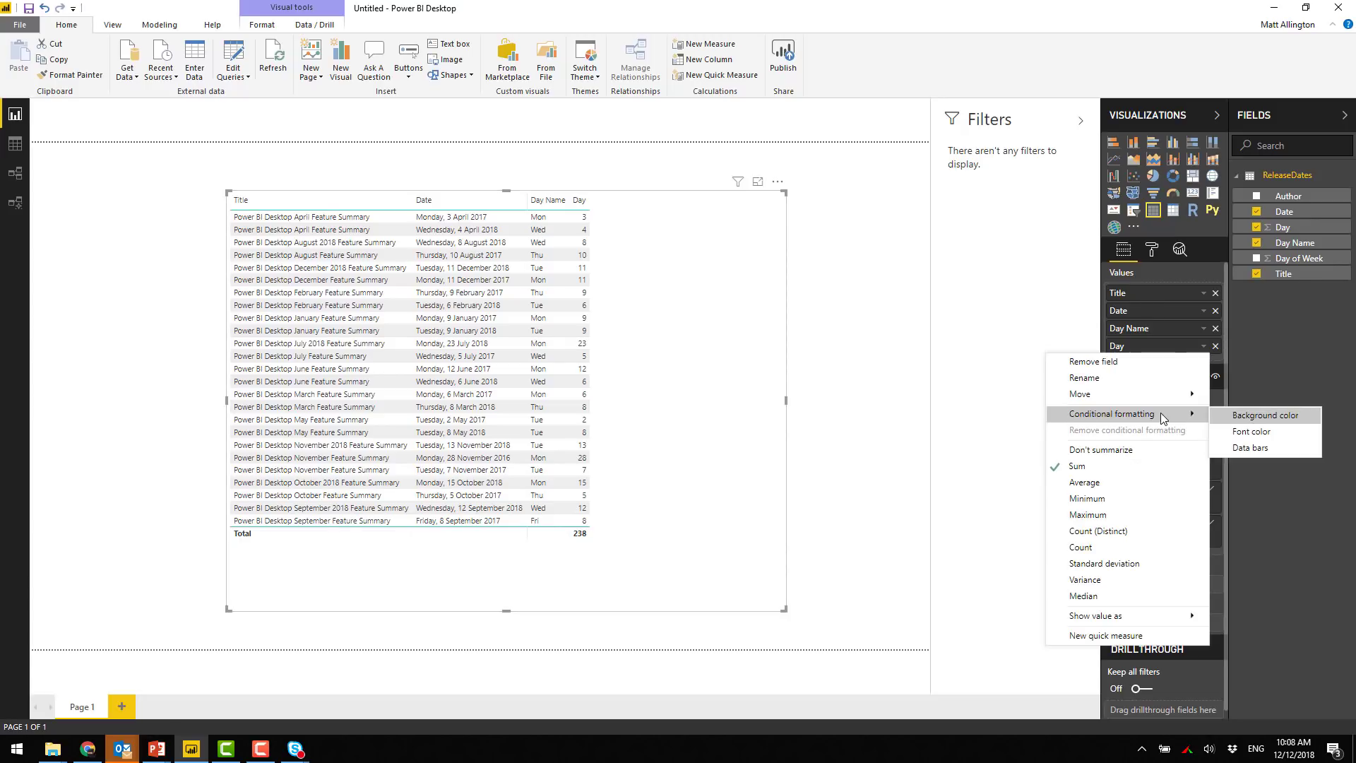
{"action": "left_click", "coordinate": [1250, 448]}
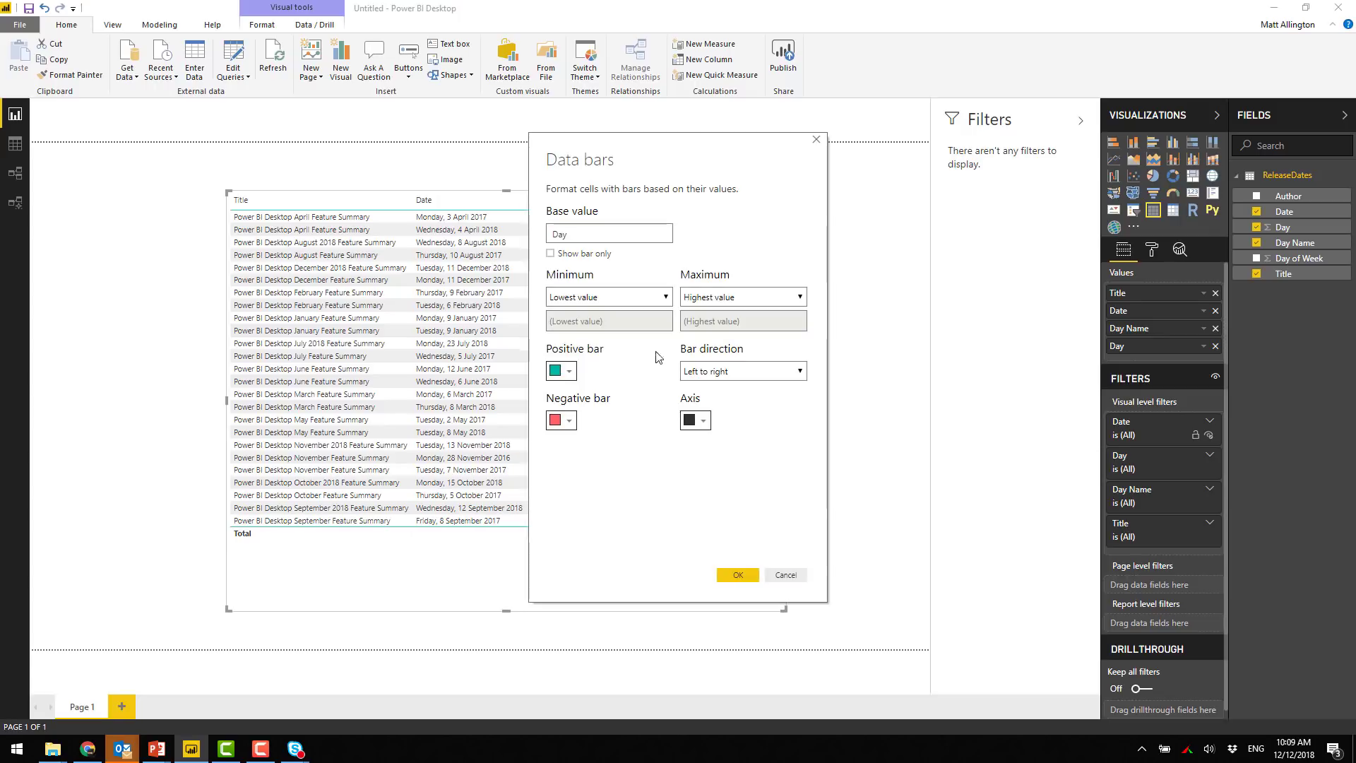
{"action": "left_click", "coordinate": [570, 372]}
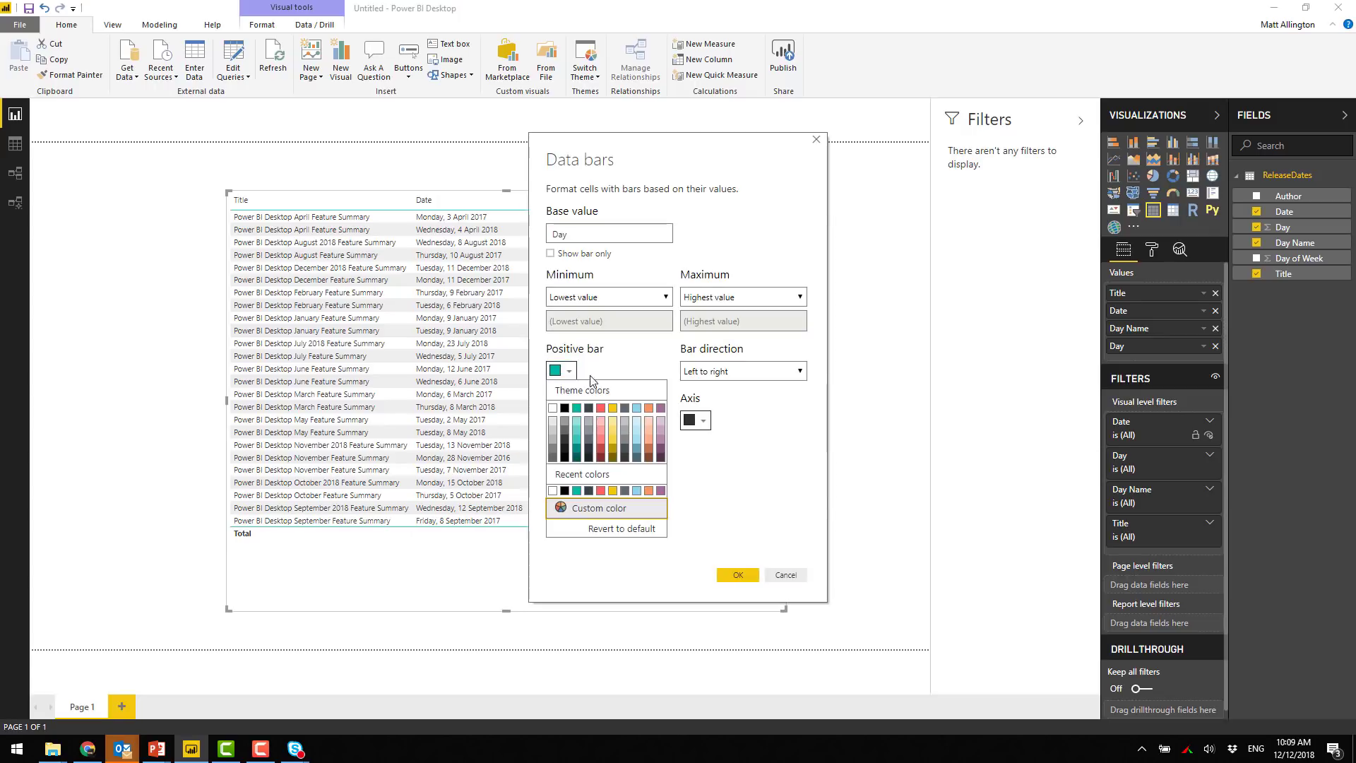
{"action": "left_click", "coordinate": [612, 409]}
{"action": "left_click", "coordinate": [738, 574]}
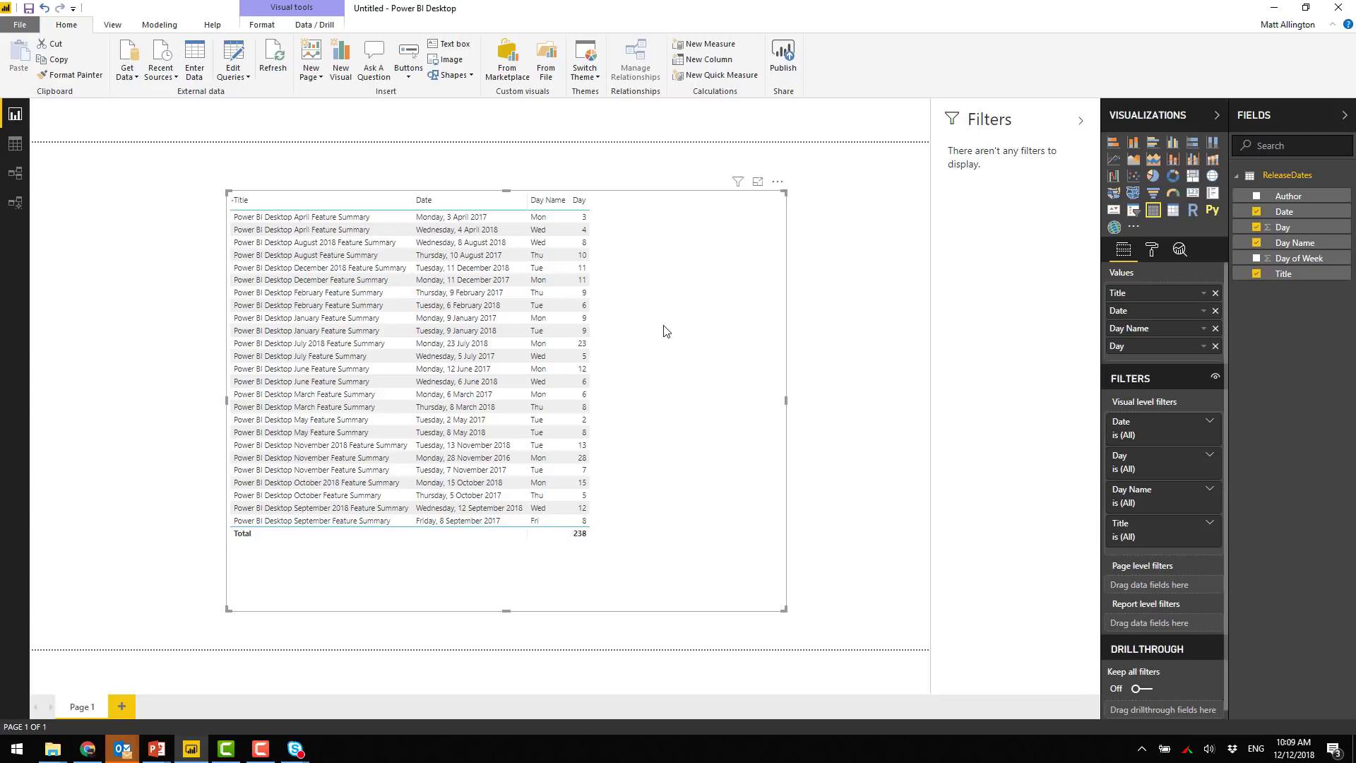
{"action": "left_click_drag", "start_coordinate": [586, 201], "coordinate": [651, 233]}
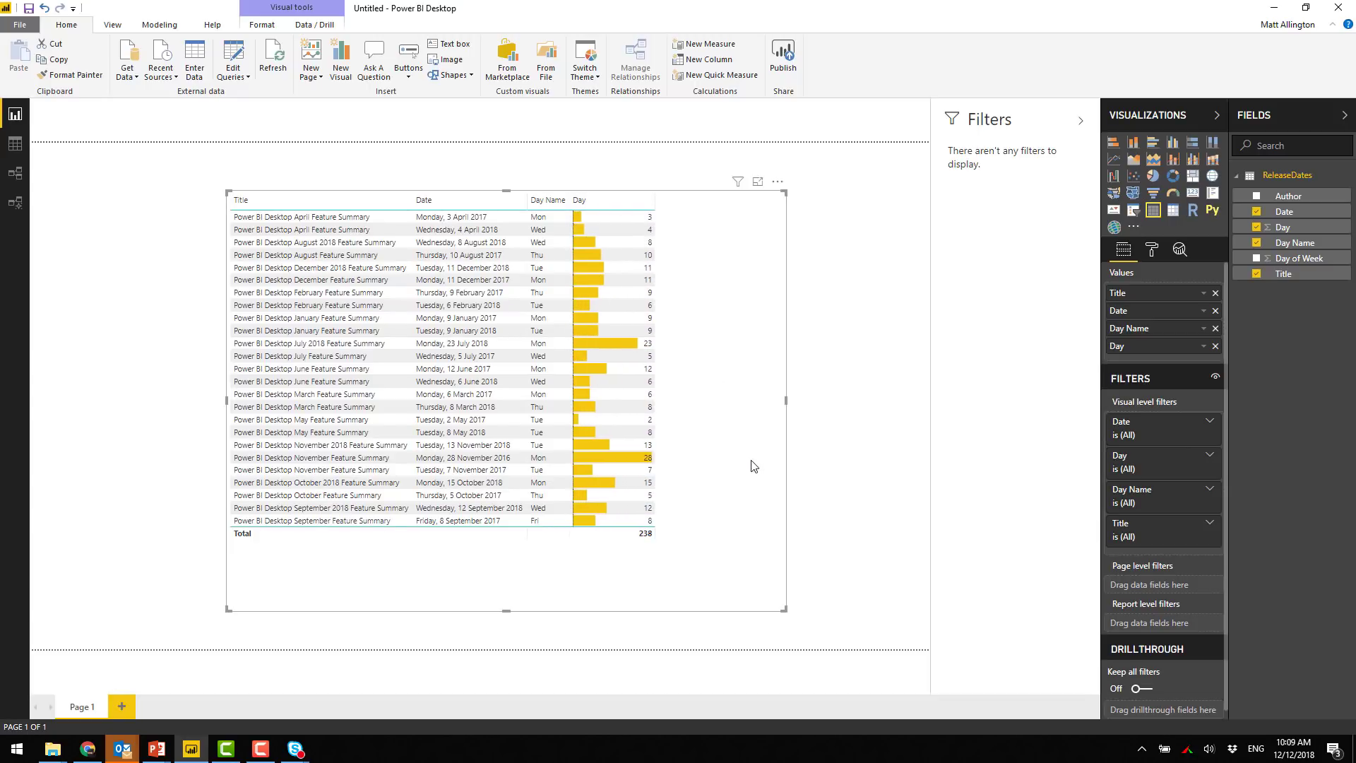
{"action": "left_click_drag", "start_coordinate": [754, 463], "coordinate": [685, 413]}
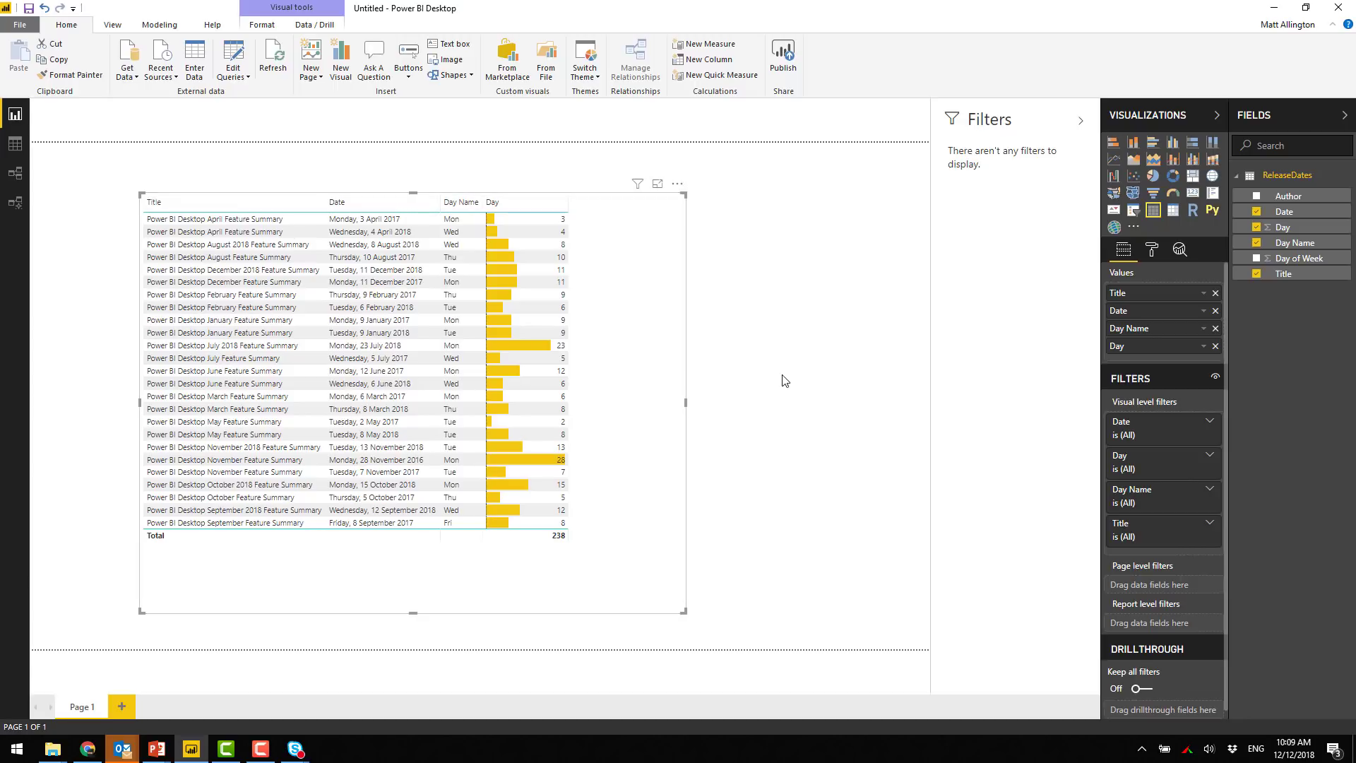
Step: Create the measure Mean Day of release = AVERAGE(ReleaseDates[Day]) in ReleaseDates
{"action": "left_click", "coordinate": [1011, 263]}
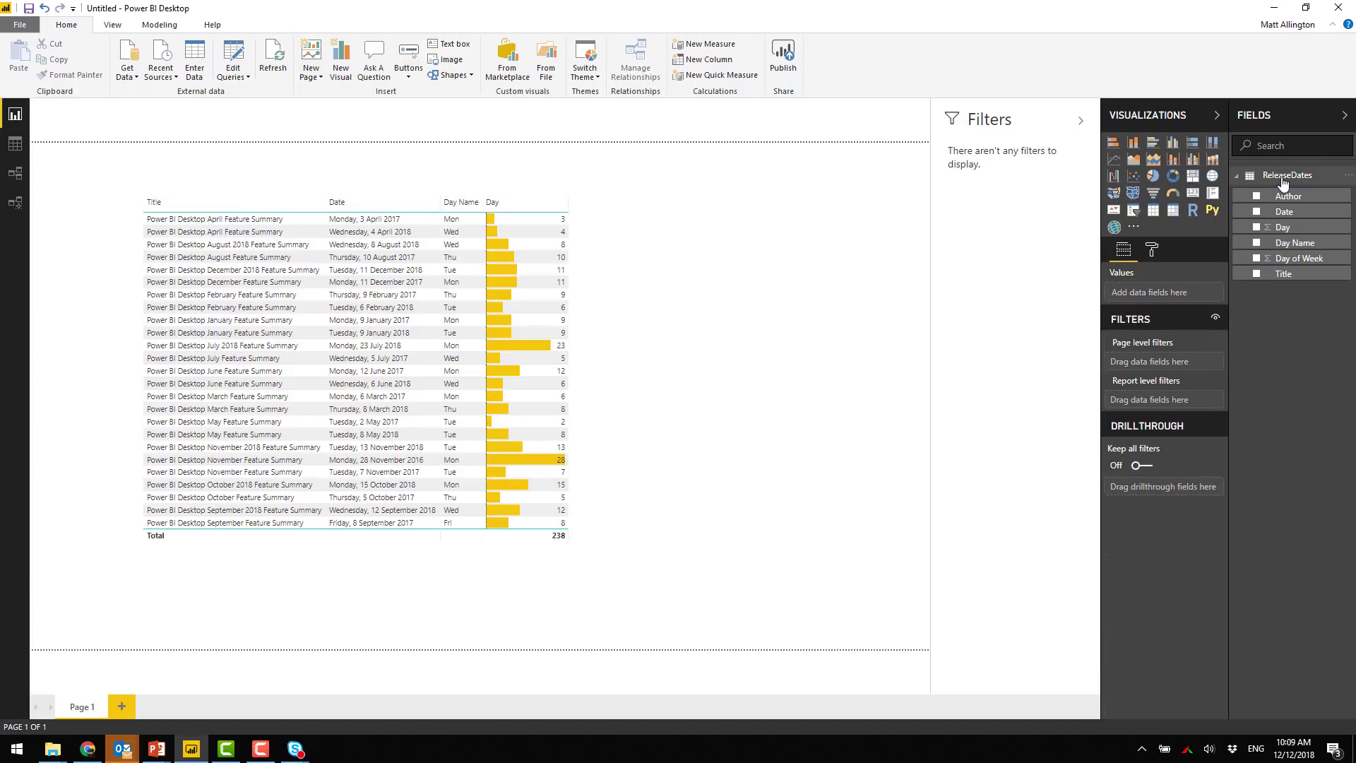
{"action": "right_click", "coordinate": [1277, 177]}
{"action": "left_click", "coordinate": [962, 231]}
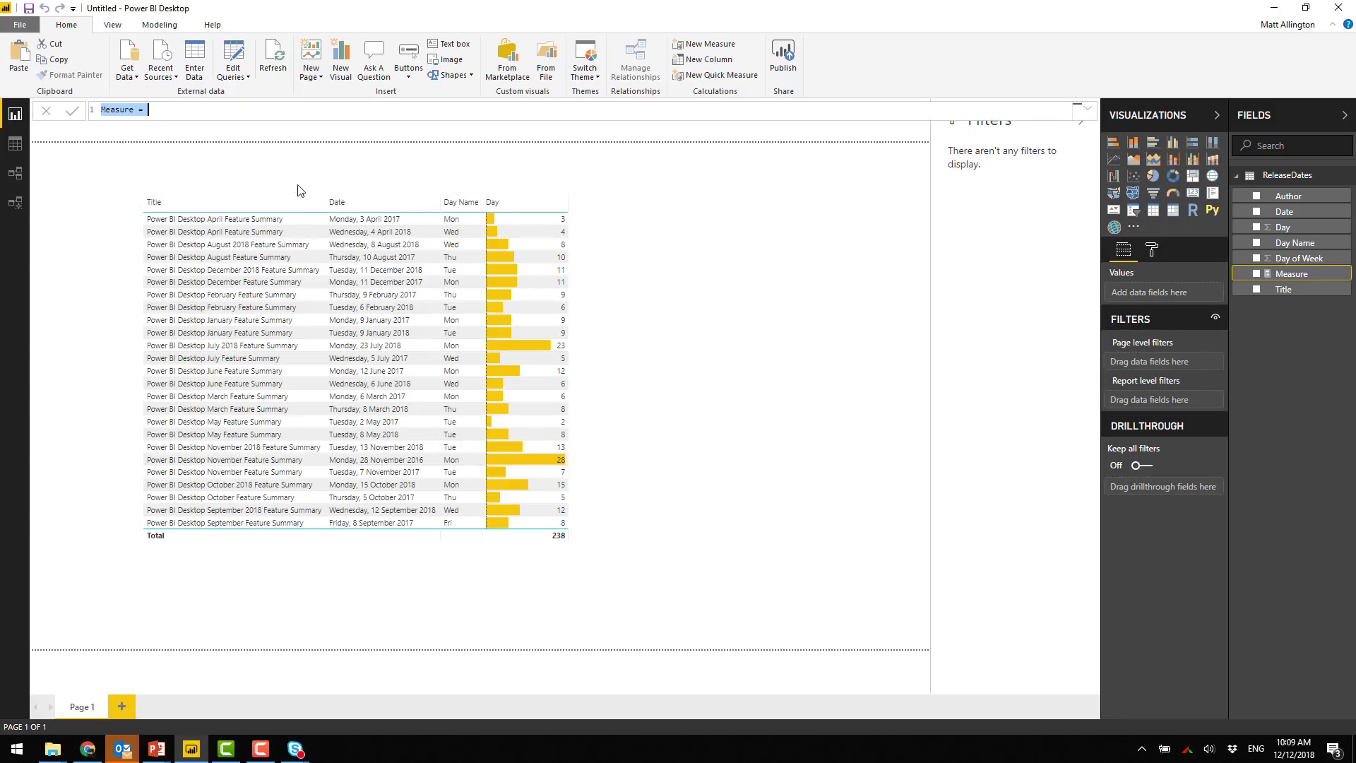
{"action": "type", "text": "M"}
{"action": "type", "text": "ean Day of release = ave"}
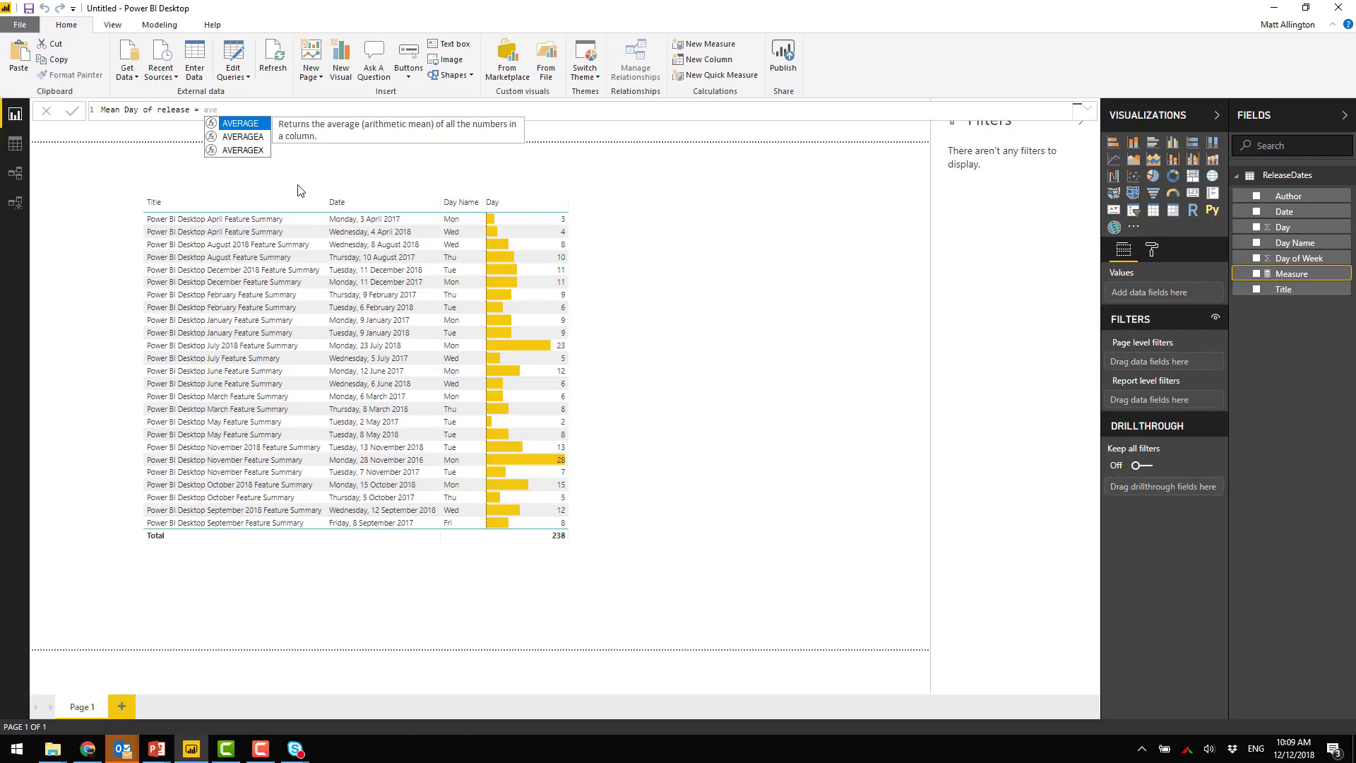
{"action": "key", "text": "Tab"}
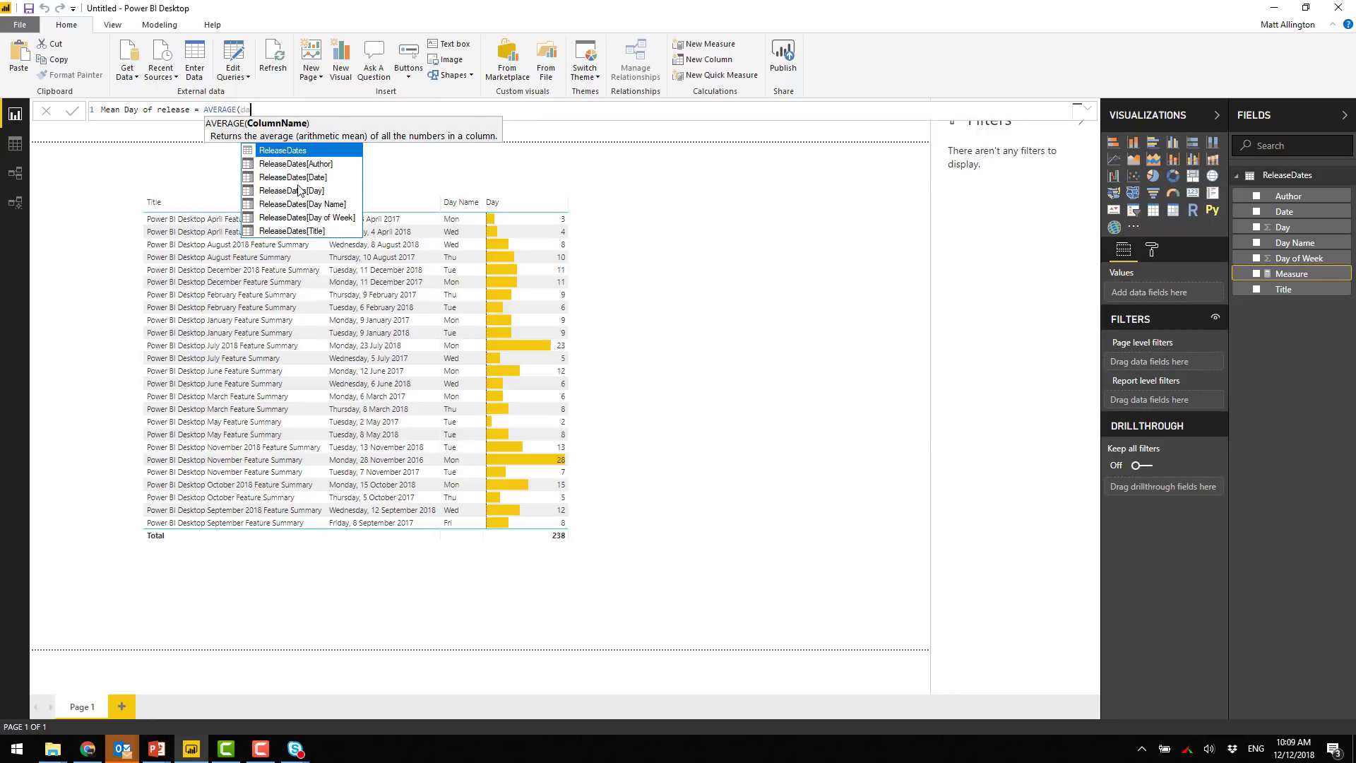
{"action": "type", "text": "y"}
{"action": "key", "text": "Tab"}
{"action": "type", "text": ")"}
{"action": "key", "text": "Return"}
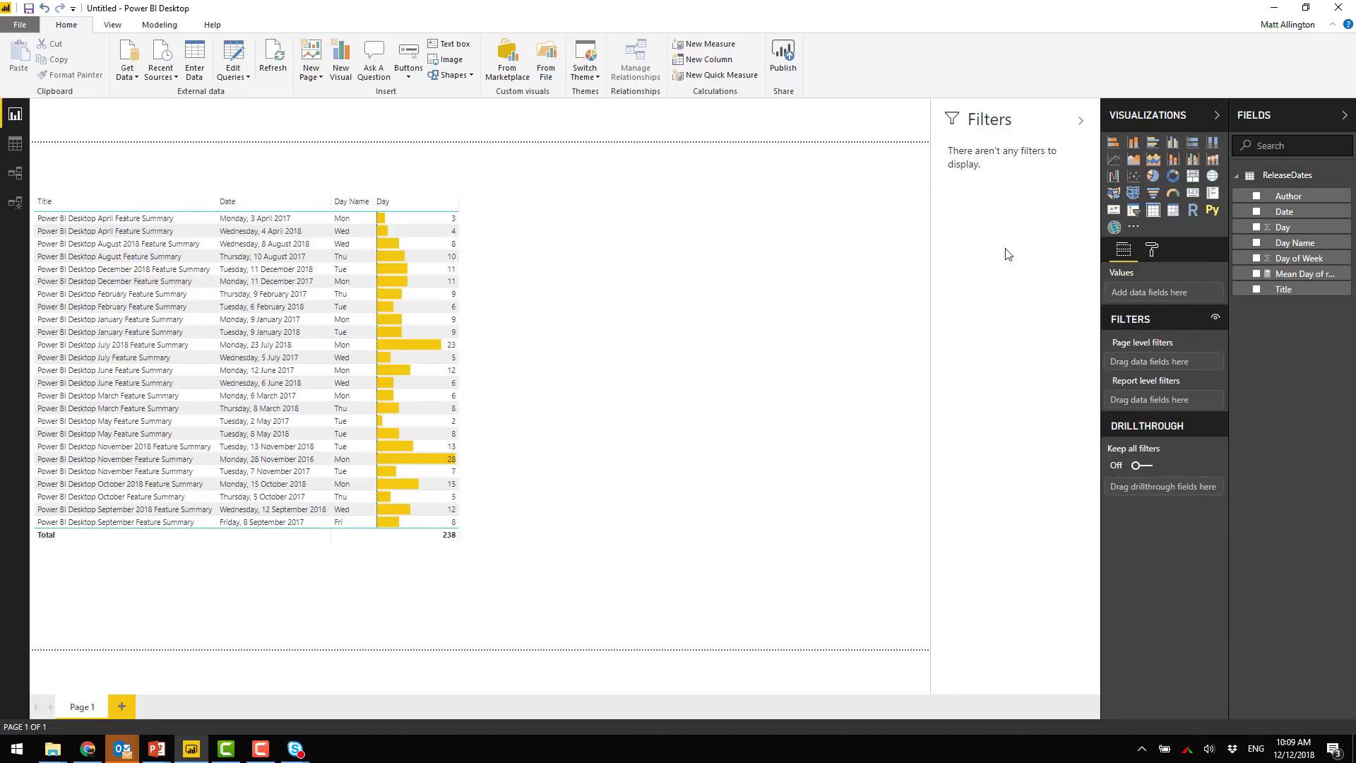
Step: Show Mean Day of release in a resized card reading 9.52, and copy that card
{"action": "left_click", "coordinate": [1193, 192]}
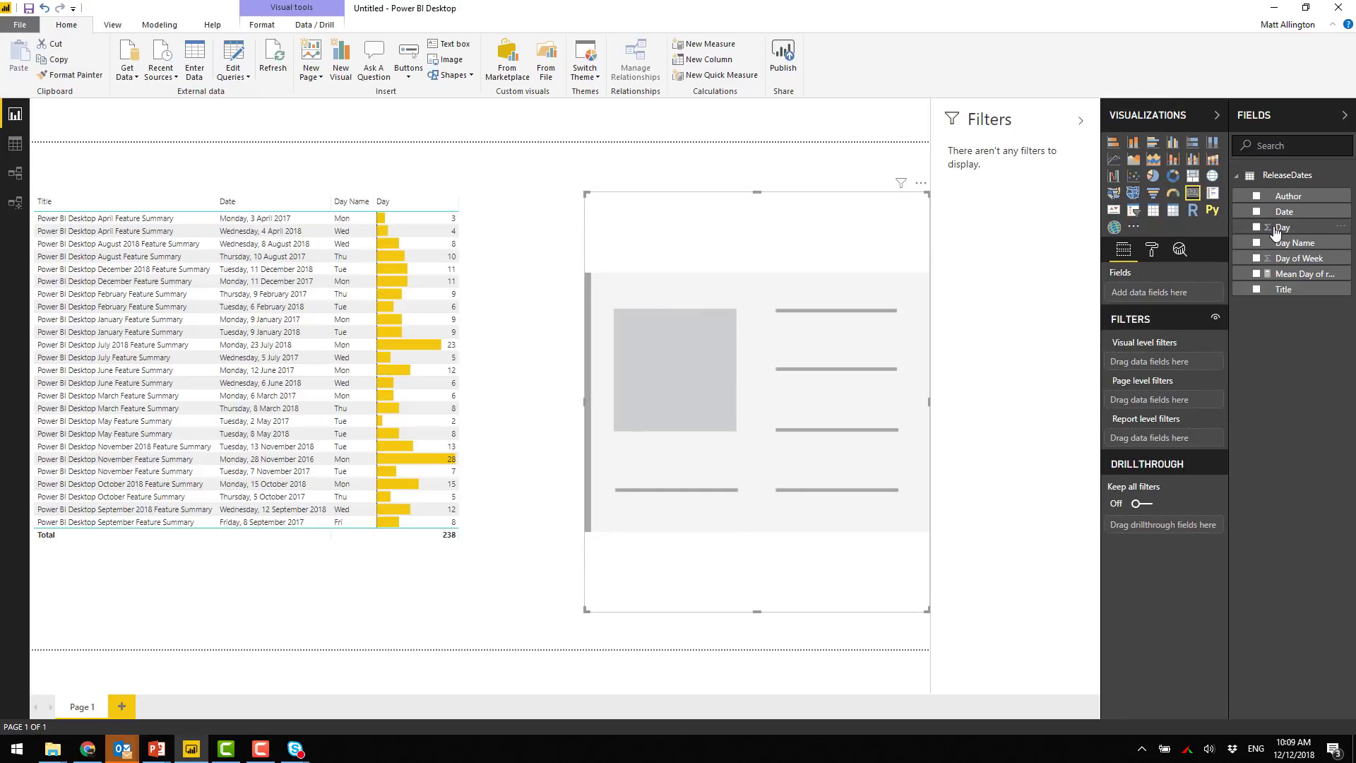
{"action": "left_click_drag", "start_coordinate": [1301, 282], "coordinate": [707, 367]}
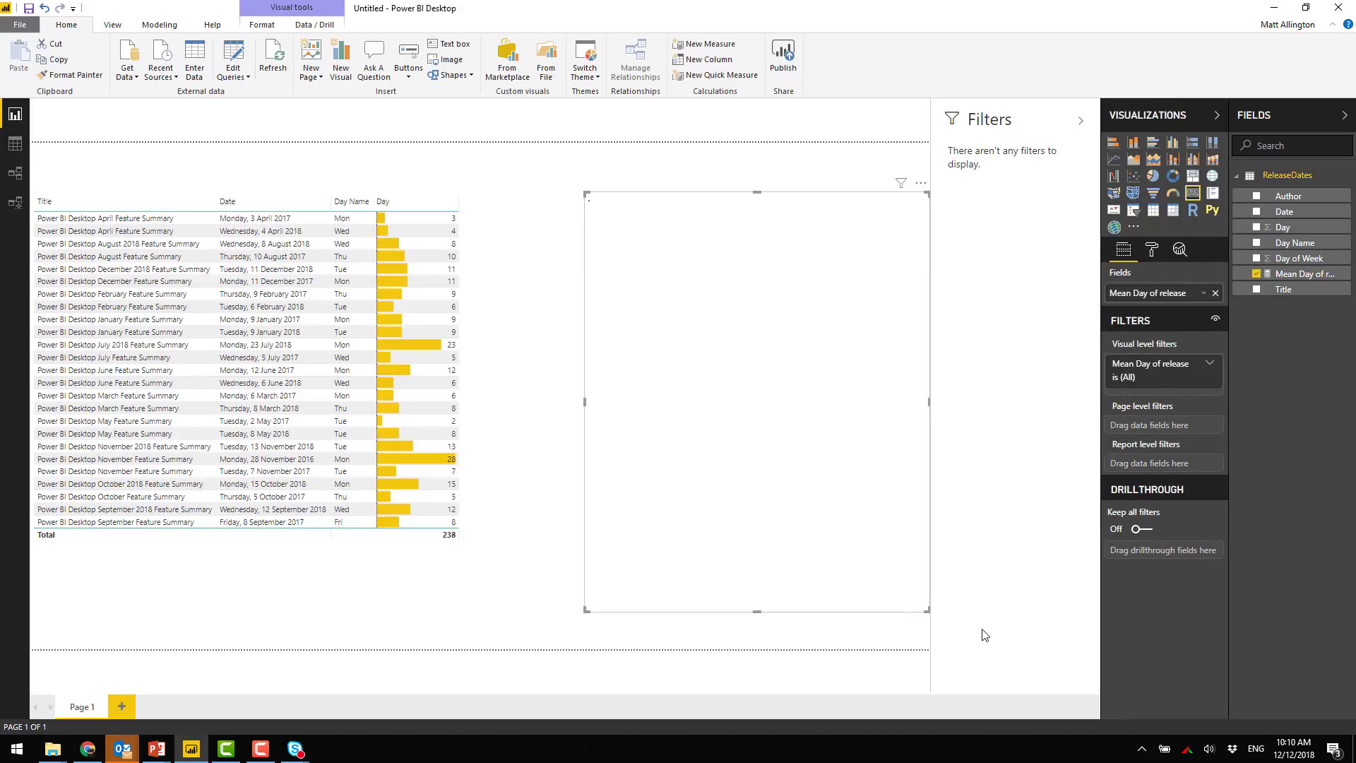
{"action": "left_click_drag", "start_coordinate": [929, 613], "coordinate": [806, 247]}
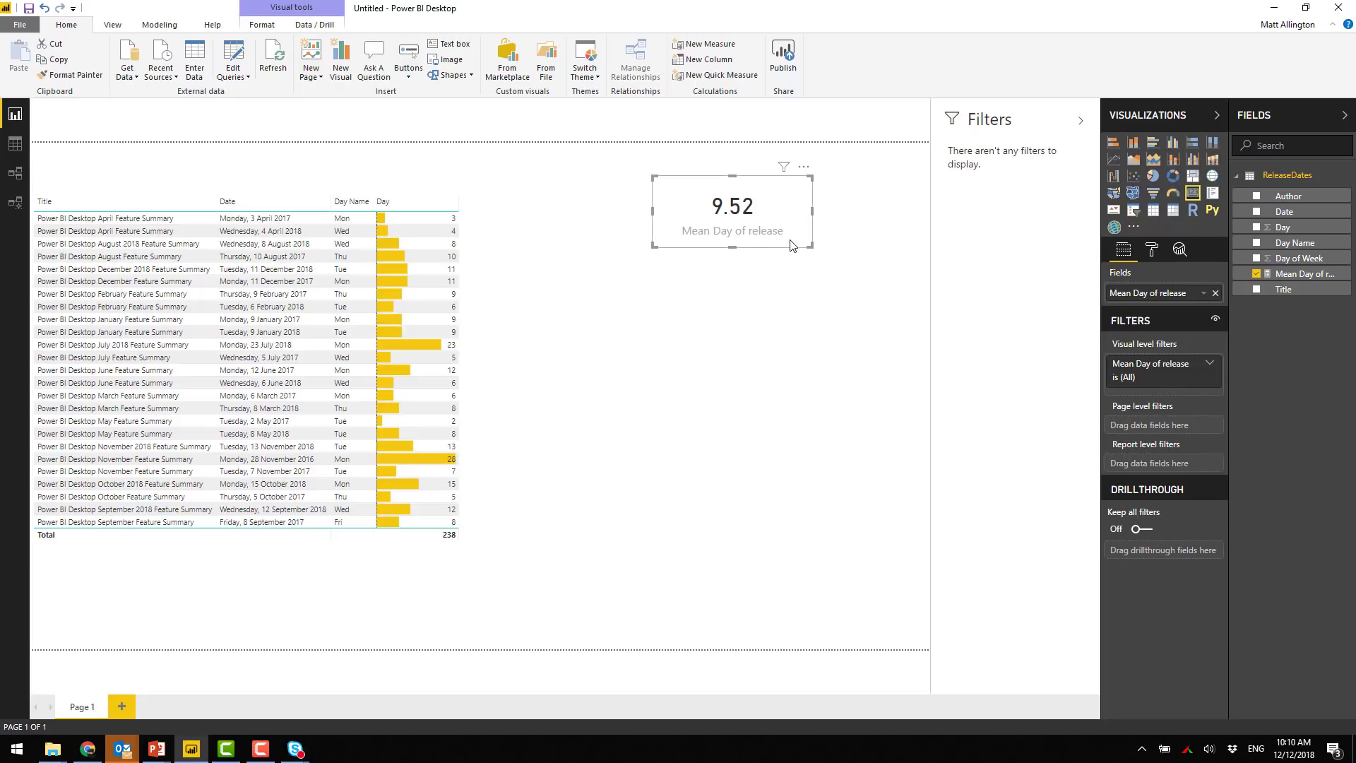
{"action": "key", "text": "ctrl+c"}
Step: Paste a duplicate card below the original and create Median Day = MEDIAN(ReleaseDates[Day])
{"action": "key", "text": "ctrl+v"}
{"action": "left_click_drag", "start_coordinate": [791, 243], "coordinate": [797, 316]}
{"action": "right_click", "coordinate": [1318, 178]}
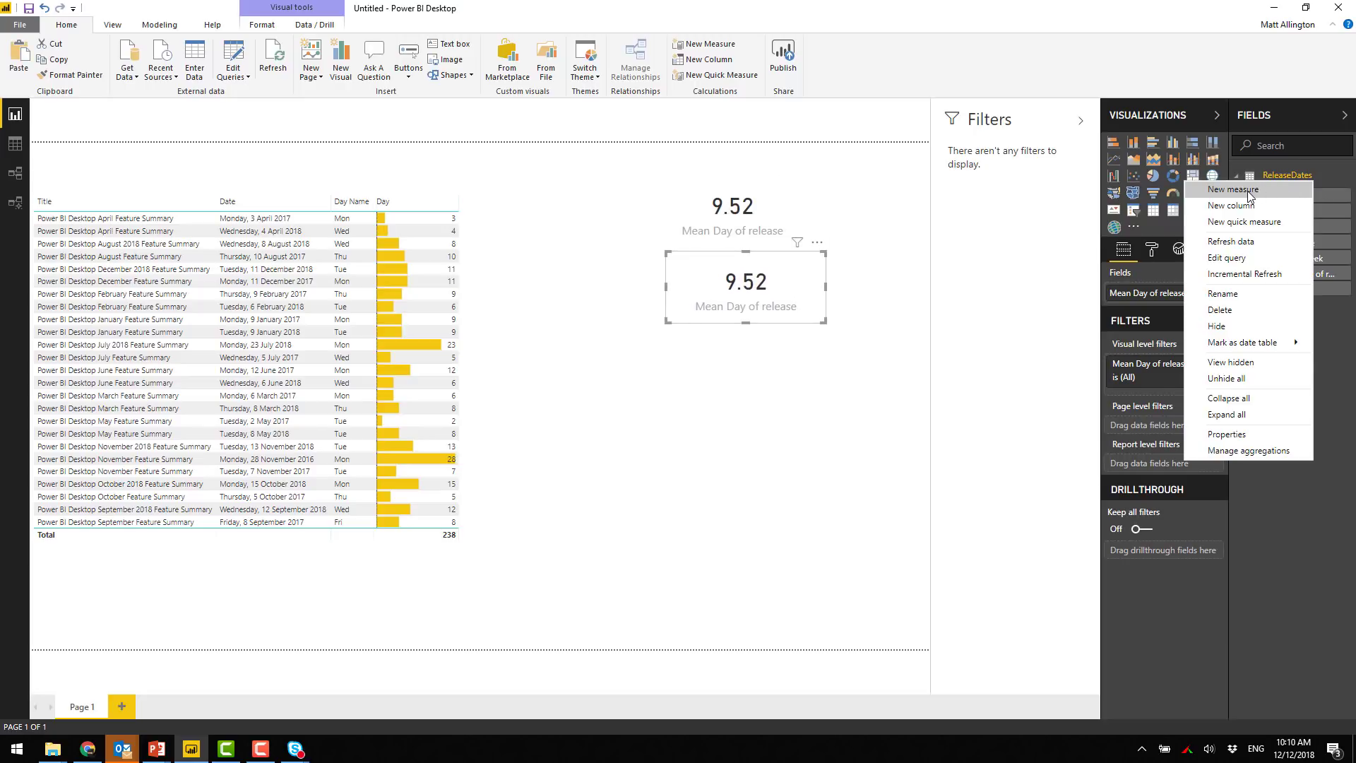
{"action": "key", "text": "Escape"}
{"action": "type", "text": "Median Day = MEDIAN("}
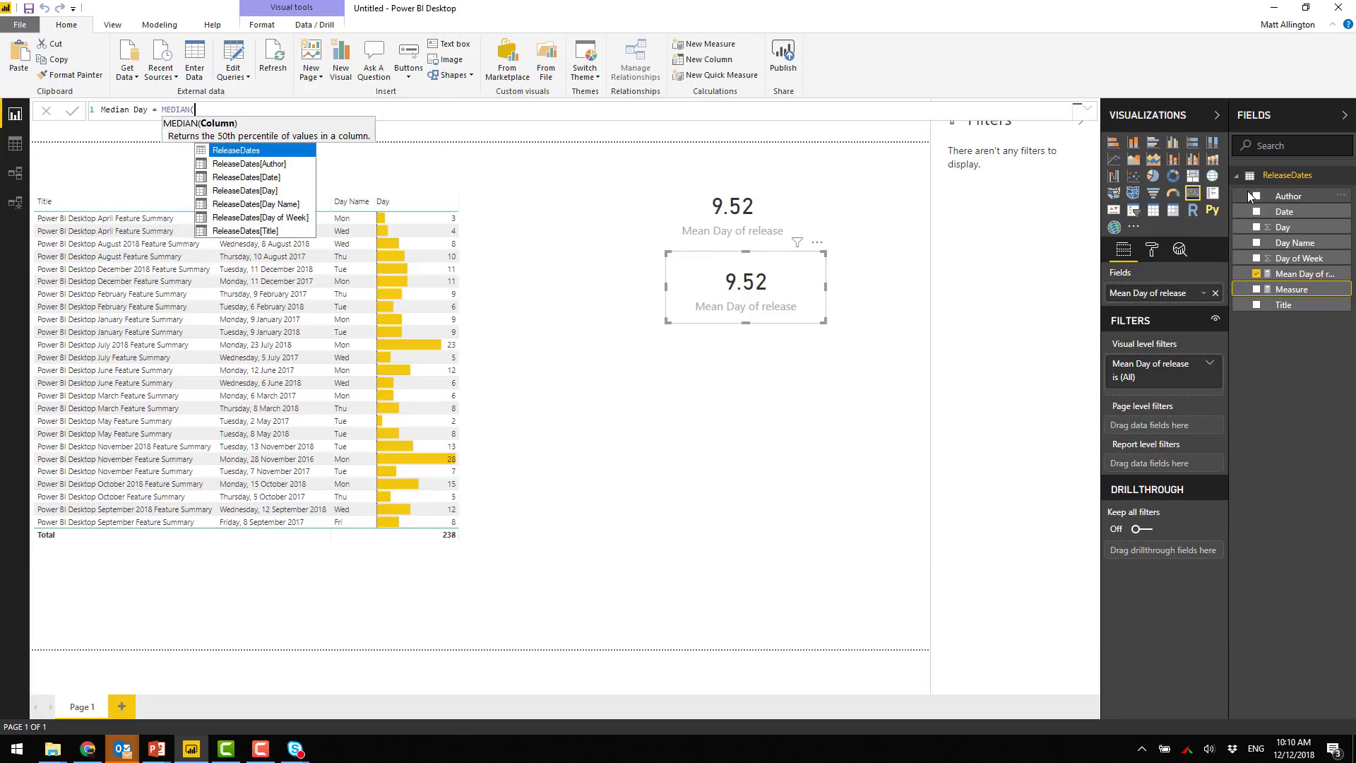
{"action": "type", "text": "ReleaseDates[Day"}
{"action": "key", "text": "Tab"}
{"action": "type", "text": ")"}
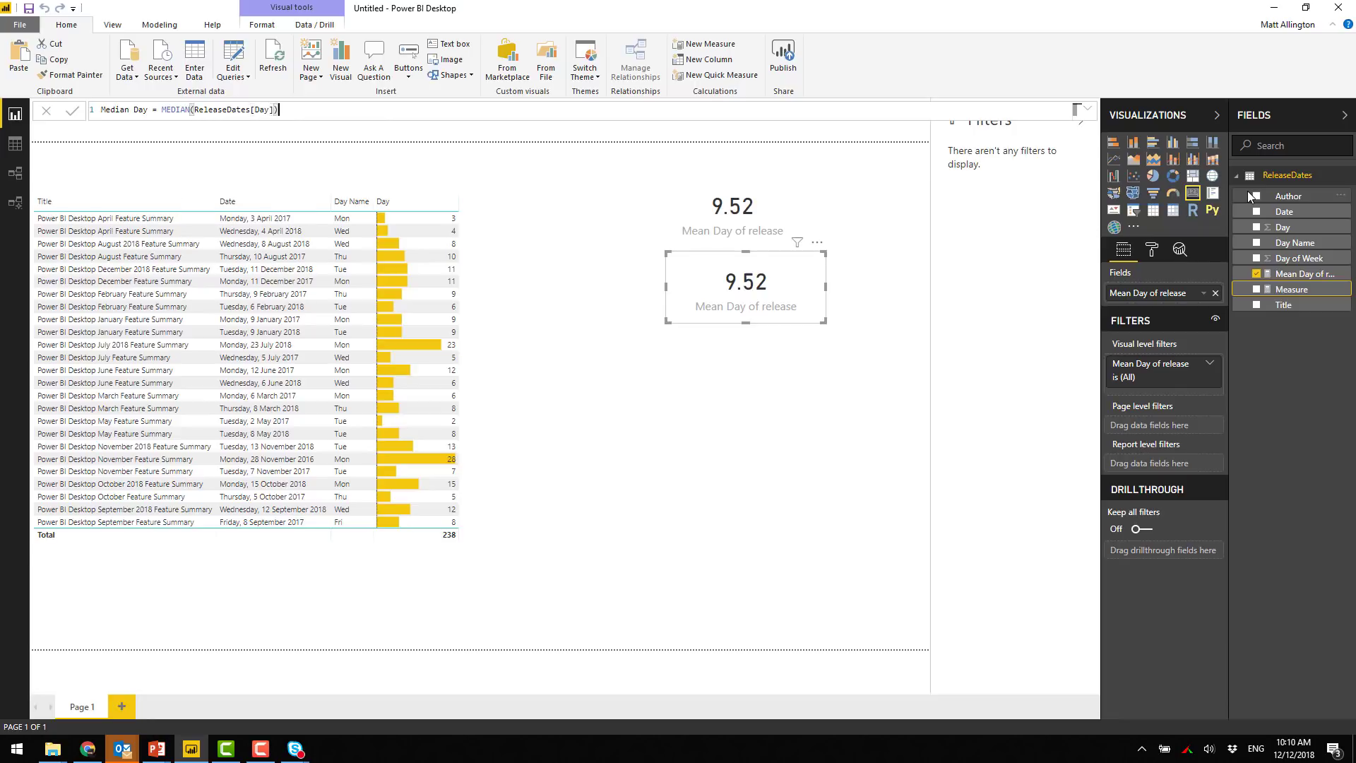
{"action": "key", "text": "Return"}
Step: Move the duplicate card lower and make it show Median Day, 8.00
{"action": "left_click_drag", "start_coordinate": [812, 321], "coordinate": [810, 352]}
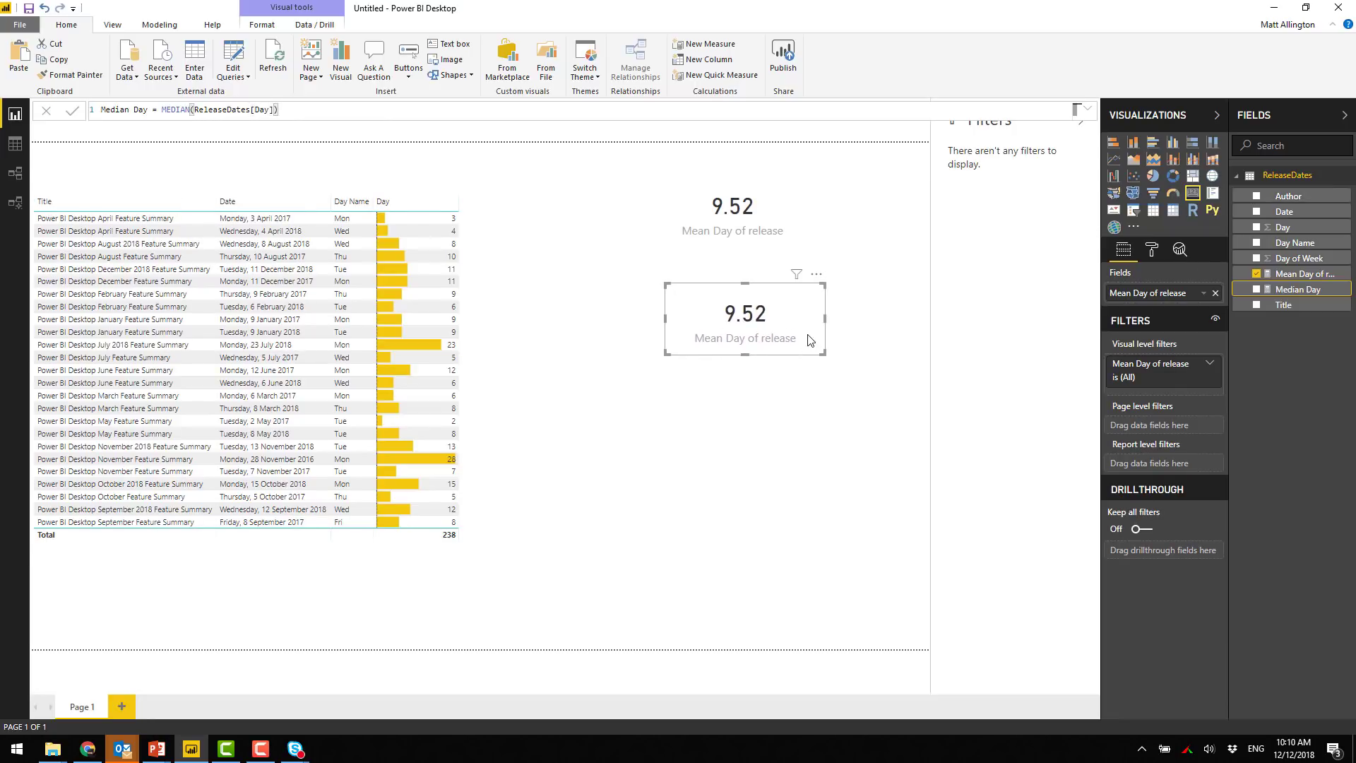
{"action": "left_click", "coordinate": [1256, 290]}
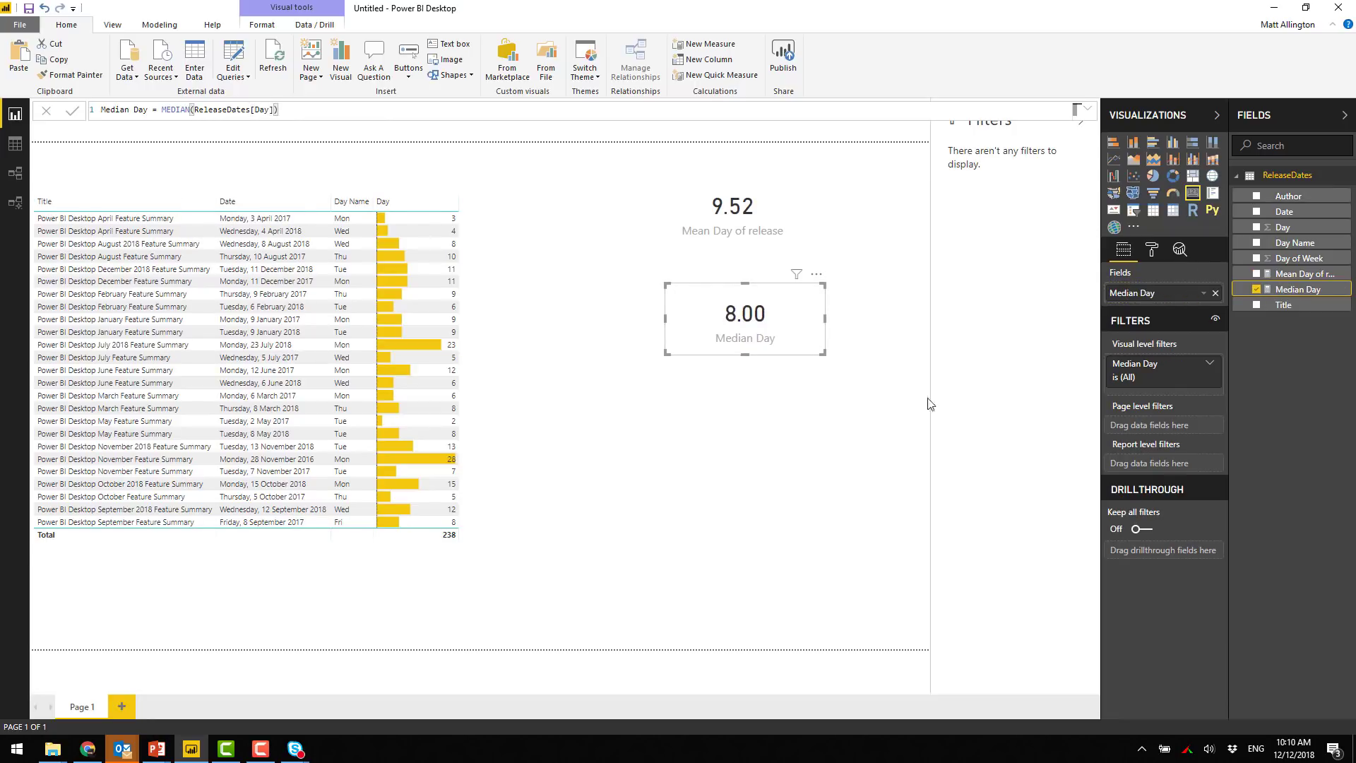
{"action": "left_click", "coordinate": [861, 416]}
Step: Add a new table below the Median Day card listing Day Name
{"action": "left_click", "coordinate": [1152, 210]}
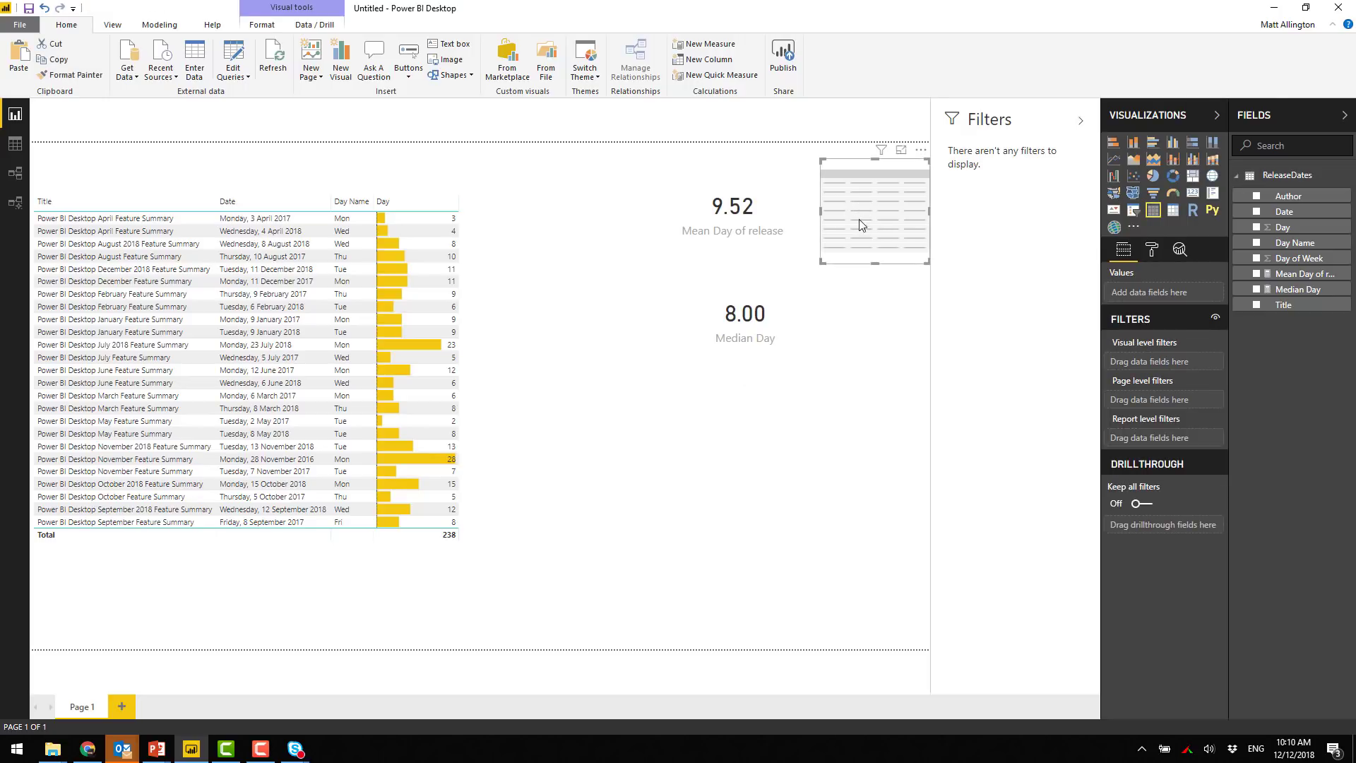
{"action": "left_click_drag", "start_coordinate": [859, 219], "coordinate": [710, 501]}
{"action": "left_click_drag", "start_coordinate": [1295, 242], "coordinate": [731, 477]}
{"action": "left_click", "coordinate": [820, 564]}
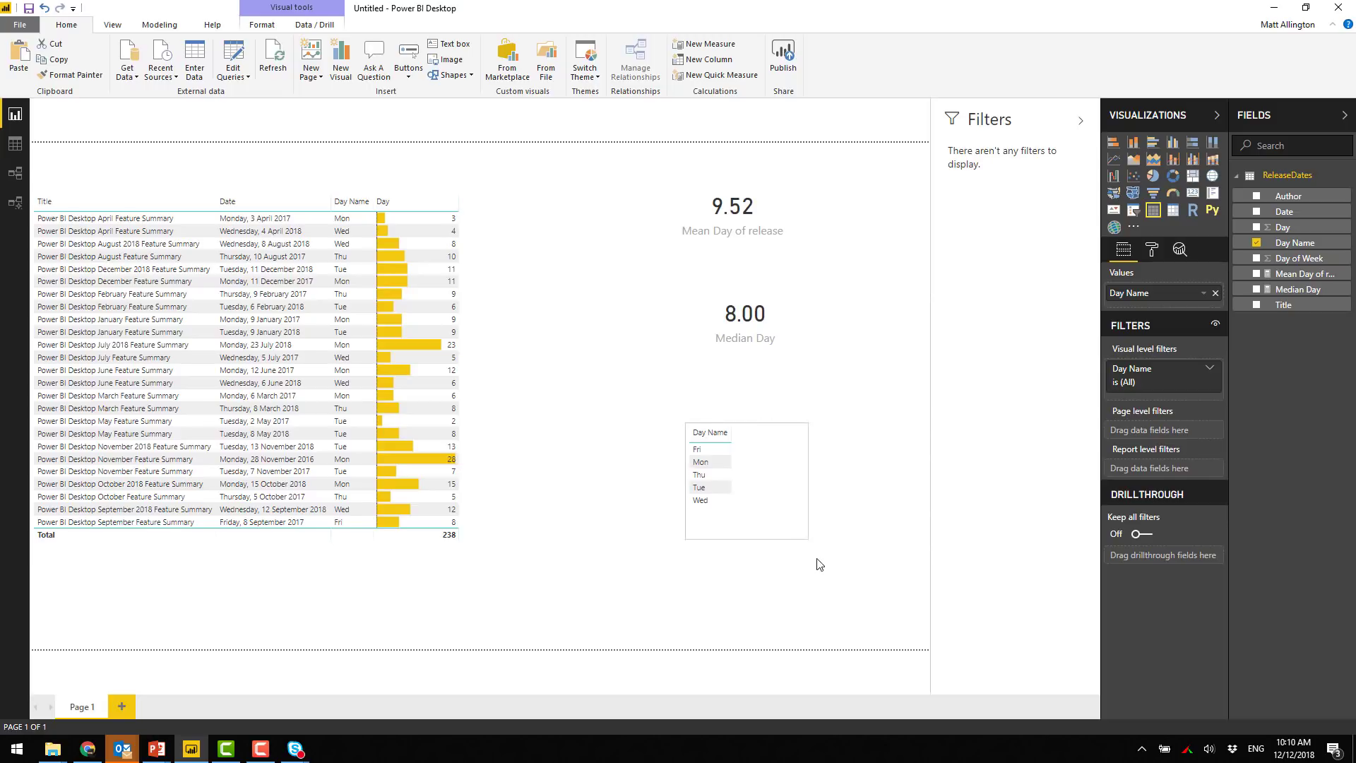
Step: Sort Day Name by the Day of Week column so weekdays run Mon to Fri
{"action": "left_click", "coordinate": [1295, 244]}
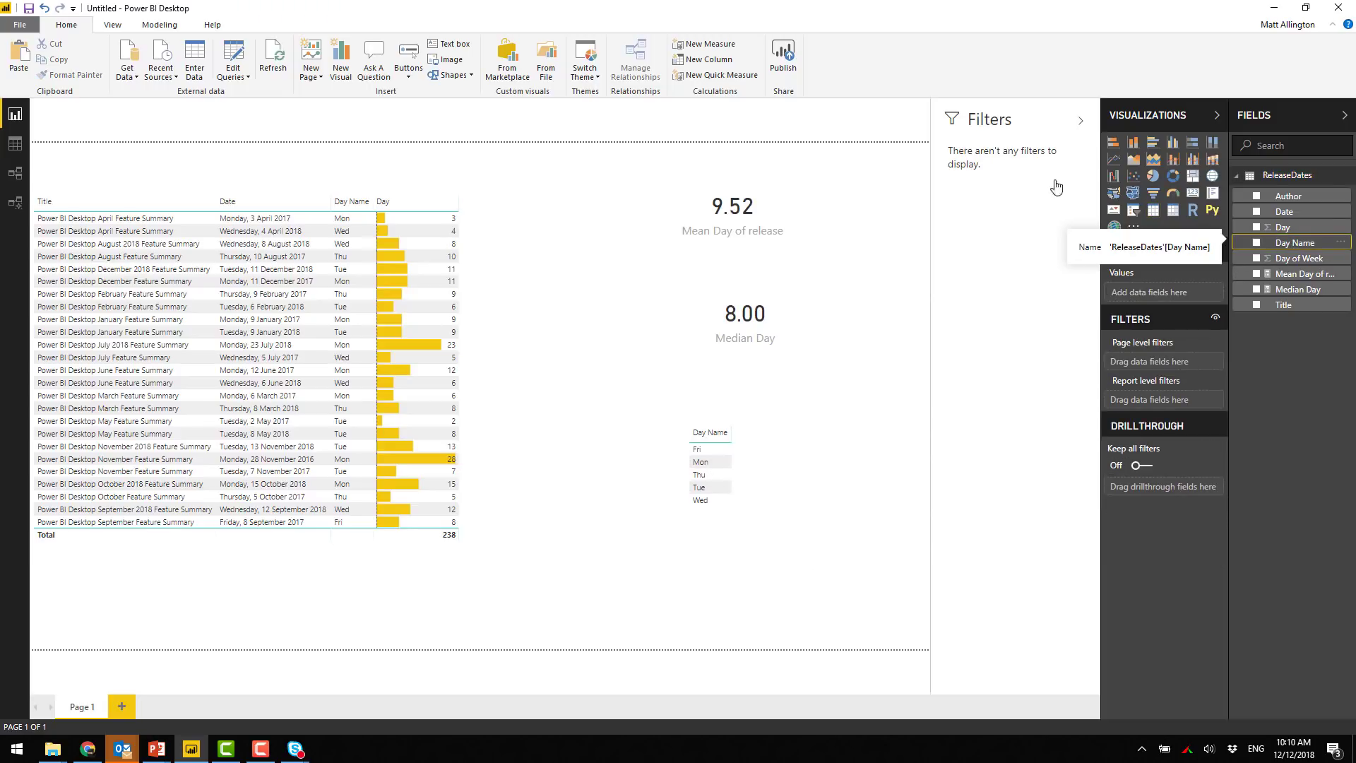
{"action": "left_click", "coordinate": [156, 28]}
{"action": "left_click", "coordinate": [249, 78]}
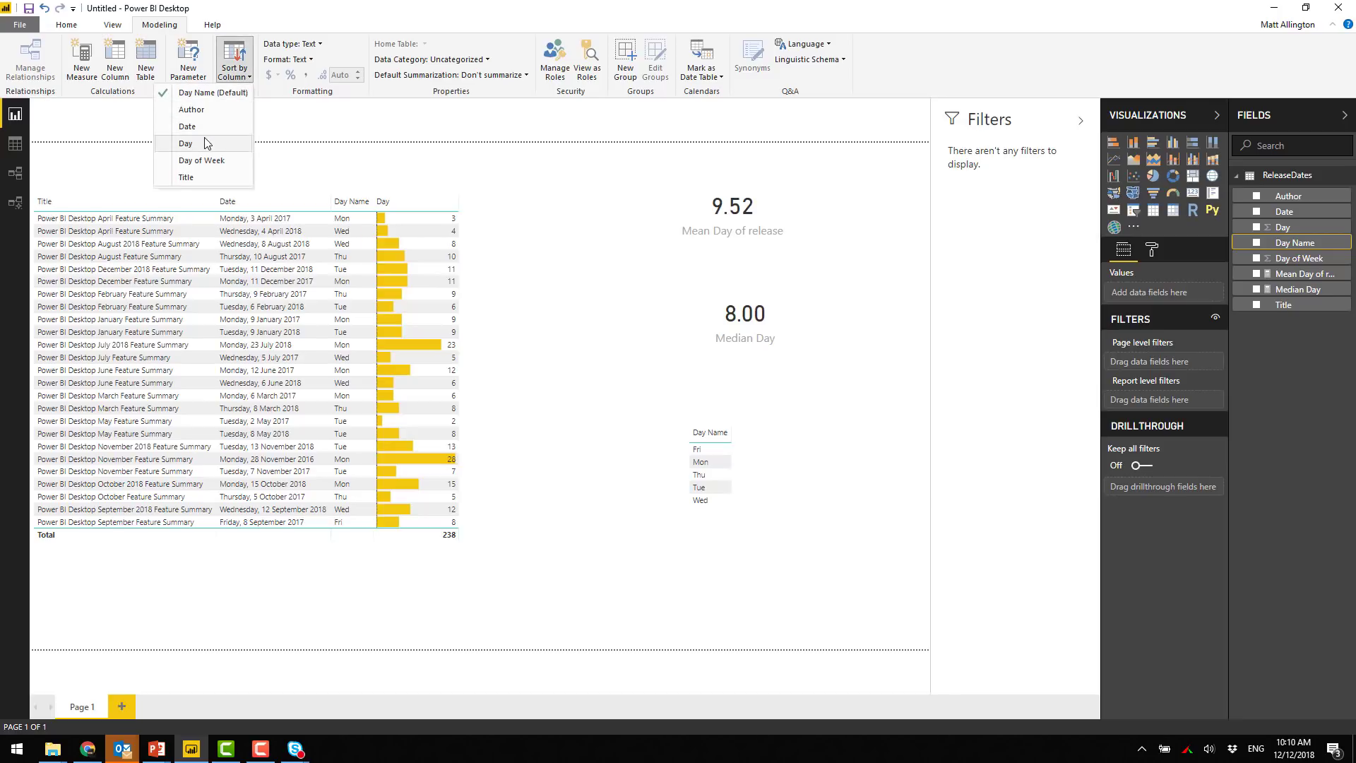
{"action": "left_click", "coordinate": [207, 161]}
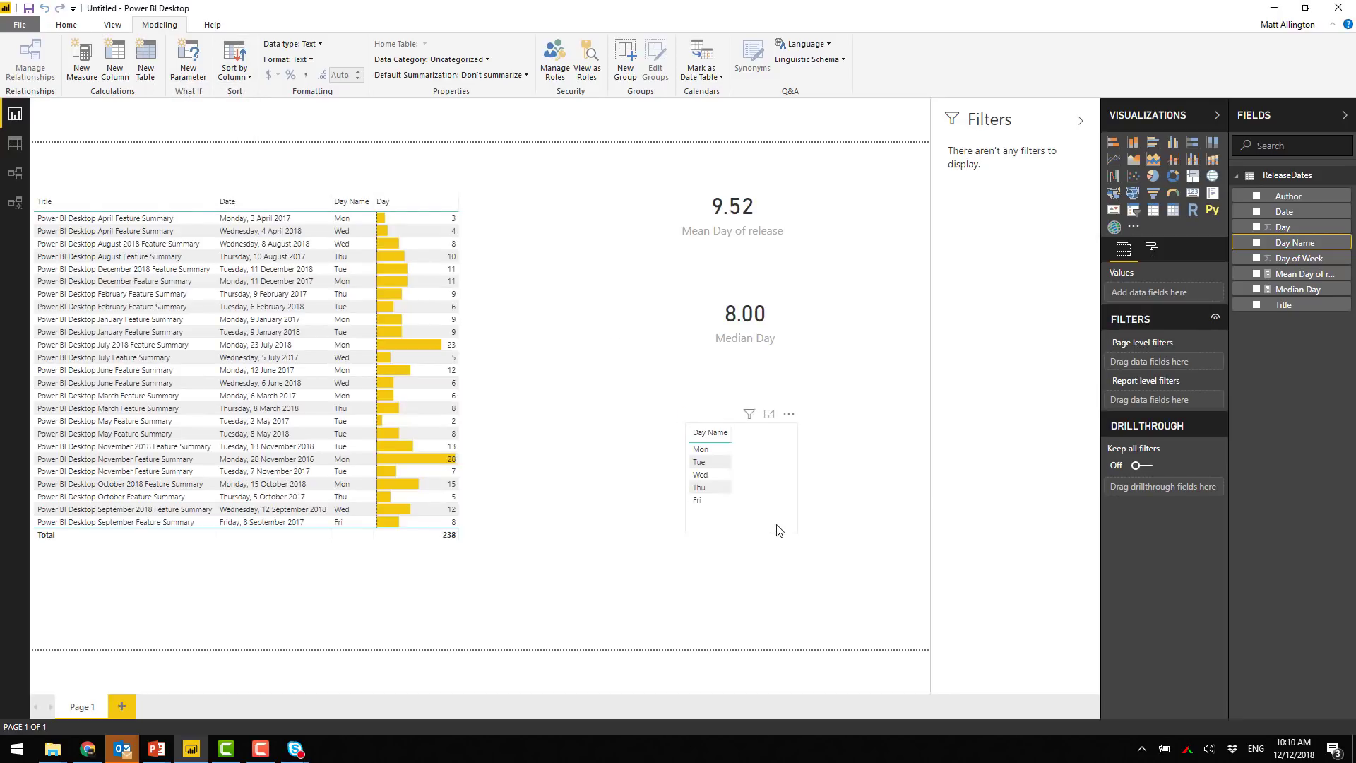
{"action": "left_click", "coordinate": [777, 530]}
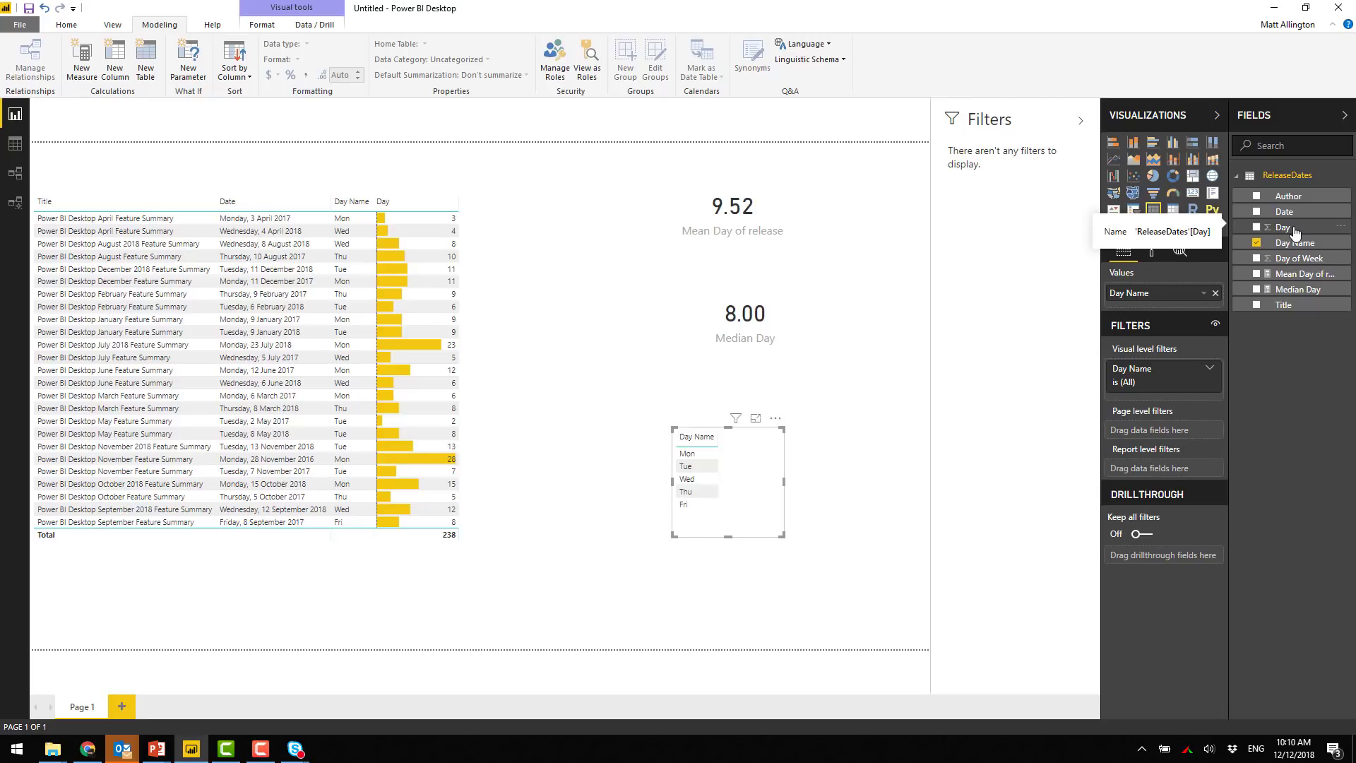
Step: Add Day to the weekday table summarised as Count instead of Sum
{"action": "left_click_drag", "start_coordinate": [1294, 231], "coordinate": [1208, 311]}
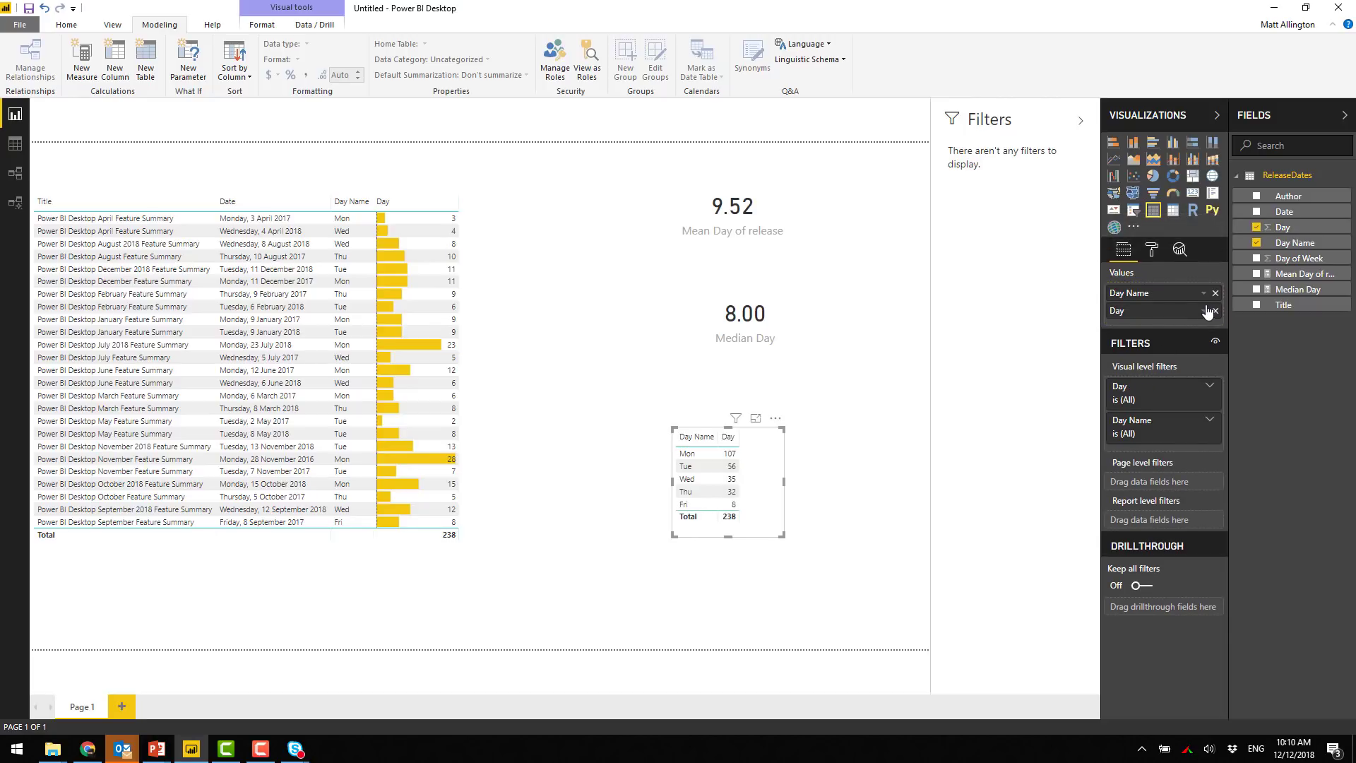
{"action": "left_click", "coordinate": [1204, 312]}
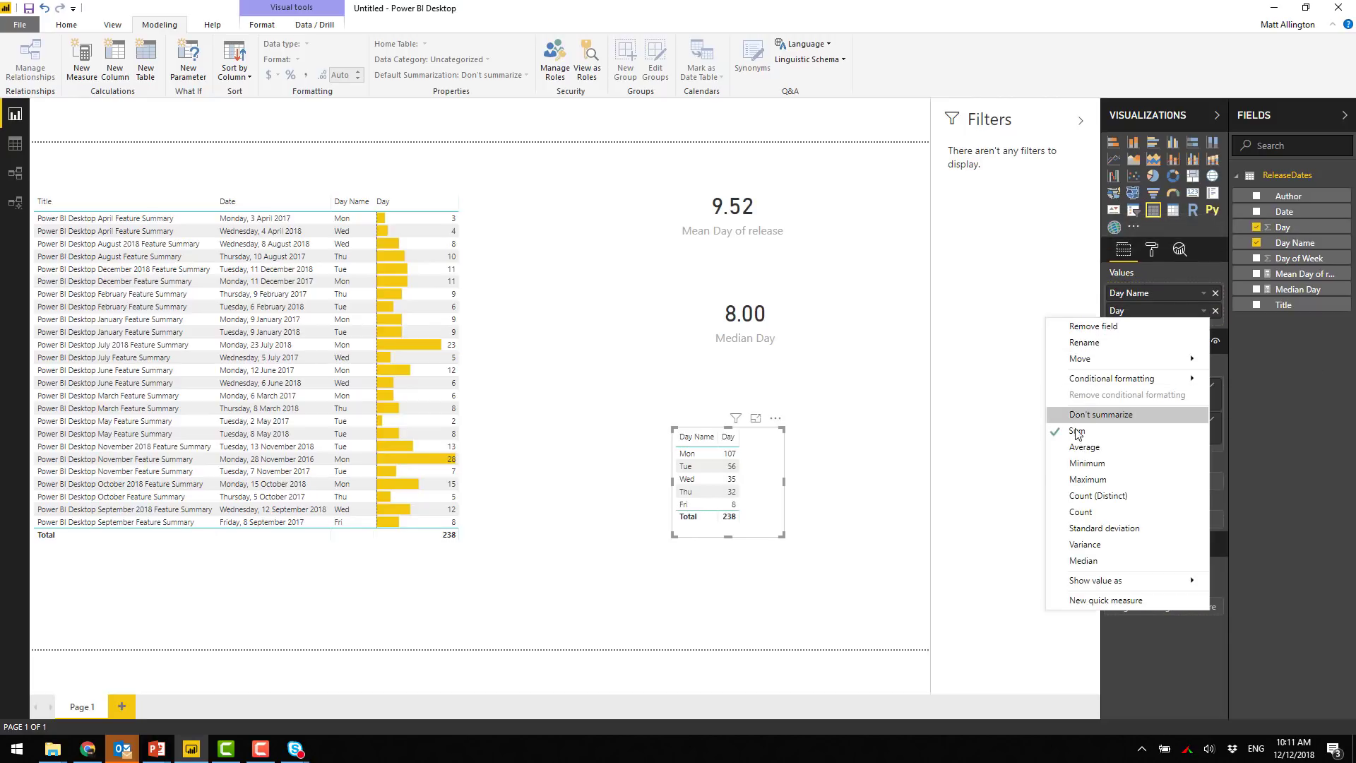
{"action": "left_click", "coordinate": [1092, 511]}
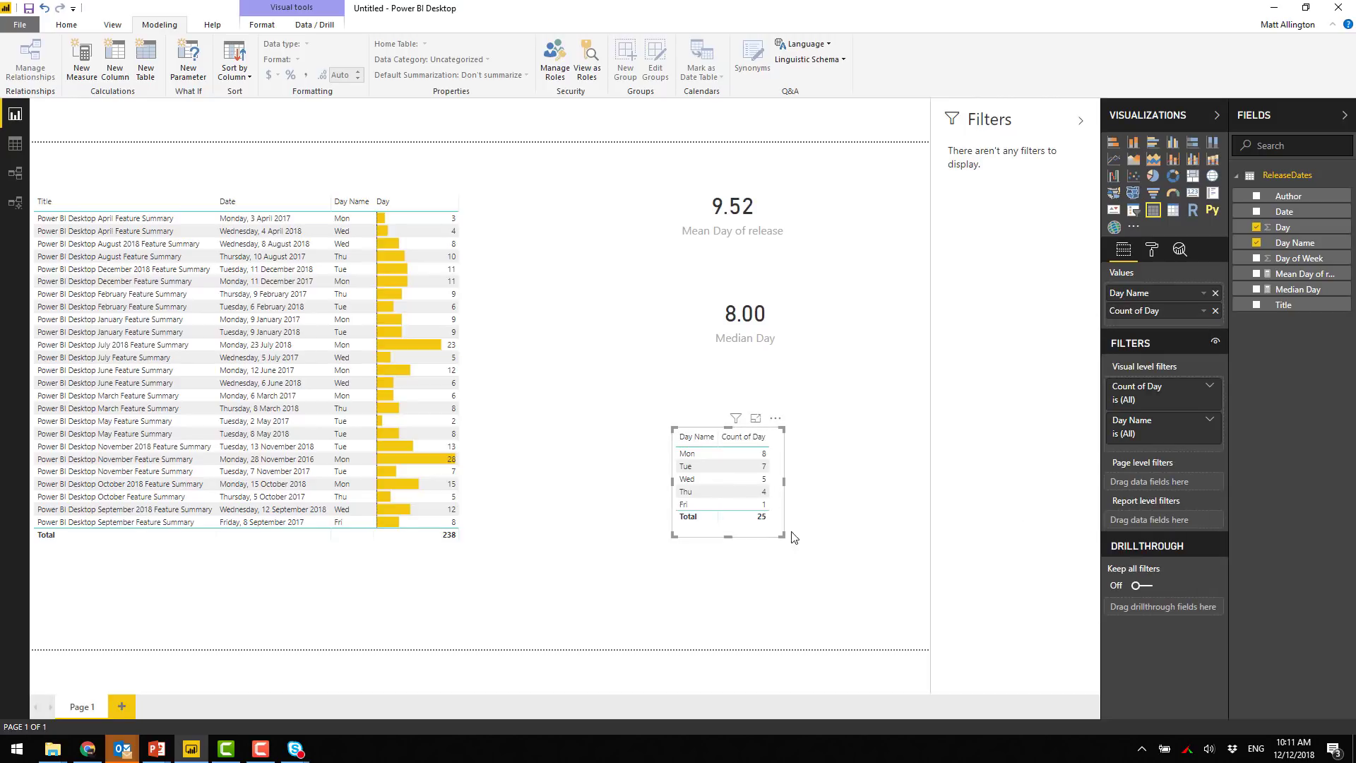
Step: Colour the Day Name backgrounds with the default red-to-teal scale and slightly enlarge the table
{"action": "left_click", "coordinate": [1204, 293]}
{"action": "mouse_move", "coordinate": [1173, 361]}
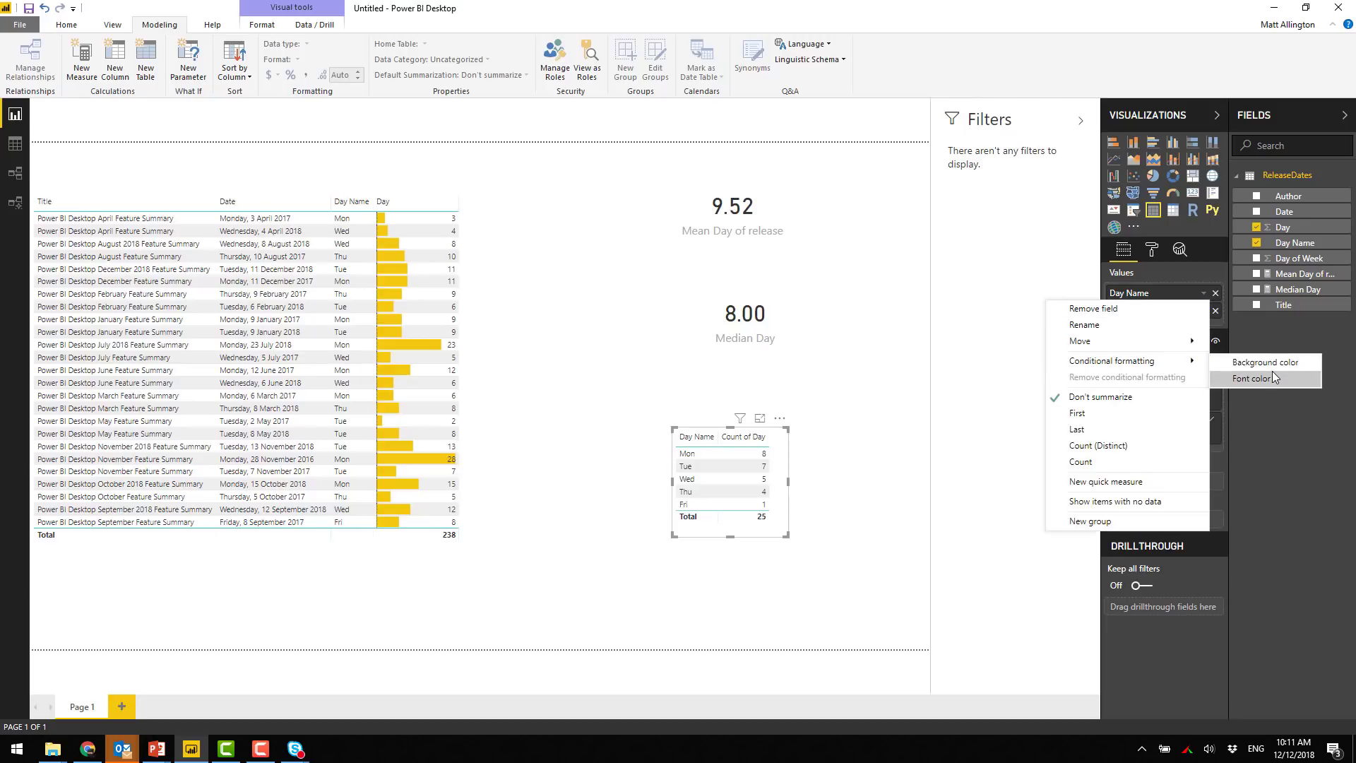
{"action": "left_click", "coordinate": [1265, 362]}
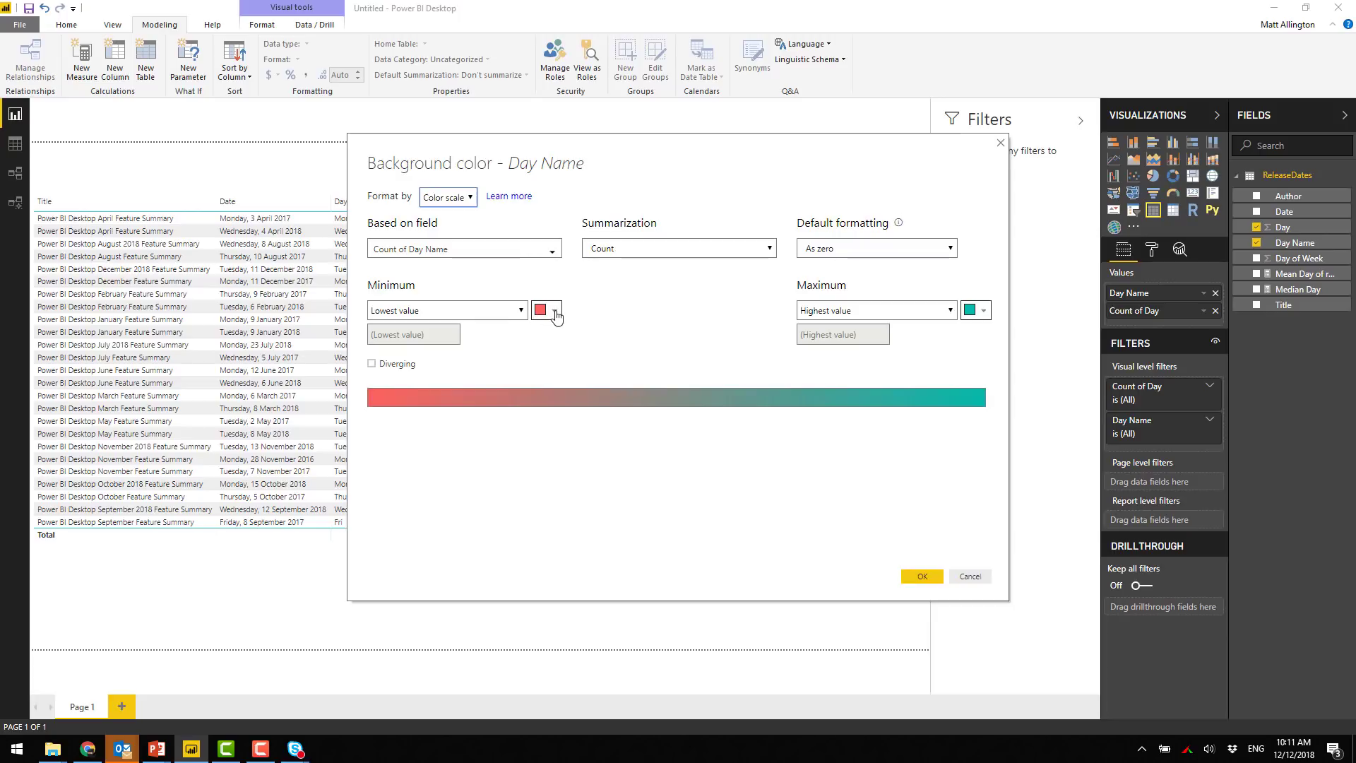
{"action": "left_click", "coordinate": [922, 576]}
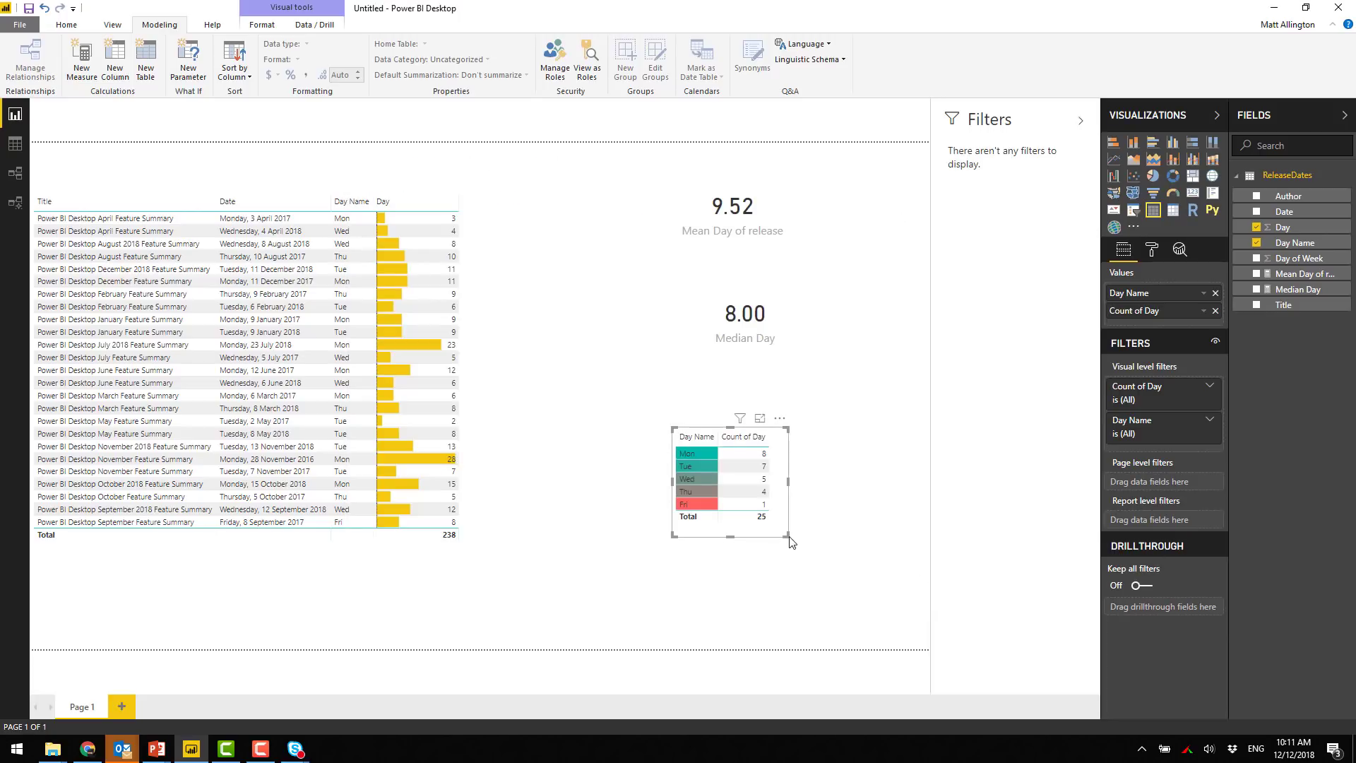
{"action": "left_click_drag", "start_coordinate": [785, 537], "coordinate": [799, 553]}
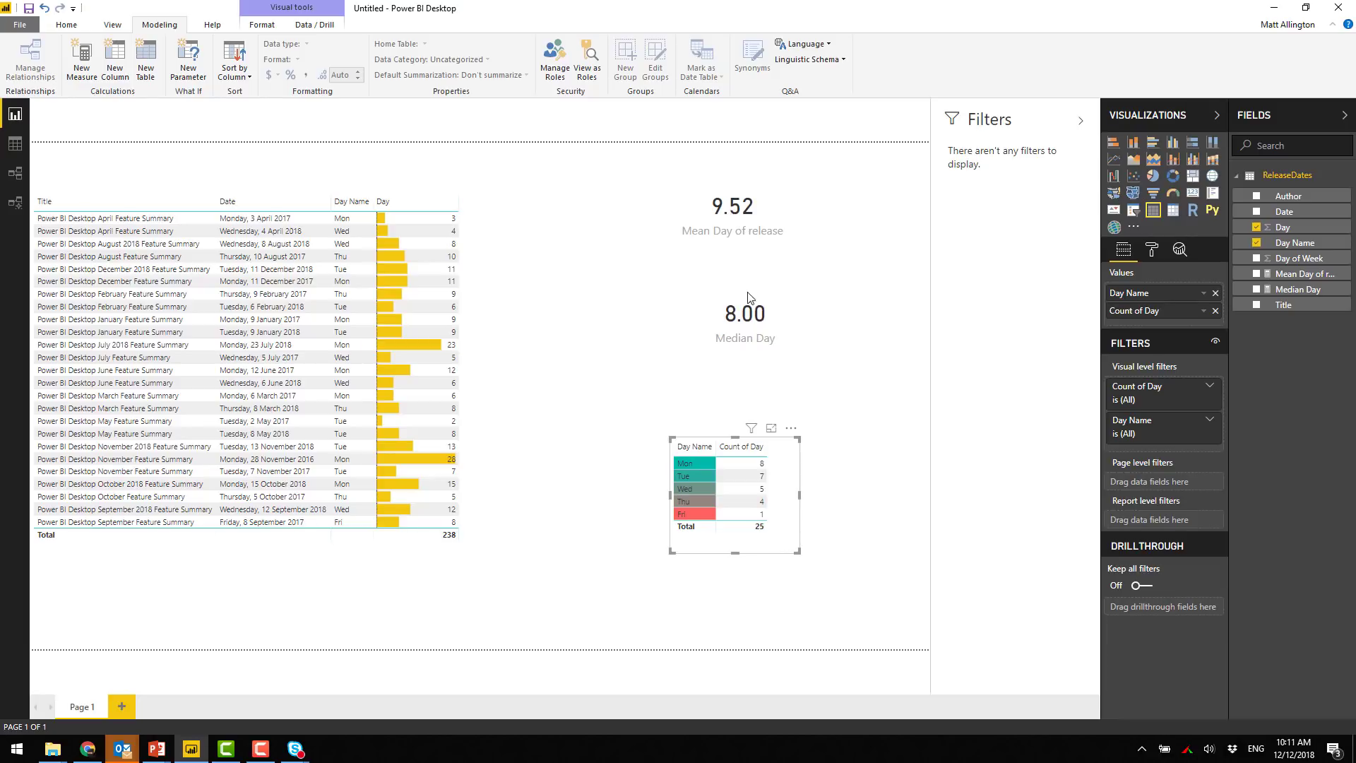
{"action": "left_click", "coordinate": [789, 337]}
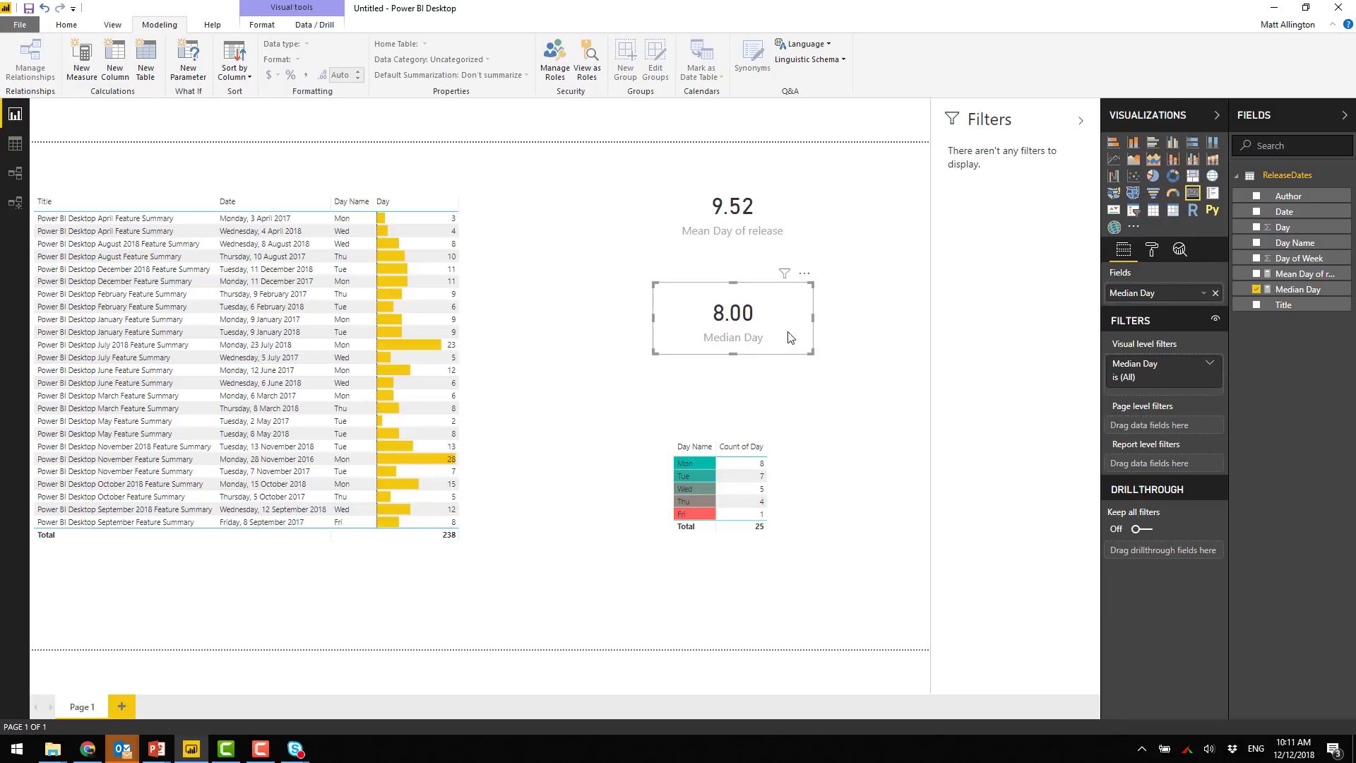